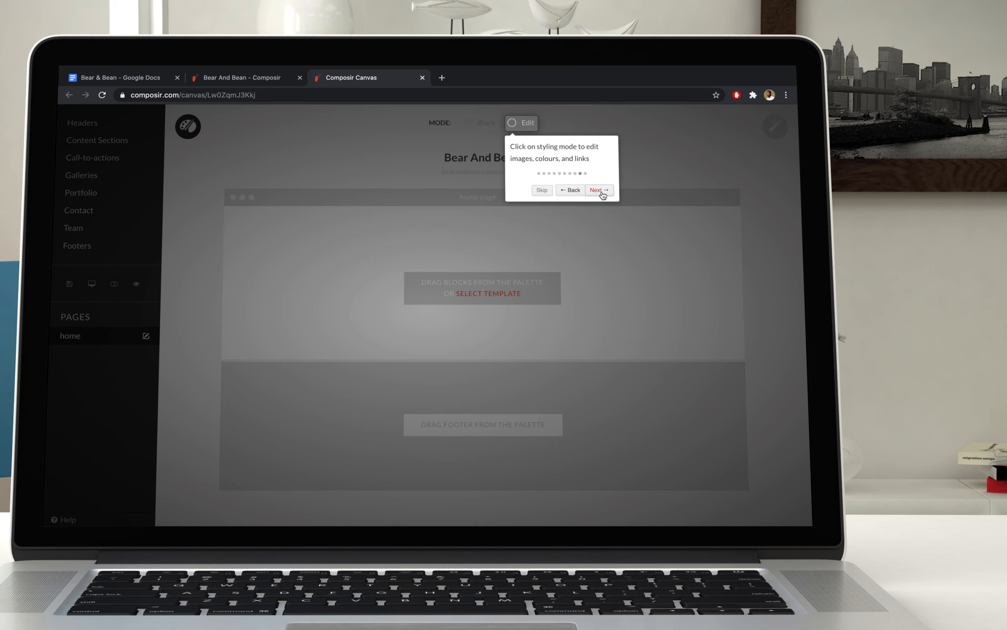
Complete the introductory tour of the canvas editor
click(601, 191)
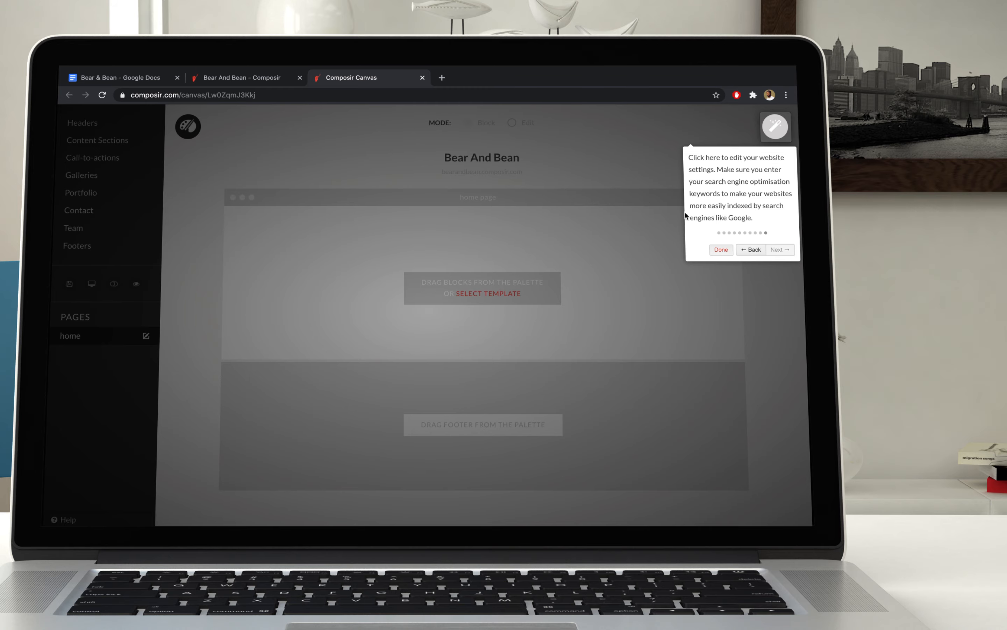
click(719, 248)
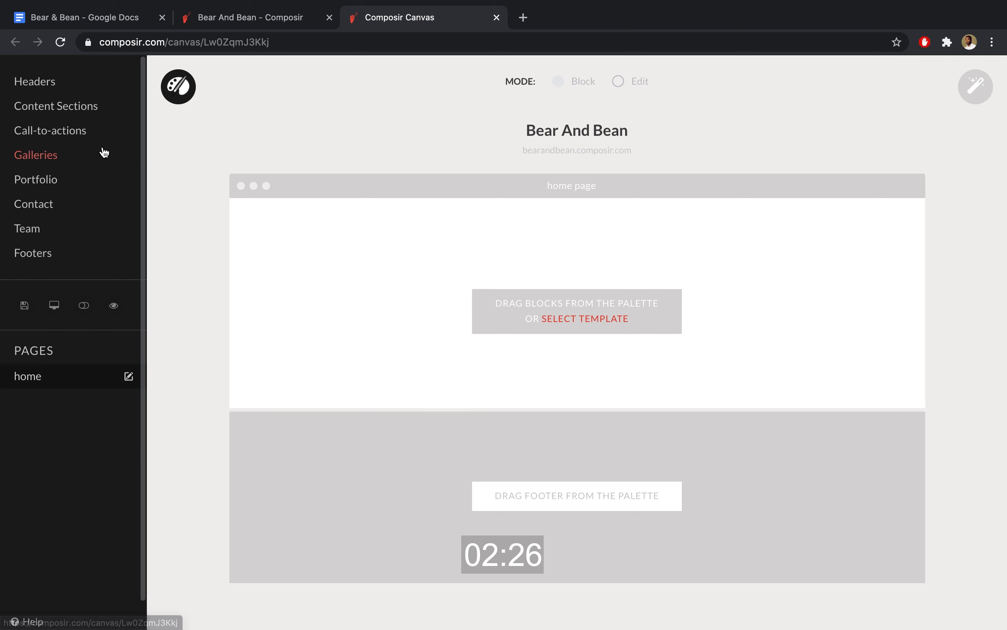
click(45, 83)
scroll(227, 342, down, 10)
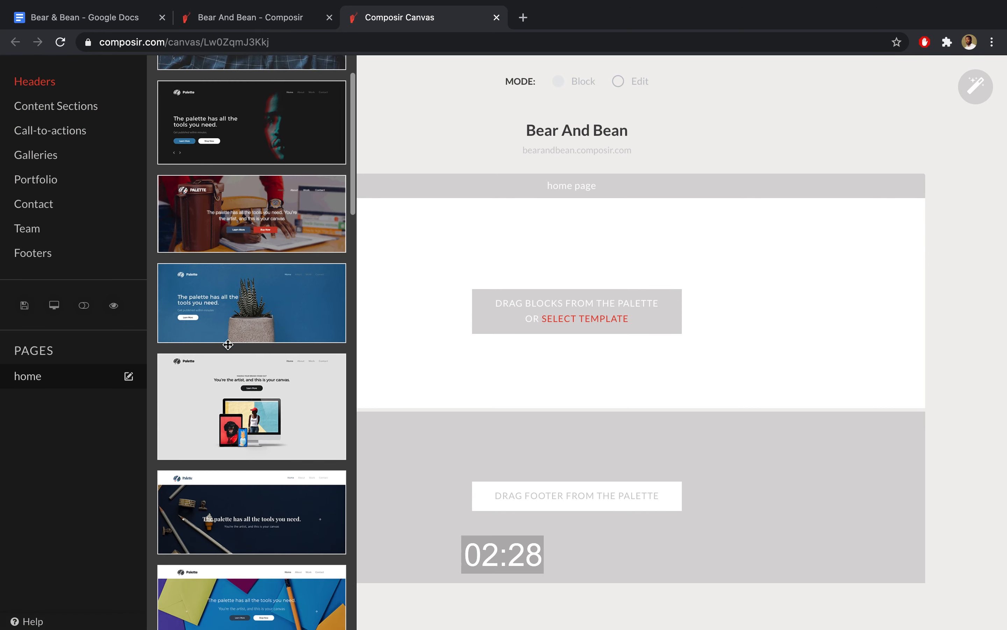
scroll(228, 344, down, 5)
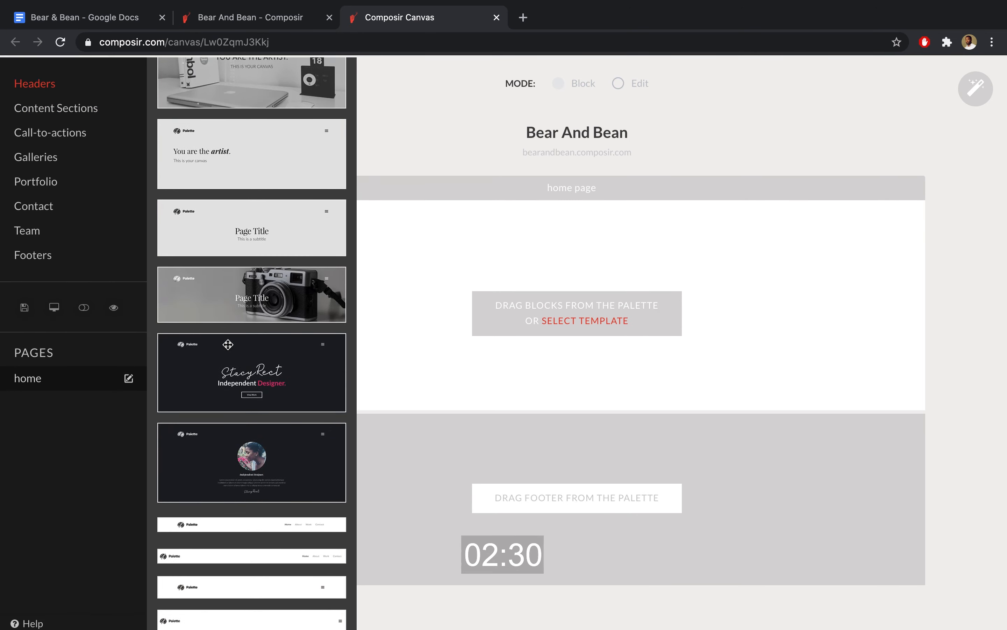
scroll(243, 236, up, 6)
scroll(248, 366, up, 2)
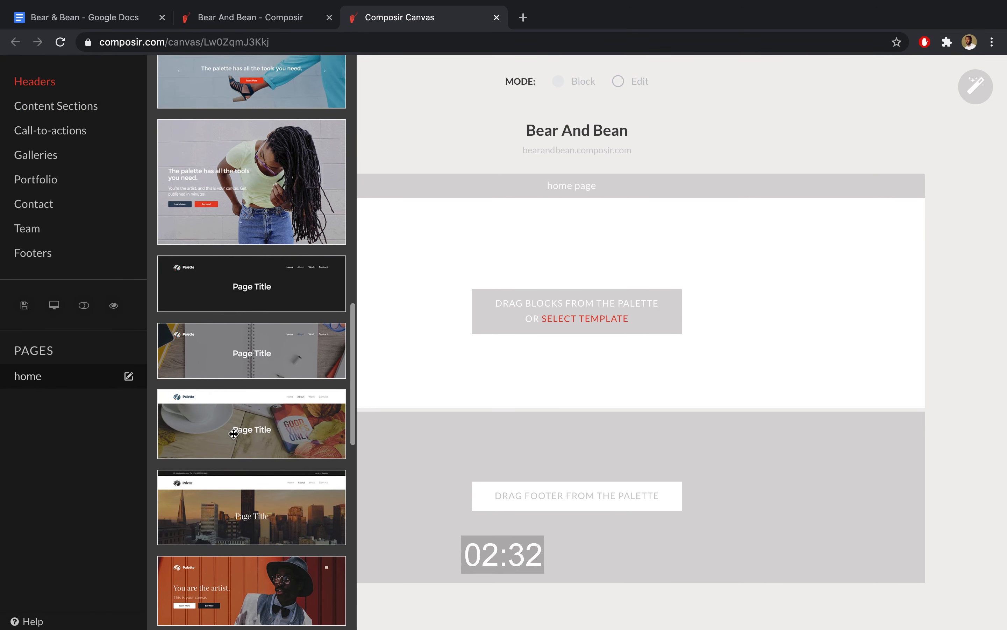
drag(241, 432, 475, 265)
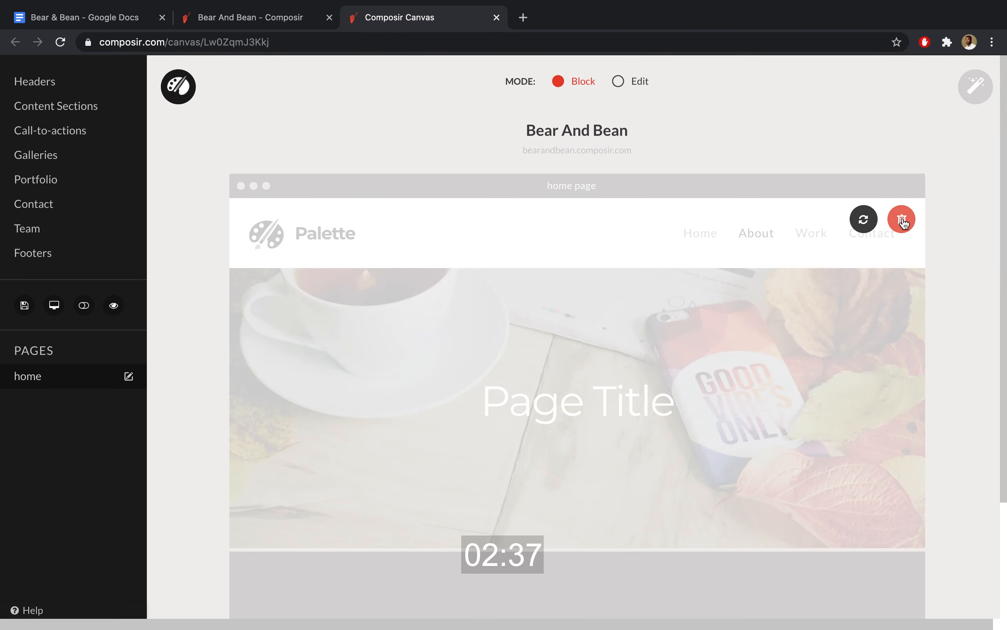
click(903, 220)
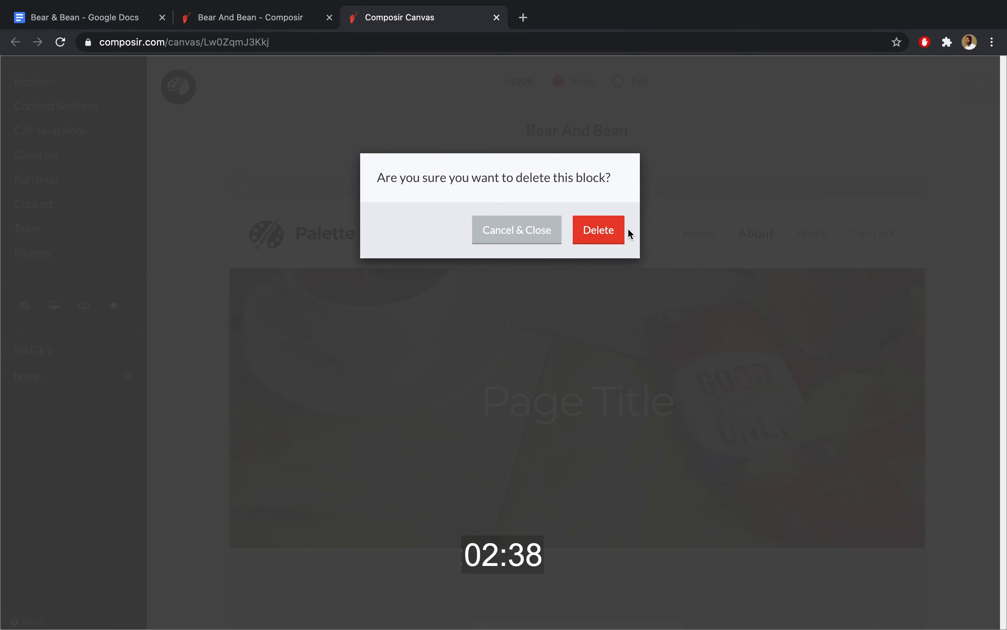
click(613, 230)
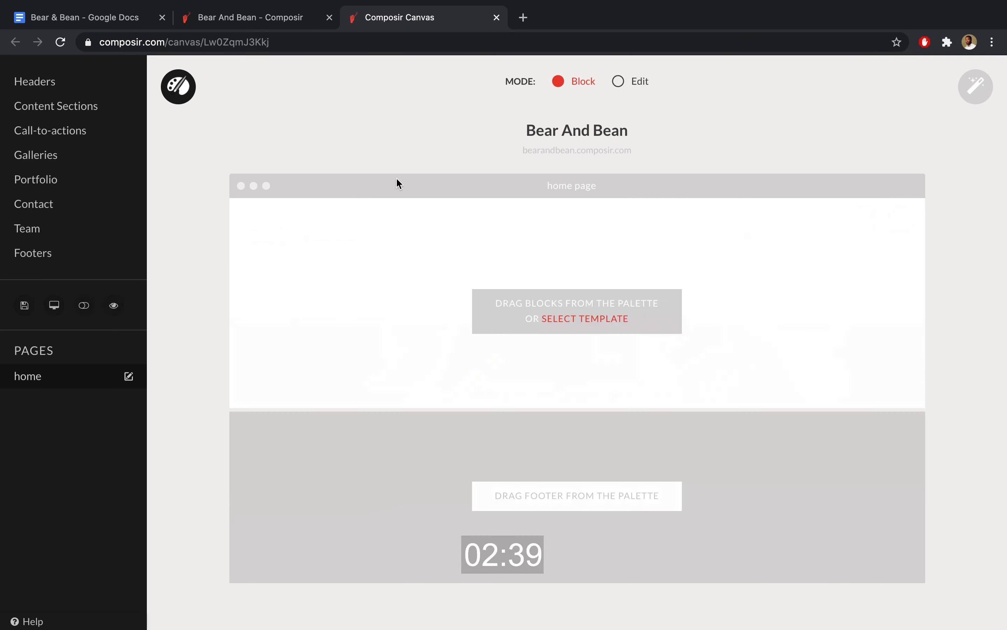
Add the header block with a white navigation bar, camera photo background and two buttons to the home page
click(54, 82)
scroll(224, 184, up, 7)
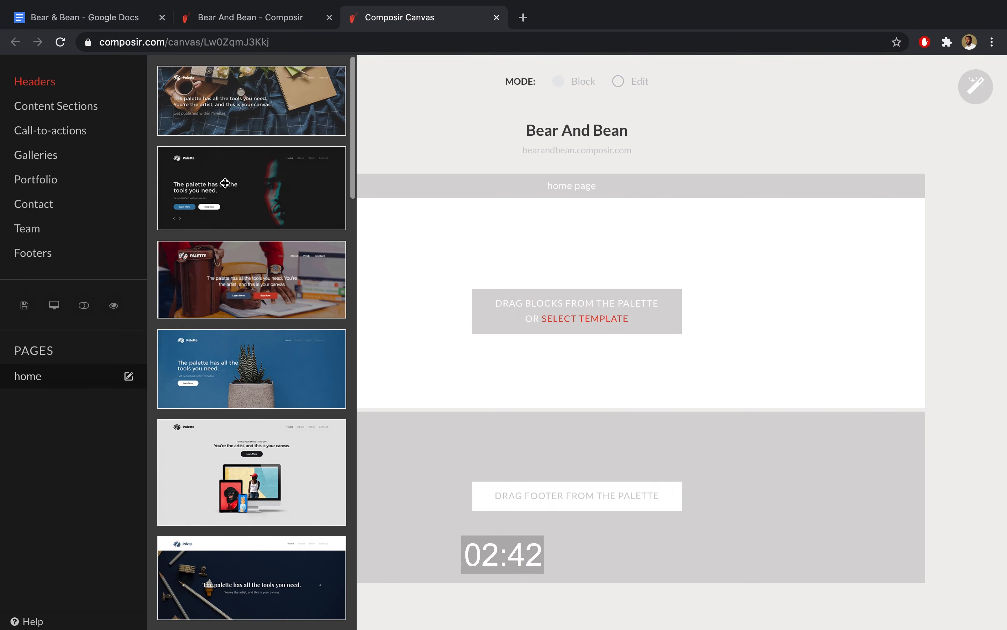
scroll(225, 183, down, 7)
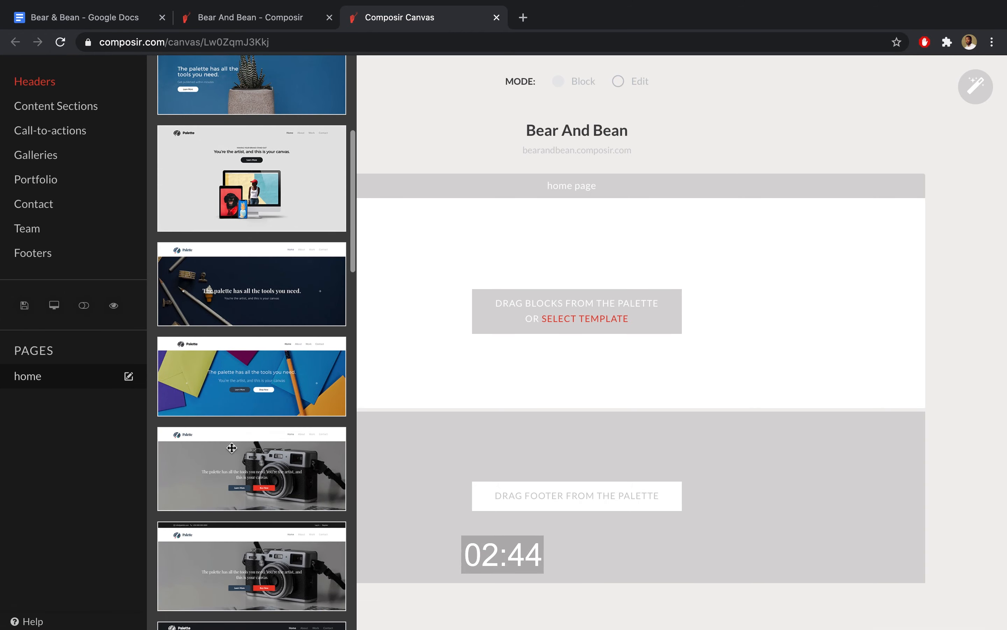
drag(232, 448, 532, 256)
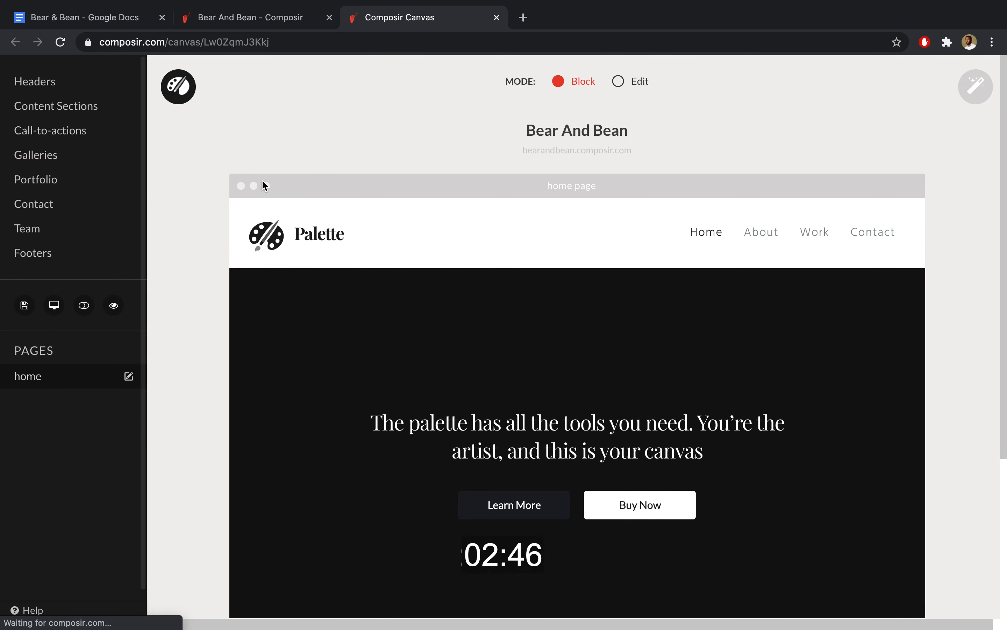
Add the centred grey "Welcome to The Palette" content section below the camera header
scroll(164, 190, down, 5)
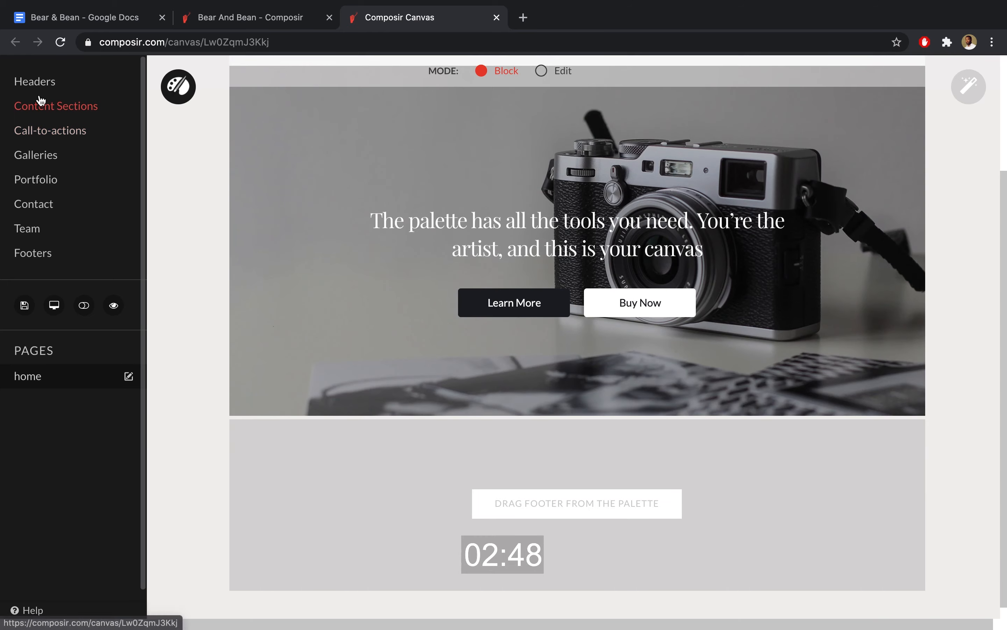
click(41, 101)
scroll(220, 208, down, 2)
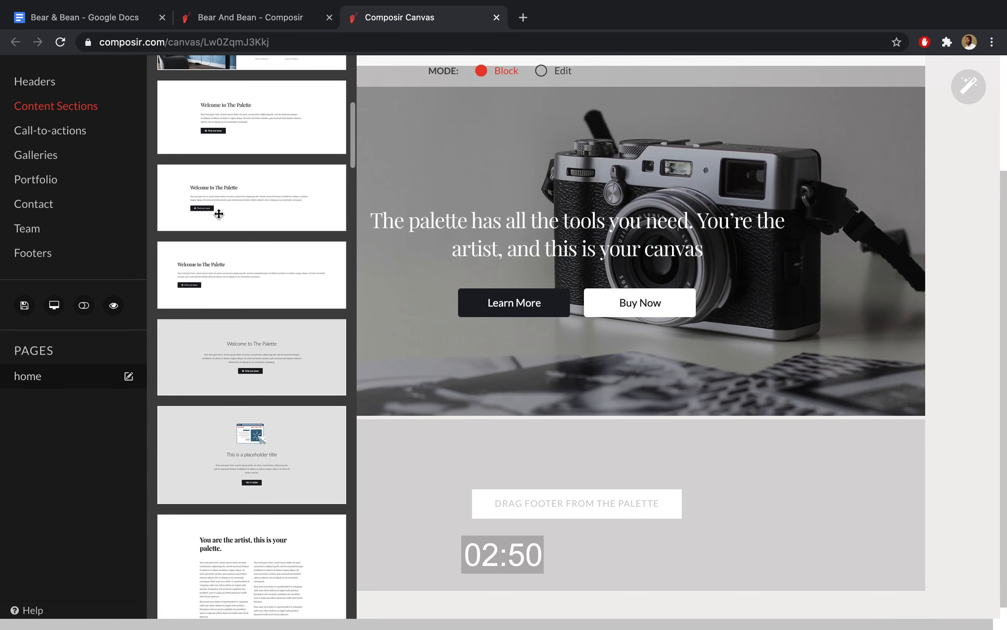
drag(229, 361, 378, 344)
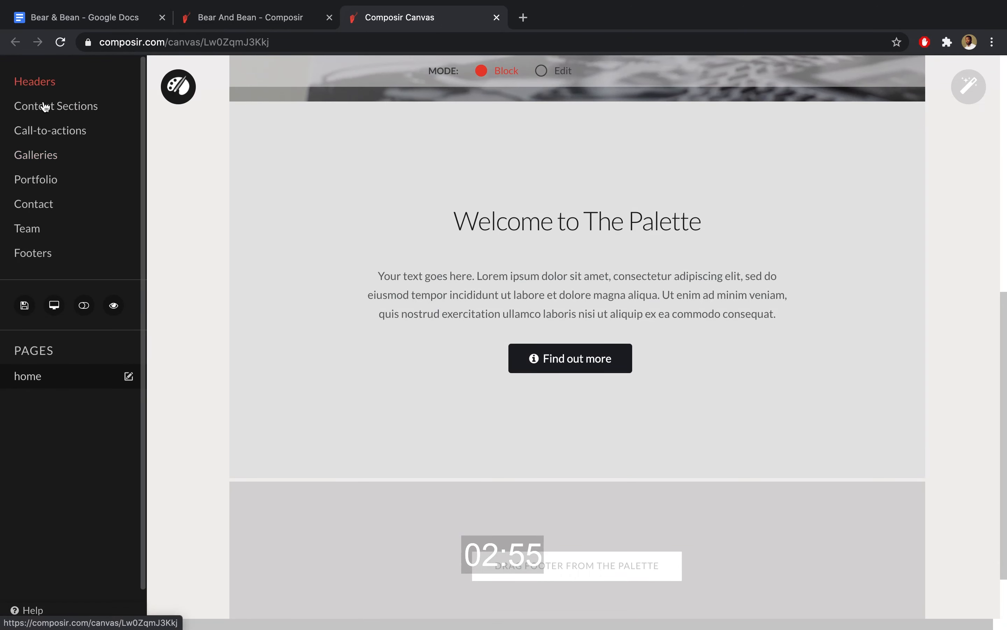
Add the "We are an experienced and very creative branding agency" content section with the desk photo below the welcome section
click(45, 107)
scroll(214, 260, down, 10)
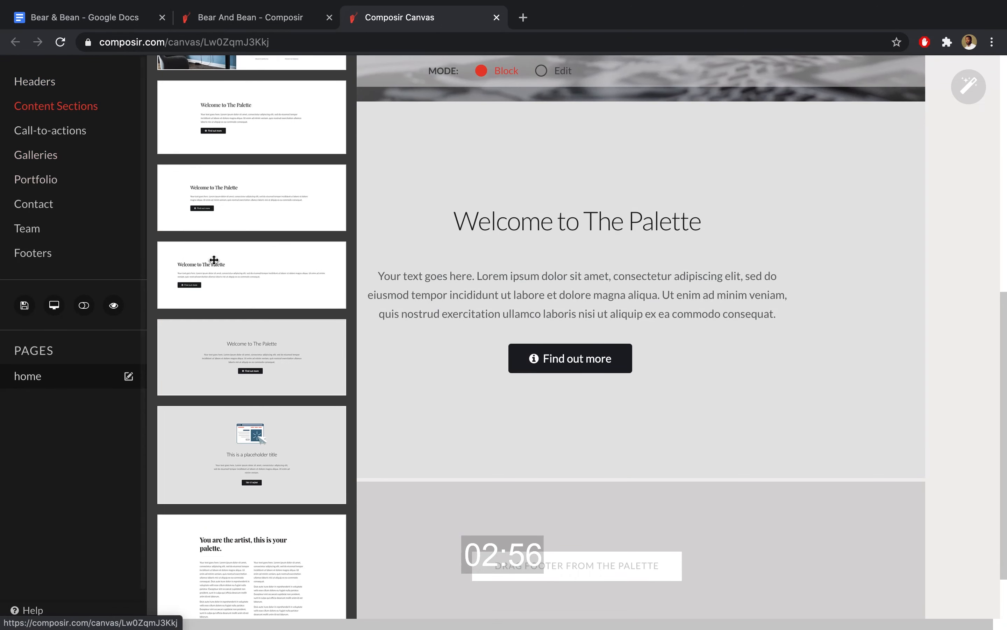
scroll(214, 260, down, 12)
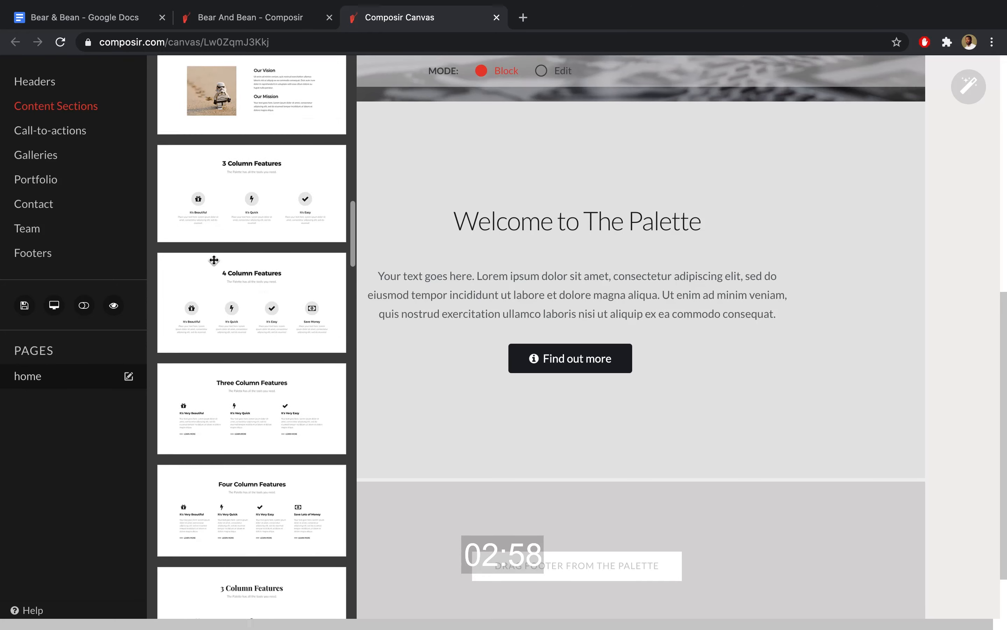
scroll(214, 260, down, 15)
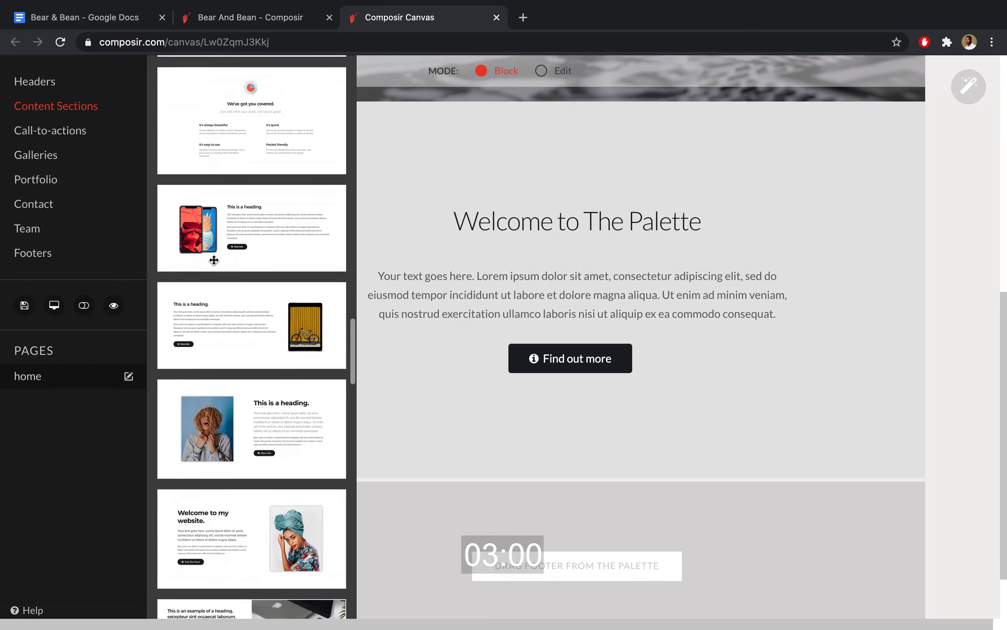
scroll(214, 260, down, 15)
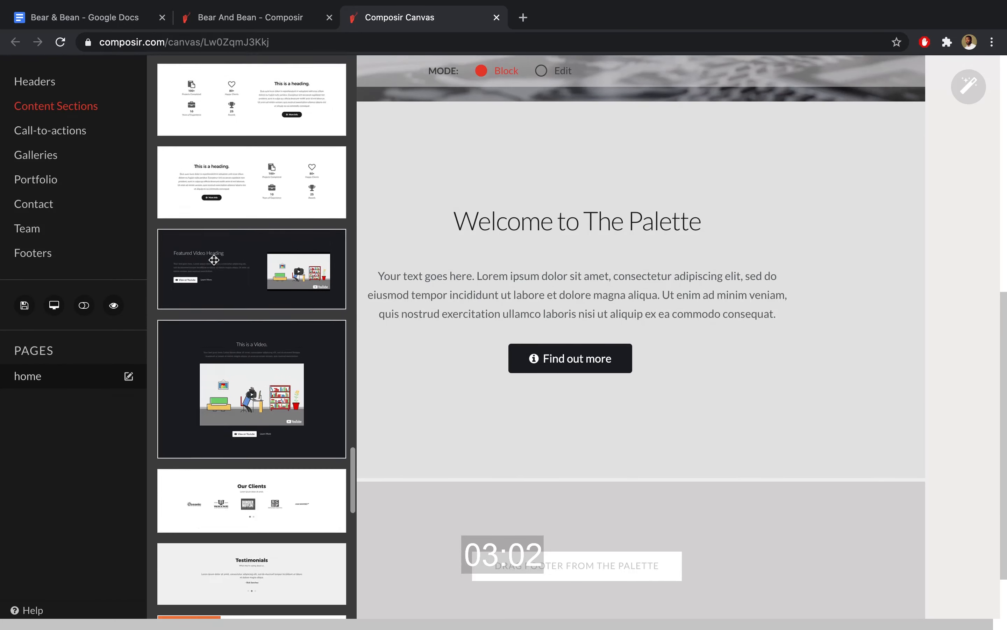
scroll(214, 260, down, 5)
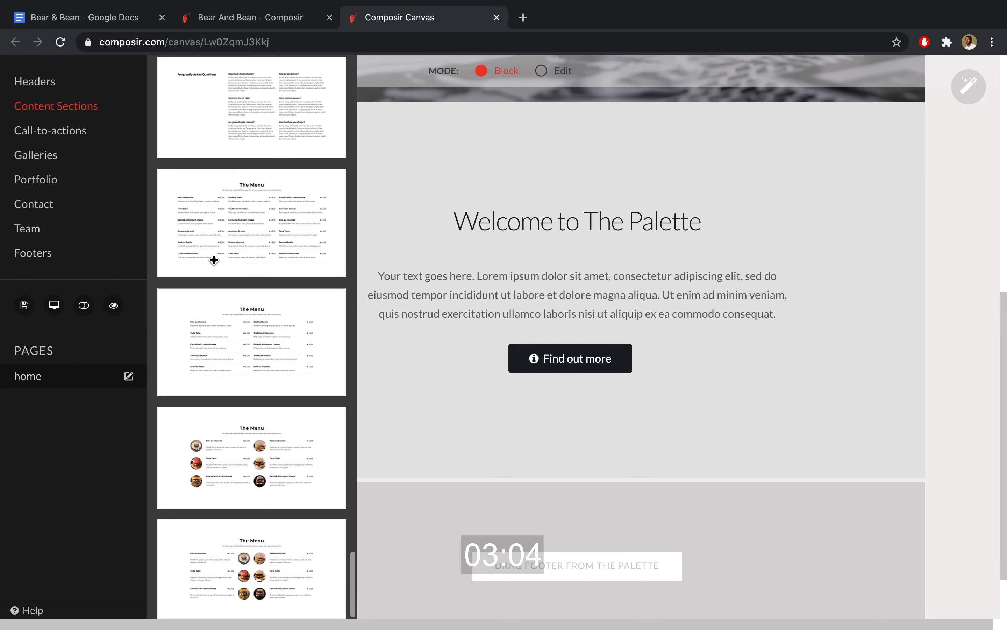
scroll(214, 260, down, 2)
scroll(214, 260, up, 11)
scroll(214, 260, up, 15)
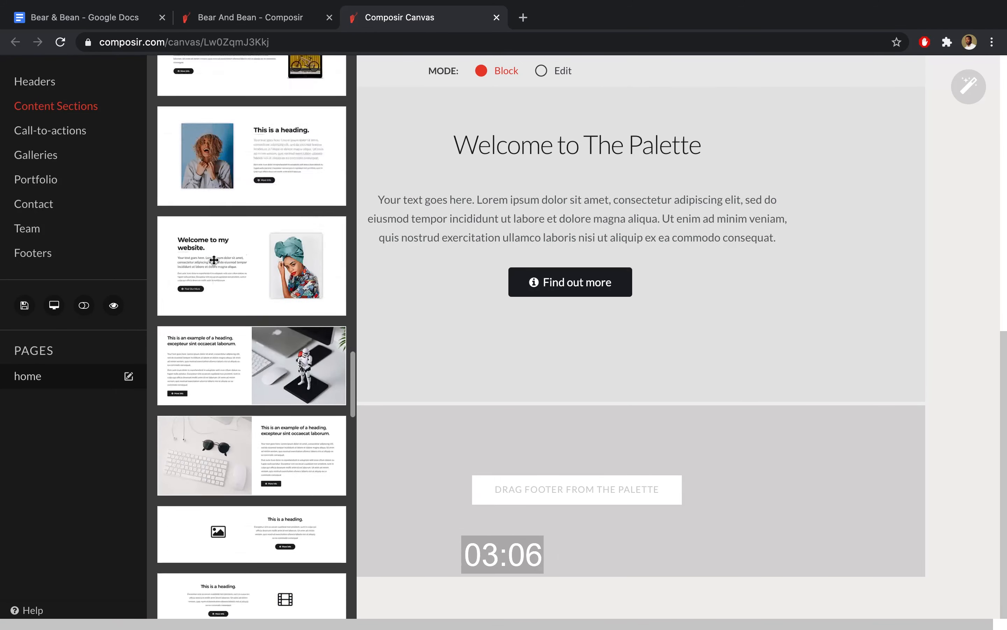
scroll(214, 260, up, 15)
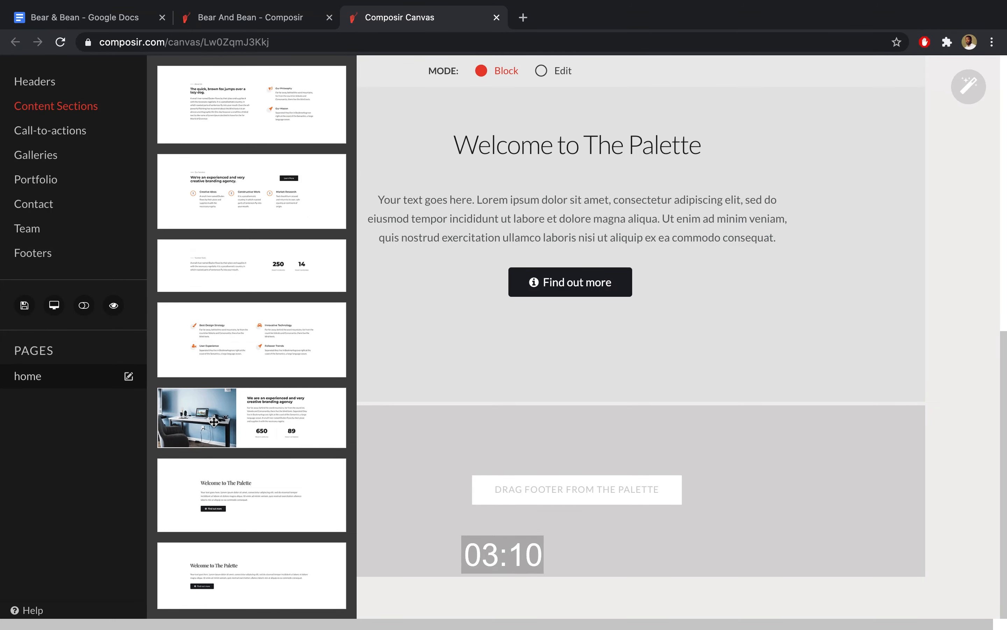
drag(214, 421, 442, 398)
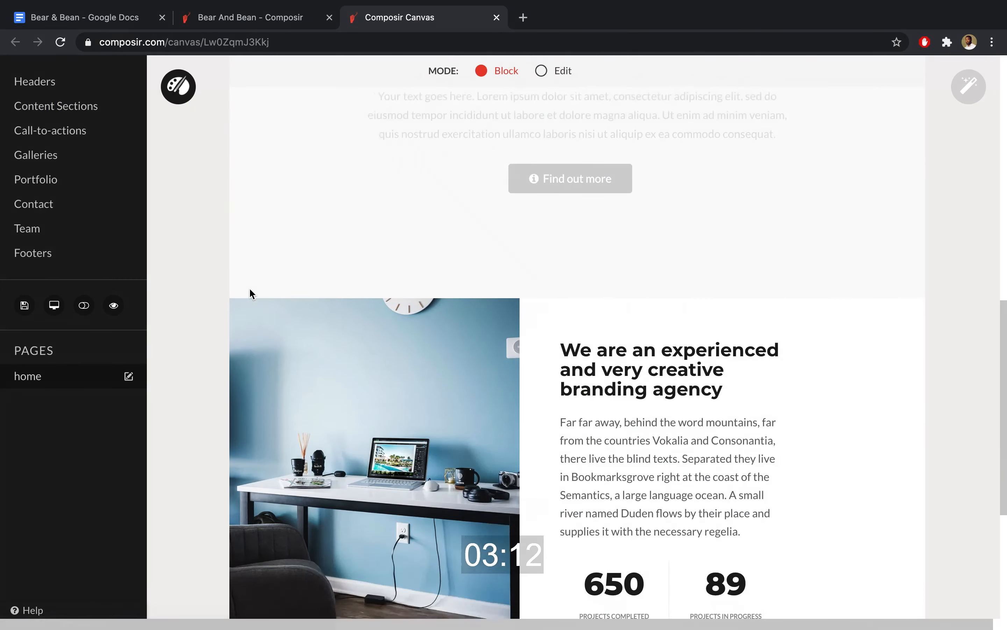
Add the Testimonials content section below the branding agency section
scroll(249, 292, down, 6)
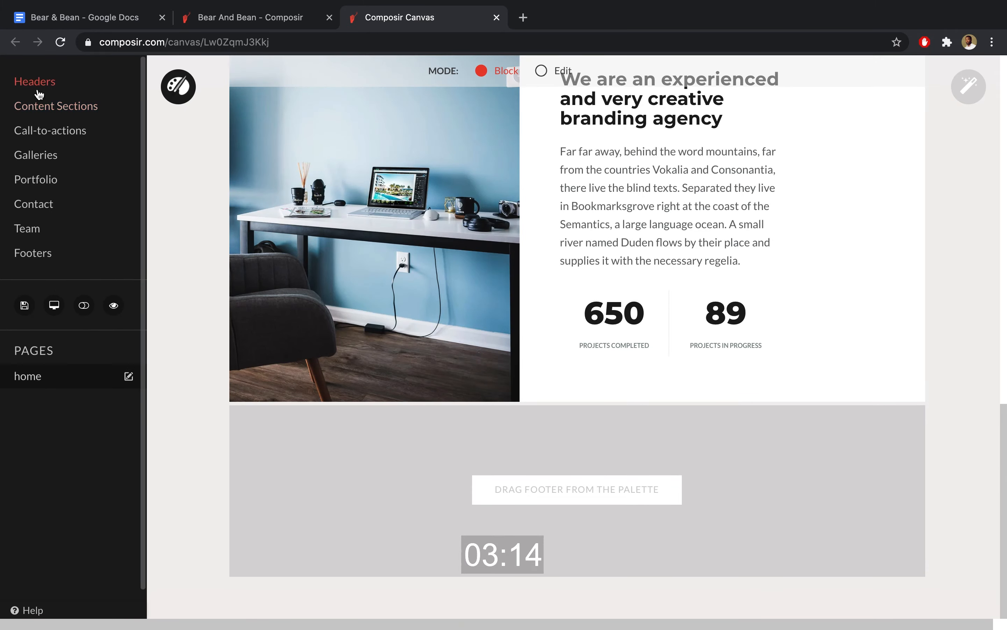
click(40, 107)
scroll(243, 268, down, 10)
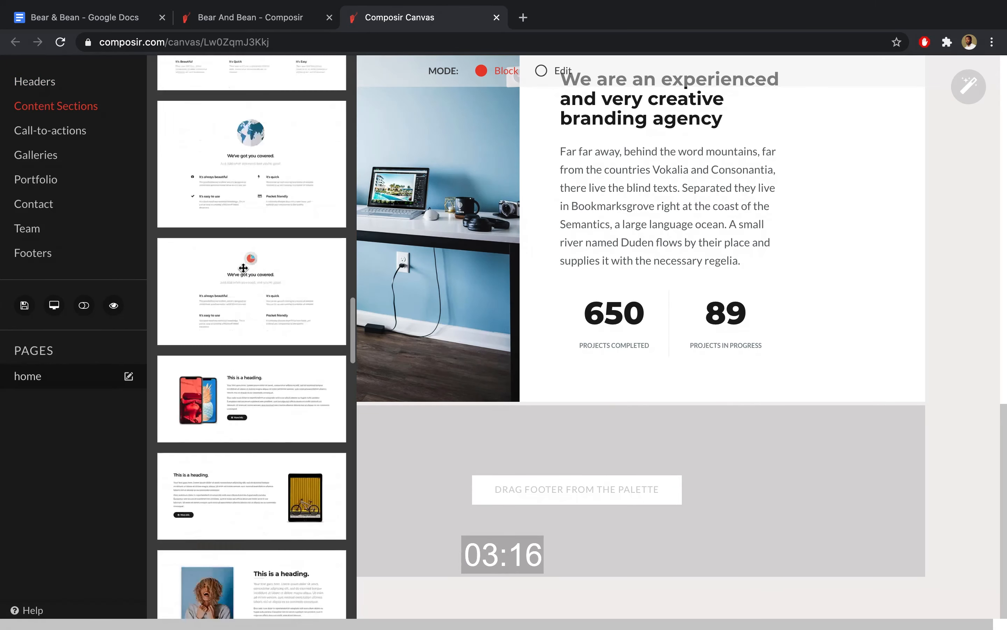
scroll(243, 267, down, 8)
drag(203, 280, 427, 458)
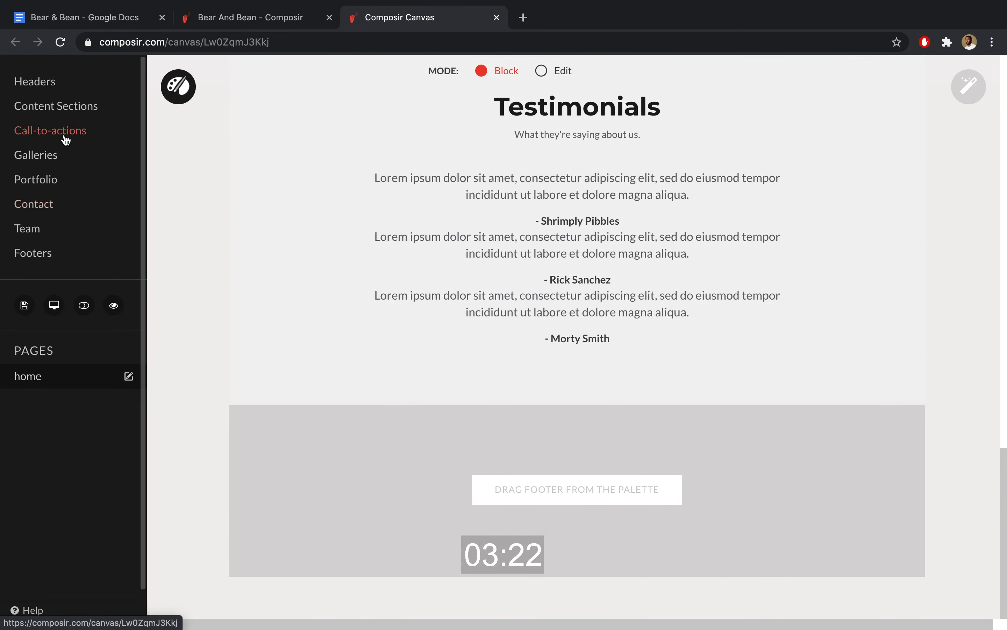
Add the "Follow us on twitter" call-to-action below the testimonials and the dark footer with centred logo, links and social icons
click(65, 136)
drag(214, 515, 445, 380)
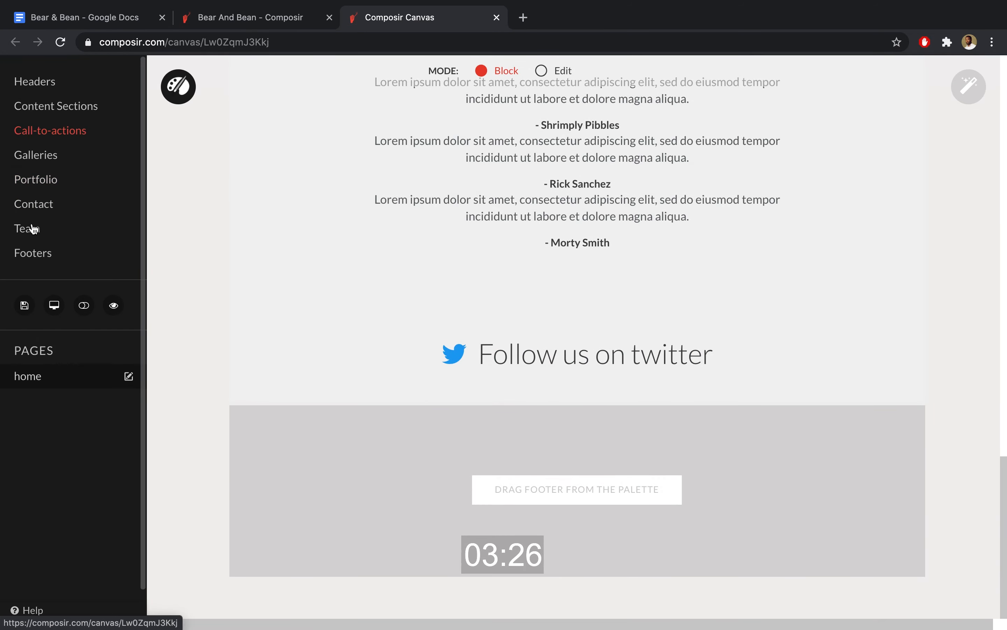
click(32, 255)
scroll(251, 286, down, 2)
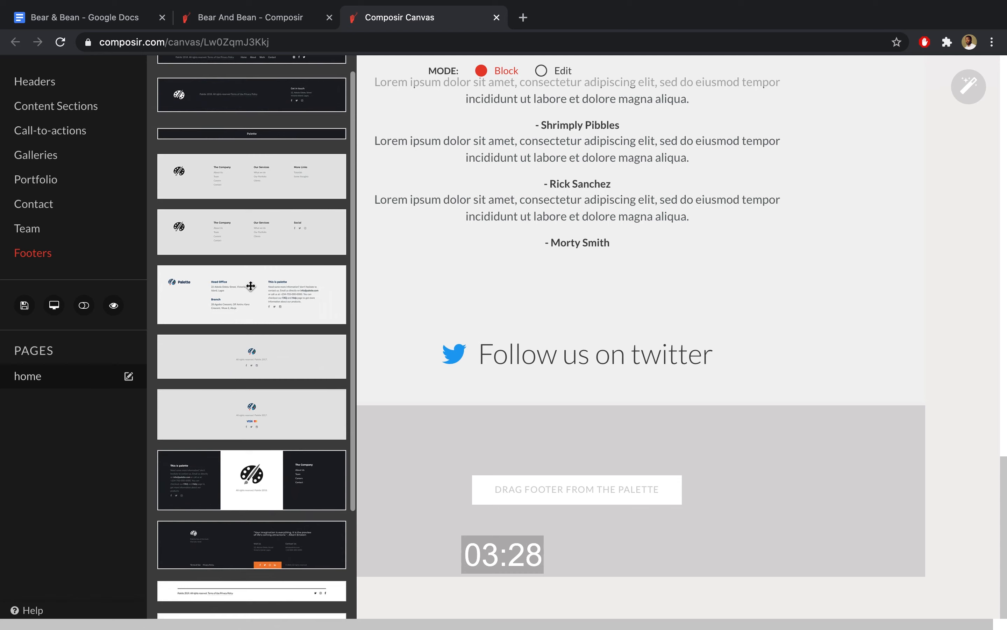
scroll(251, 286, down, 1)
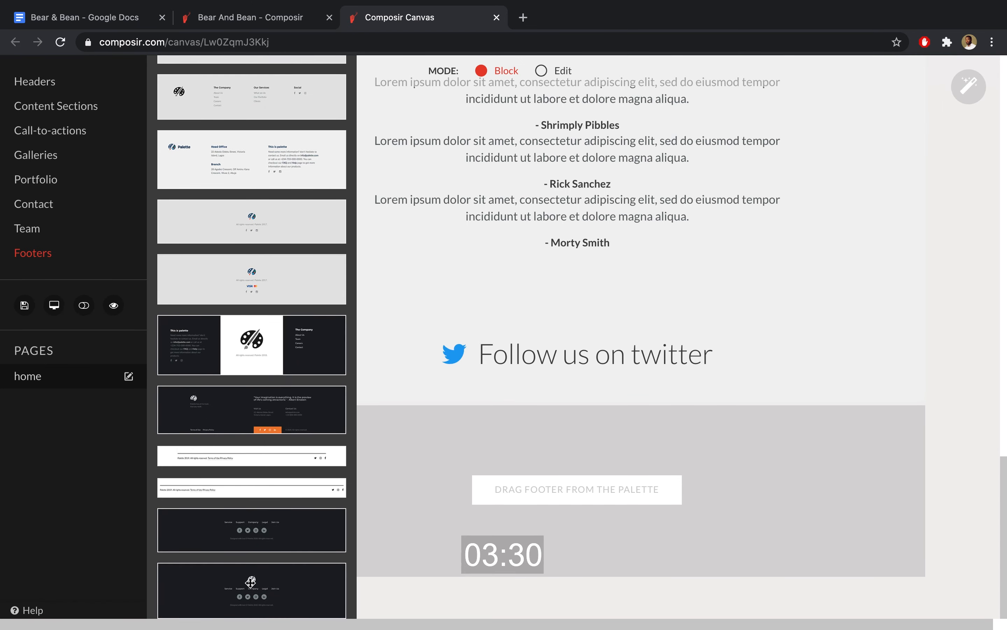
drag(251, 582, 543, 431)
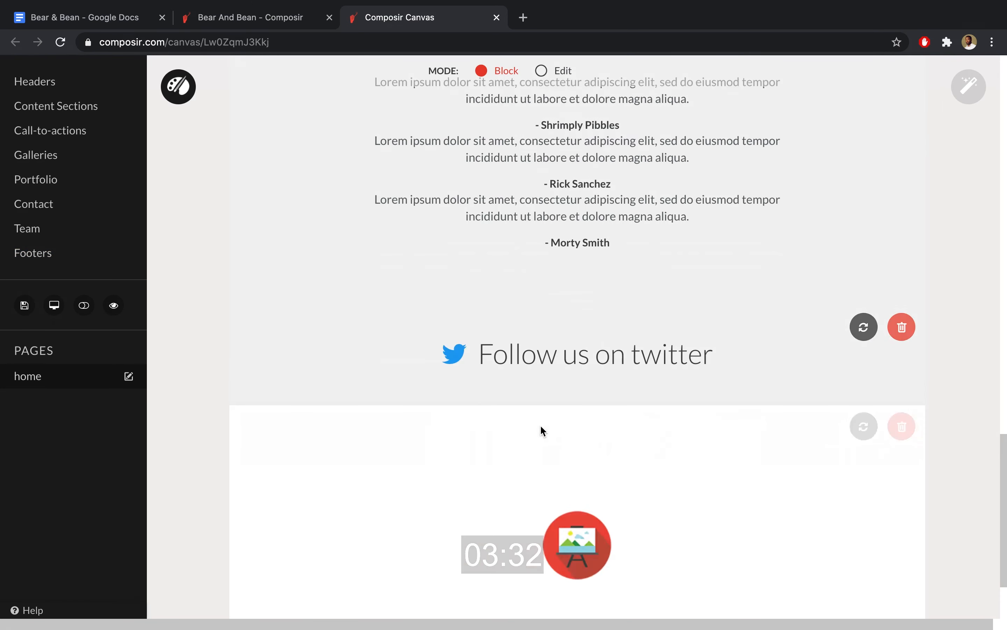
Hide the block palette and review the assembled home page from header to footer
scroll(802, 388, up, 8)
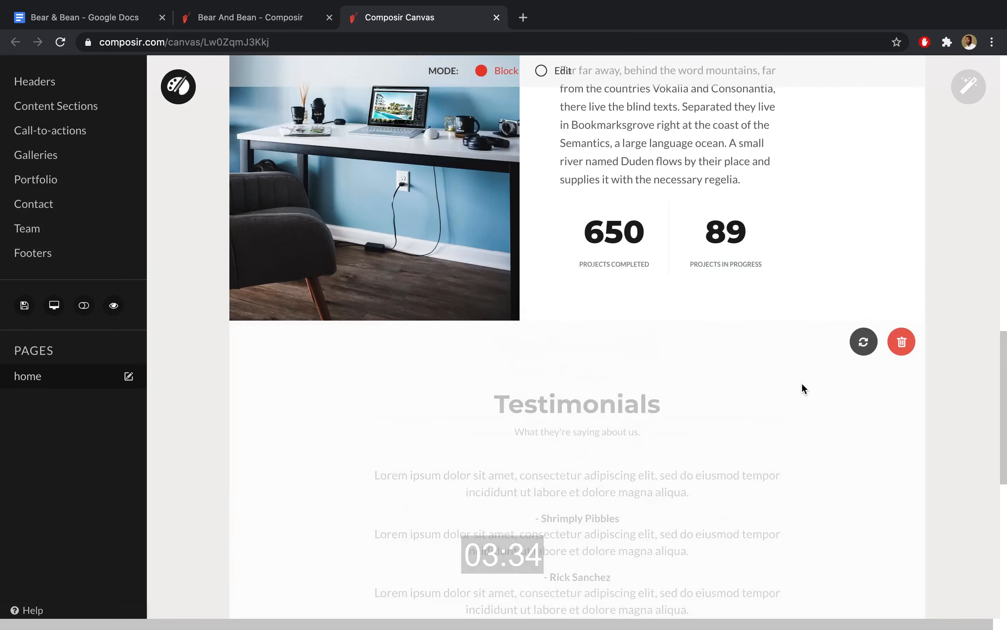
scroll(802, 388, up, 5)
click(178, 86)
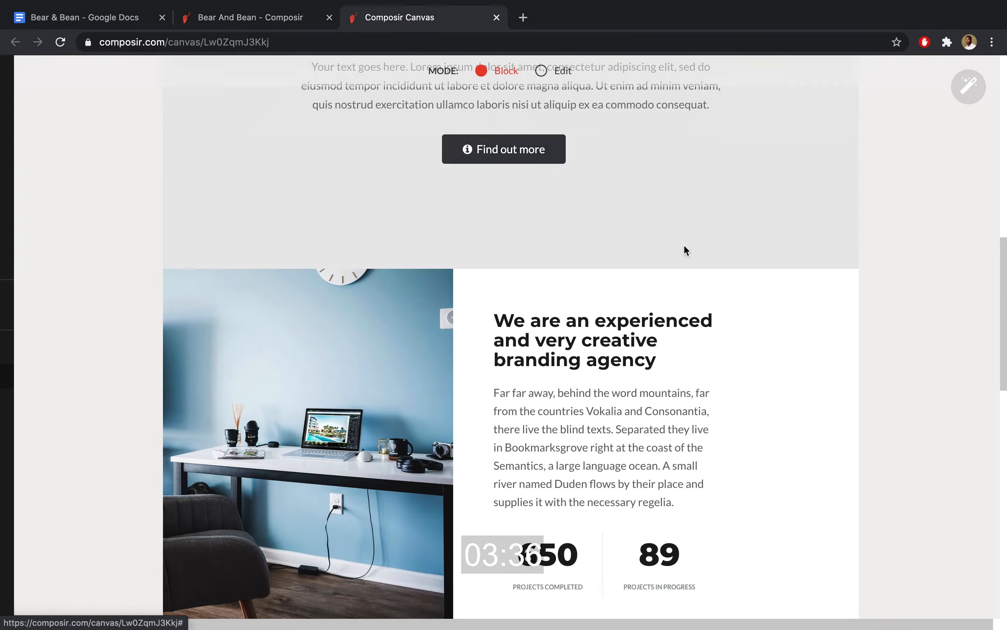
scroll(925, 256, up, 10)
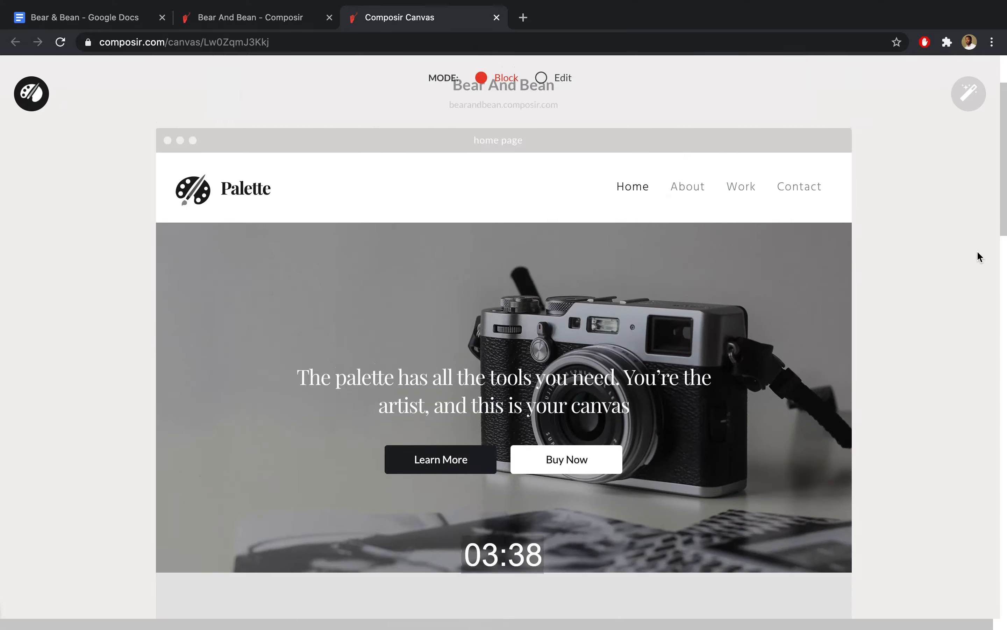
scroll(977, 252, down, 20)
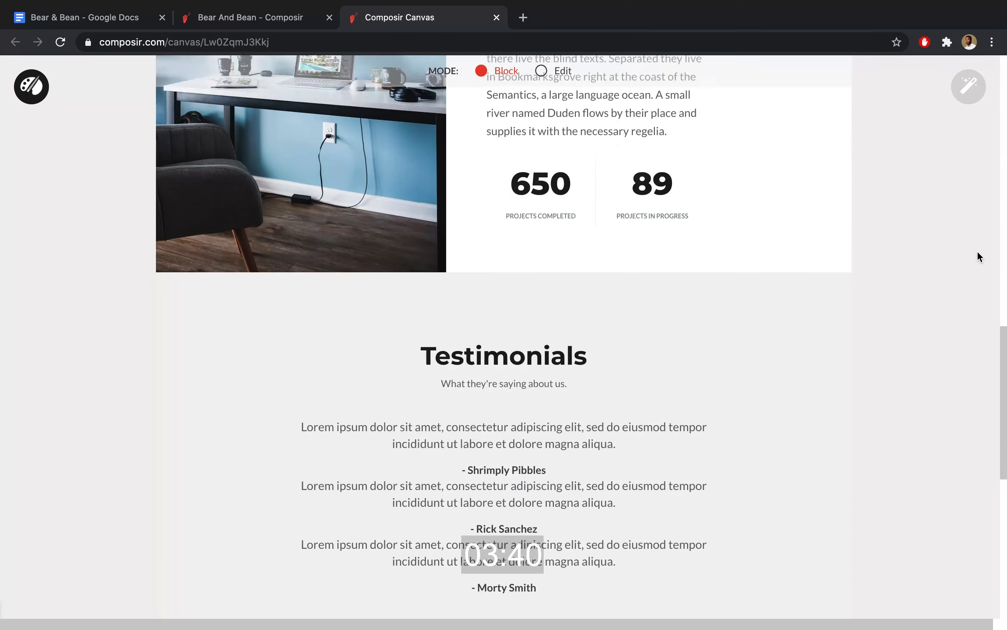
scroll(977, 250, down, 10)
scroll(977, 250, up, 11)
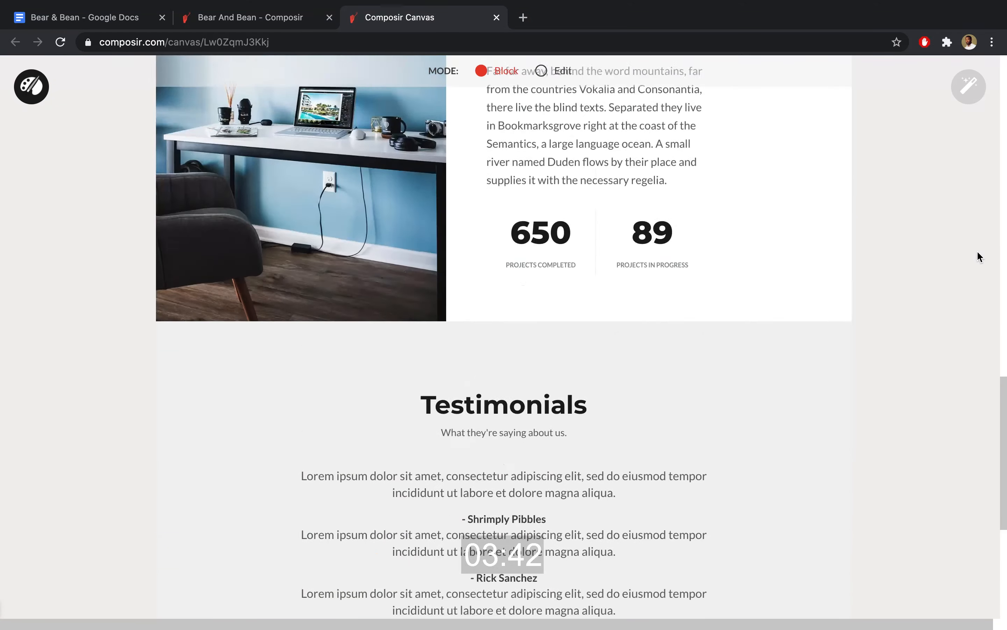
scroll(977, 250, up, 15)
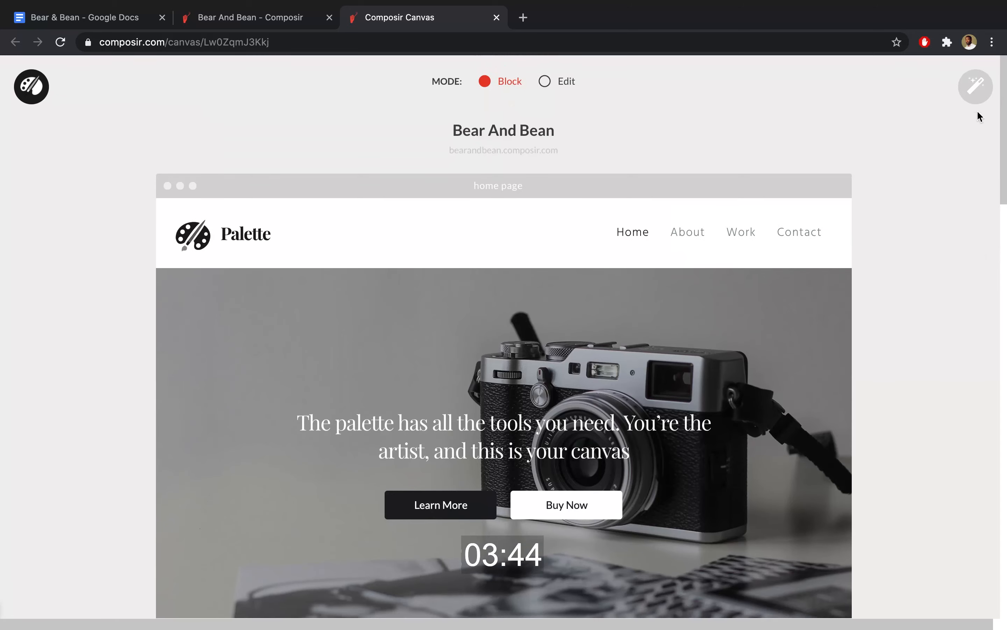
Save the website's pages and dismiss the save notice
click(972, 91)
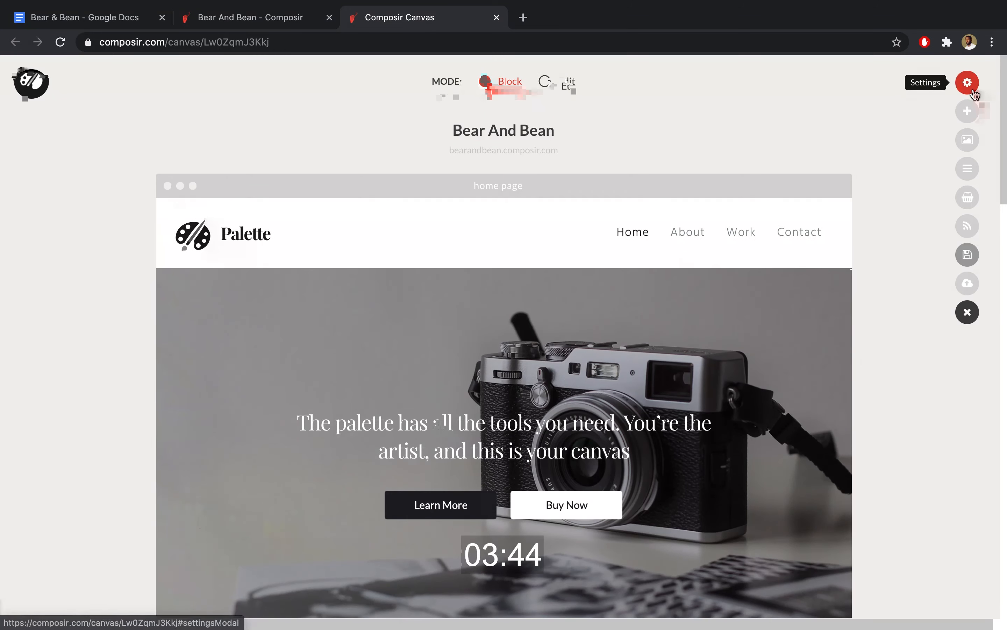
click(968, 253)
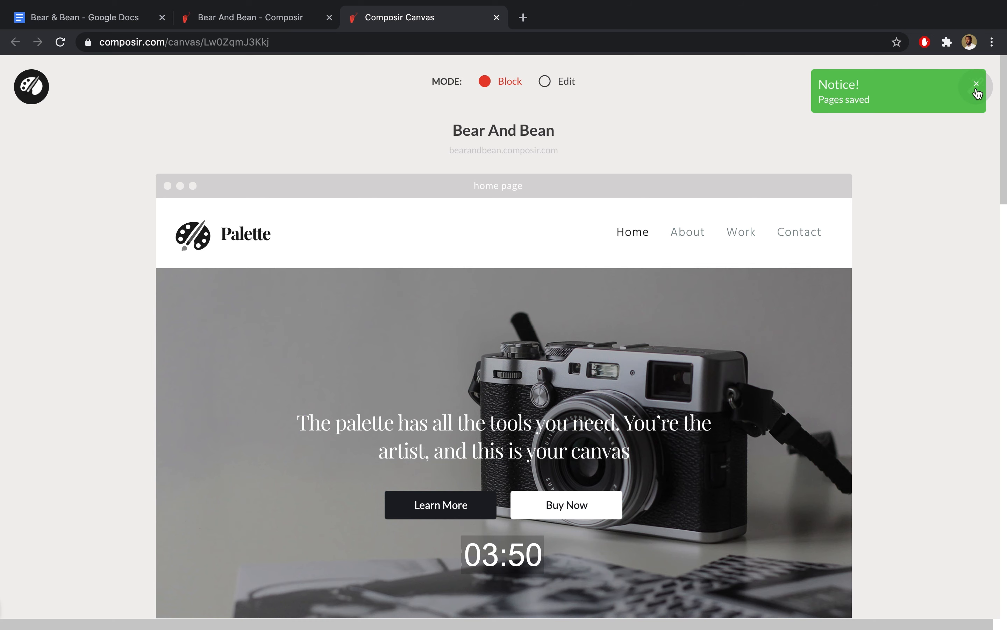
click(977, 84)
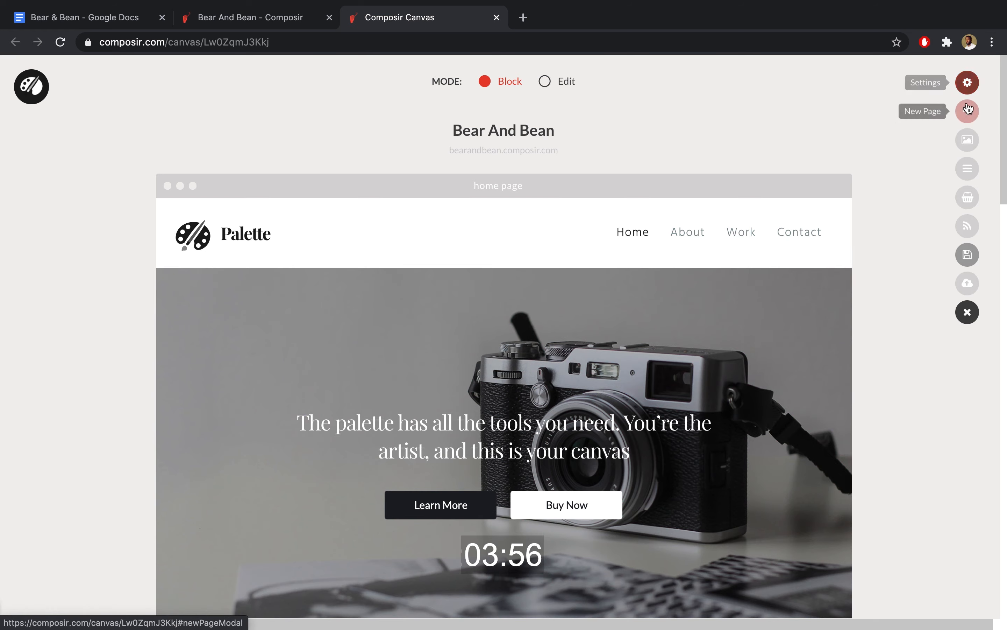
Create a new page named About from the Blank Page layout
click(966, 108)
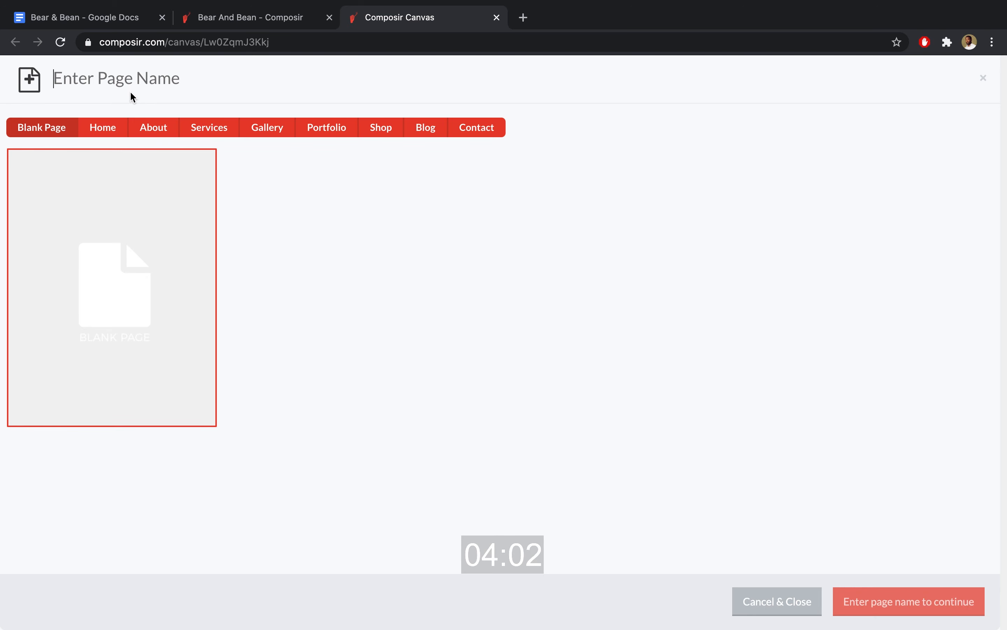
text(About)
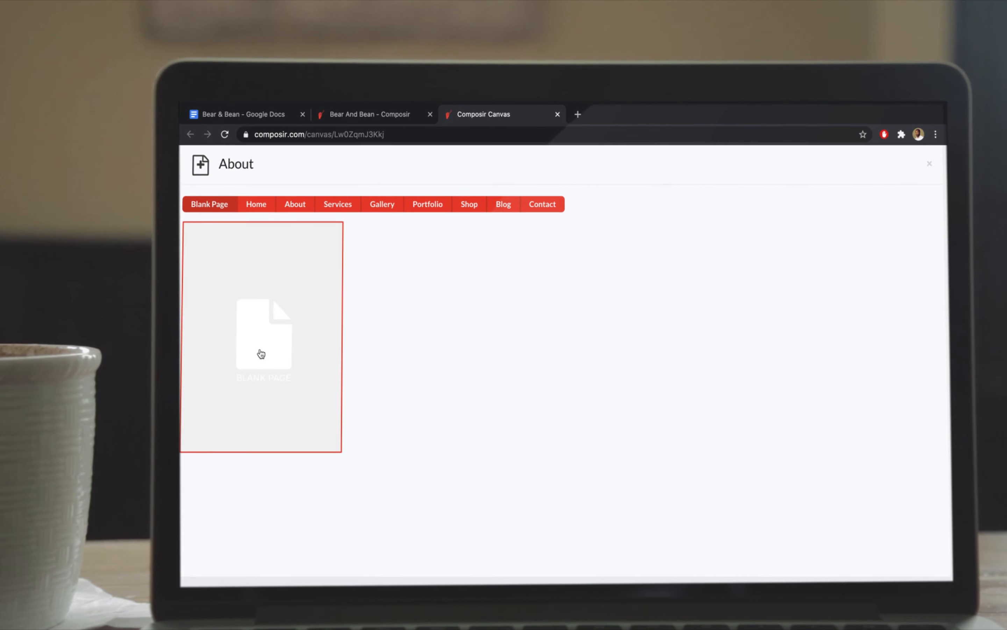
click(253, 204)
click(293, 204)
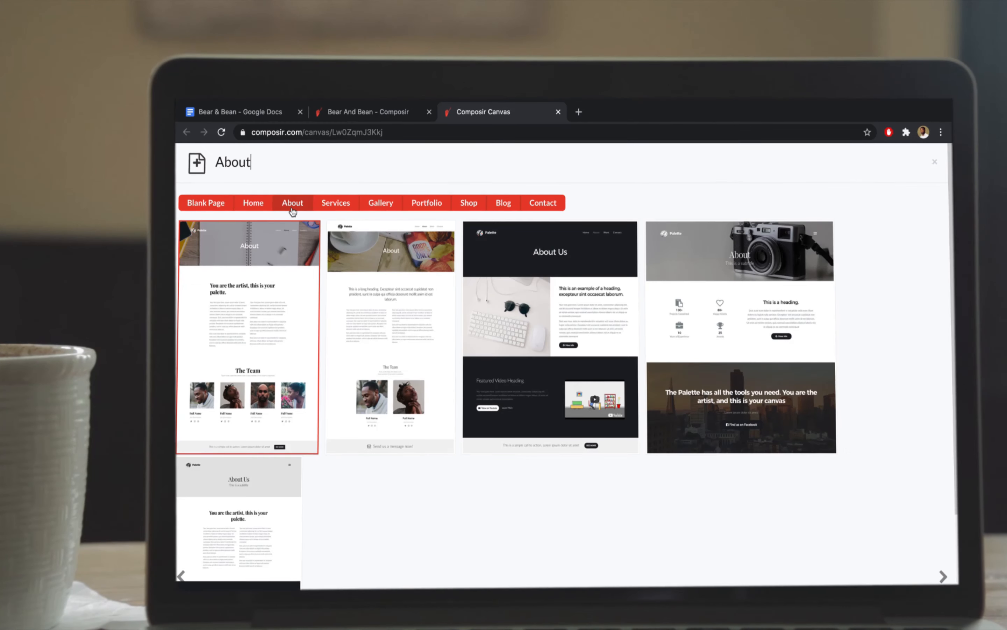
click(211, 210)
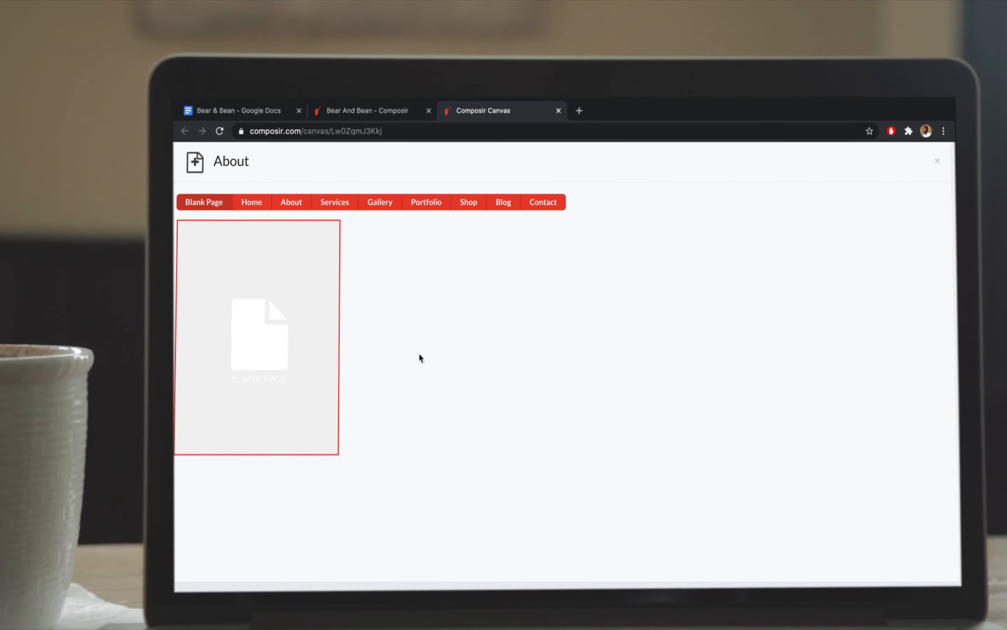
click(903, 570)
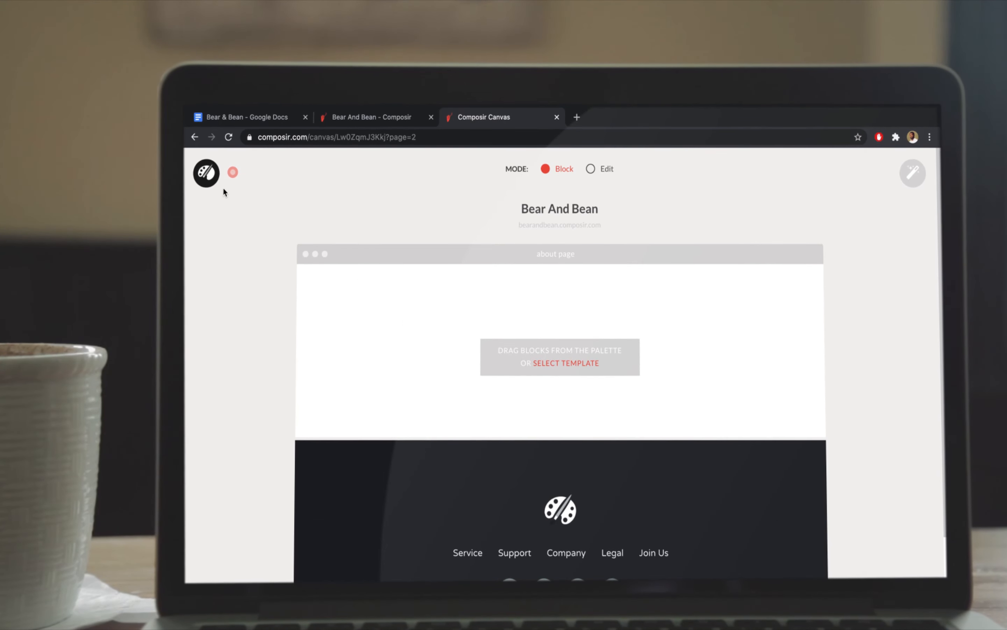
Examine the available About page templates and close the selection without applying one
click(596, 362)
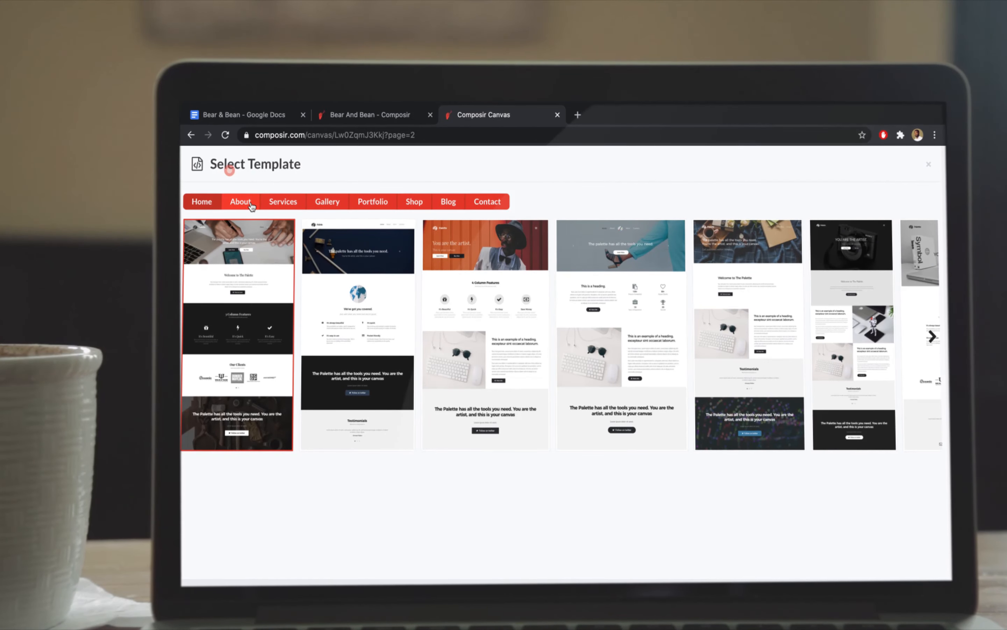
click(251, 203)
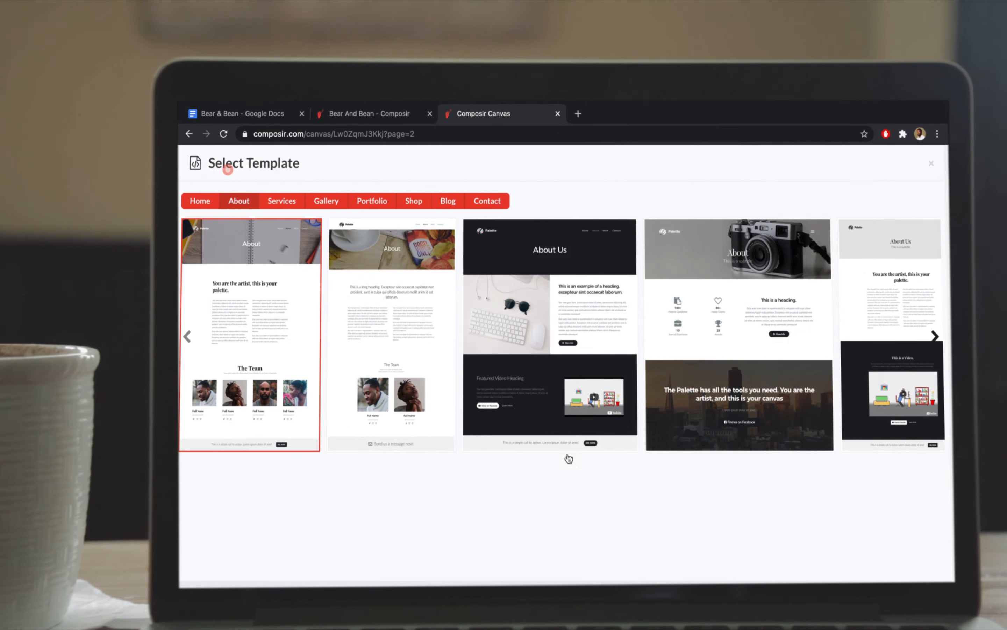
key(Escape)
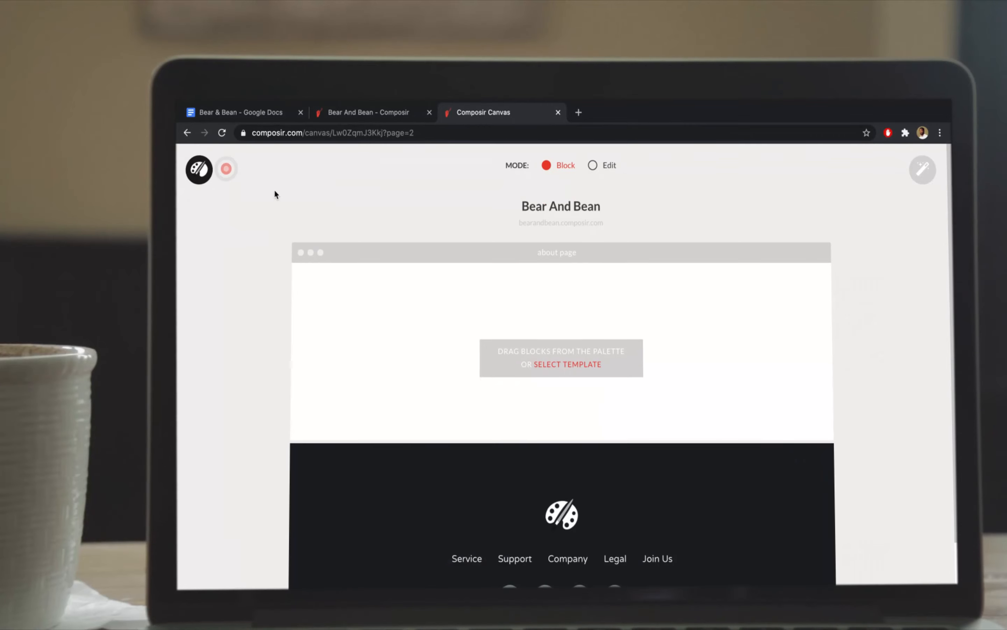
Show the block palette for the about page, dismissing the palette tip and skipping the guided tour
click(227, 170)
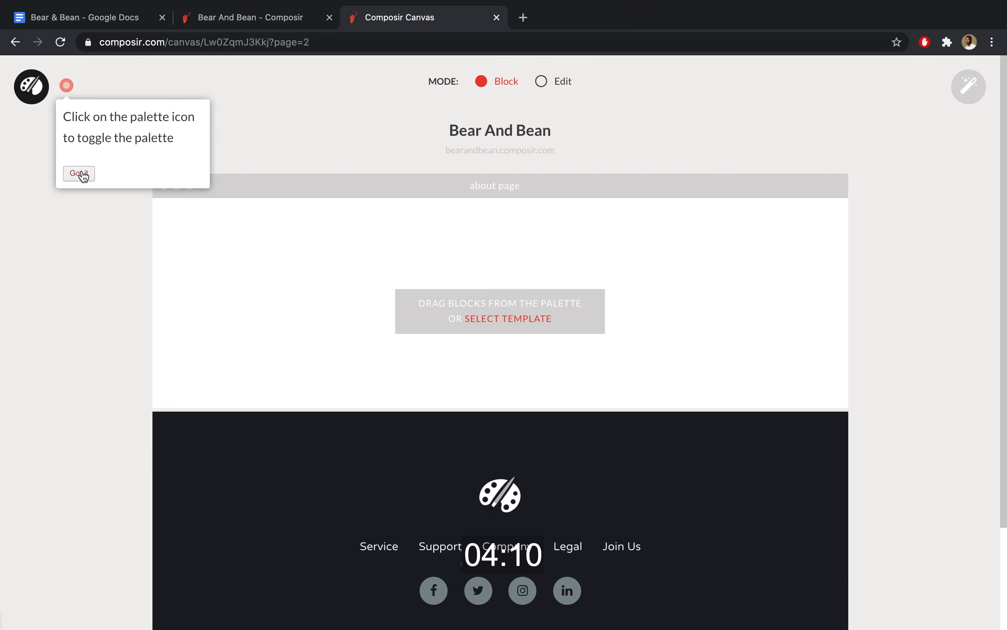
click(81, 174)
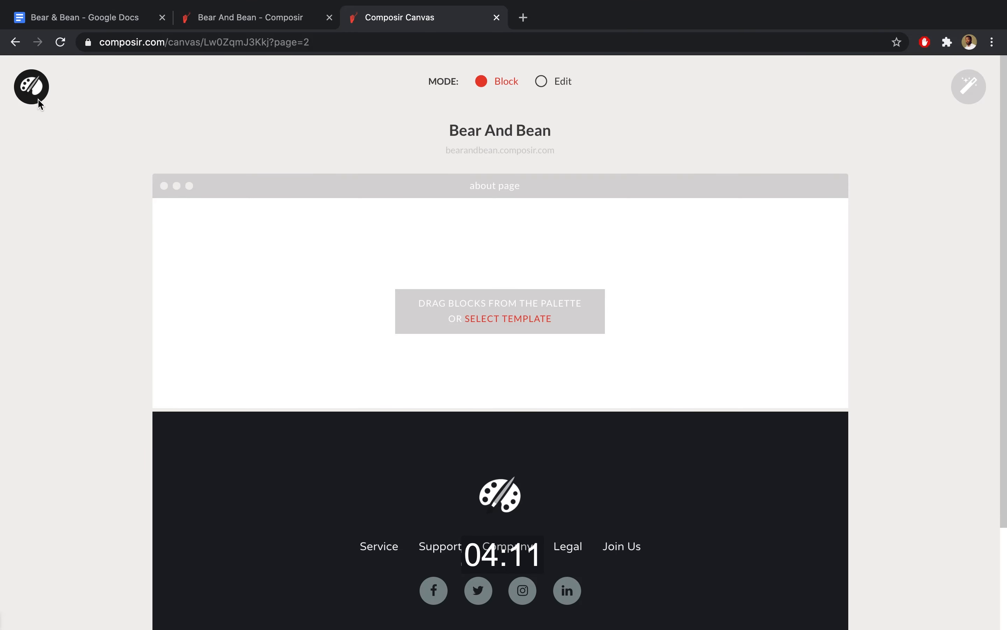
click(29, 90)
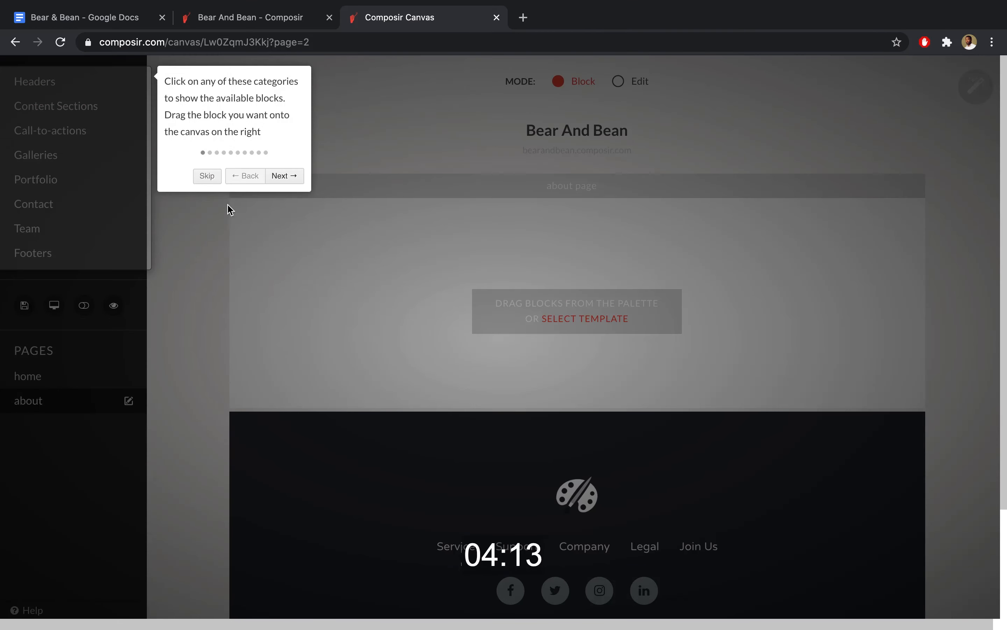
click(207, 176)
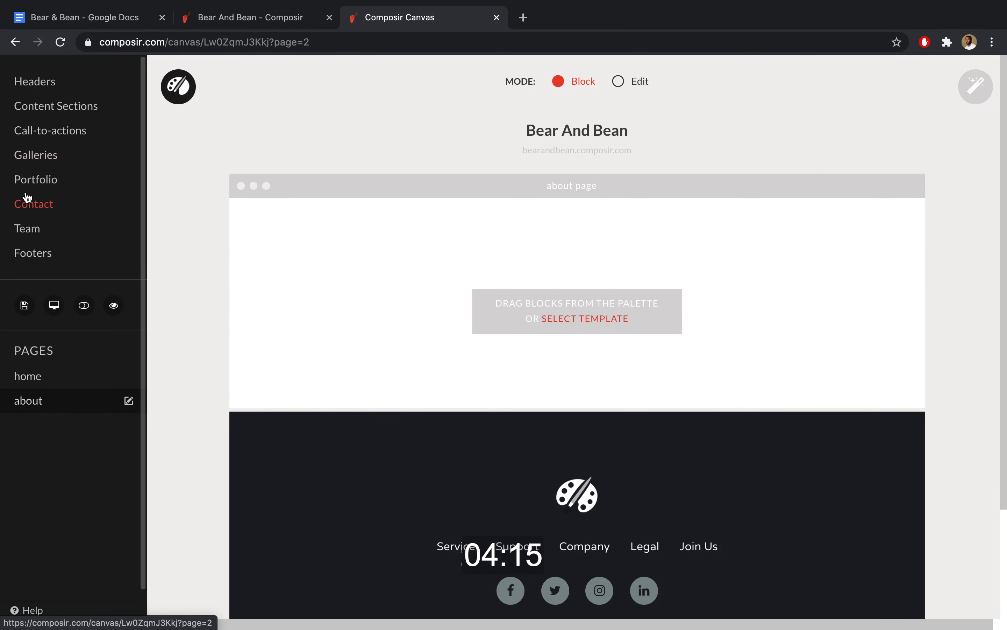
Add the "Page Title" header with the white navigation bar and the coffee cup and autumn leaves photo to the about page
click(35, 86)
scroll(242, 338, down, 15)
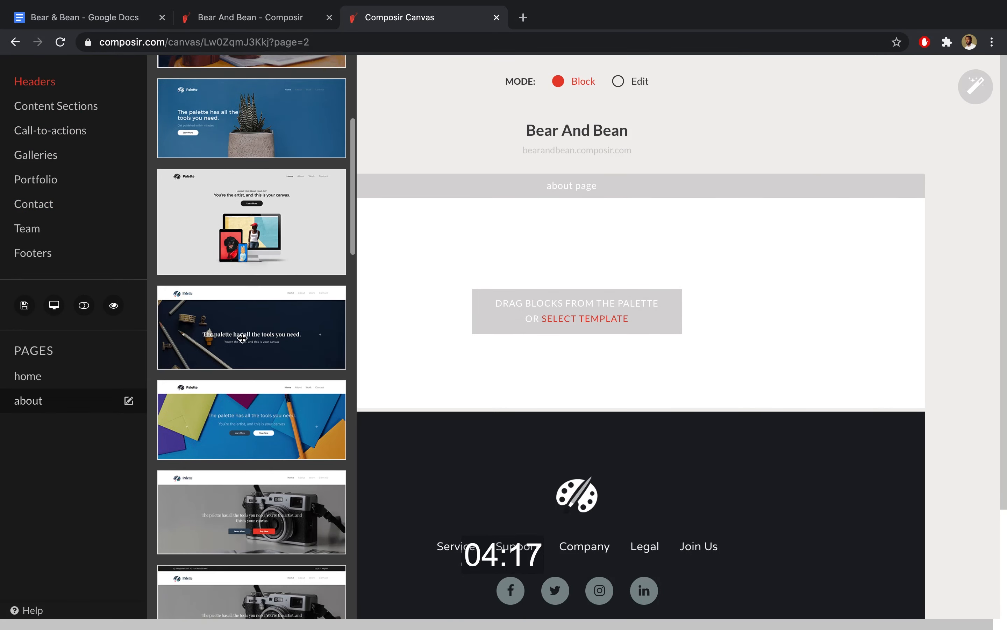
scroll(243, 338, down, 8)
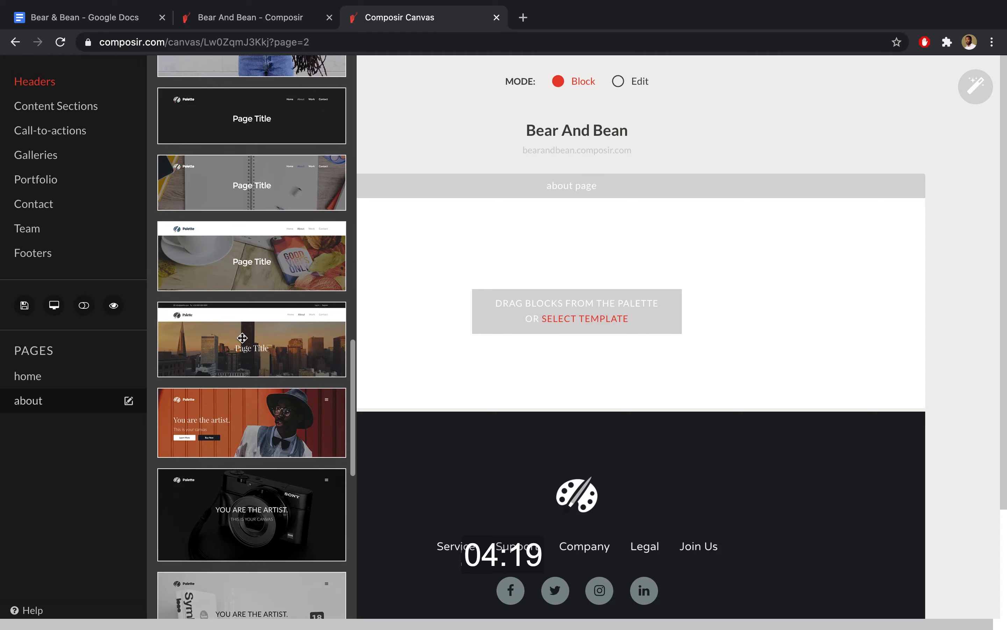
drag(244, 254, 479, 234)
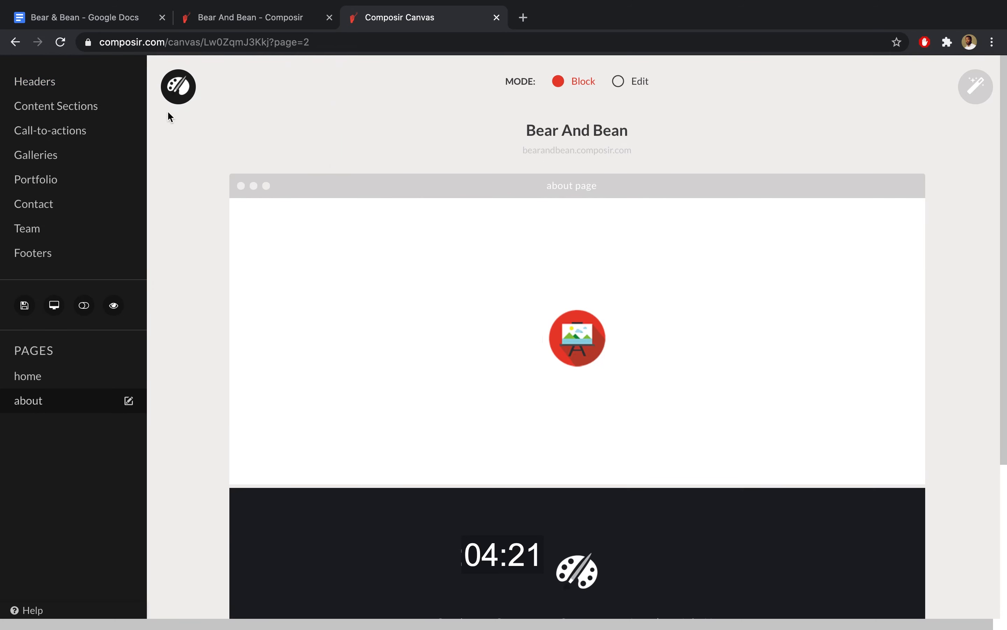
scroll(169, 240, down, 5)
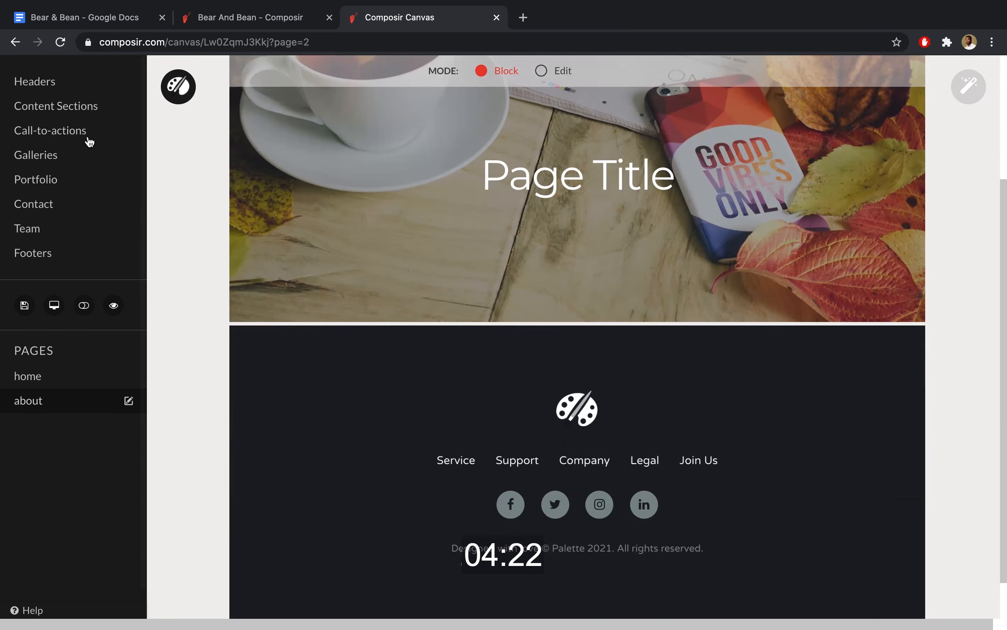
Add the two-column "This is a heading." content section with the block quotation below the about page's header
click(37, 81)
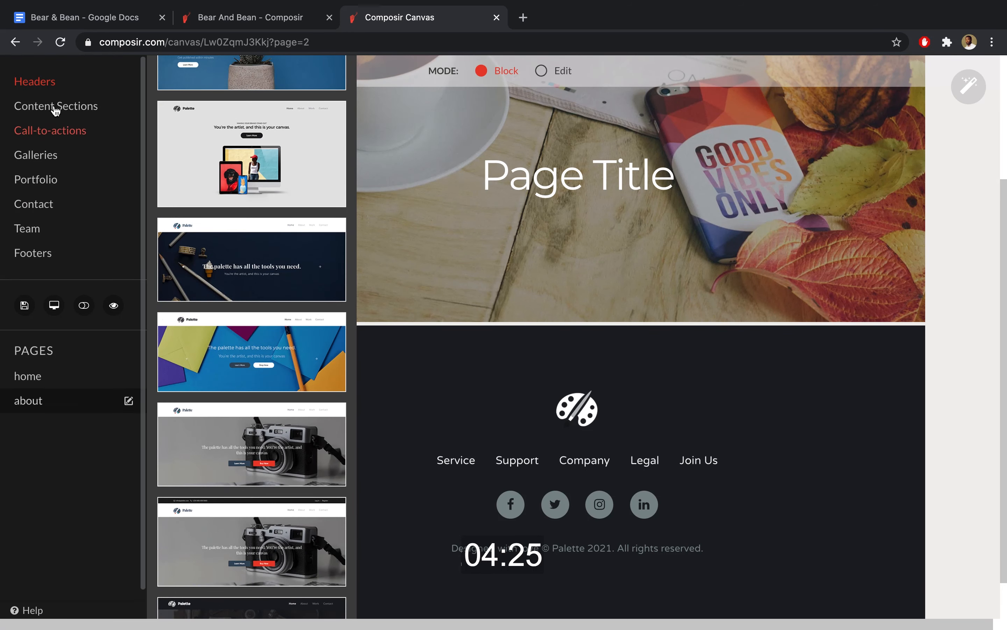
click(56, 109)
scroll(173, 182, down, 10)
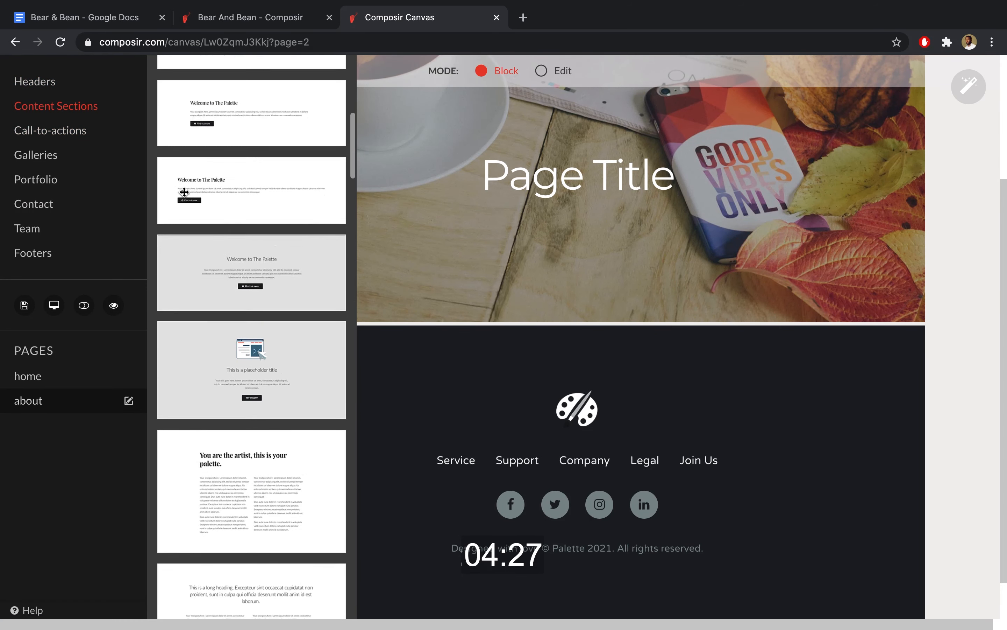
scroll(184, 192, down, 5)
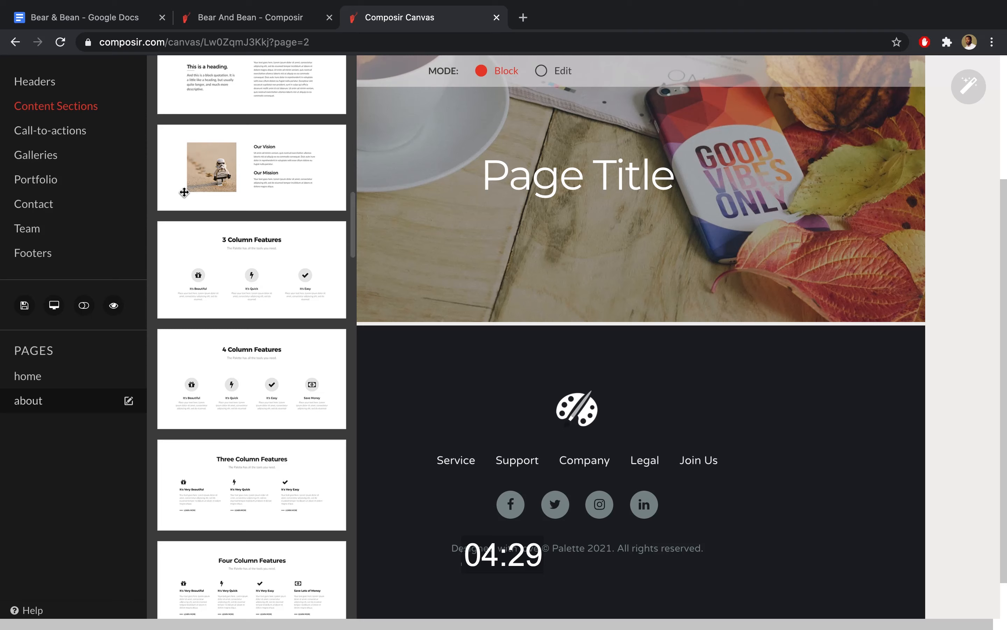
scroll(184, 192, up, 2)
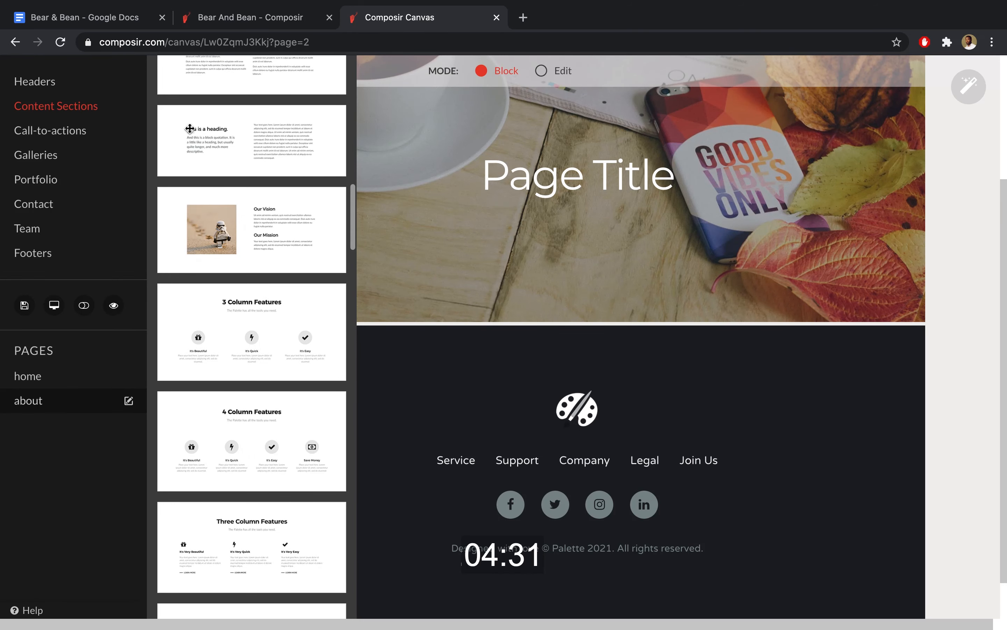
drag(190, 128, 341, 358)
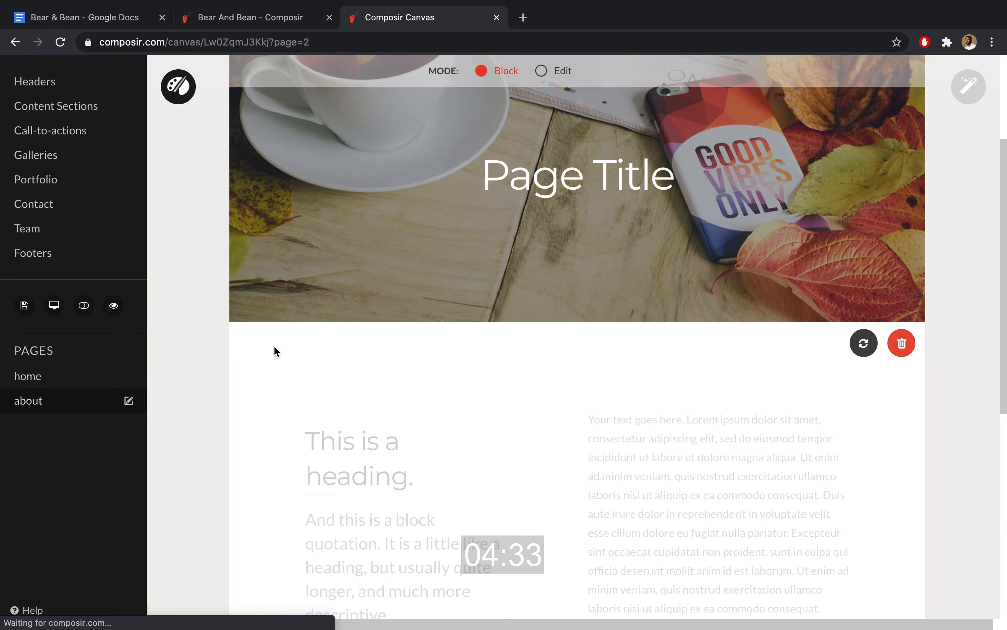
Add the team block with two circular portraits between the heading content section and the footer
scroll(274, 345, down, 11)
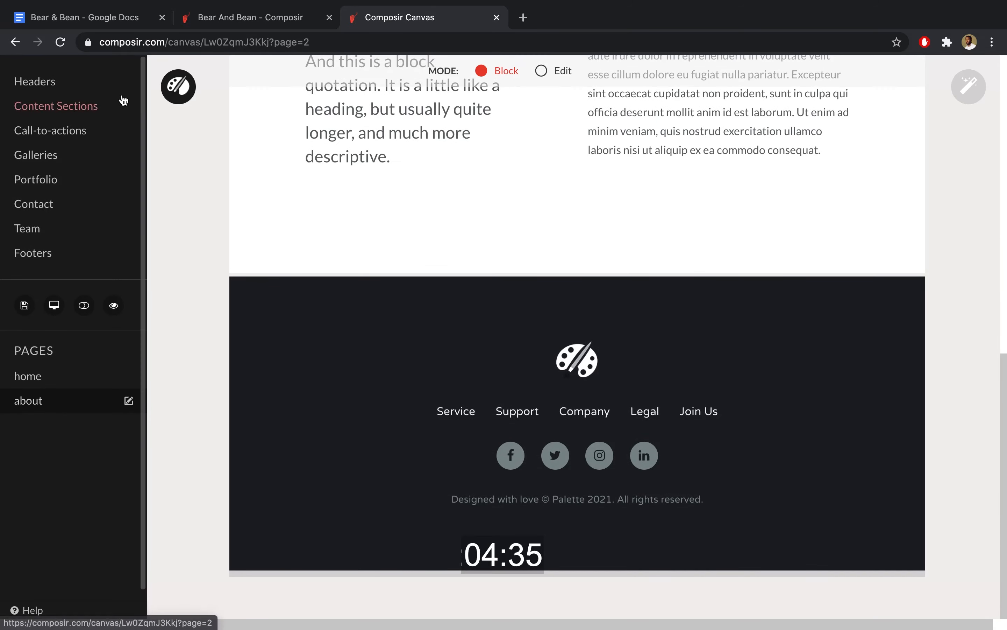
click(75, 116)
scroll(230, 316, down, 20)
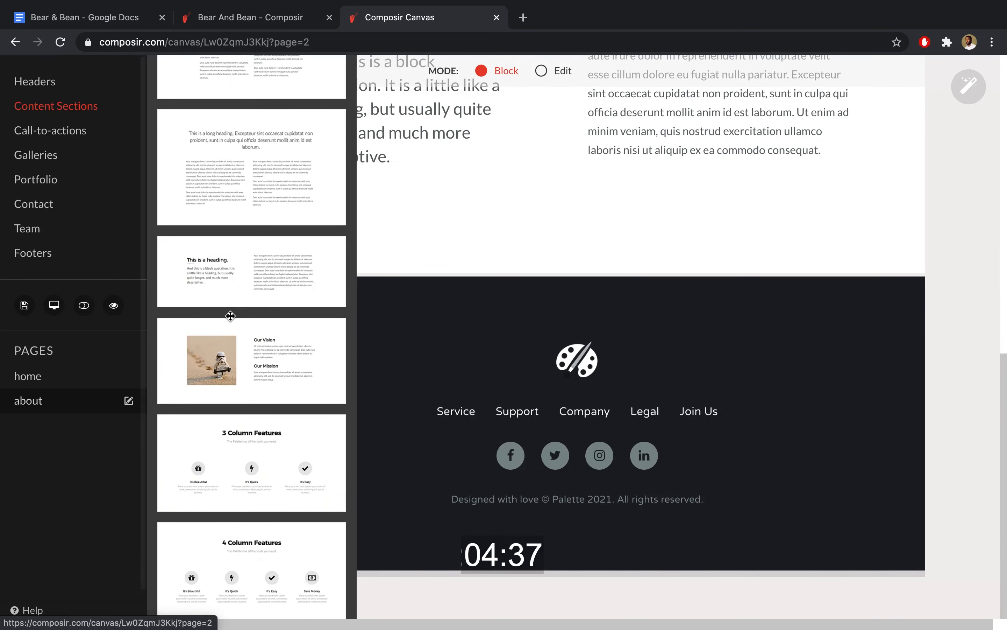
scroll(230, 317, down, 7)
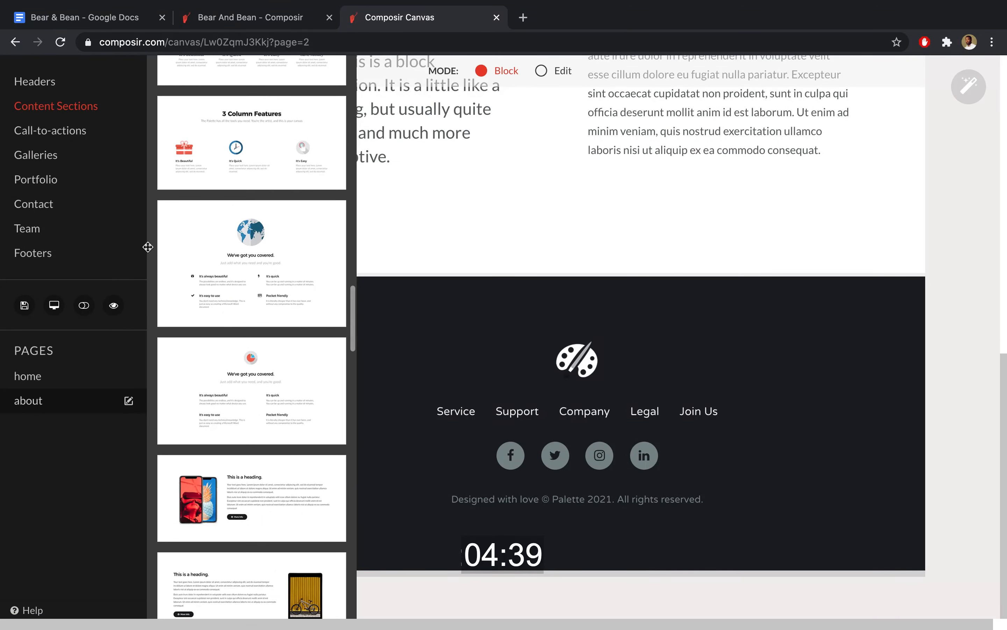
click(37, 228)
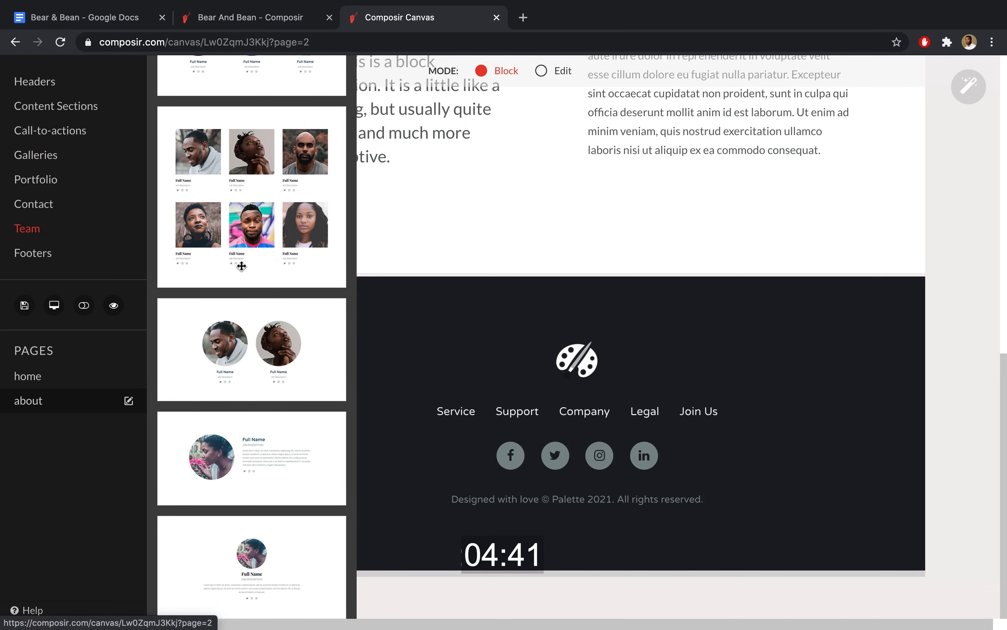
drag(392, 297, 527, 304)
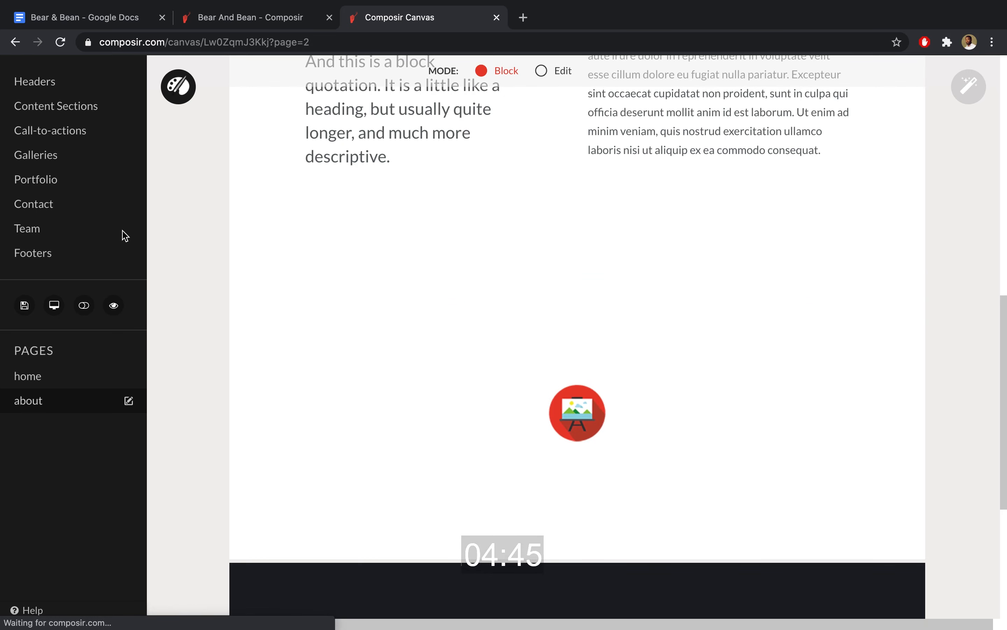
Add the "Send us a message now!" call-to-action between the team block and the footer, and hide the block palette
scroll(291, 326, down, 3)
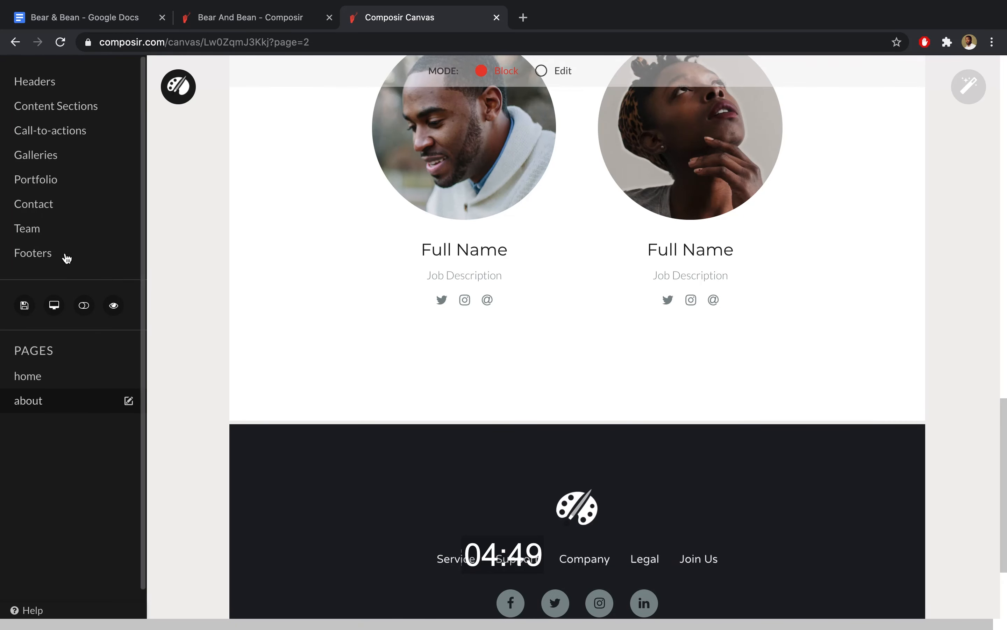
click(33, 256)
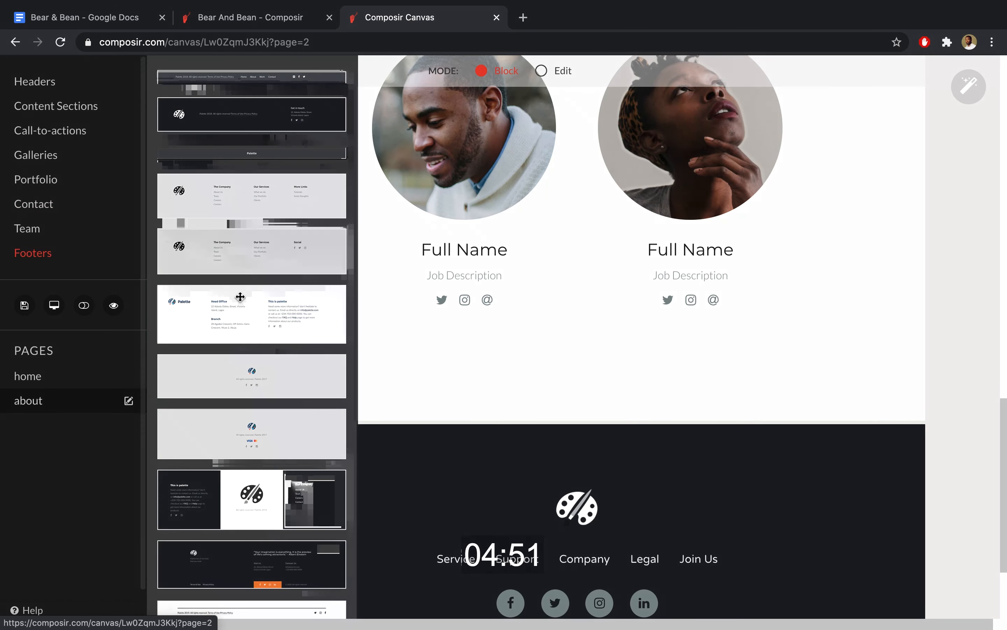
scroll(246, 291, down, 2)
click(50, 132)
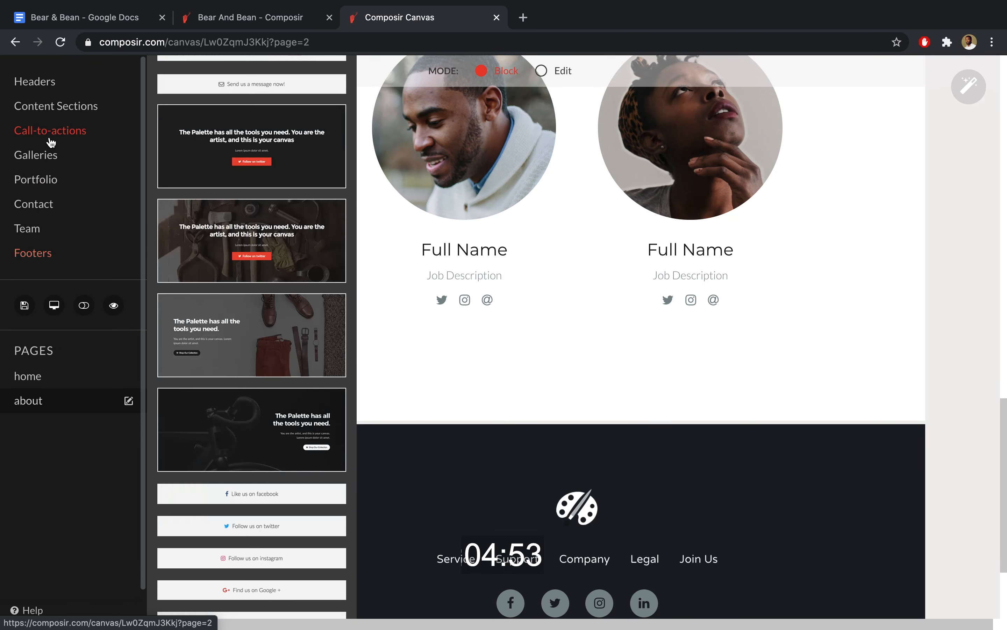
scroll(240, 228, up, 3)
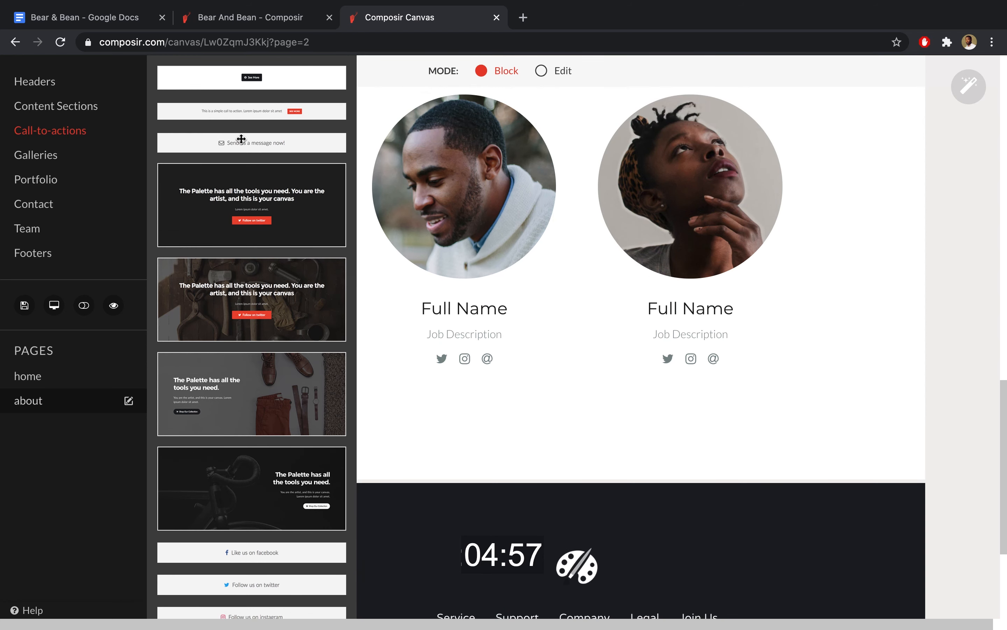
drag(242, 139, 438, 486)
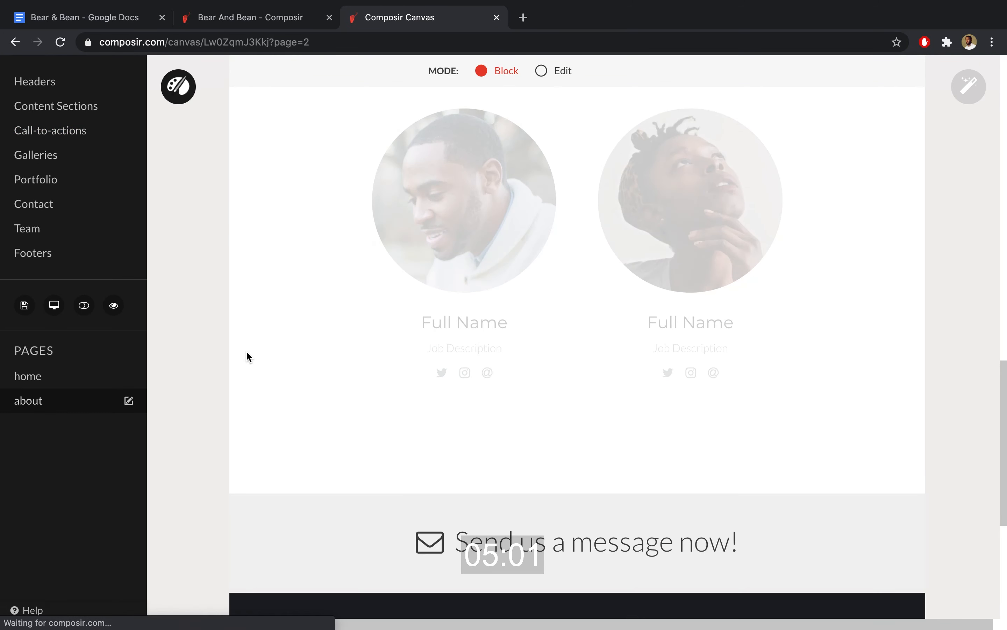
click(178, 79)
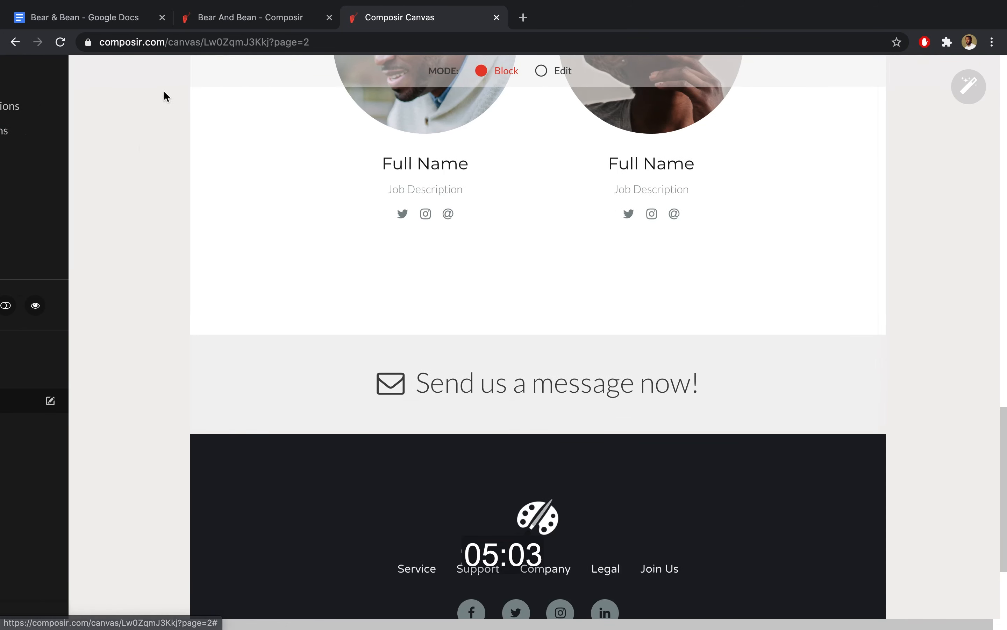
Review the assembled about page down to its footer and save the site's pages
scroll(87, 197, up, 5)
scroll(87, 197, up, 15)
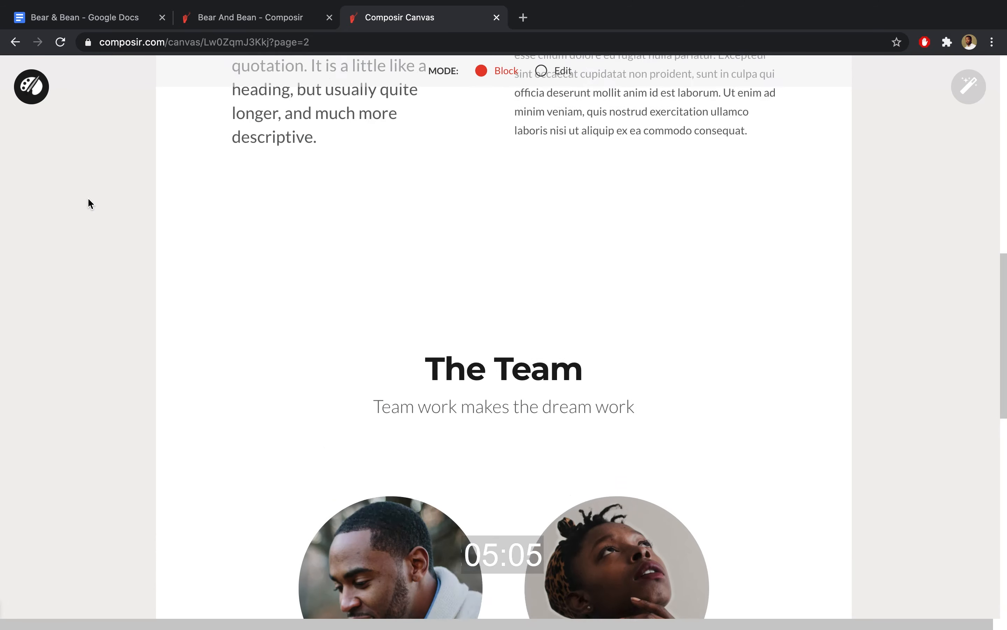
scroll(89, 203, down, 20)
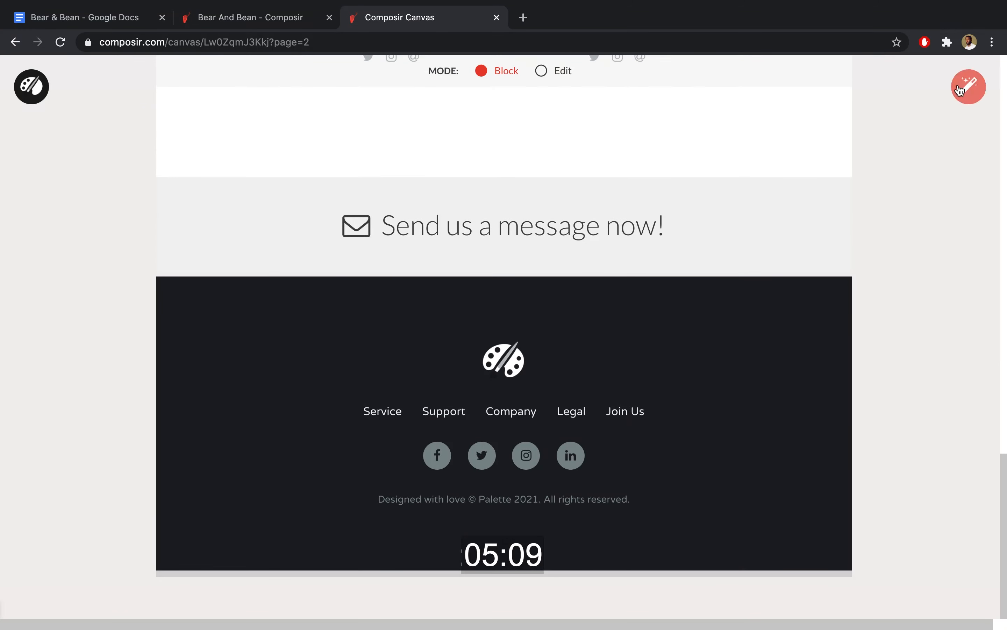
mouse_move(969, 85)
click(966, 253)
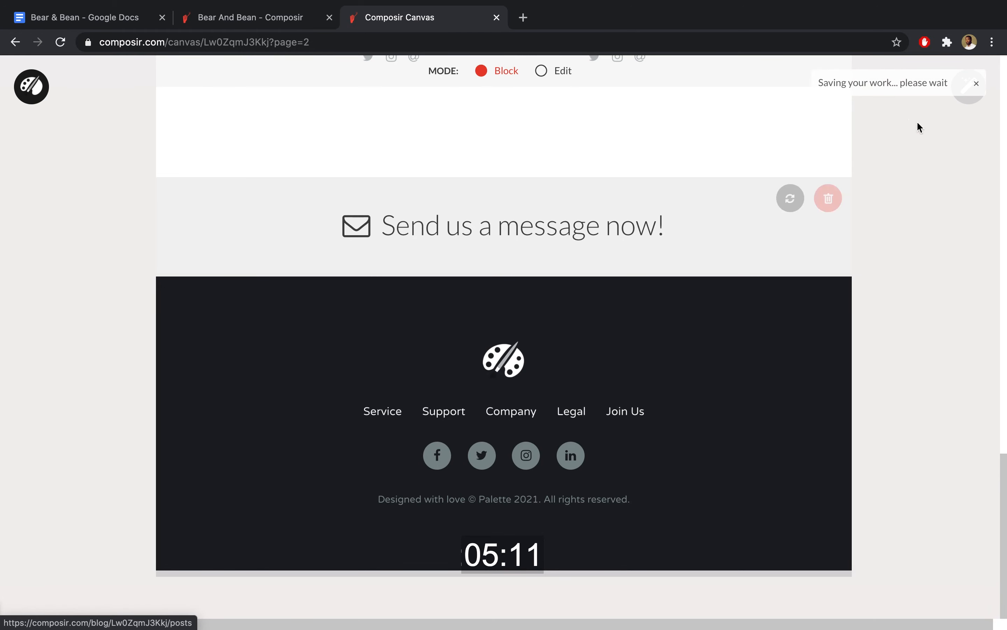
click(977, 83)
click(977, 84)
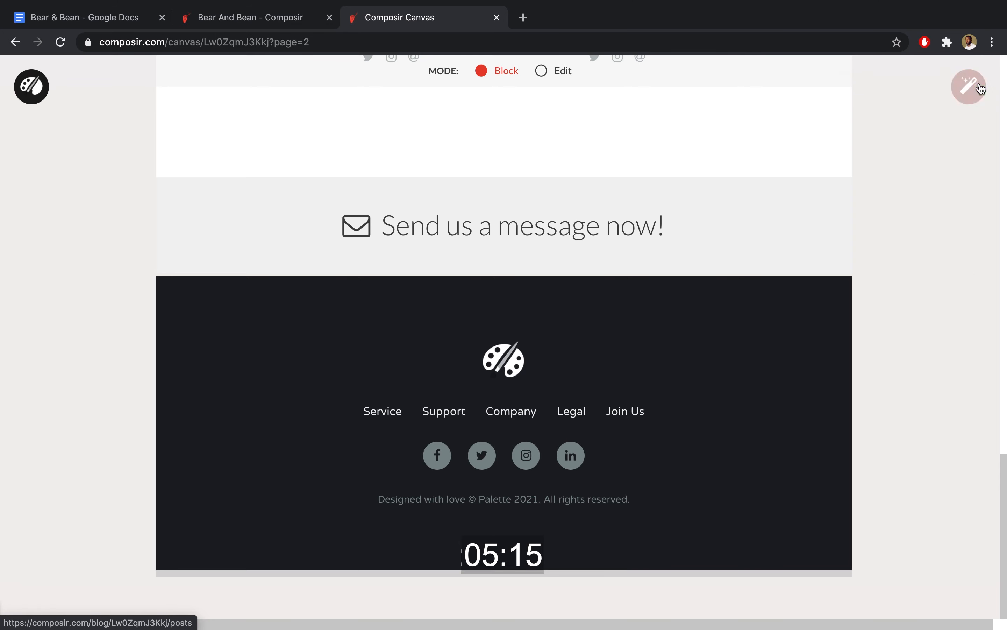
Add a new page named "Menu" based on the blank page template
mouse_move(967, 85)
click(970, 107)
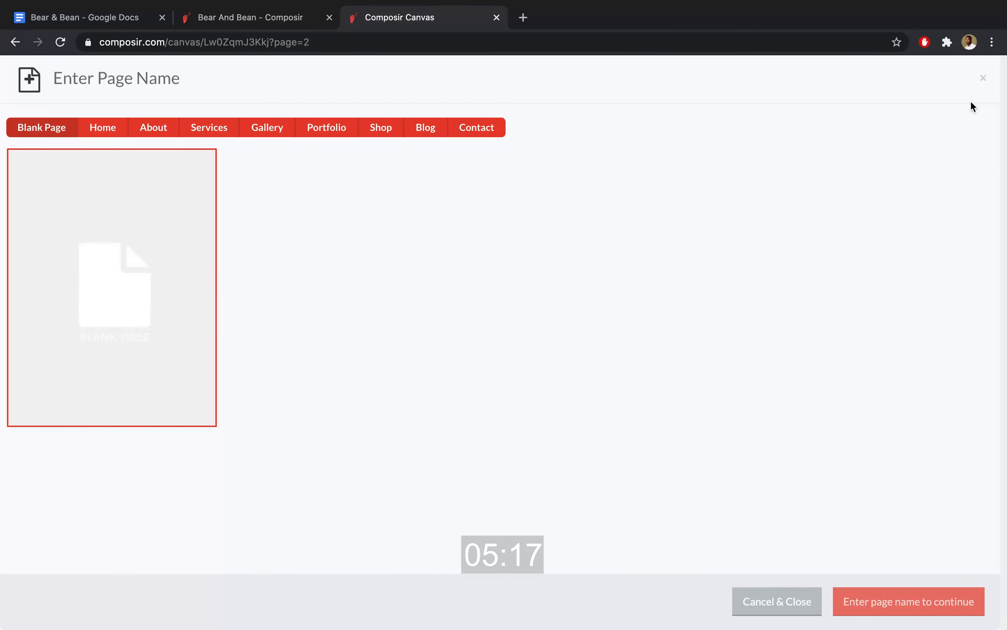
text(Menu)
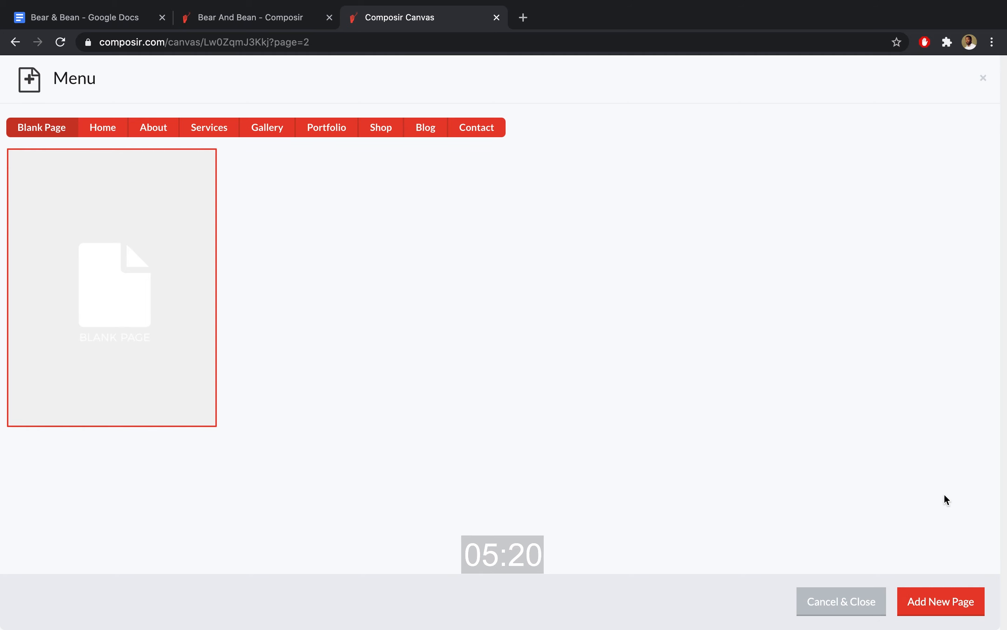
click(964, 616)
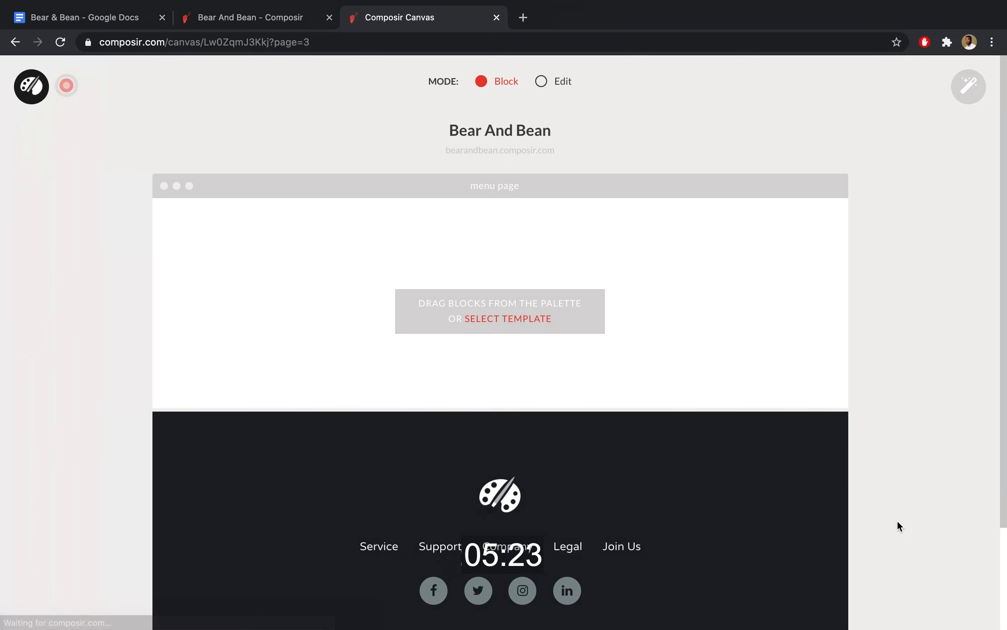
Add the "Page Title" header with the coffee cup and autumn leaves photo to the menu page
click(67, 86)
click(78, 172)
click(35, 88)
click(35, 83)
scroll(238, 291, down, 5)
drag(239, 291, 542, 300)
Add the two-column "The Menu" content section with a round photo beside each dish below the menu page's header
click(52, 109)
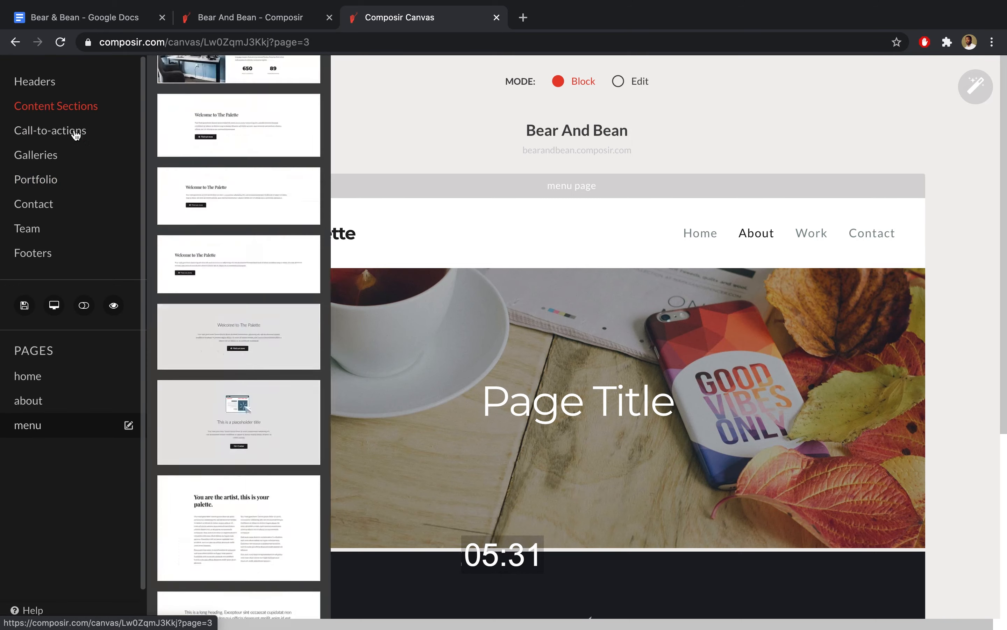
scroll(210, 267, down, 10)
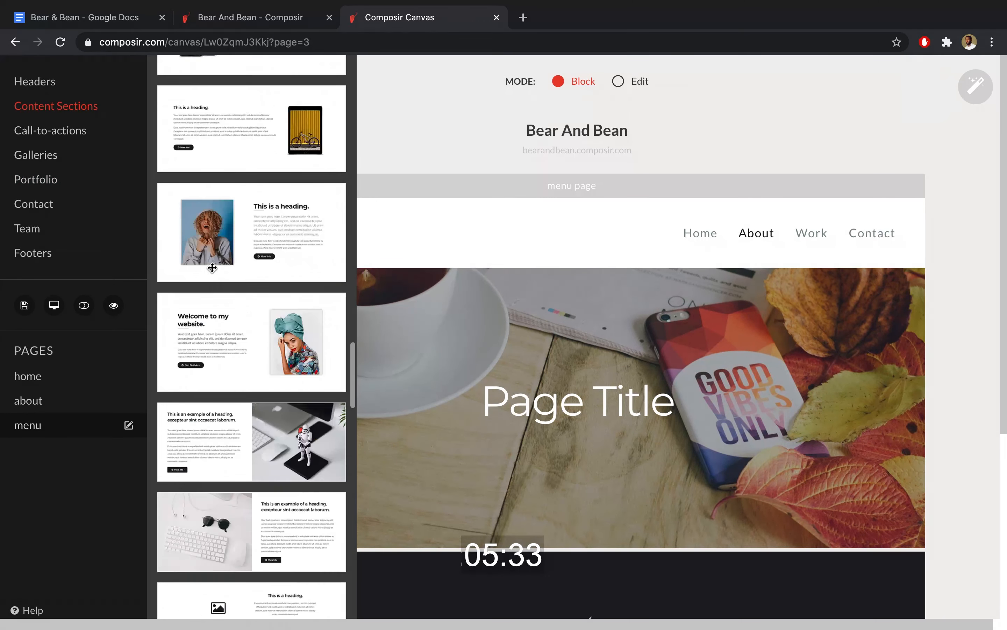
scroll(212, 268, down, 10)
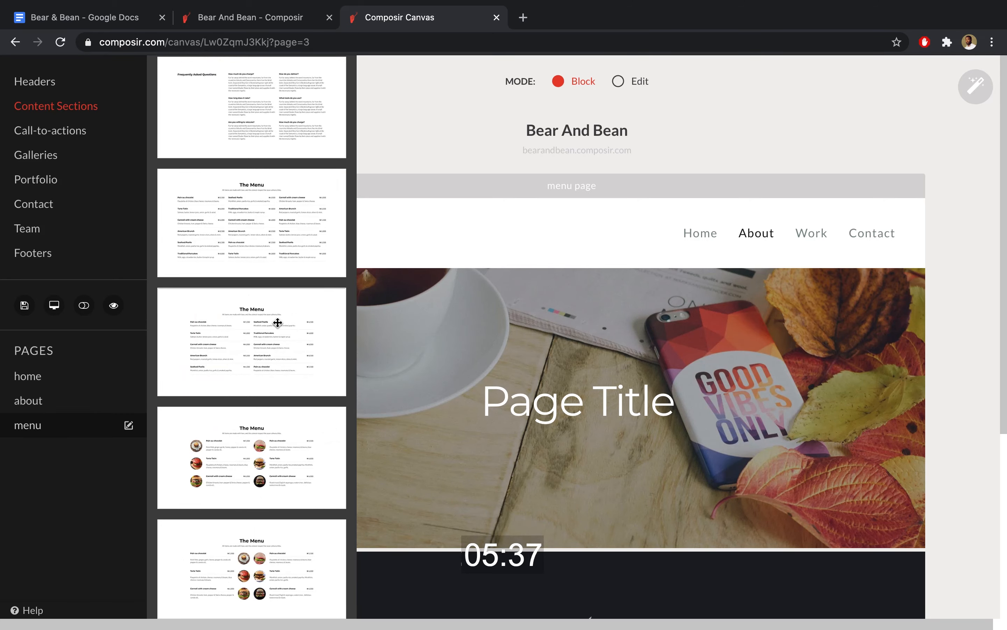
drag(276, 428, 549, 567)
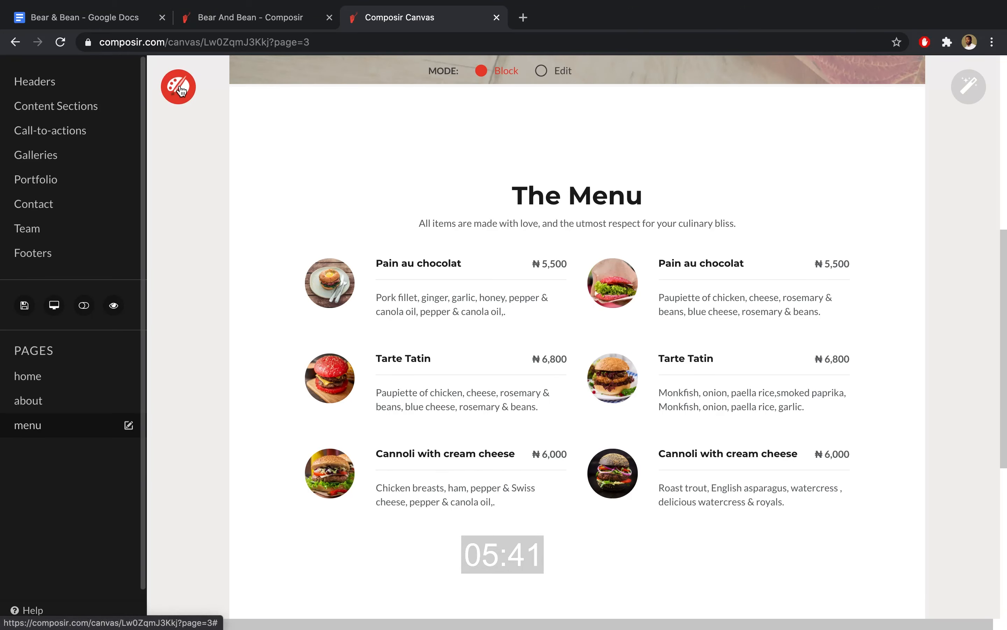
Add the "Send us a message now!" call-to-action between the dish list and the footer, and hide the block palette
click(50, 130)
drag(242, 146, 376, 352)
click(178, 86)
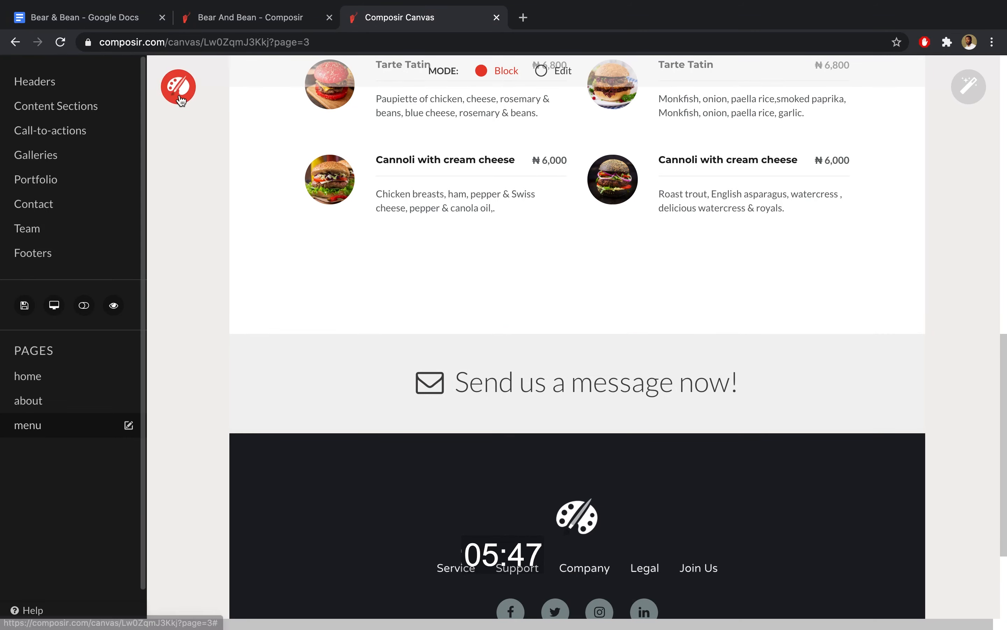
Save the site's pages and review the menu page's blocks
click(969, 86)
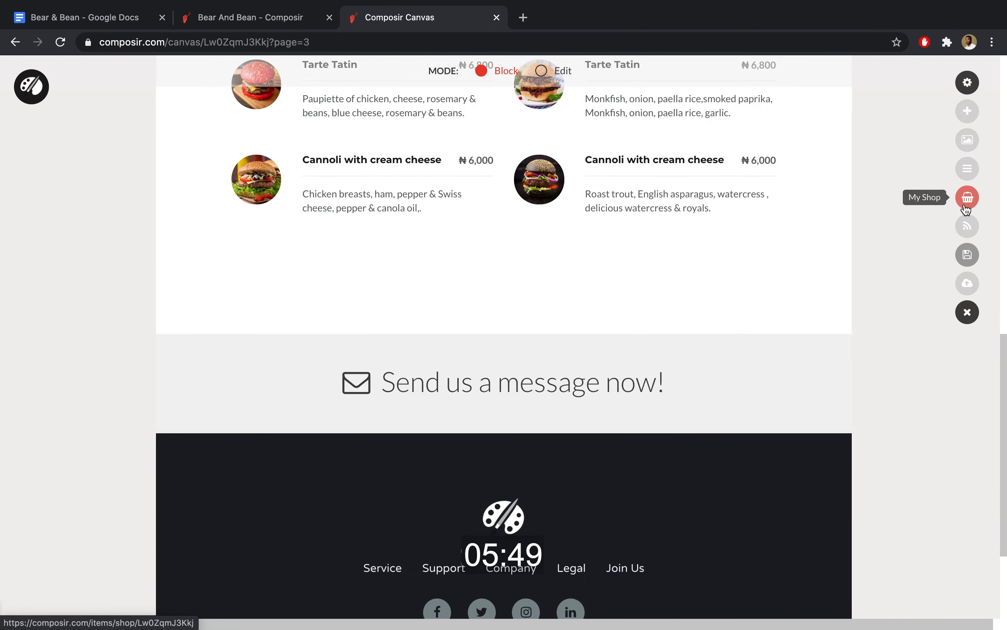
click(967, 255)
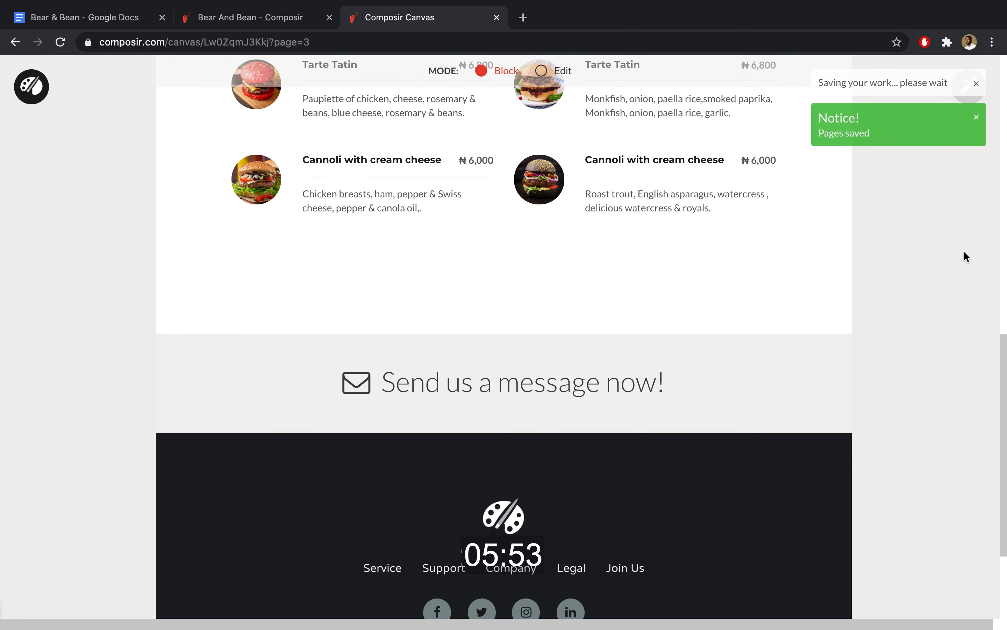
scroll(964, 253, up, 8)
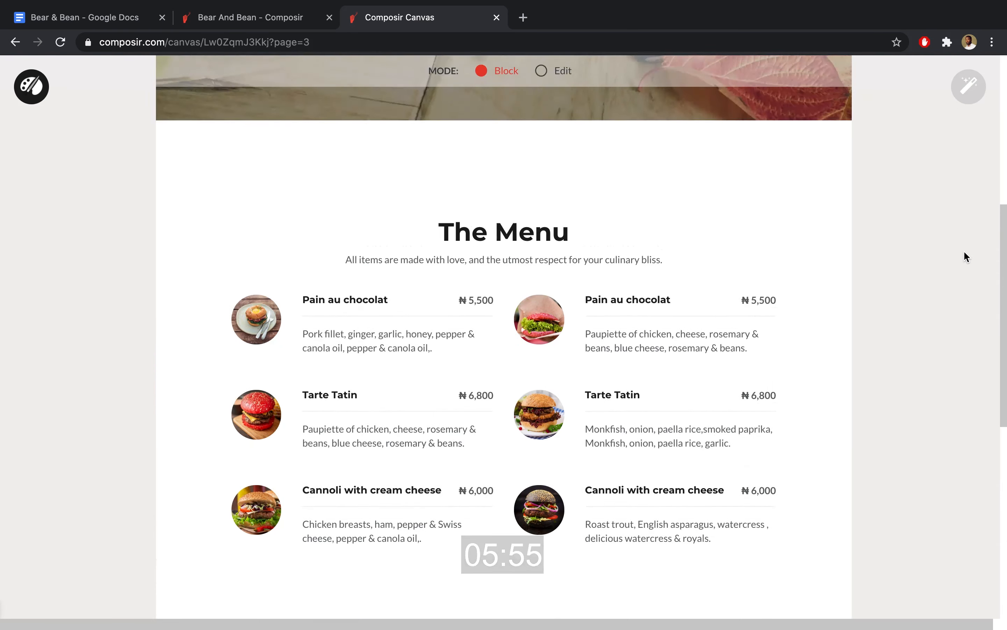
scroll(964, 252, up, 2)
scroll(965, 252, down, 10)
Create a new page named "Contact" from the blank page template
click(968, 87)
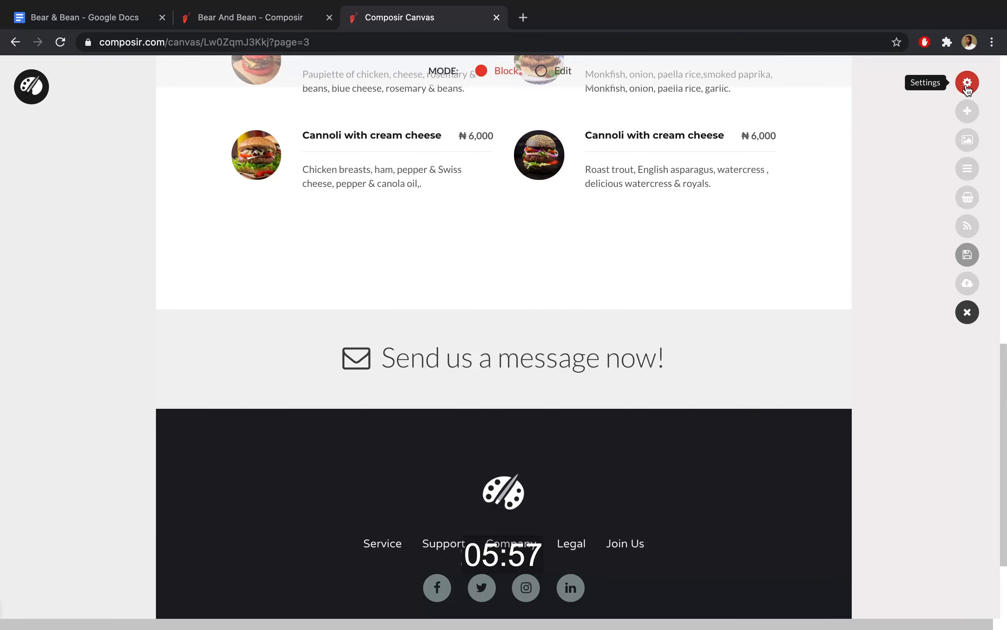
click(968, 111)
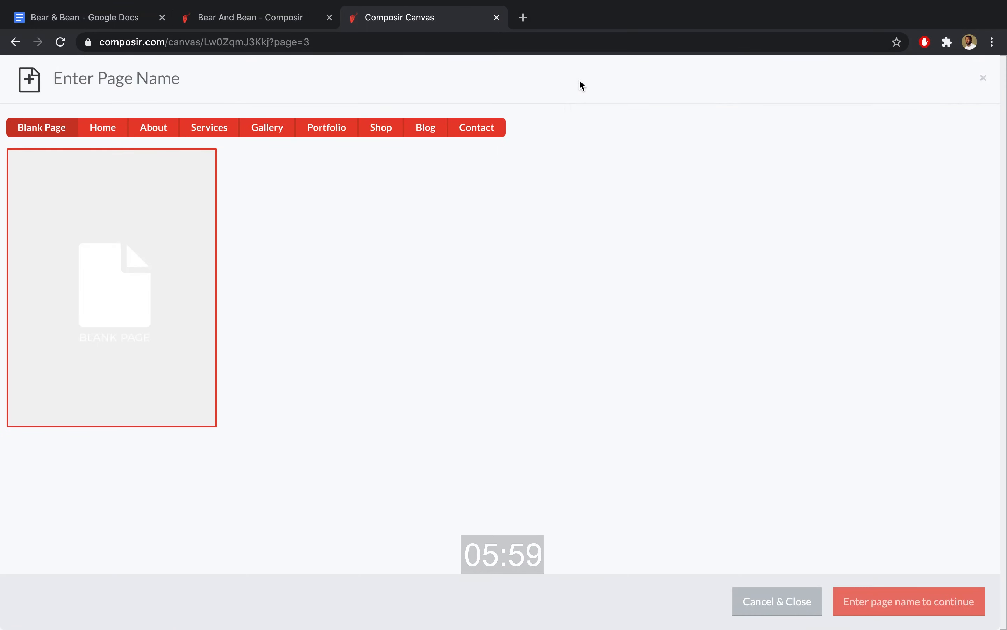
click(420, 84)
text(Contact)
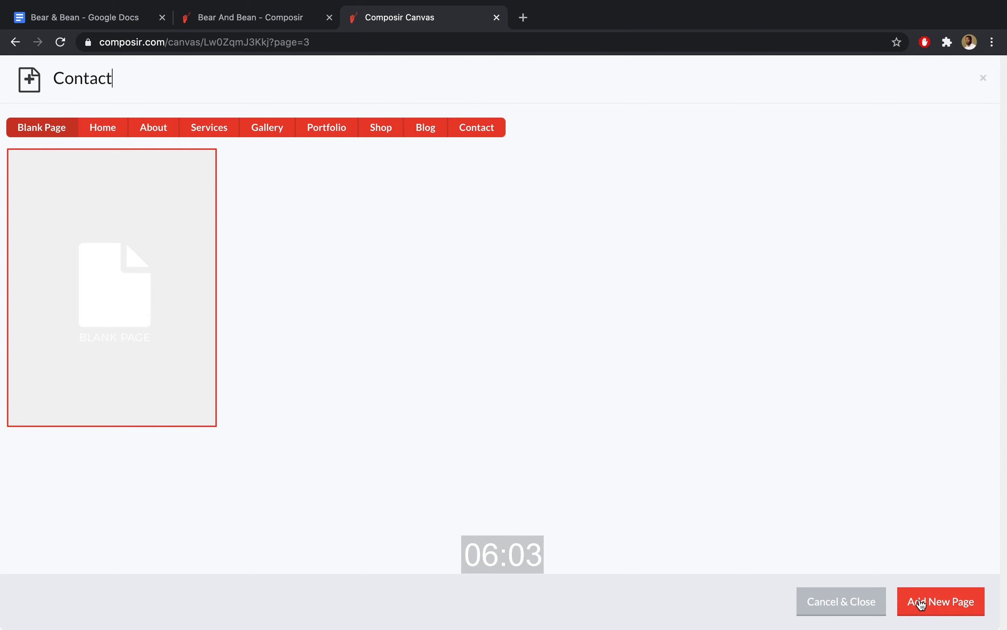
click(922, 603)
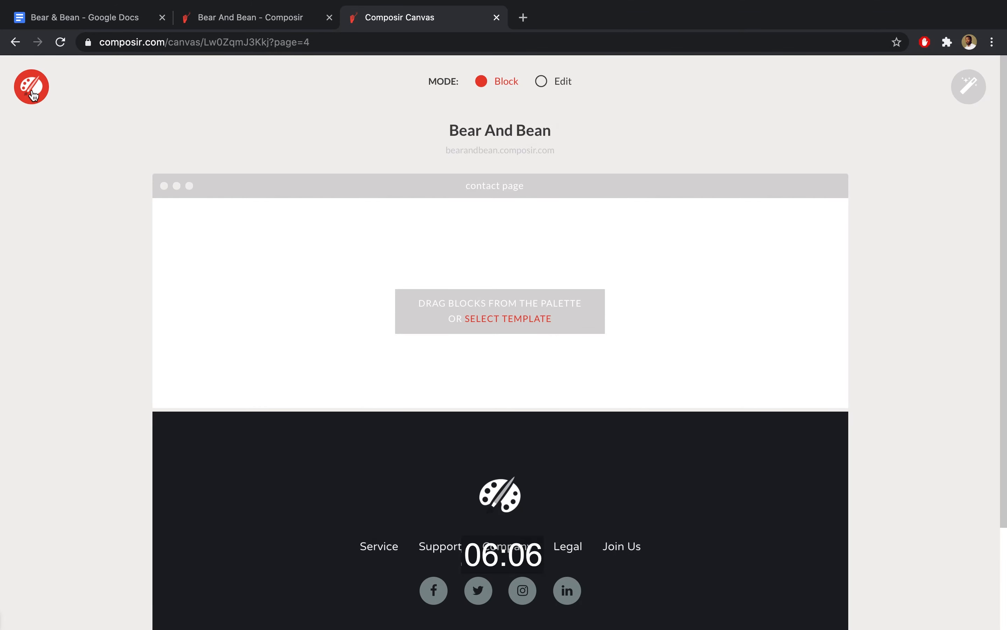
Add the "Page Title" header with the coffee cup and autumn leaves photo to the contact page
click(33, 94)
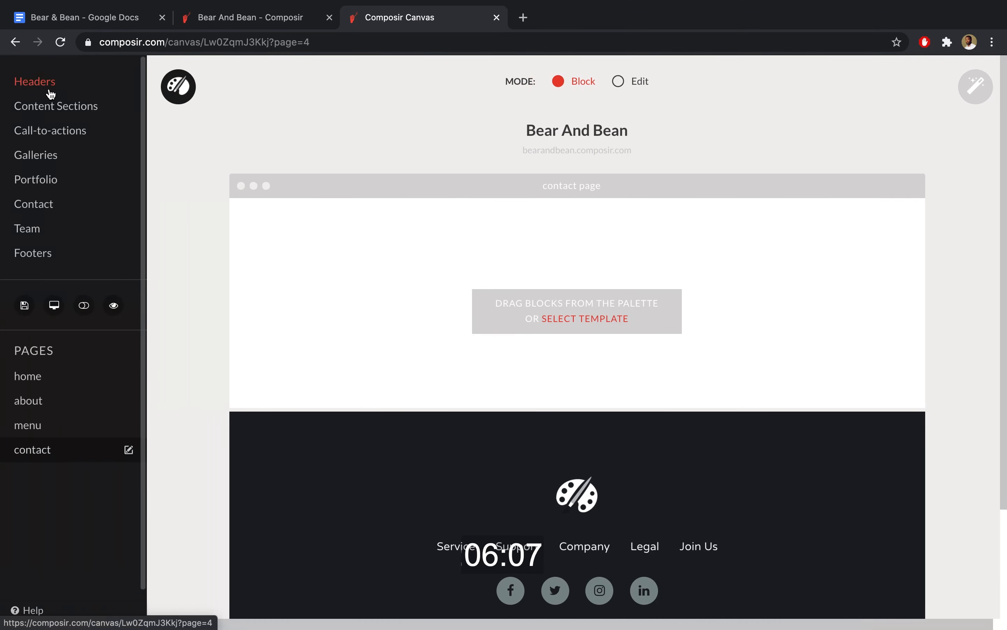
click(49, 90)
scroll(243, 365, down, 10)
scroll(243, 365, down, 14)
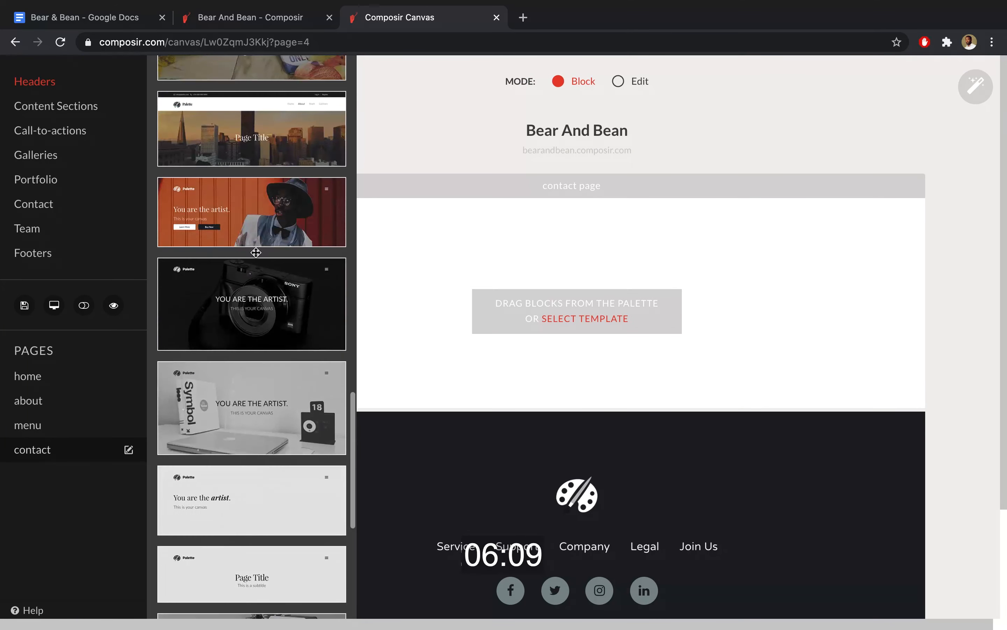
scroll(256, 199, up, 2)
drag(257, 199, 443, 294)
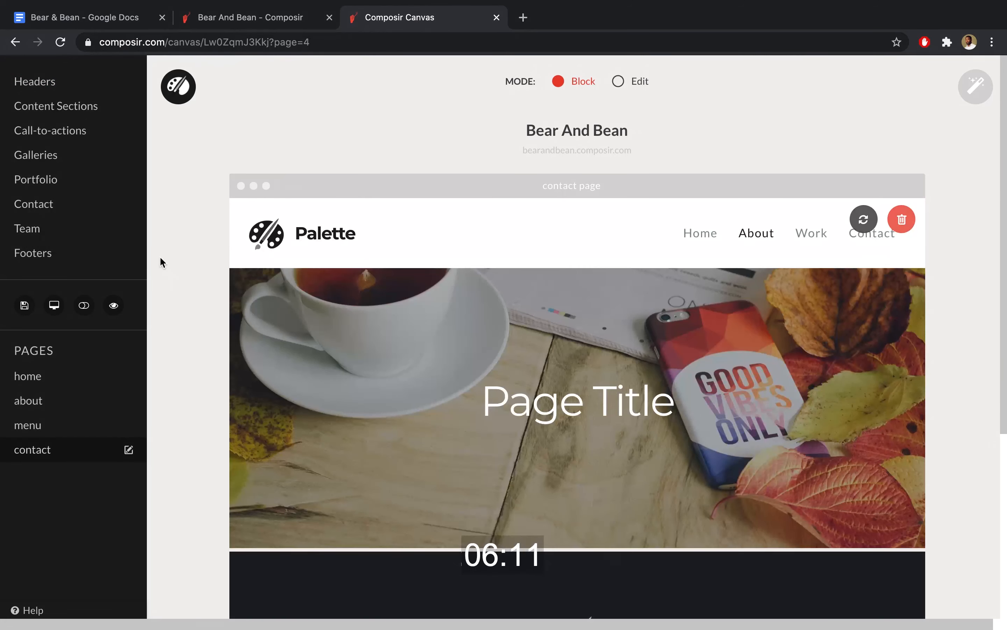
Add the "Shoot us an email" contact form block with contact details between the header and footer, and hide the block palette
click(33, 204)
drag(246, 383, 419, 552)
scroll(633, 393, down, 10)
scroll(632, 394, down, 10)
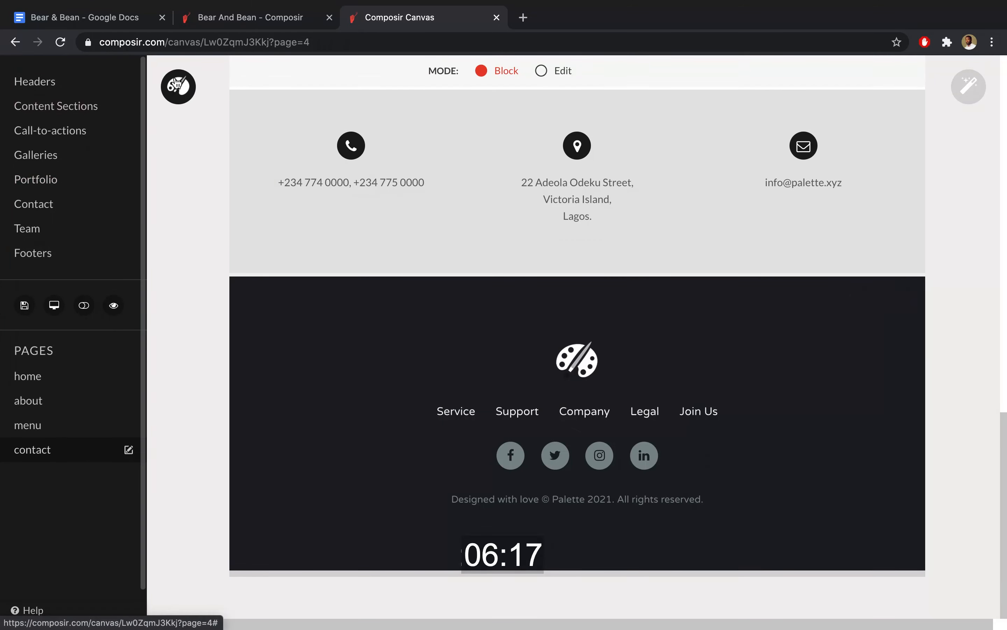
click(166, 91)
Save the site's pages with the contact page's header and form in place
scroll(46, 207, up, 12)
scroll(47, 207, up, 4)
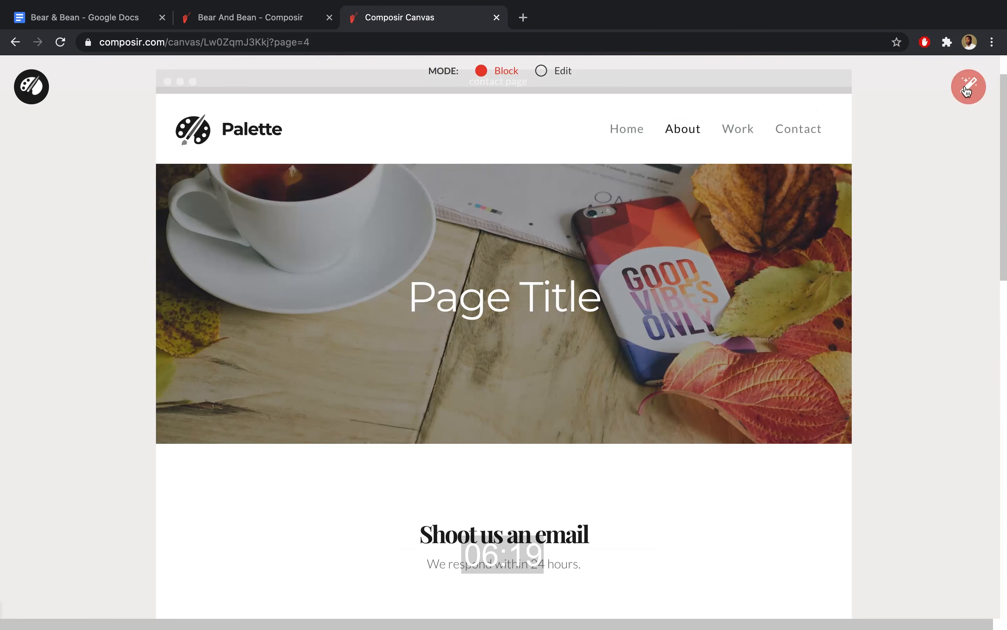
click(968, 88)
click(967, 255)
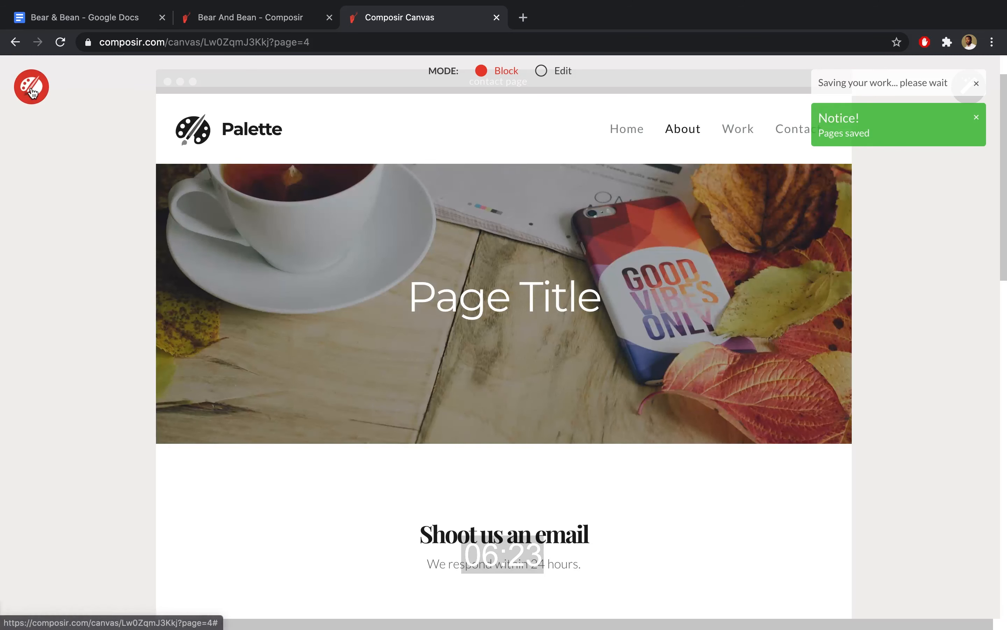
Preview the contact page in a separate browser tab, look through its header and form, and close the preview
click(31, 88)
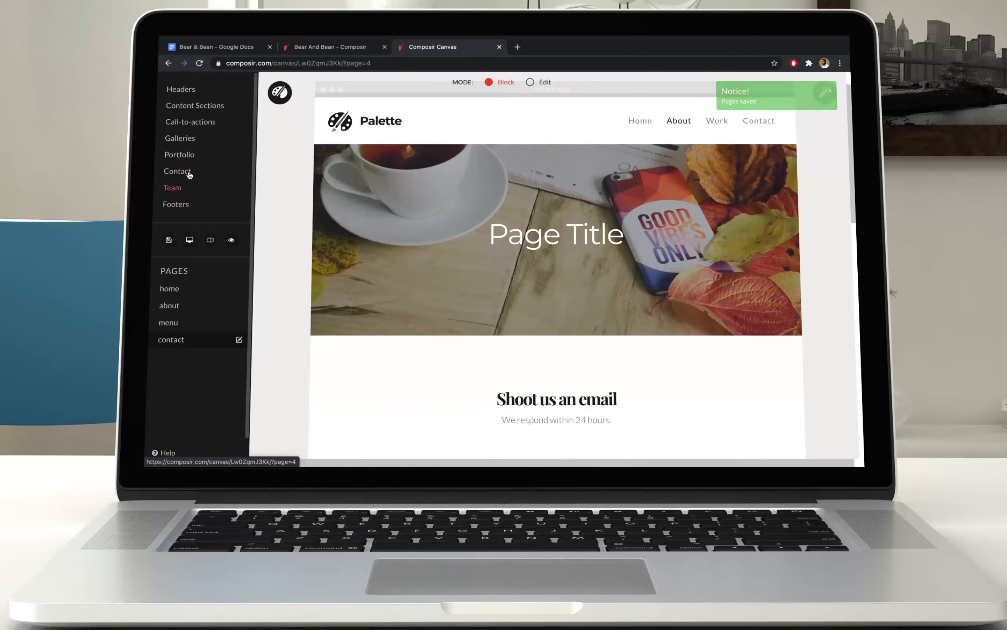
click(189, 241)
click(600, 183)
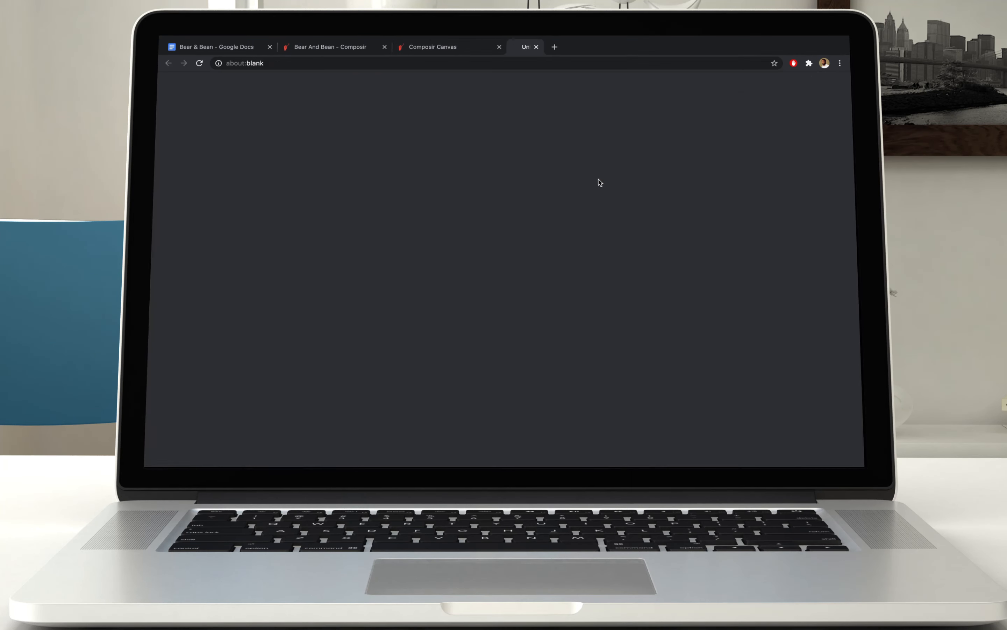
scroll(599, 182, down, 15)
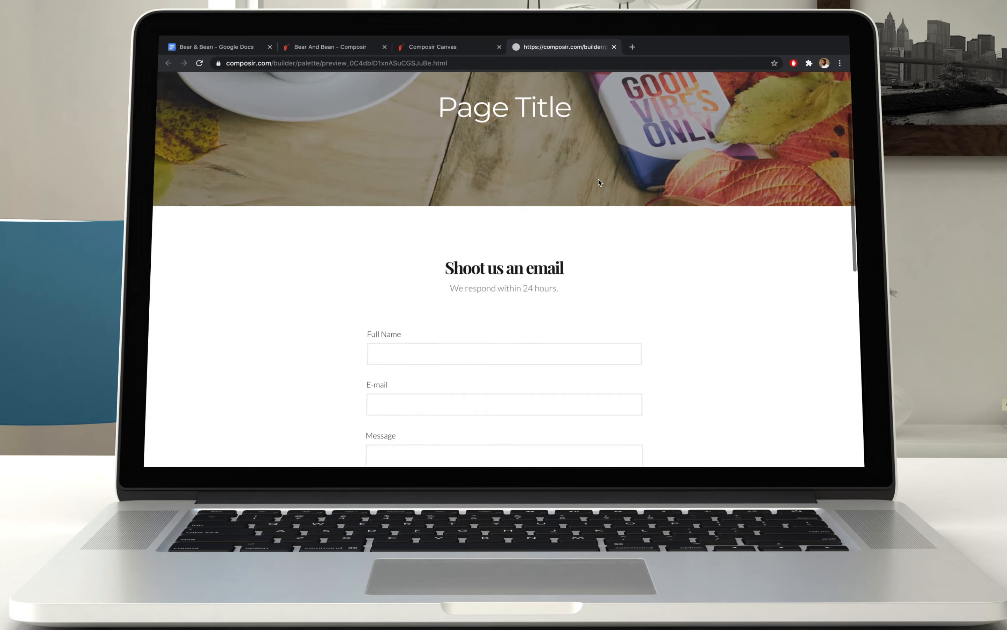
scroll(598, 182, up, 15)
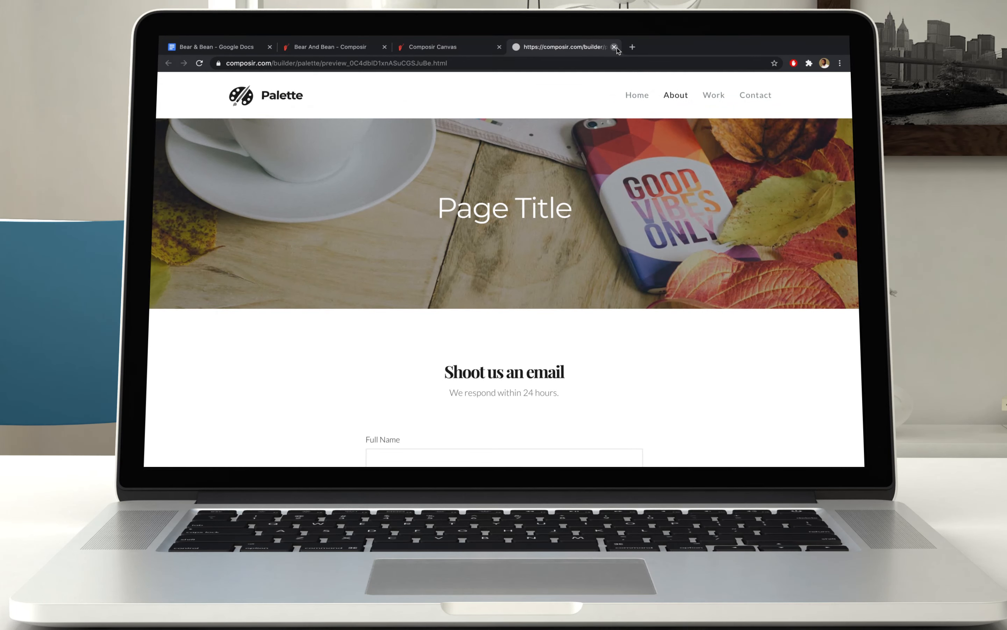
click(614, 47)
click(604, 186)
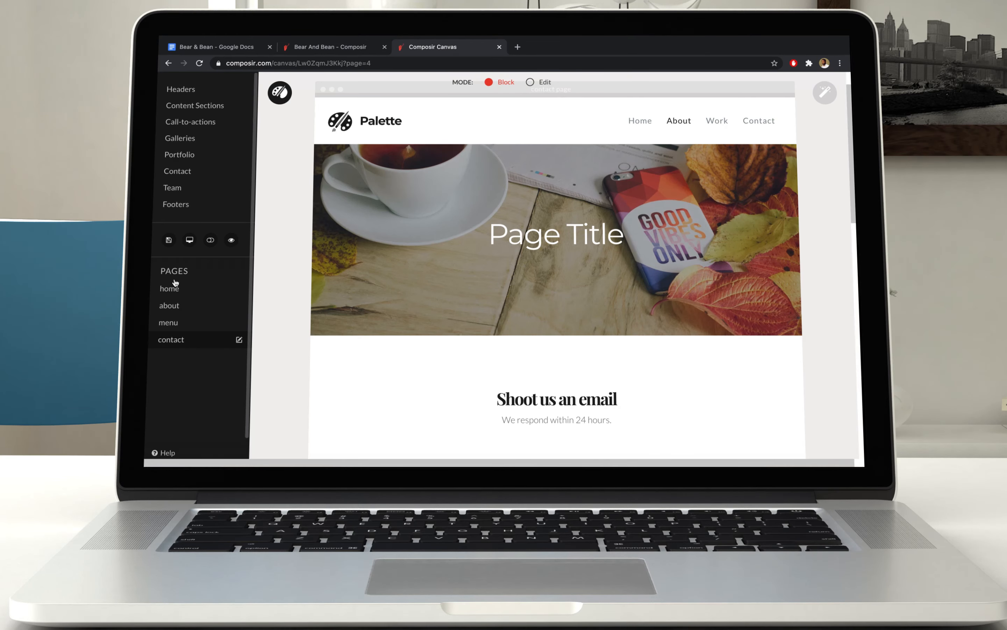
Switch to the home page, preview it from header to footer in a separate browser tab, and close the preview
click(178, 293)
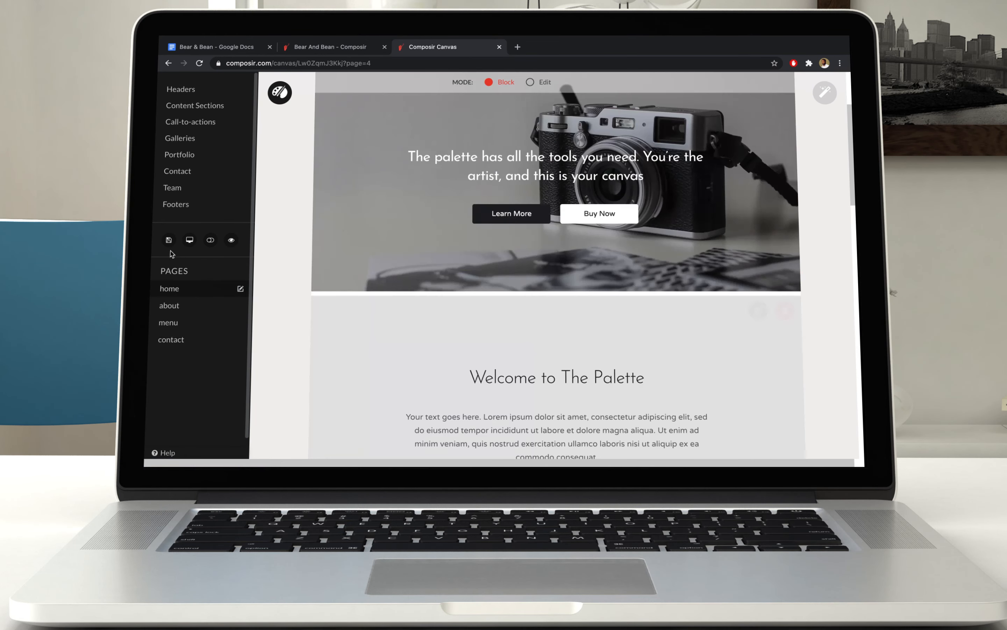
click(189, 241)
click(597, 185)
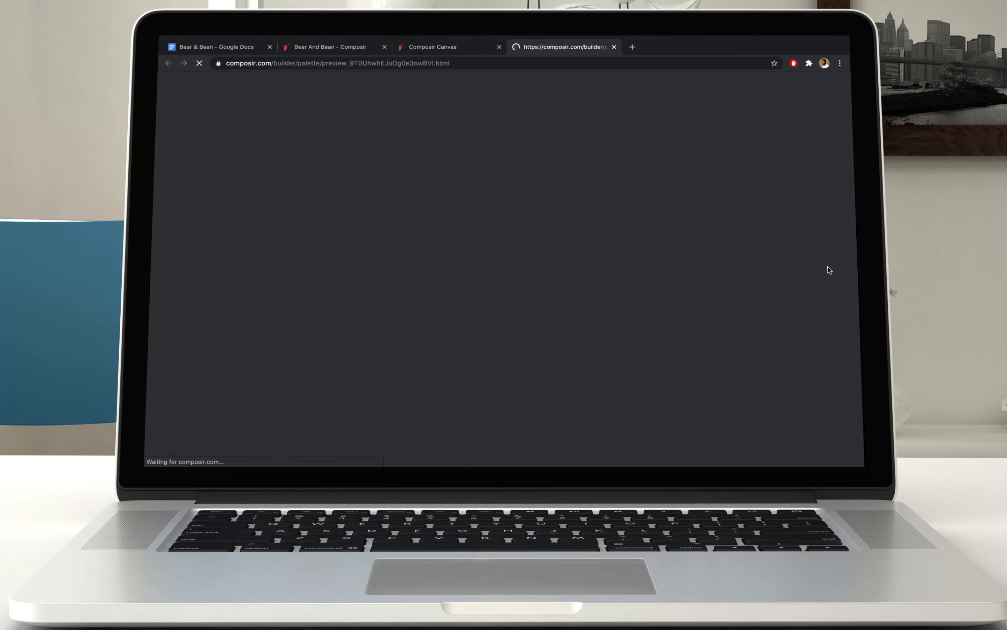
scroll(828, 266, down, 10)
scroll(828, 269, down, 10)
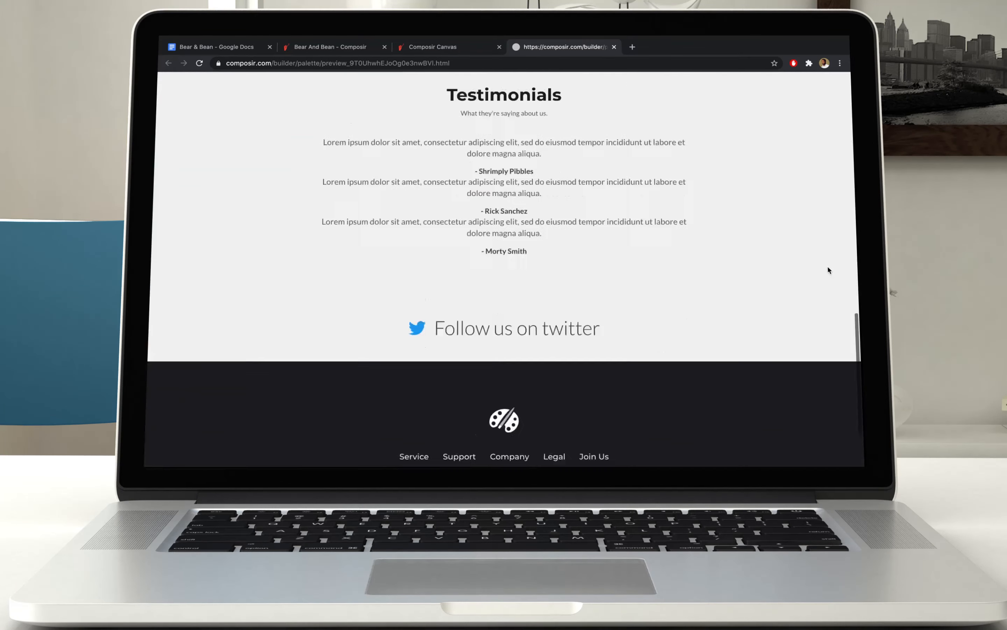
scroll(828, 270, up, 20)
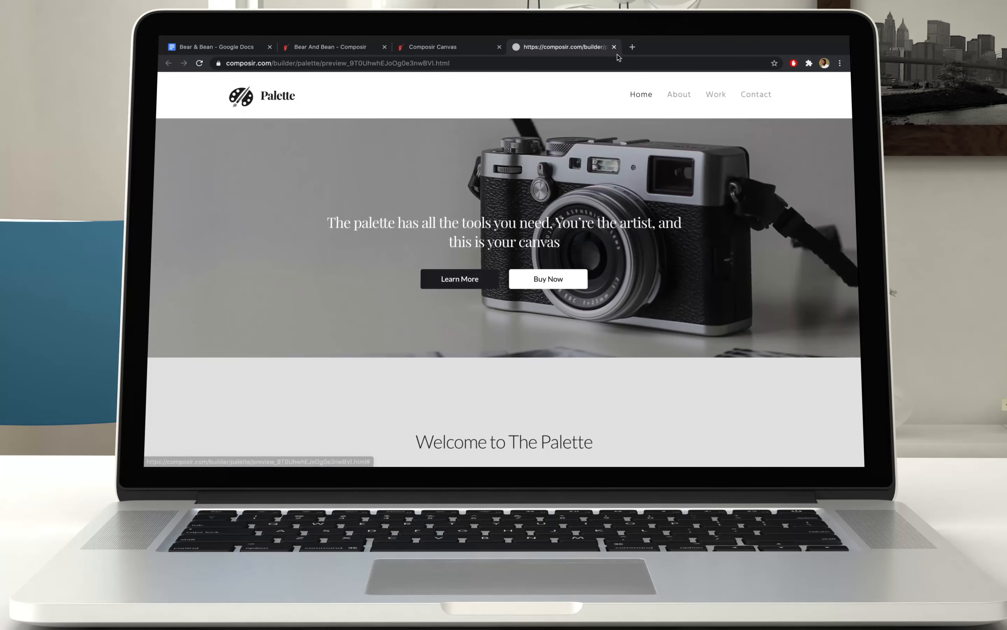
click(614, 46)
click(616, 185)
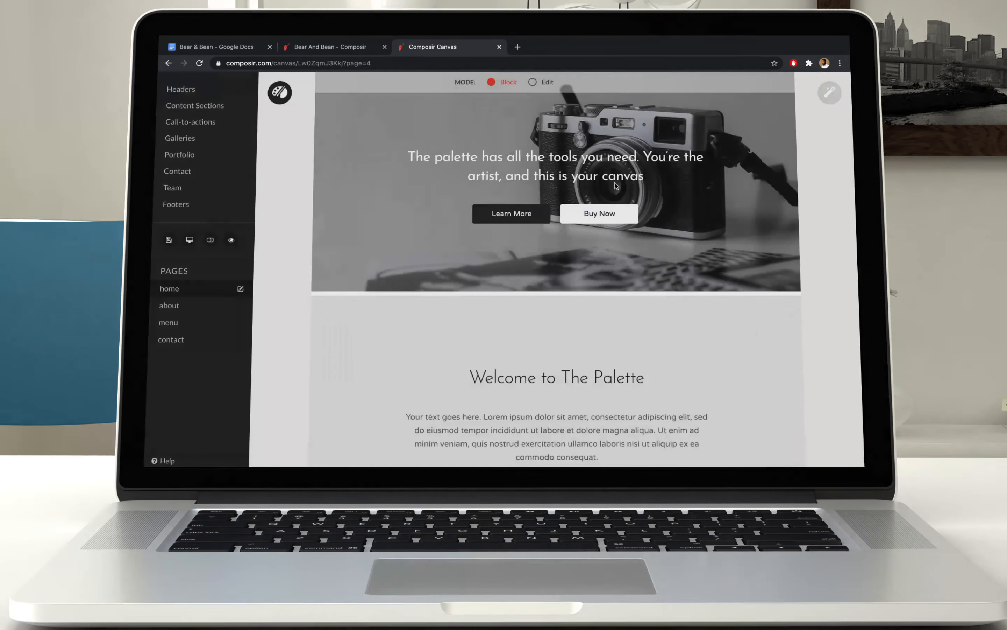
Hide the block palette, upload the coffee photos to the site's image library, and check them among the stored images
scroll(671, 227, up, 5)
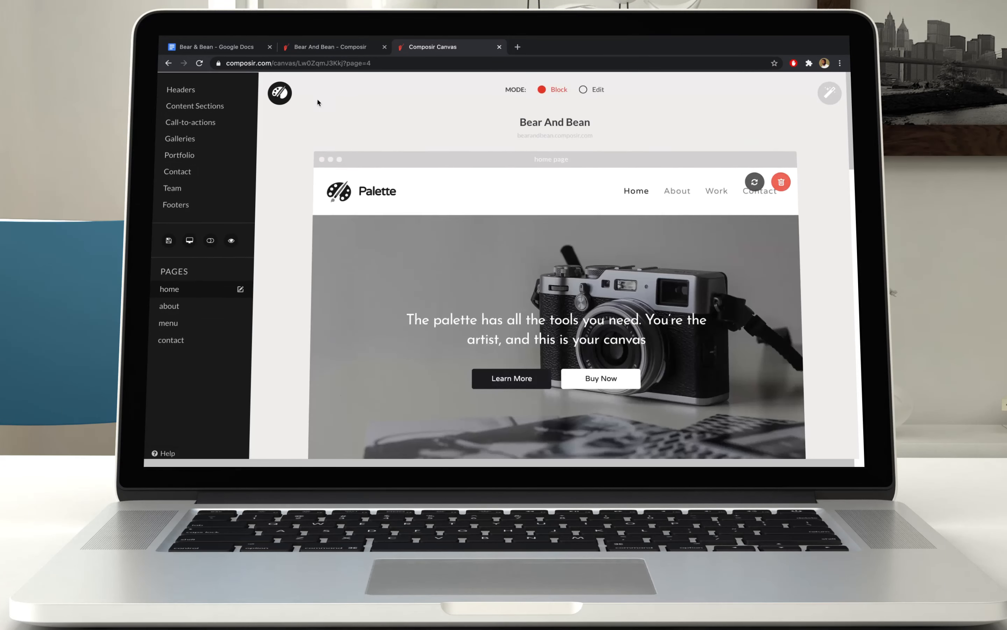
click(280, 92)
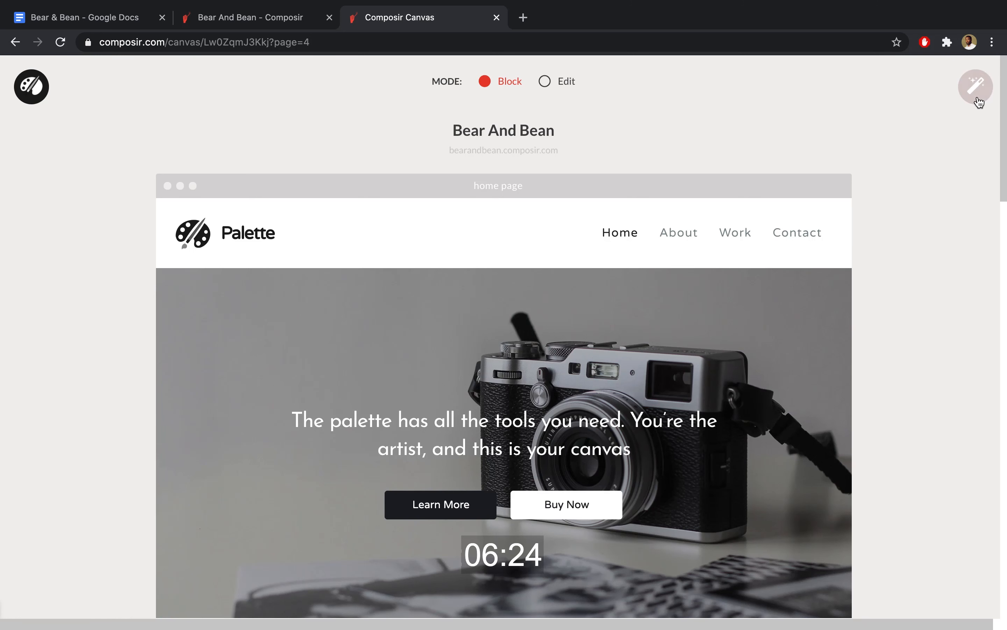
click(979, 99)
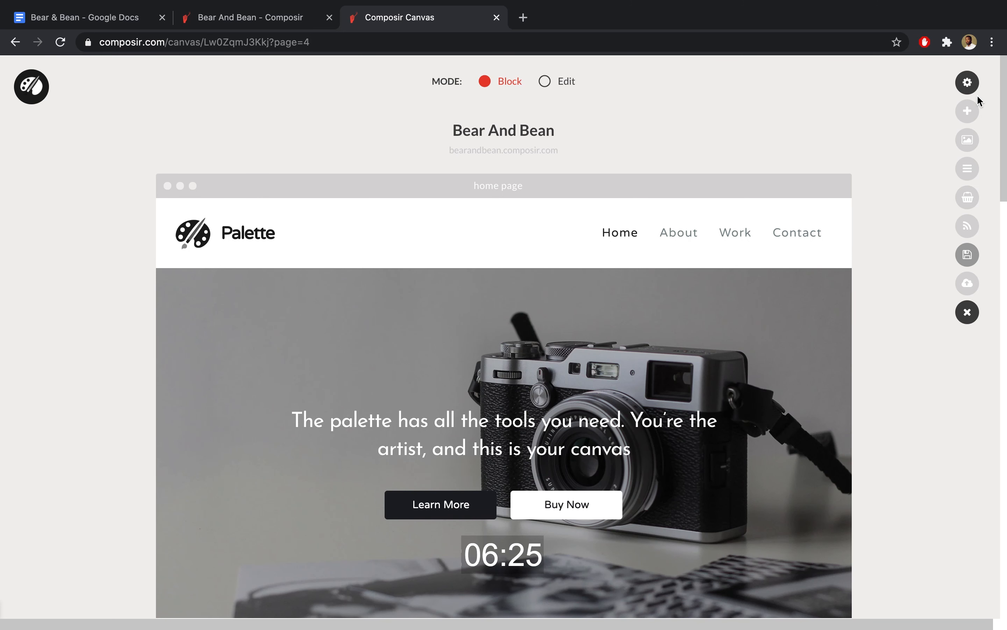
click(968, 139)
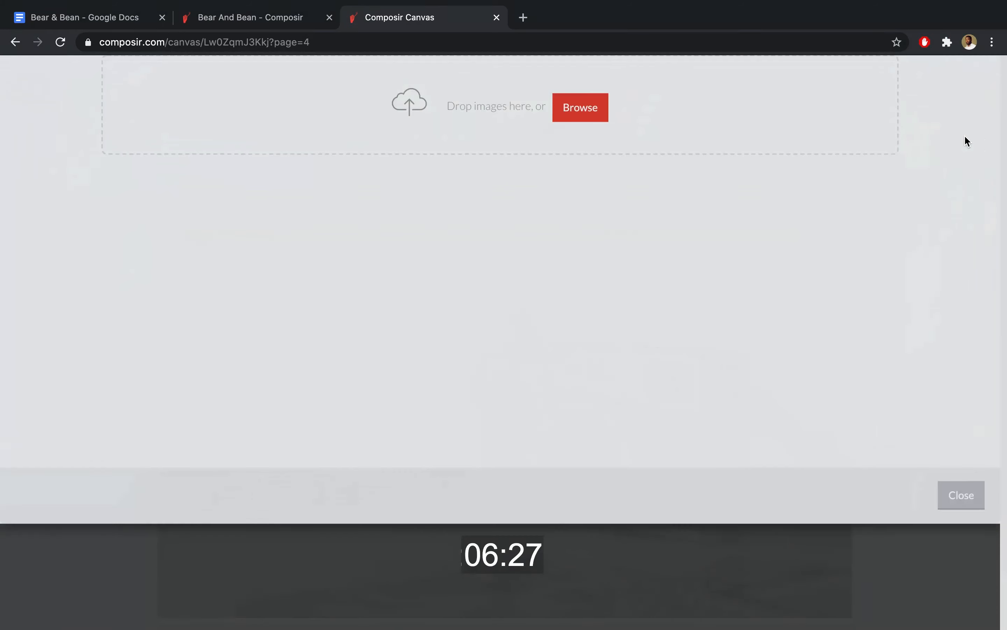
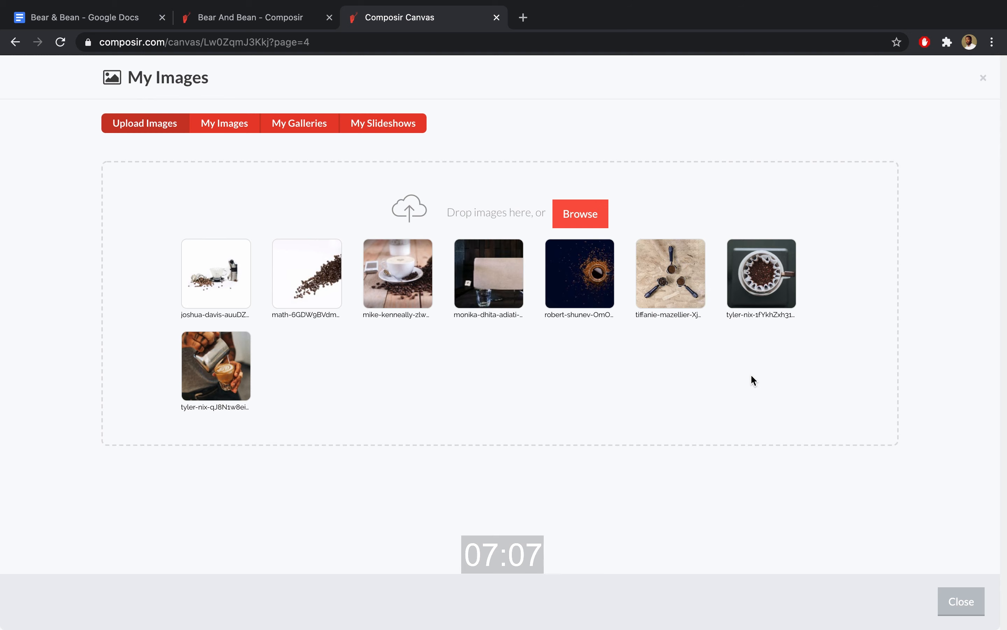
click(225, 125)
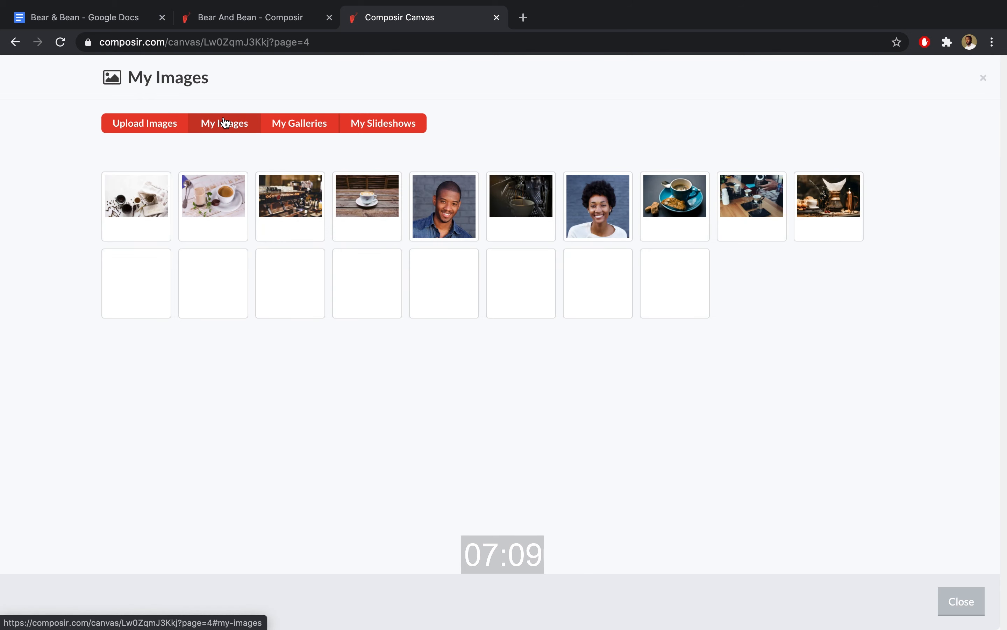
click(961, 601)
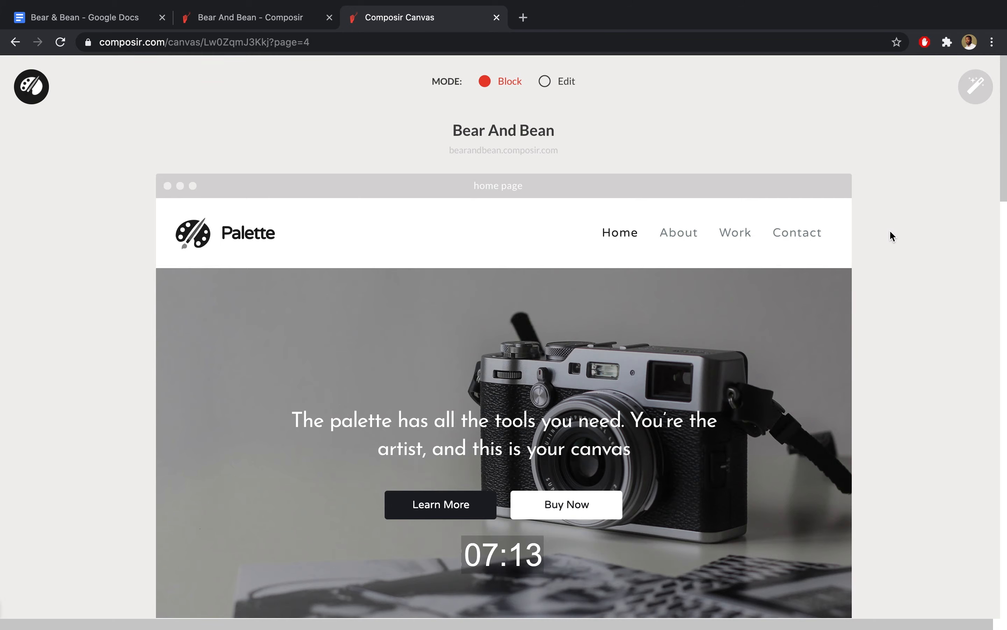
Update the brand logo in the headers of all pages from the site settings, using the default logo size
scroll(890, 231, down, 10)
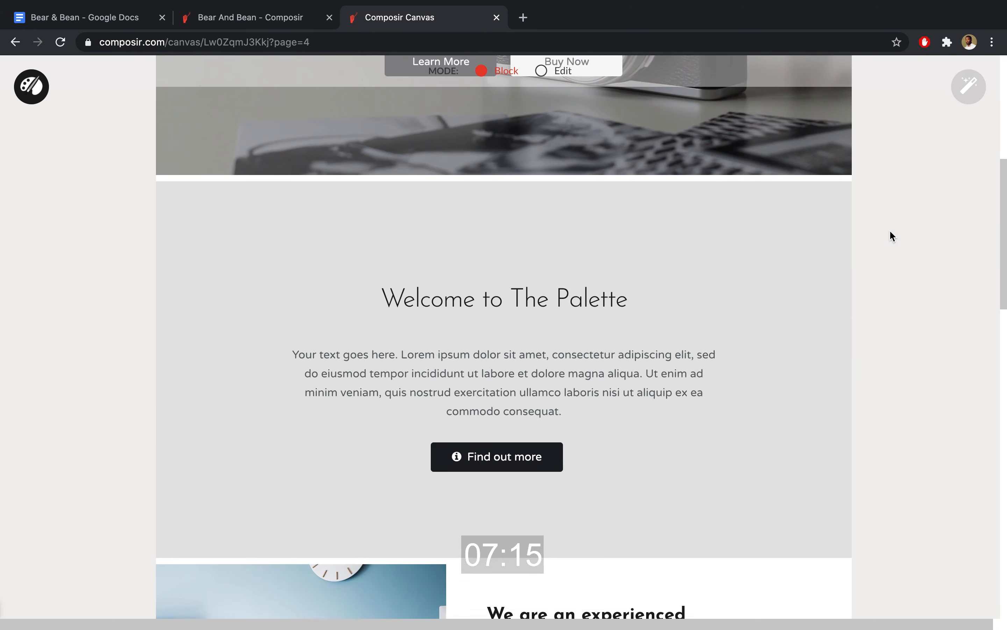
scroll(891, 231, up, 10)
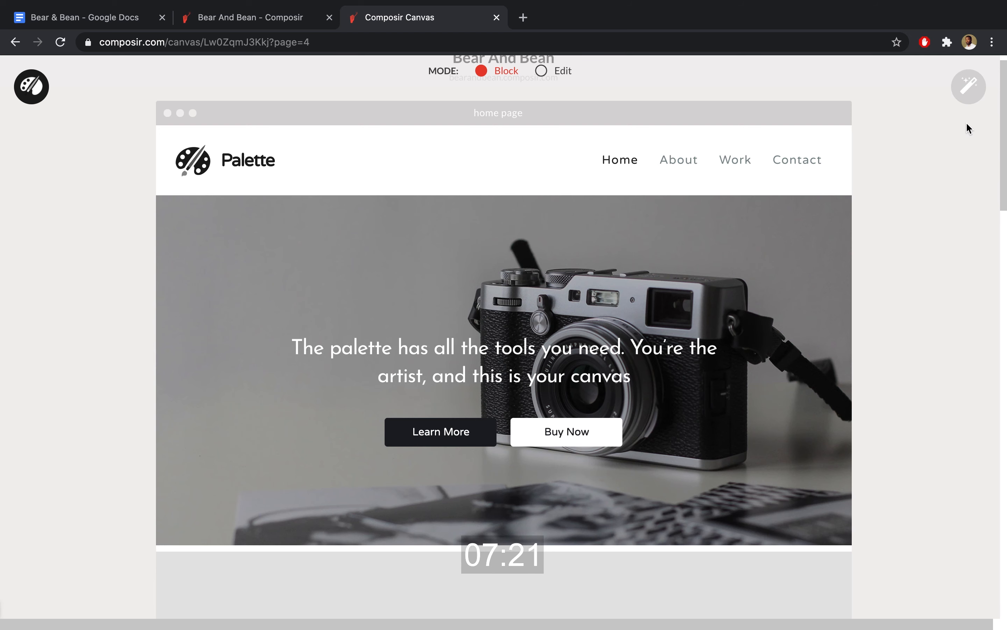
click(974, 83)
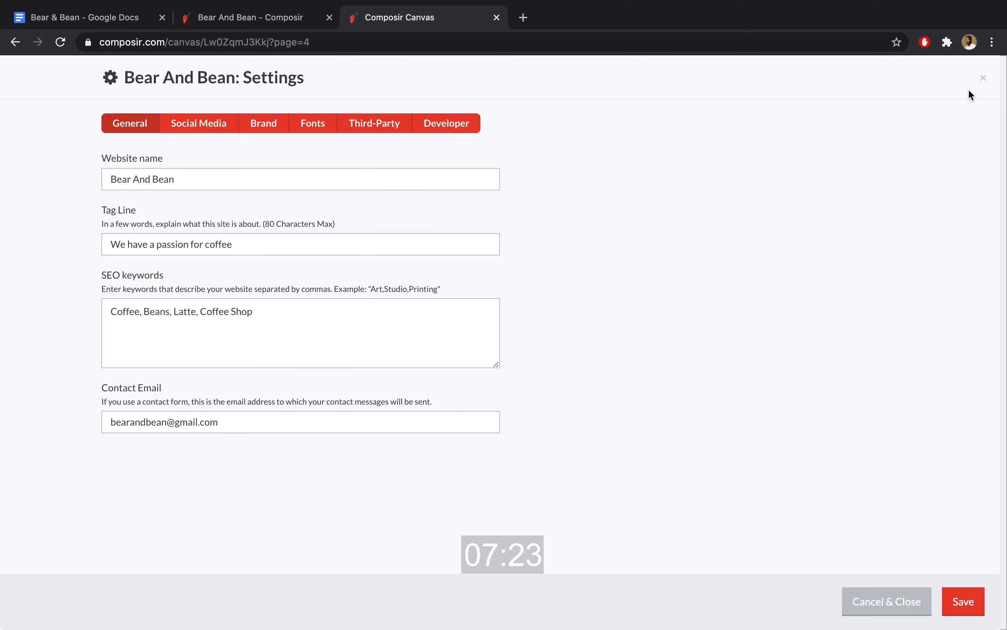
click(265, 125)
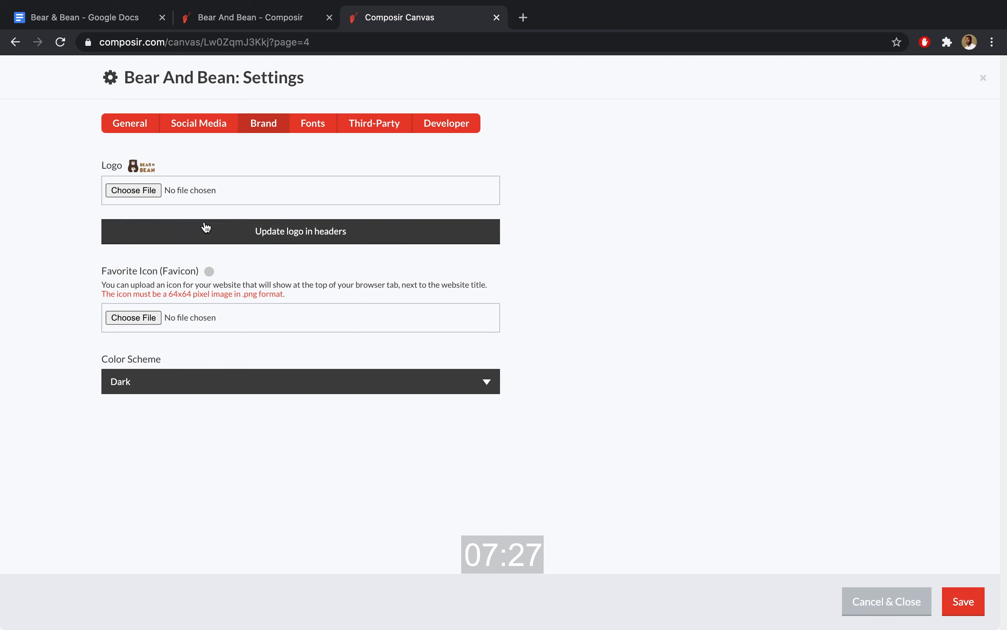
click(253, 228)
click(407, 187)
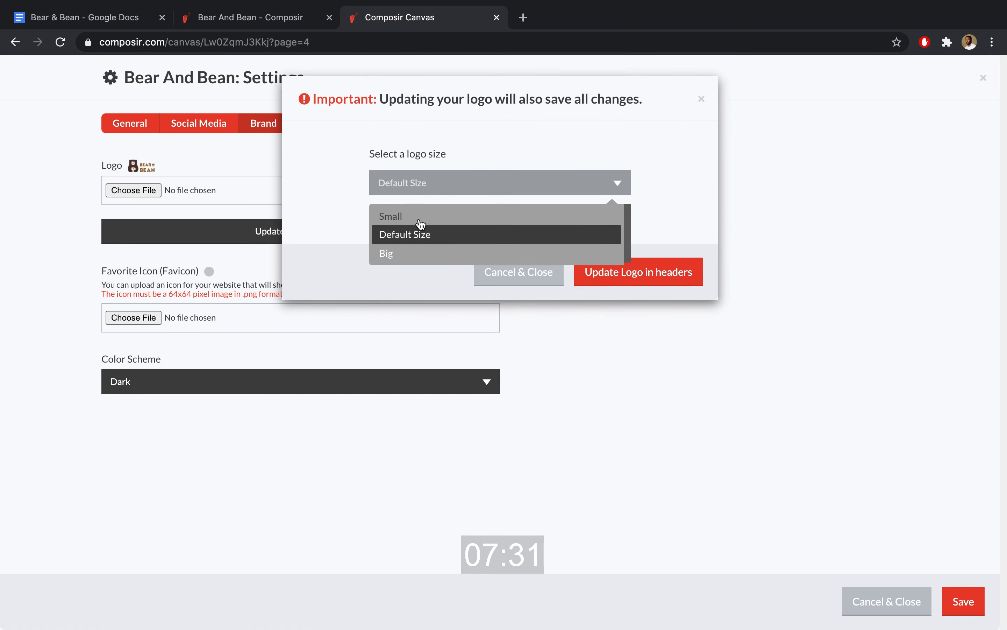
click(661, 253)
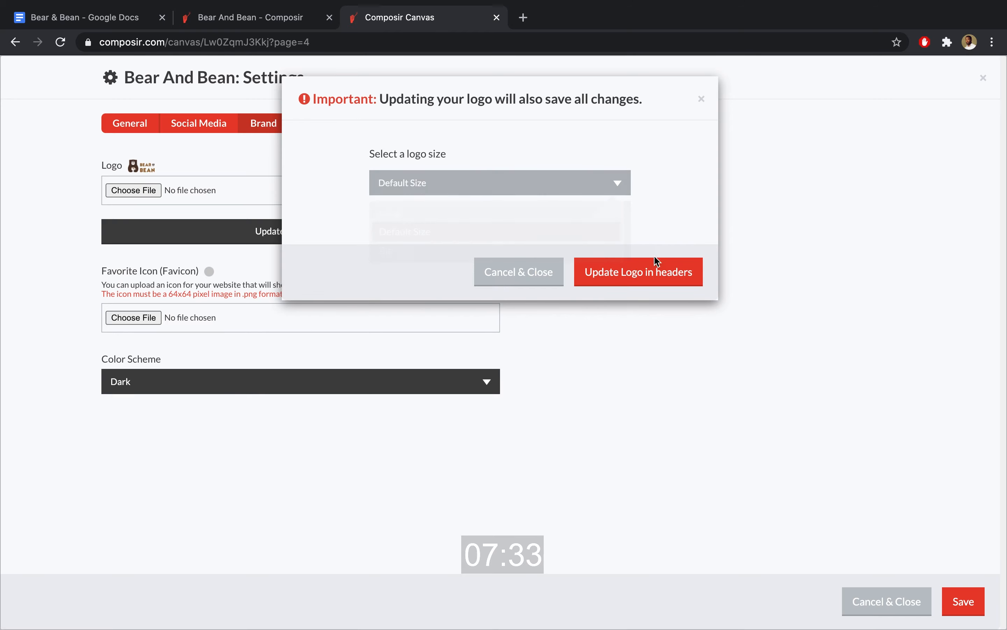
click(664, 272)
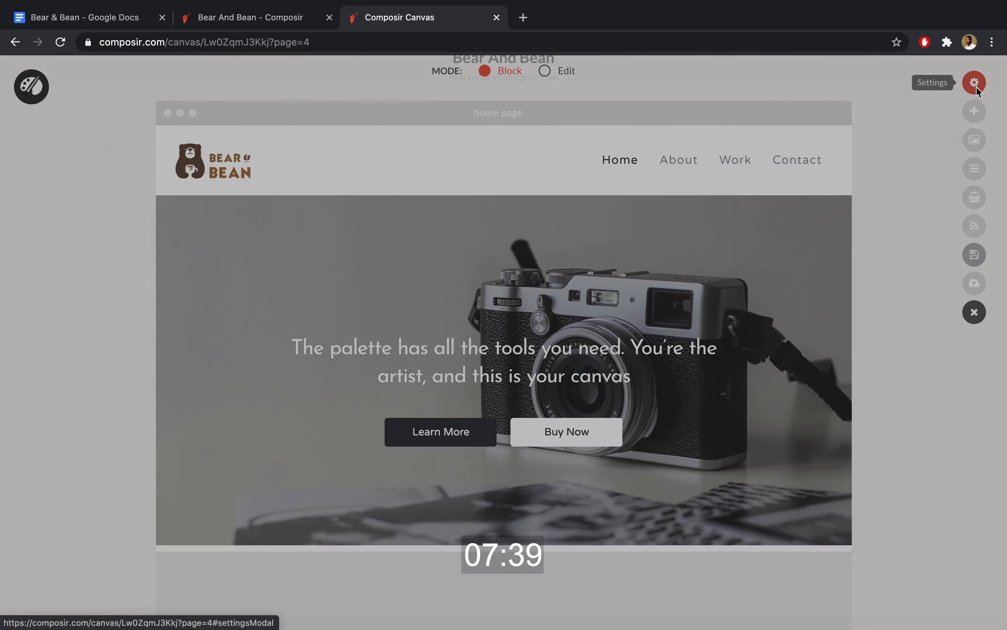
Update the logo in the page headers from the brand settings at the Big size and dismiss the notices
click(974, 83)
click(270, 232)
click(502, 182)
click(443, 258)
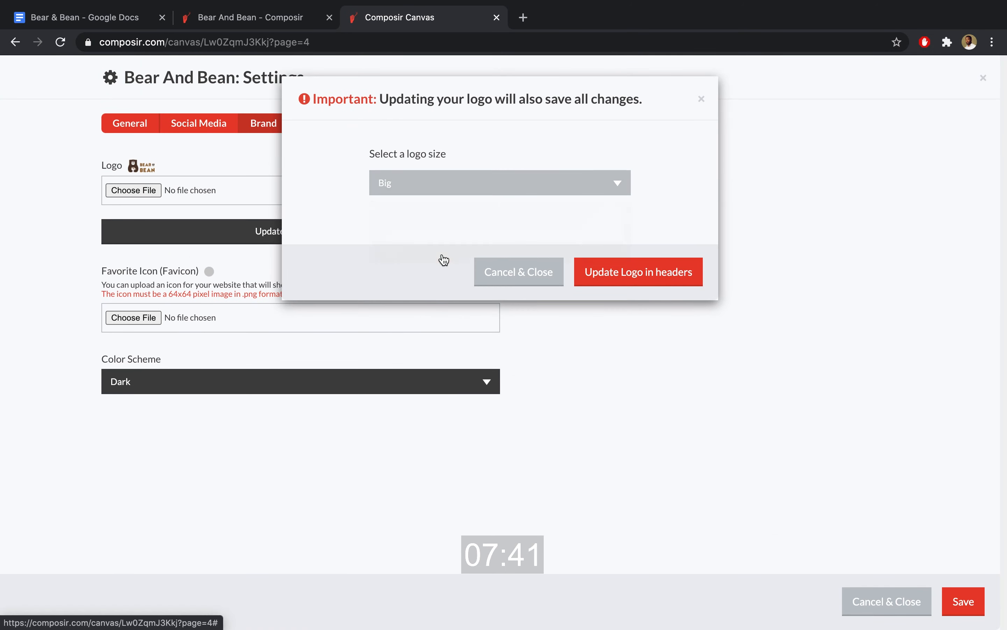
click(618, 272)
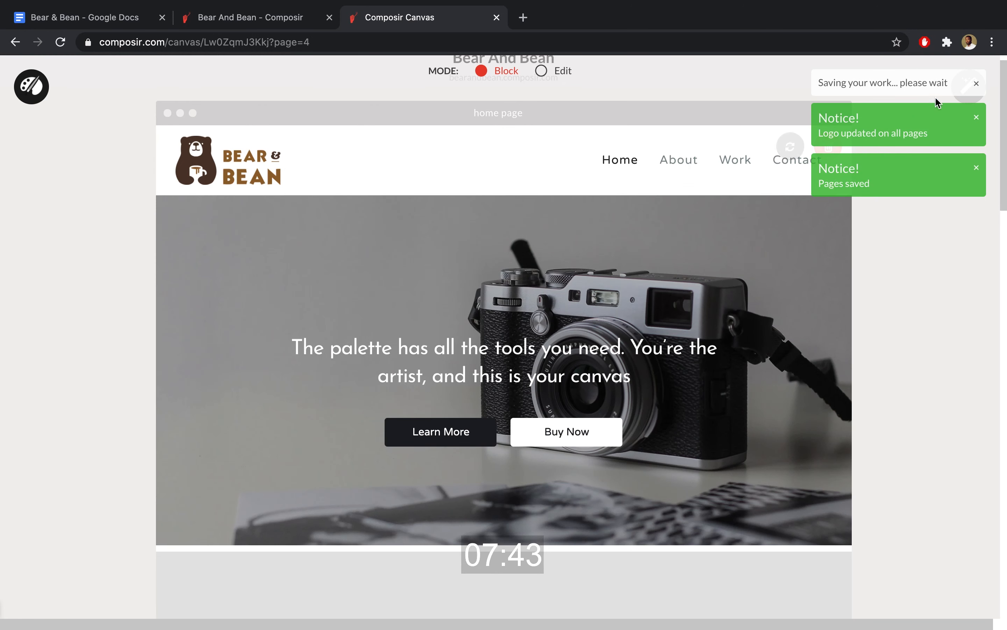
click(979, 86)
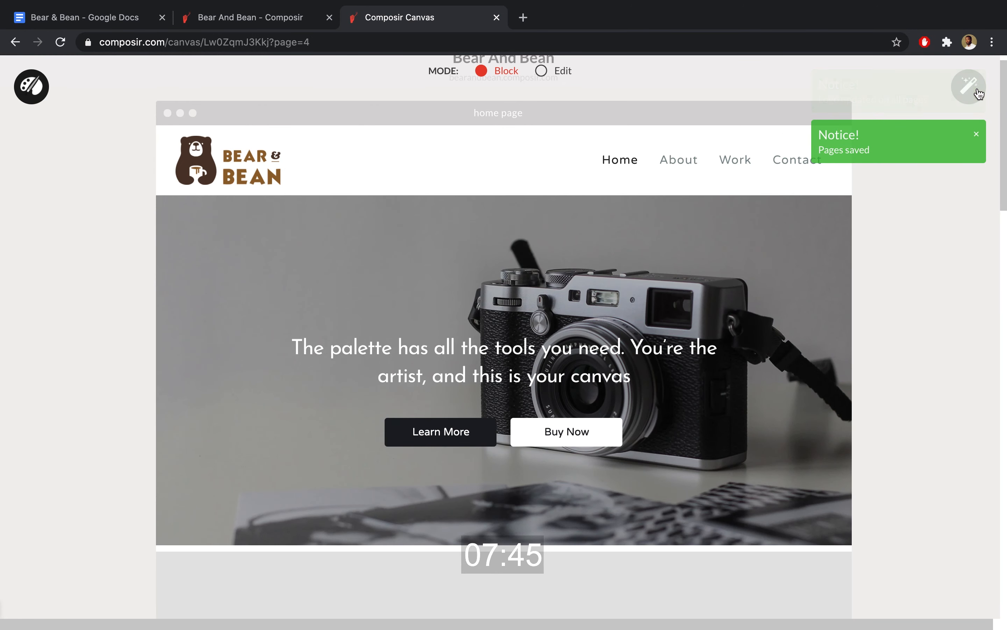
click(978, 85)
scroll(930, 213, up, 1)
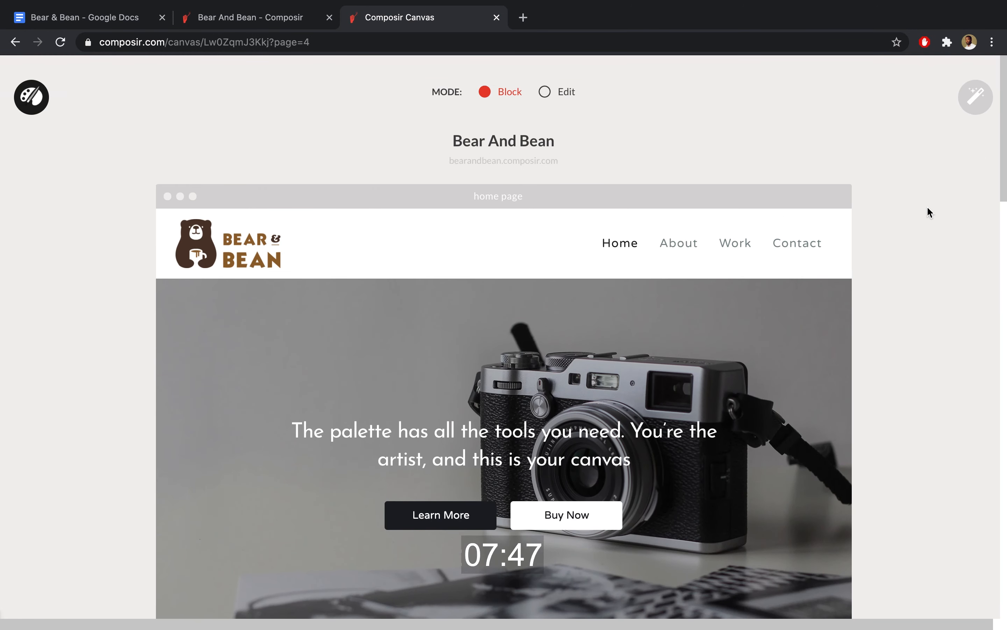
scroll(927, 205, down, 2)
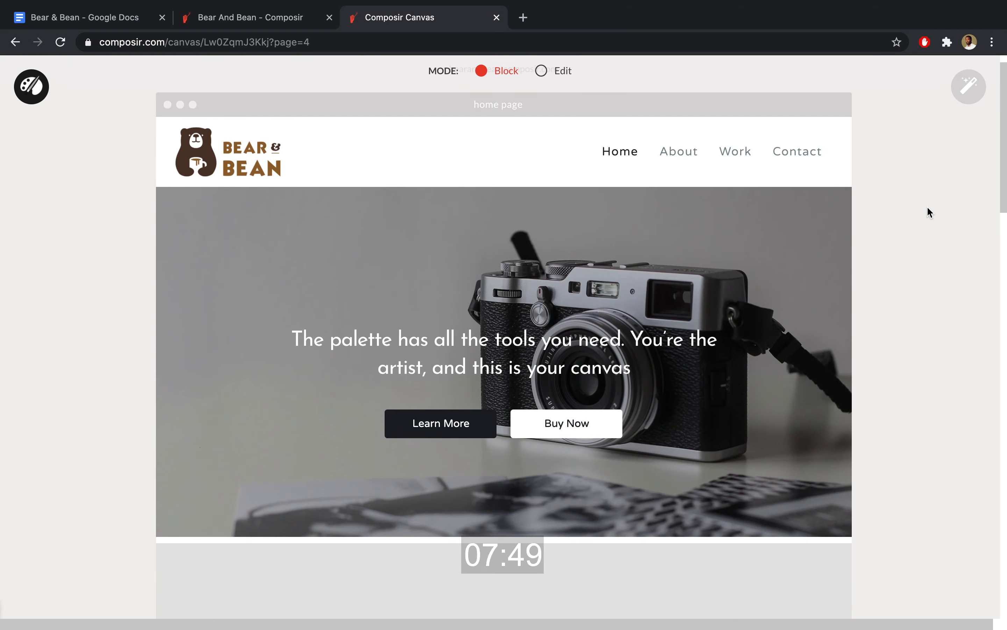
scroll(927, 205, up, 1)
Switch the home page to Edit mode and replace the hero's camera background with the dark espresso machine photo
mouse_move(820, 368)
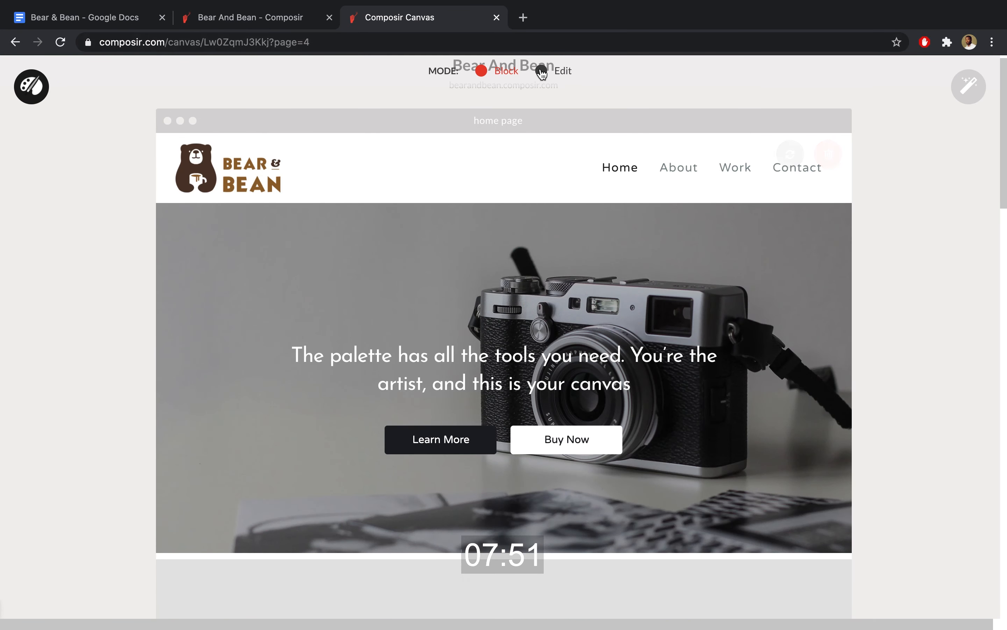
click(541, 71)
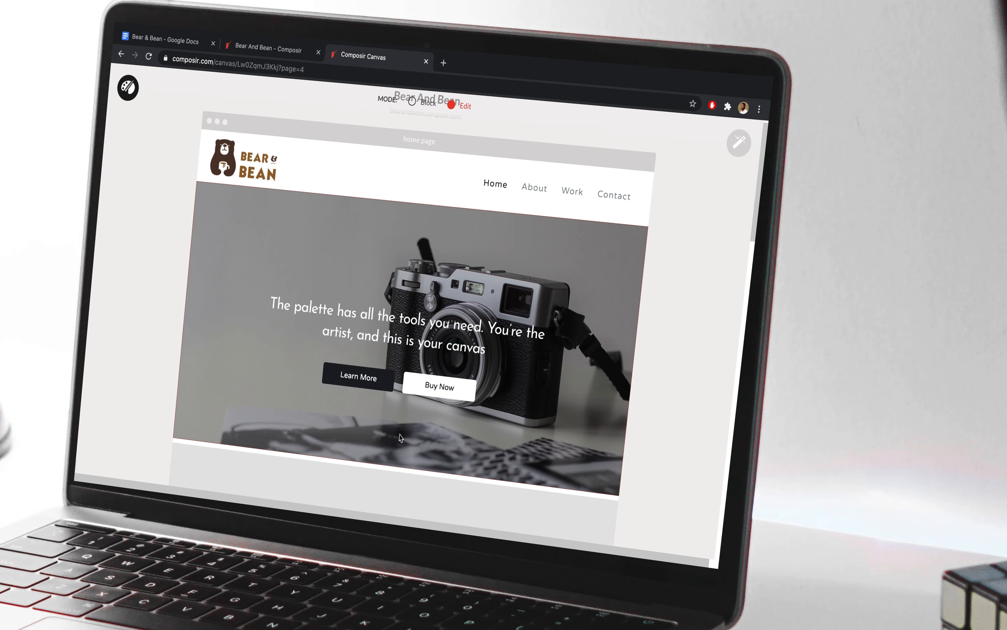
click(401, 437)
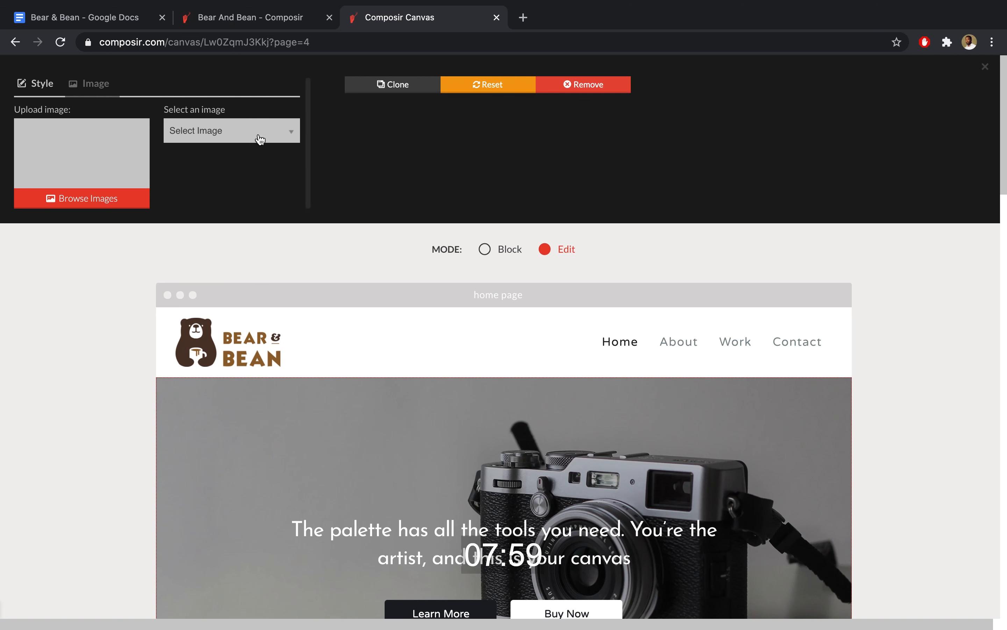
click(263, 133)
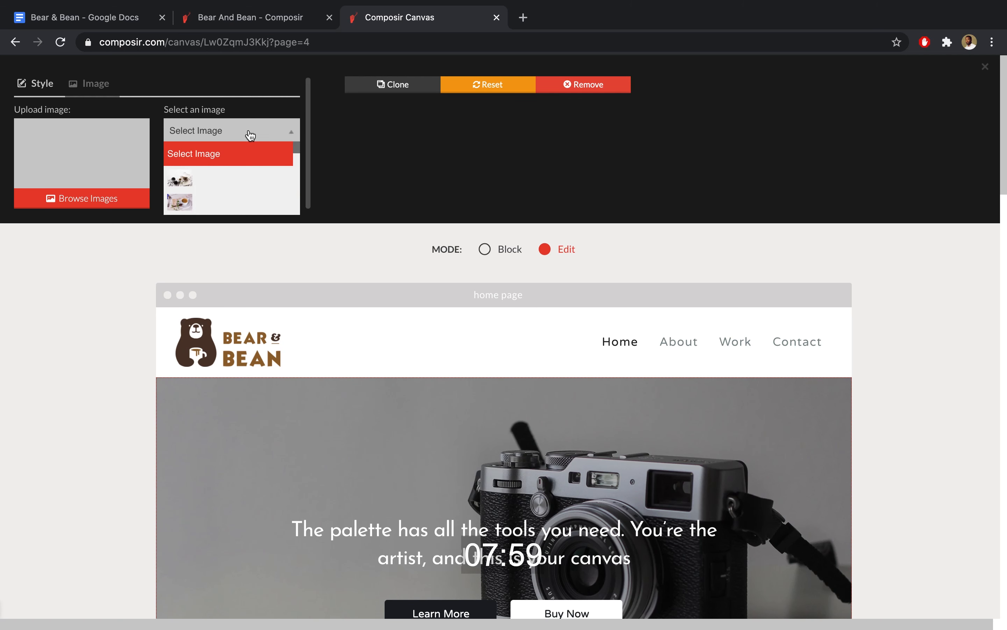
scroll(250, 183, down, 2)
scroll(234, 194, up, 2)
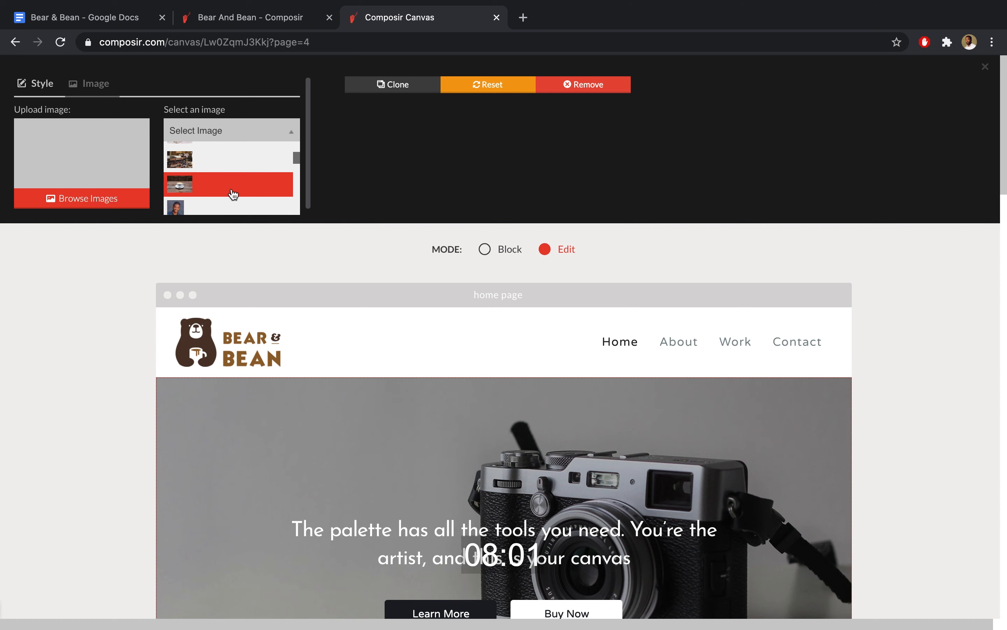
click(225, 179)
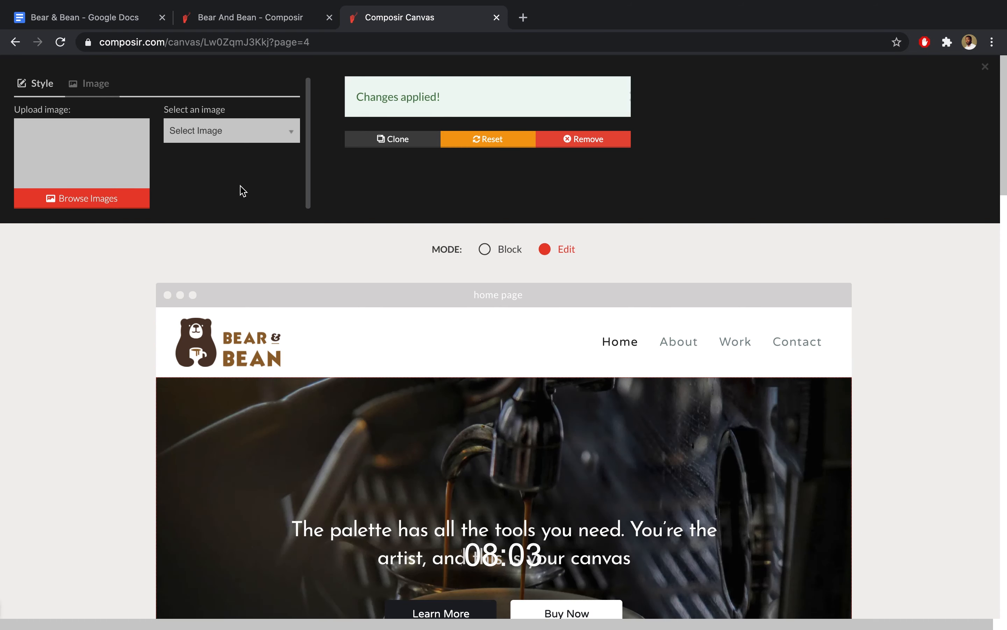
Replace the hero heading with "A passion for coffee, a commitment to quality" and update the text
scroll(163, 349, down, 3)
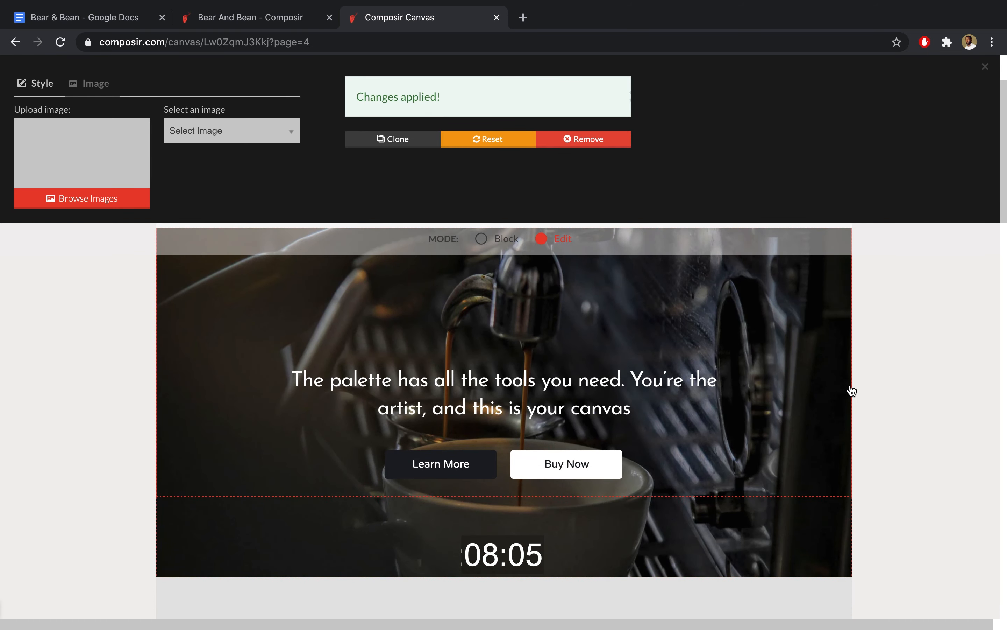
scroll(851, 391, down, 8)
scroll(779, 346, up, 2)
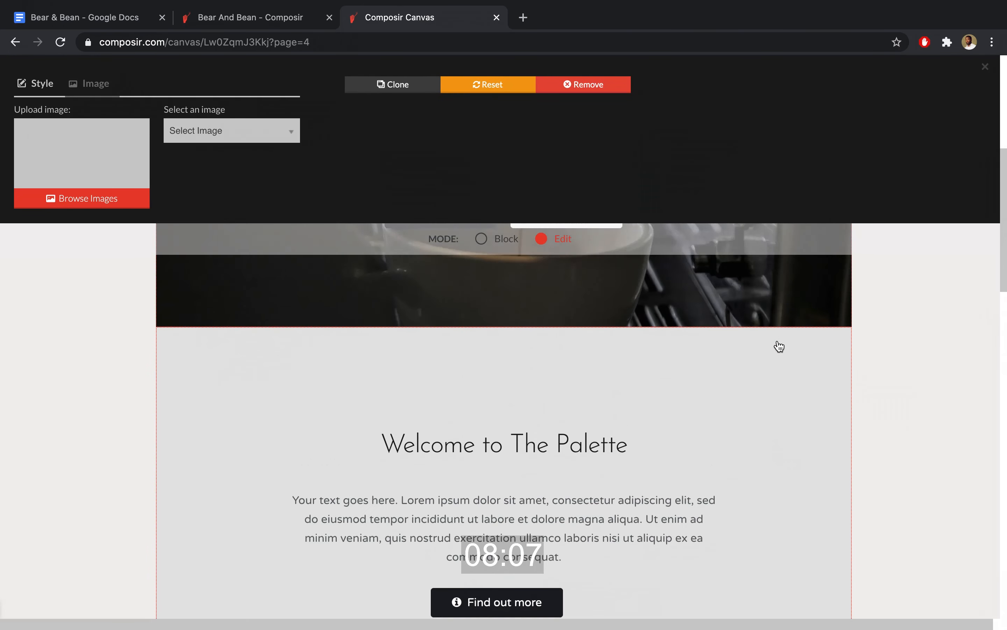
scroll(779, 346, up, 5)
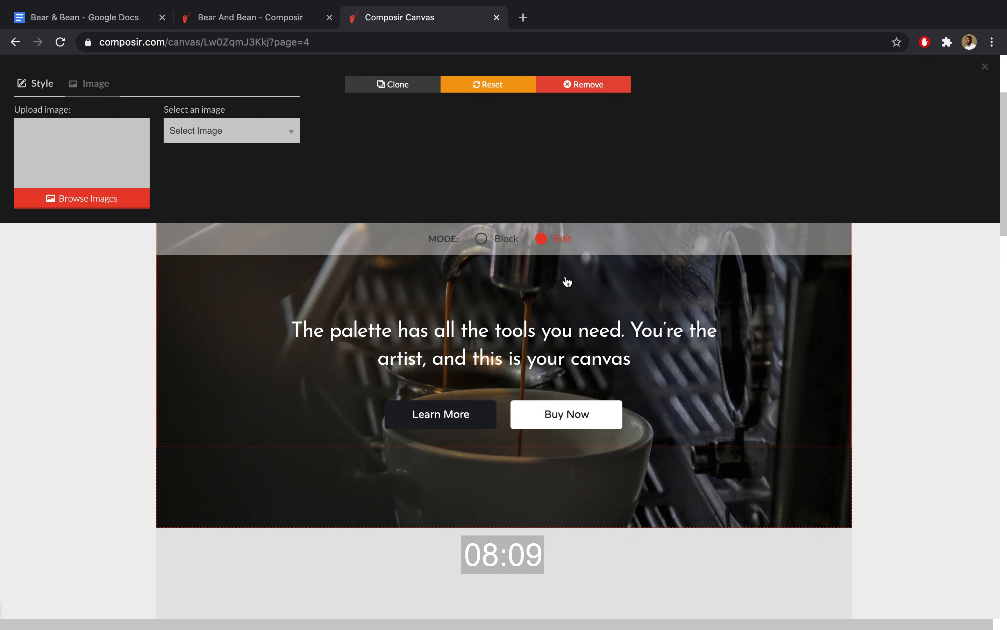
click(554, 331)
key(ctrl+a)
text(A)
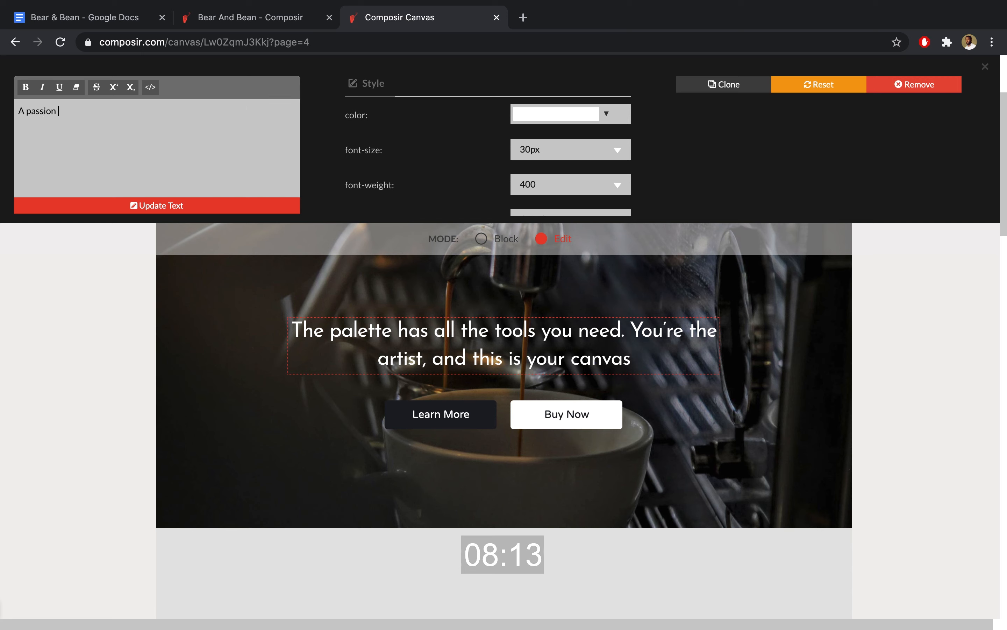
text( passion for coffee, a commitment to quality)
click(157, 205)
text(fee)
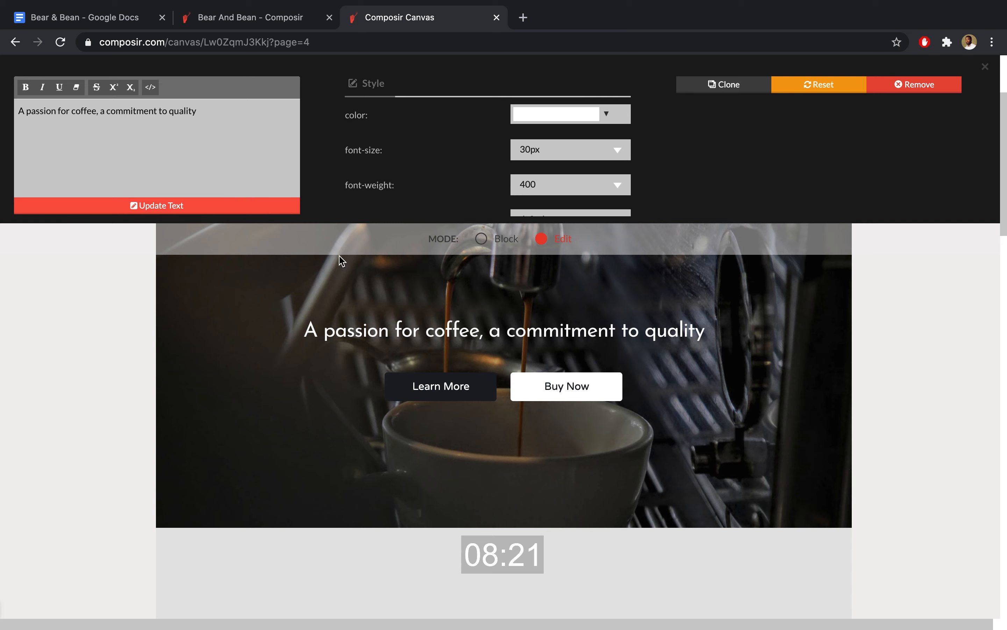
Set the hero's Learn More button to brown with the rounded edges style
click(479, 385)
click(567, 118)
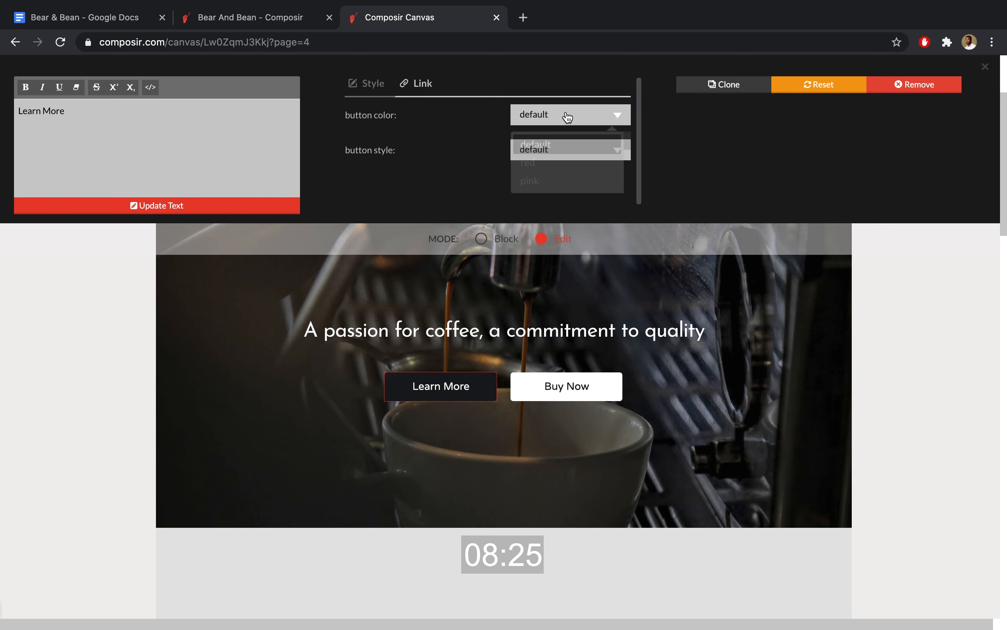
scroll(565, 162, down, 2)
scroll(565, 162, down, 2)
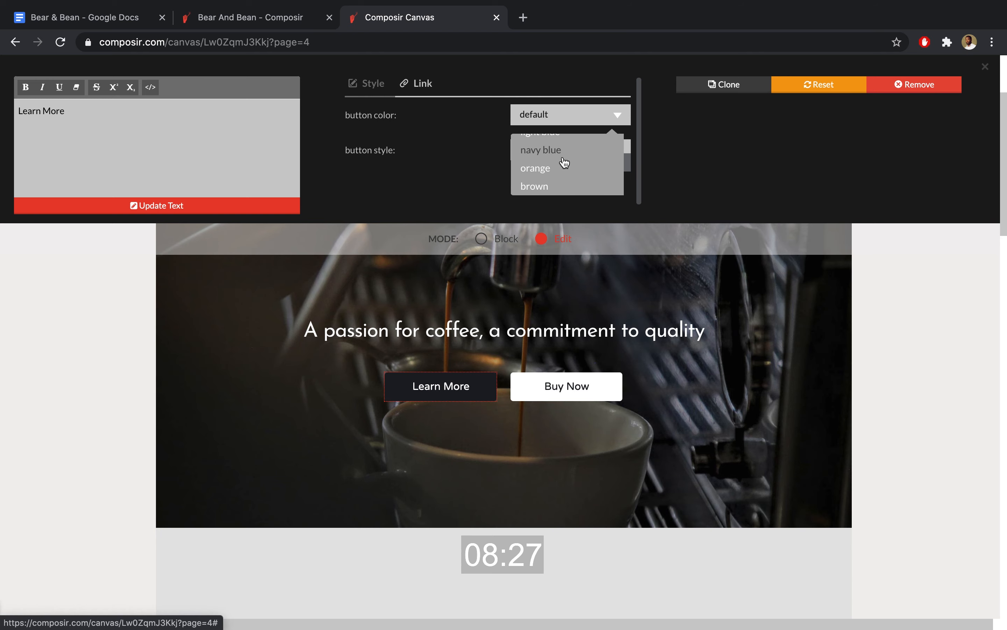
click(553, 189)
click(560, 158)
scroll(443, 164, down, 1)
scroll(567, 188, down, 1)
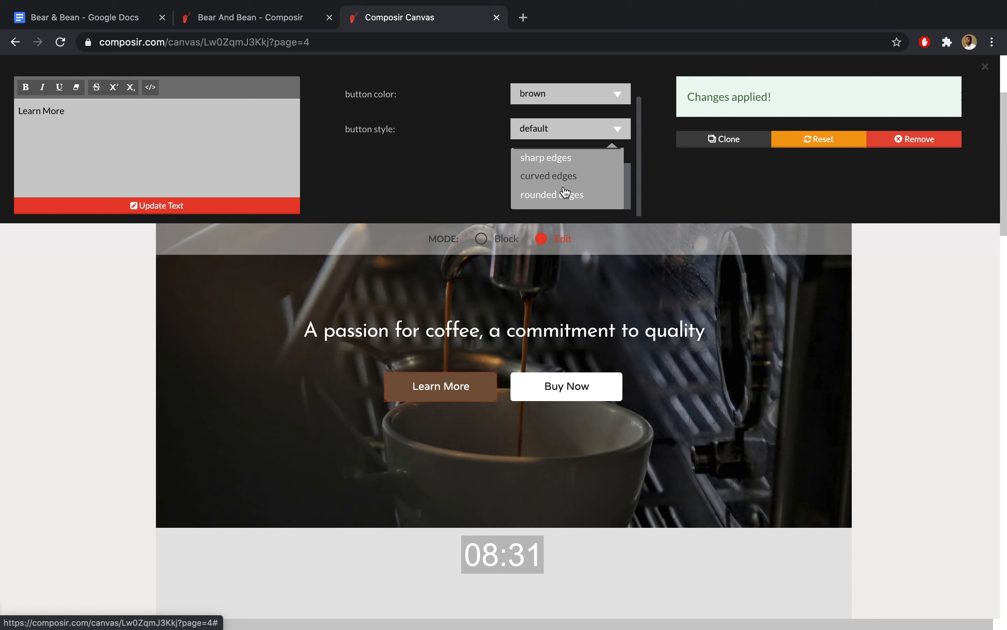
click(549, 195)
Give the hero's Buy Now button the rounded edges style, keeping its default color
click(572, 388)
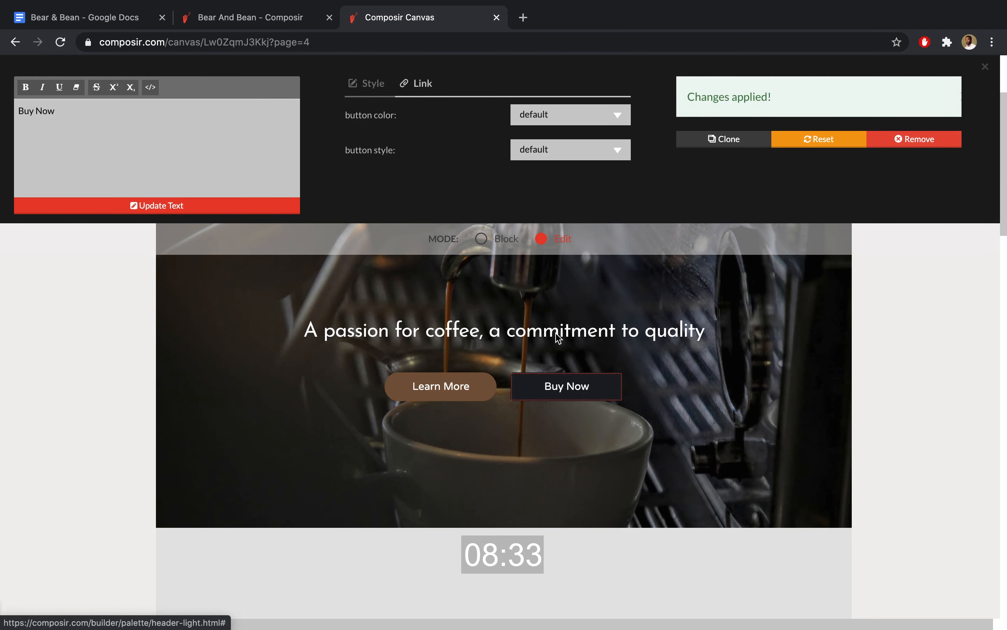
click(560, 150)
scroll(561, 188, down, 1)
scroll(561, 201, down, 1)
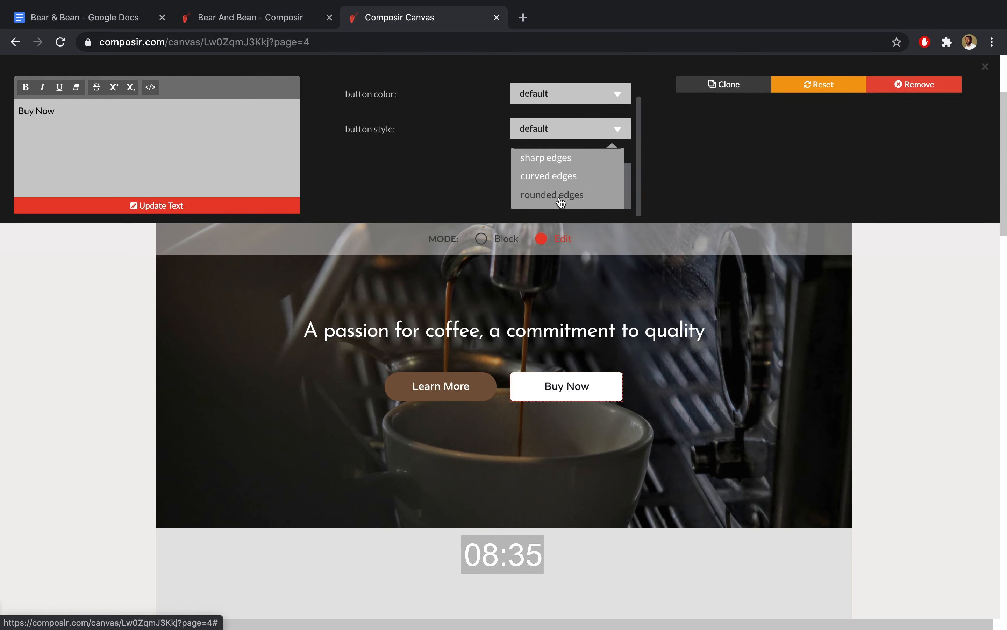
click(552, 195)
Enter "Our Menu" as the hero's Buy Now button text and link the button to the menu page
click(114, 109)
key(super+a)
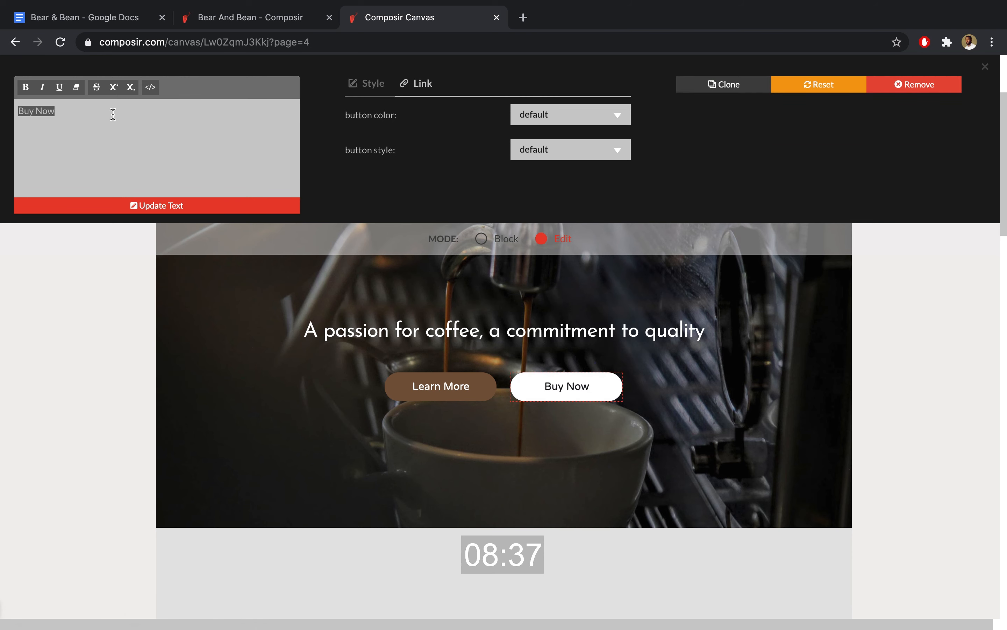
text(Our Men)
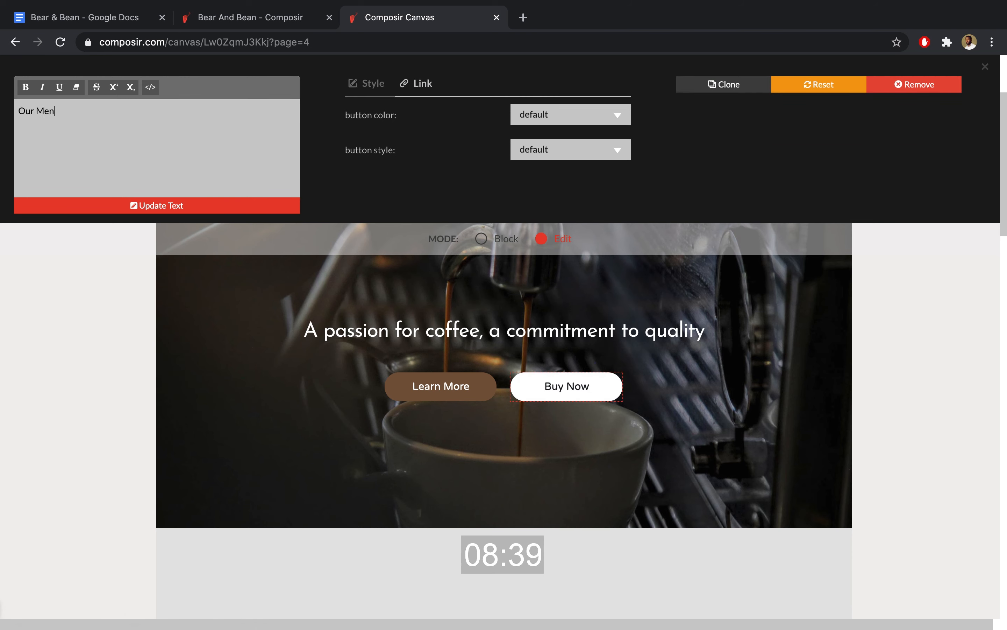
text(u)
click(418, 86)
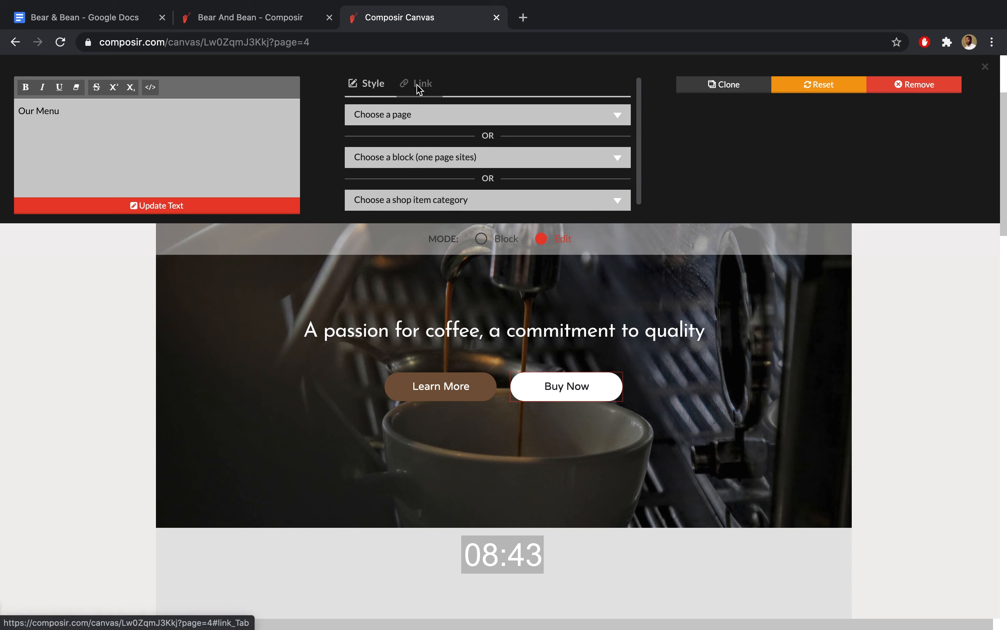
click(423, 120)
scroll(428, 162, down, 2)
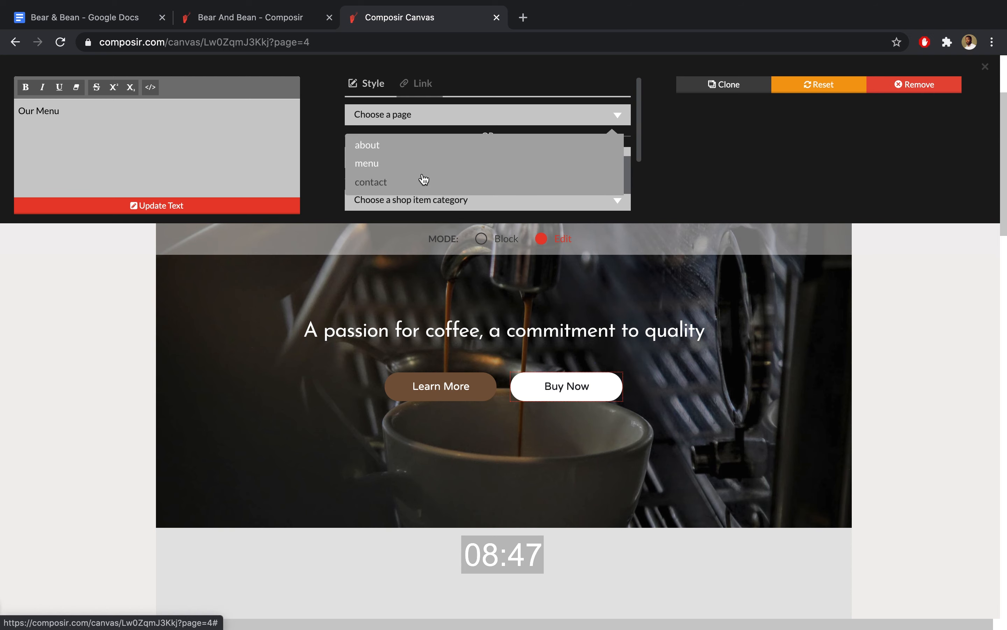
click(407, 168)
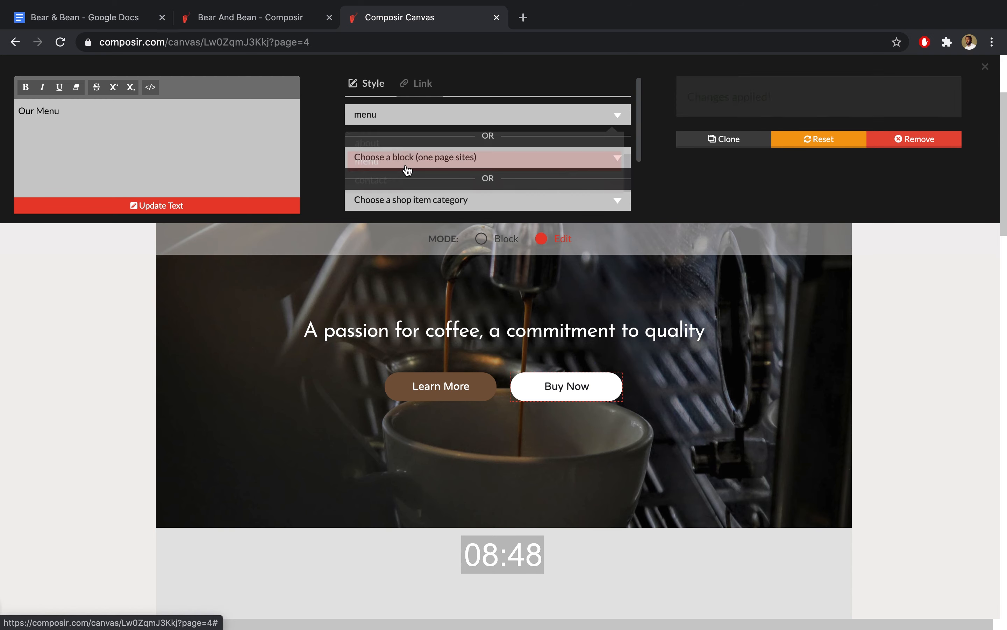
Open the page link choices for the hero's Learn More button
click(435, 387)
click(421, 93)
click(413, 125)
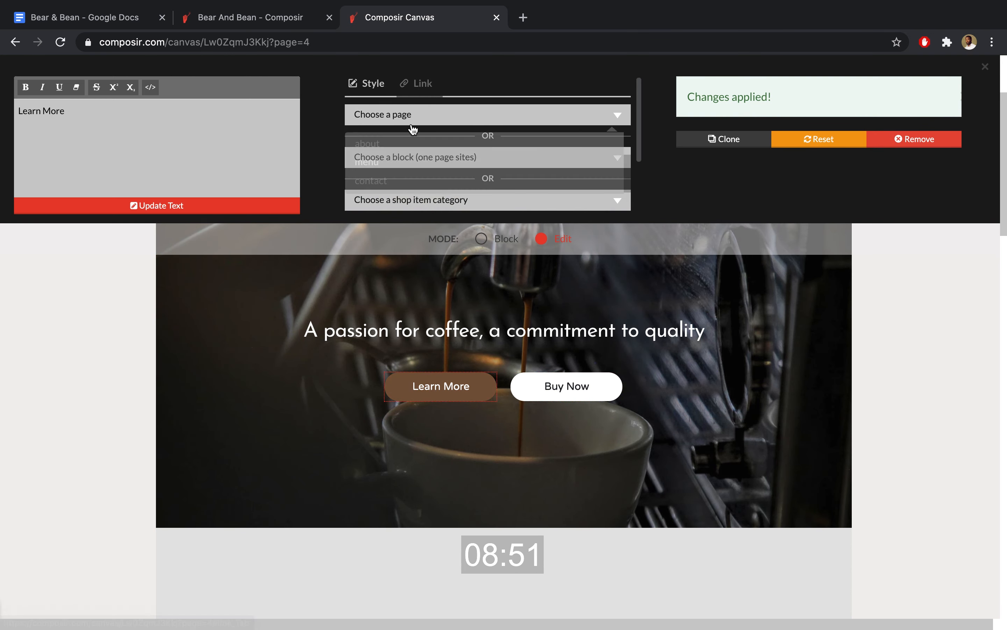
Change the welcome section's heading to "Welcome to Bear And Bean" and update the text
scroll(547, 173, down, 5)
click(521, 261)
drag(68, 110, 205, 110)
text(Bear And Bean)
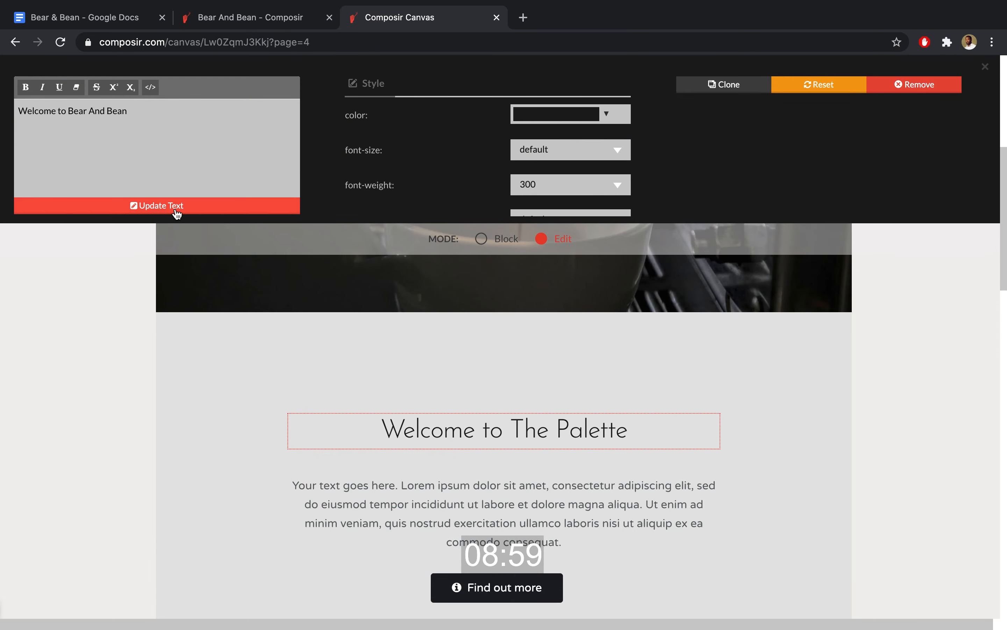
click(170, 206)
Select the welcome section's placeholder paragraph, switch to the Bear & Bean document in Google Docs and copy the first About the company paragraph
click(490, 457)
click(122, 25)
scroll(276, 218, up, 15)
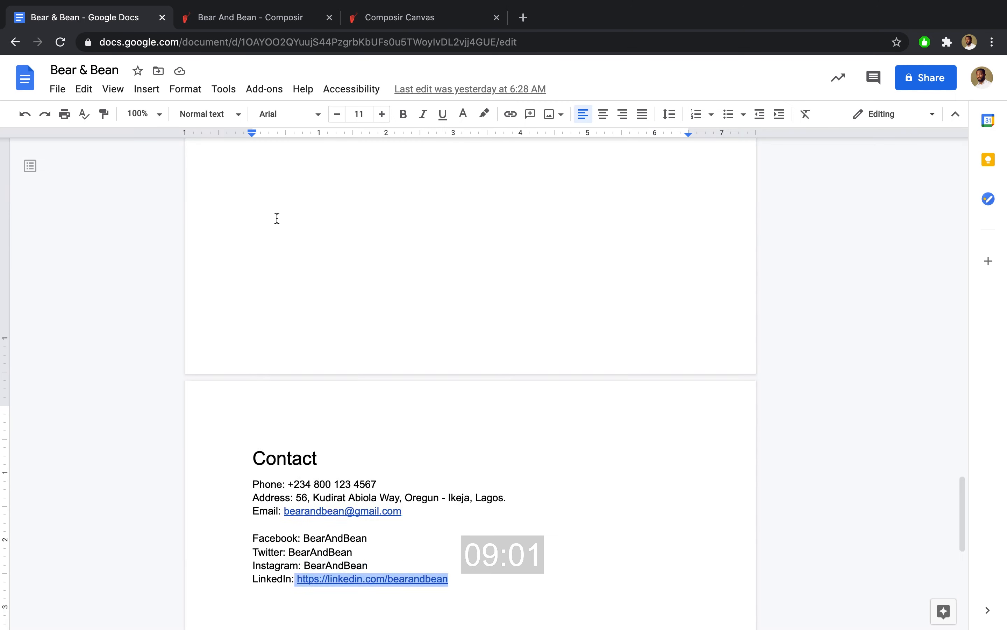
drag(466, 317, 248, 301)
key(ctrl+c)
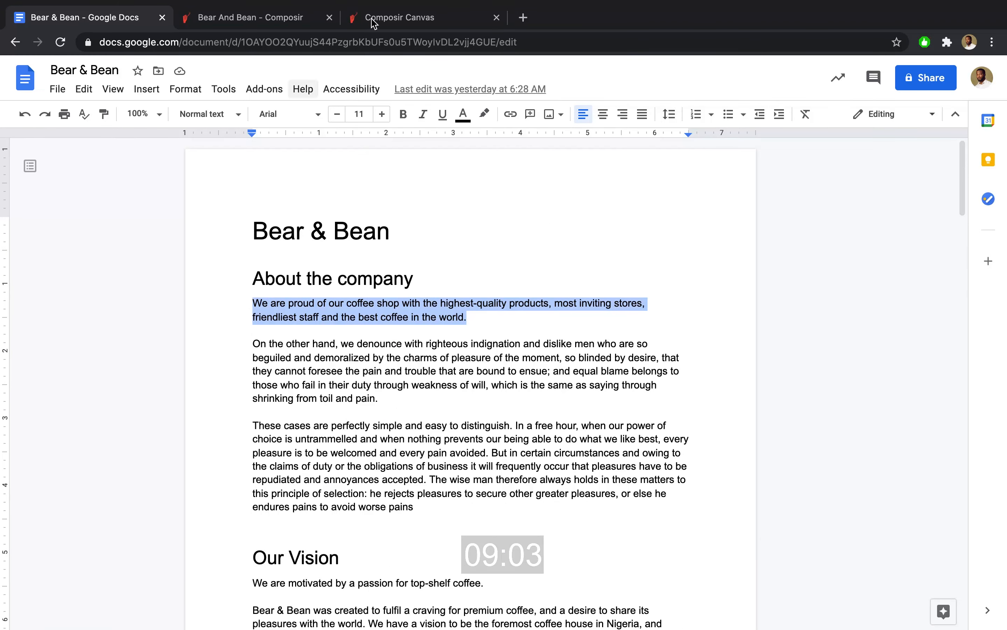
Return to the Composir canvas, replace the welcome paragraph with the copied company introduction and update the text
click(375, 19)
click(179, 137)
key(ctrl+a)
key(ctrl+v)
click(233, 206)
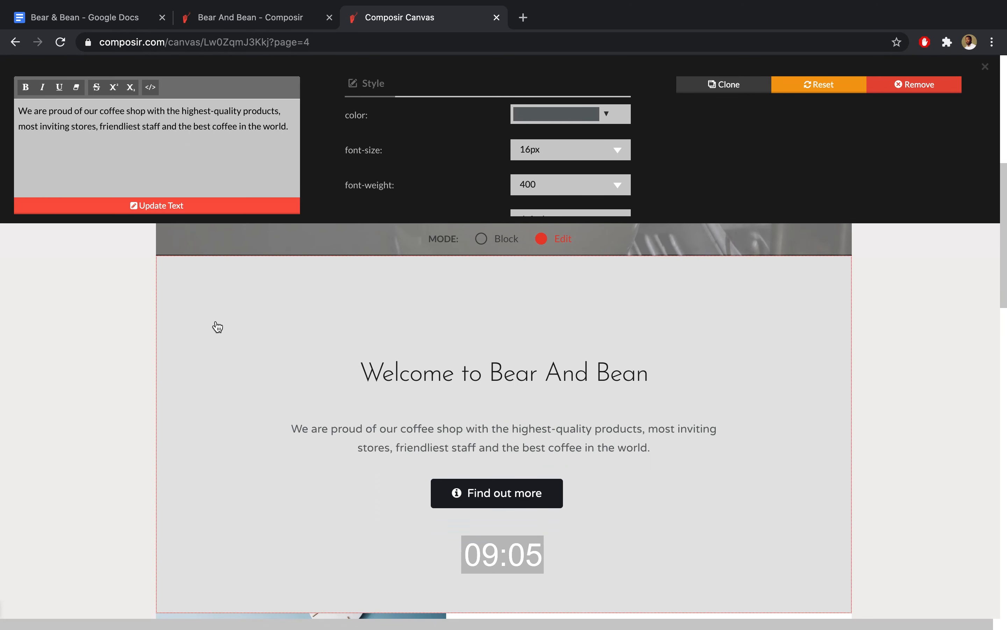
Link the welcome section's Find out more button to the about page
click(491, 493)
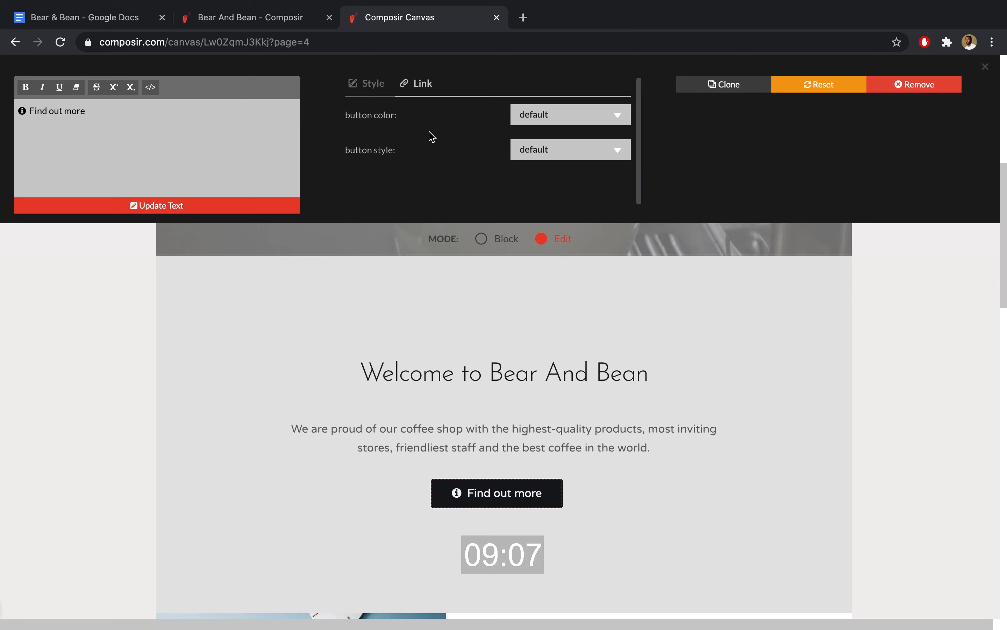
click(417, 83)
click(423, 114)
click(385, 144)
Set the Find out more button to brown with the rounded edges style
click(402, 84)
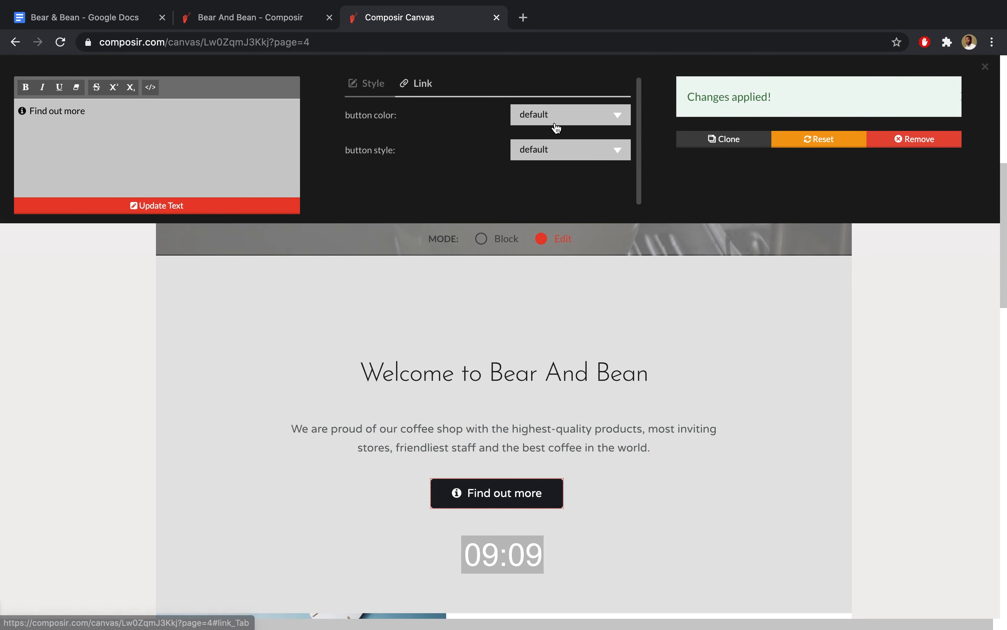
click(558, 115)
scroll(544, 177, down, 2)
click(539, 177)
click(548, 156)
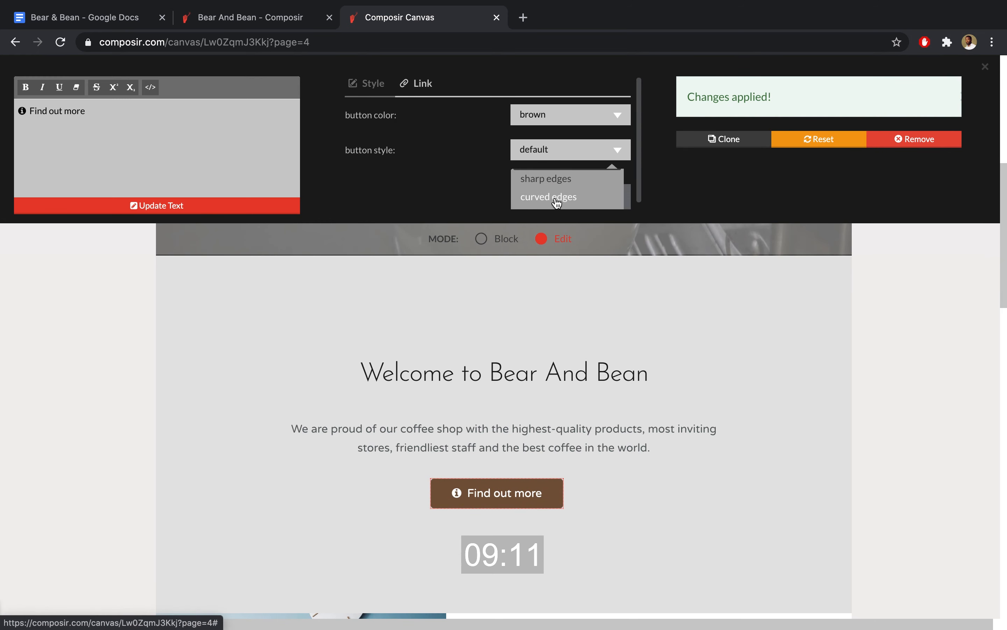
scroll(557, 200, down, 1)
click(557, 201)
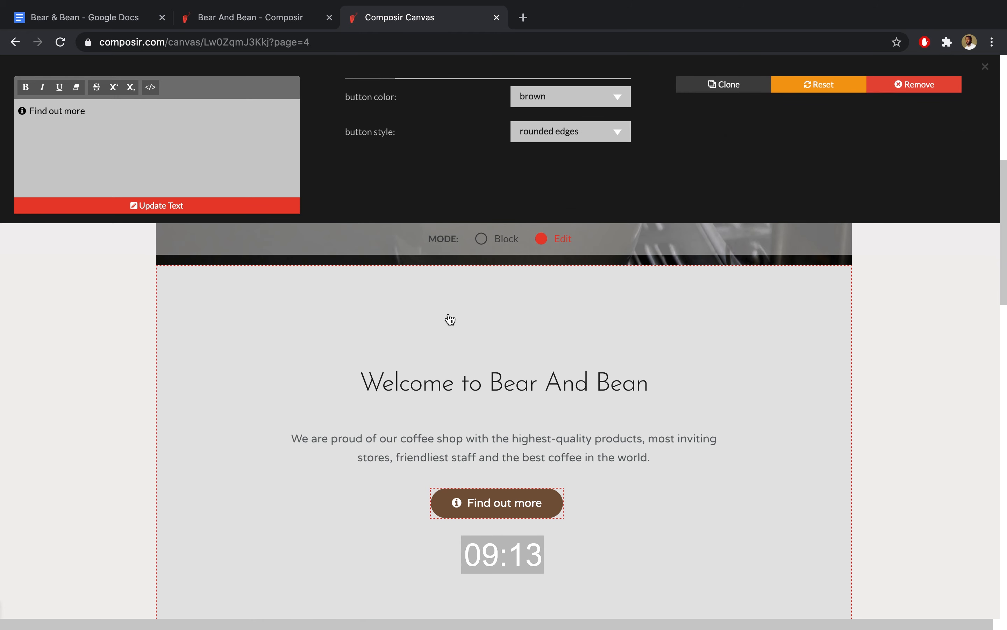
Set the welcome section's top and bottom padding to 80
scroll(233, 421, down, 1)
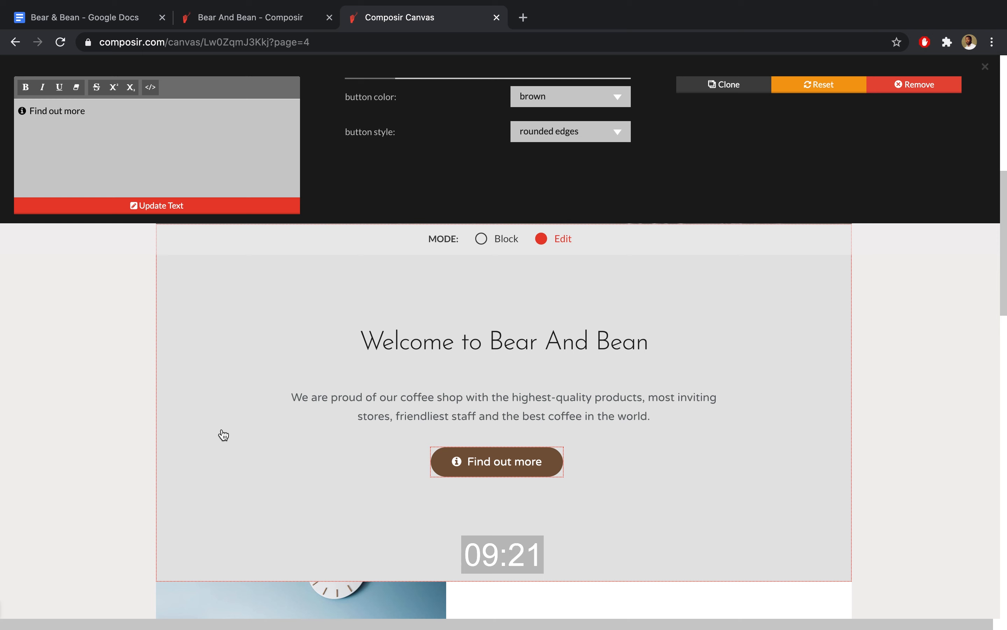
click(224, 434)
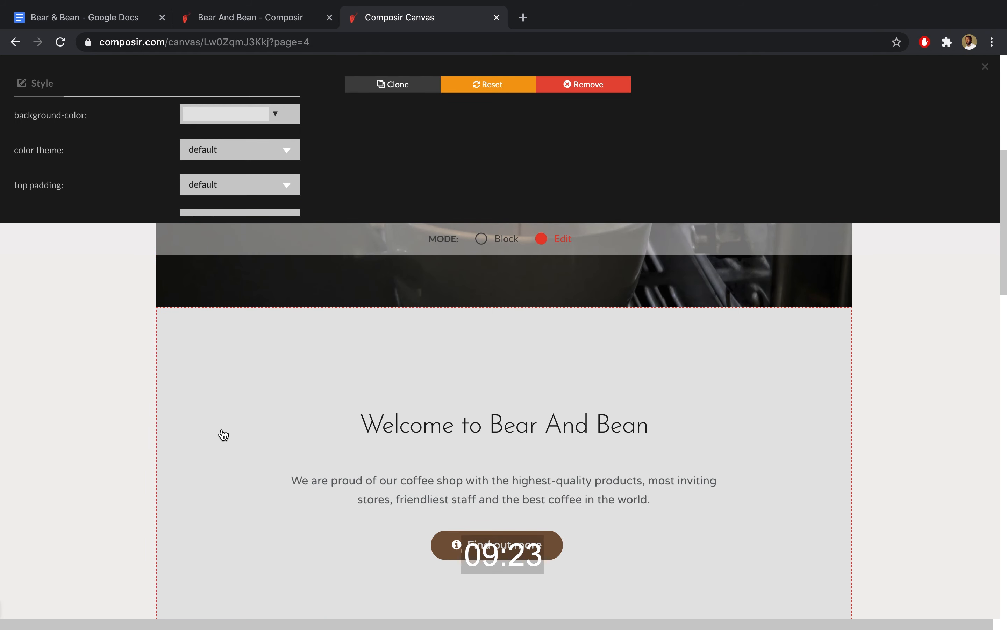
scroll(216, 162, down, 3)
click(239, 104)
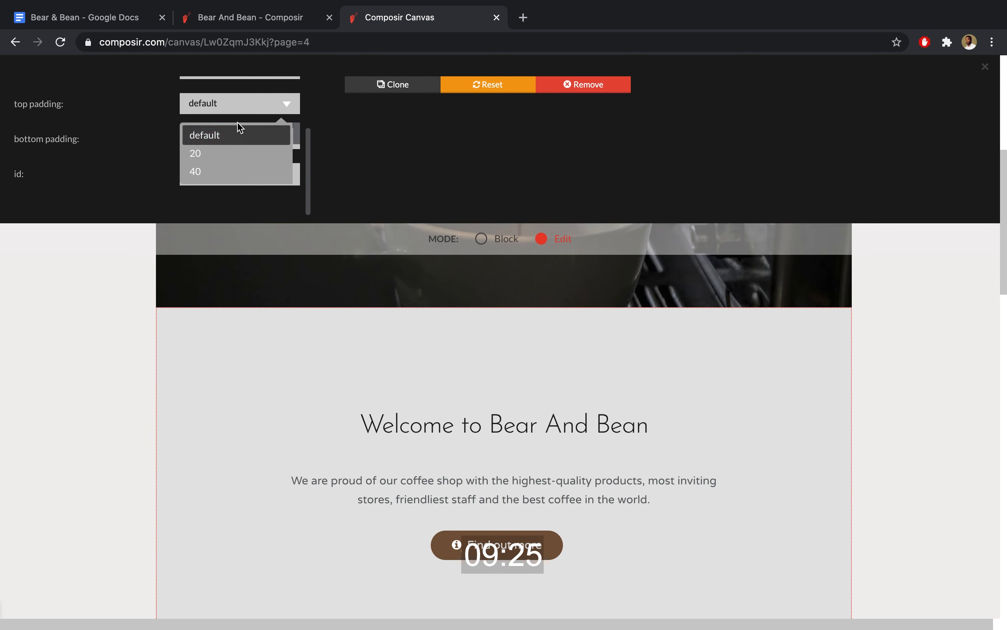
scroll(231, 155, down, 2)
click(232, 157)
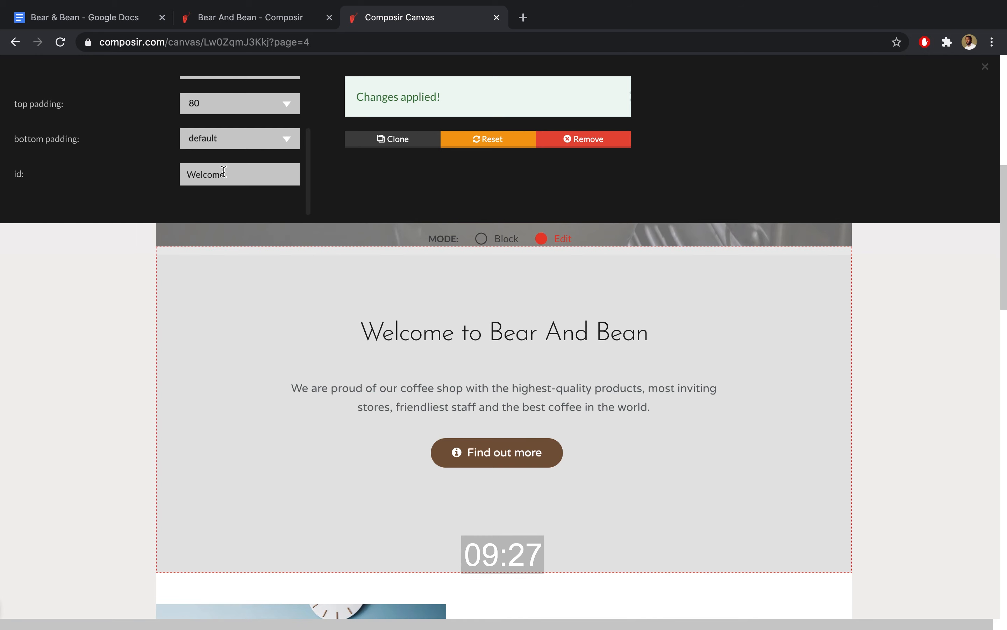
click(235, 142)
scroll(229, 187, down, 2)
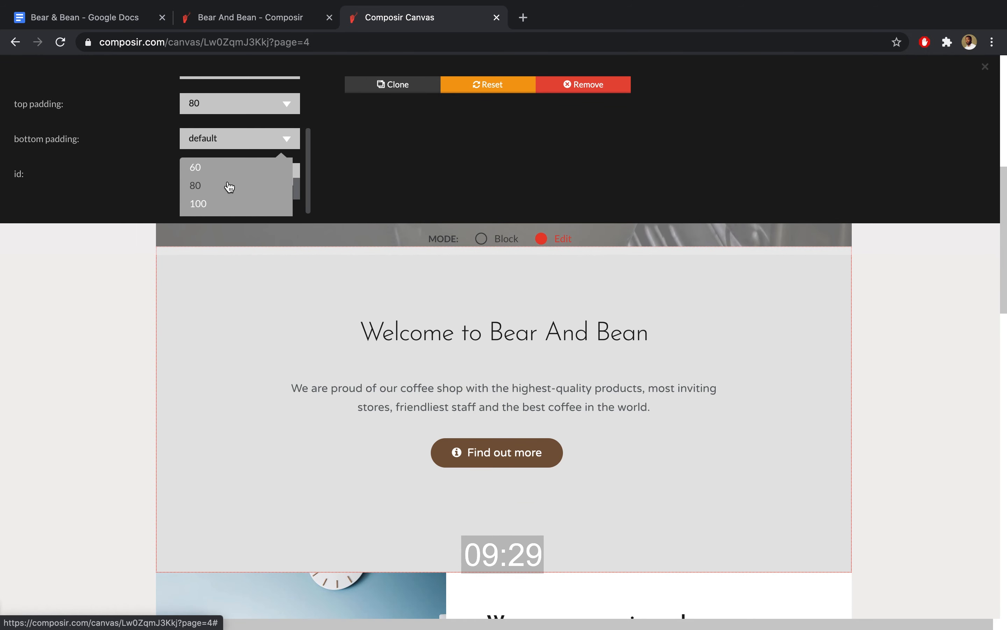
click(227, 185)
Set the font weight of the "Welcome to Bear And Bean" heading to 700
click(308, 360)
scroll(596, 179, down, 2)
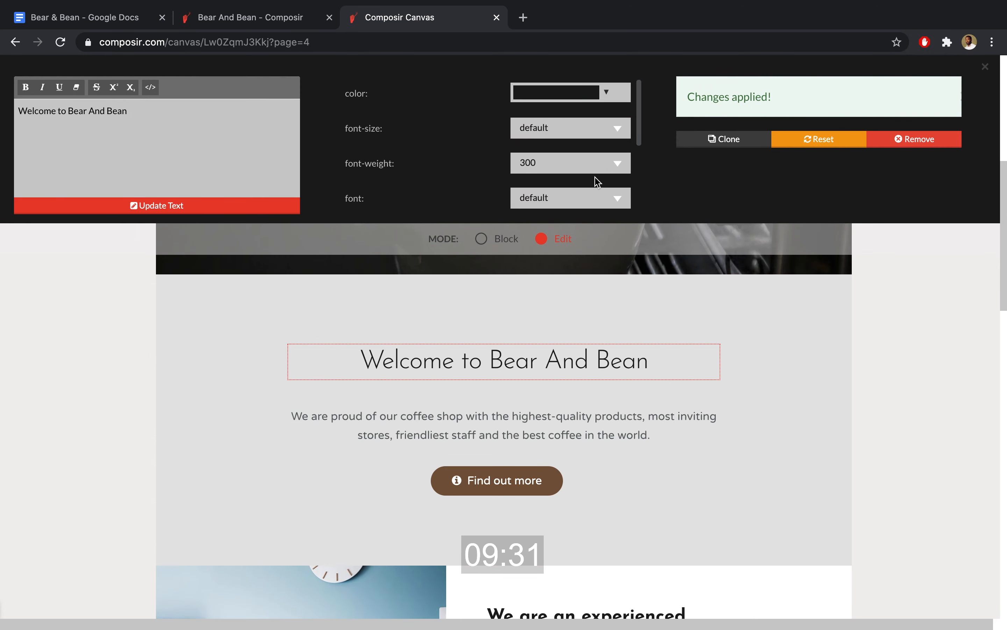
click(618, 127)
scroll(596, 158, down, 2)
click(549, 187)
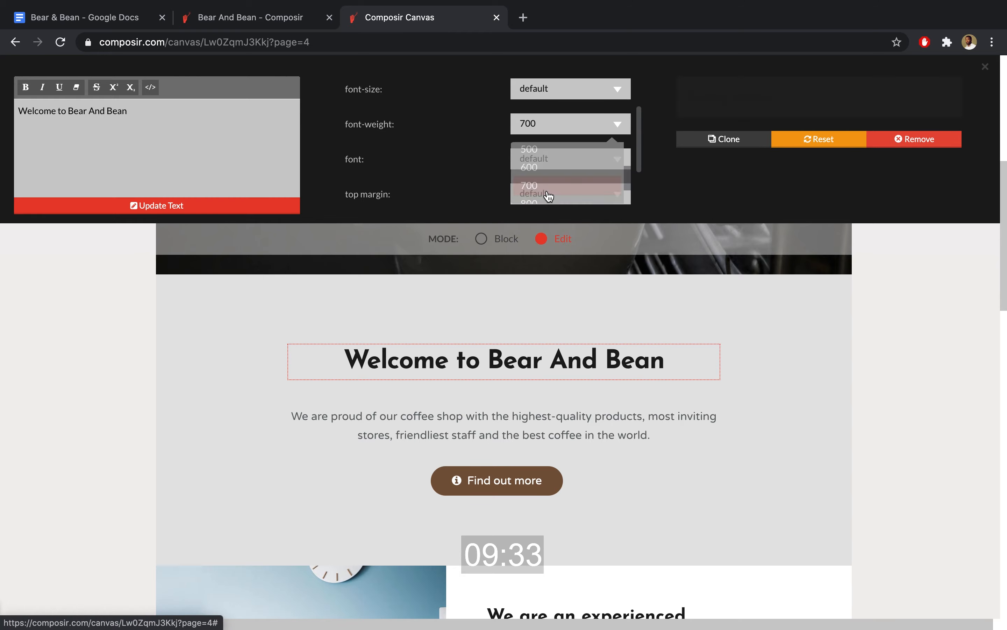
Select the branding agency heading for editing, switch to the Bear & Bean document and select the first sentence under Our Vision for copying
click(482, 239)
scroll(896, 298, down, 5)
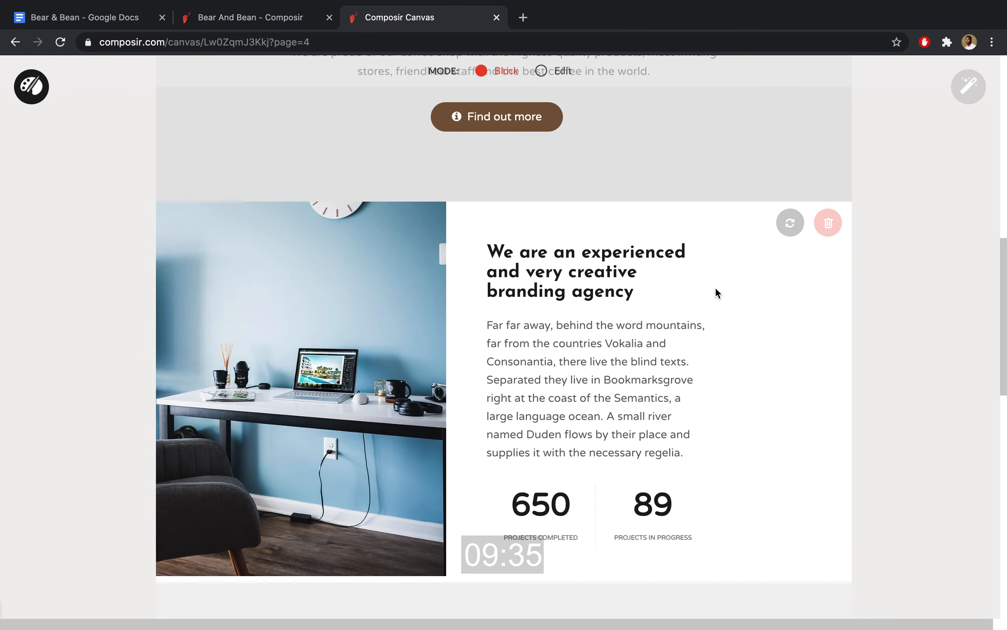
click(541, 70)
click(583, 273)
click(103, 22)
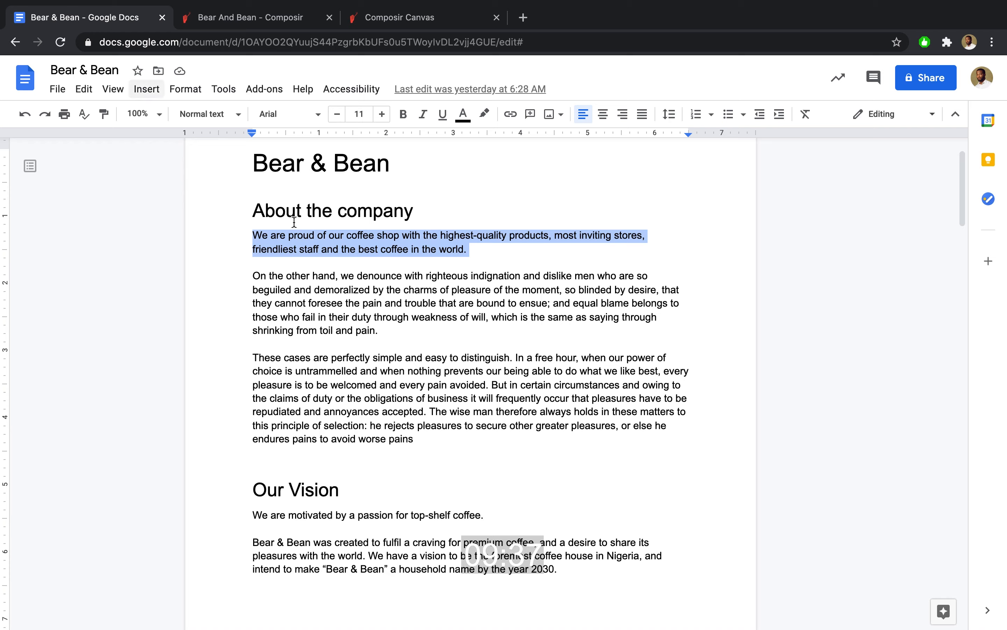
scroll(318, 302, down, 3)
scroll(318, 303, down, 1)
drag(491, 360, 251, 360)
Back in the Composir canvas, replace the agency heading with "We are motivated by a passion for top-shelf coffee." and update the text
click(377, 19)
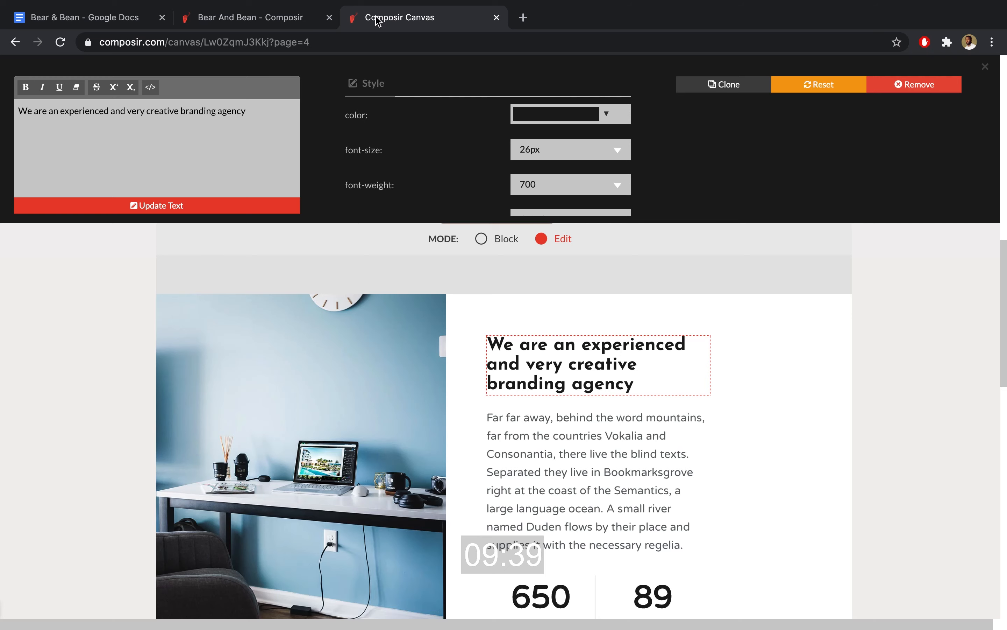
key(ctrl+a)
key(ctrl+v)
click(191, 205)
Switch to the Bear & Bean document and copy the second Our Vision paragraph
click(94, 22)
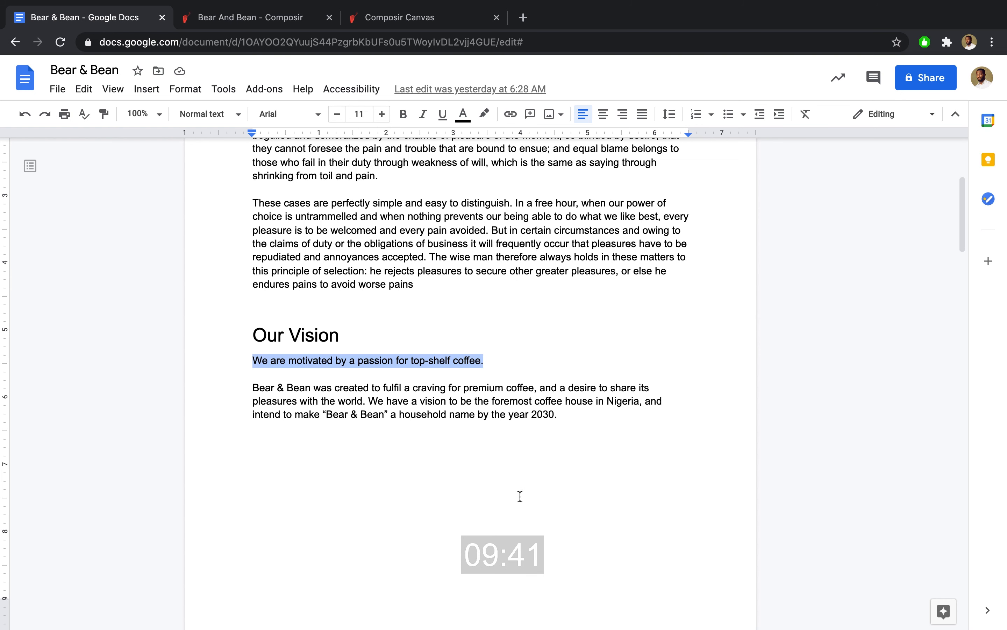
drag(252, 385, 561, 416)
key(ctrl+c)
Return to the Composir canvas and replace the "Far far away" paragraph with the copied vision text, updating it
click(385, 22)
click(554, 441)
click(140, 125)
key(ctrl+a)
key(ctrl+v)
click(157, 205)
Change the first statistic's number to 12K and update the text
scroll(537, 479, down, 2)
click(540, 500)
text(12K)
click(257, 209)
Change the label under the 12K statistic to "CUPS OF COFFEE SOLD" and update the text
click(519, 534)
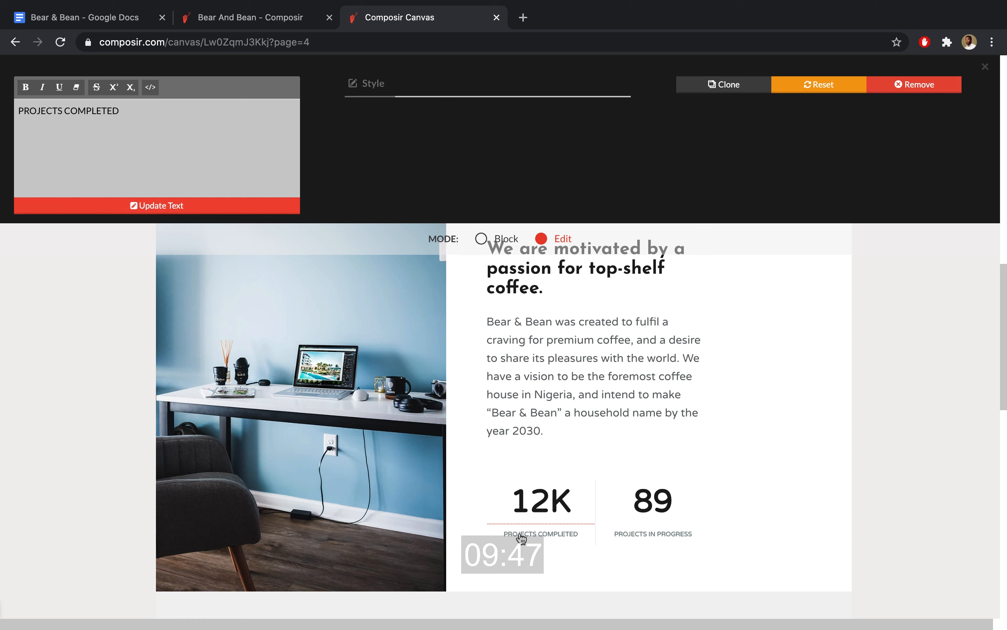
click(92, 139)
key(ctrl+a)
text(CUPS OF CO)
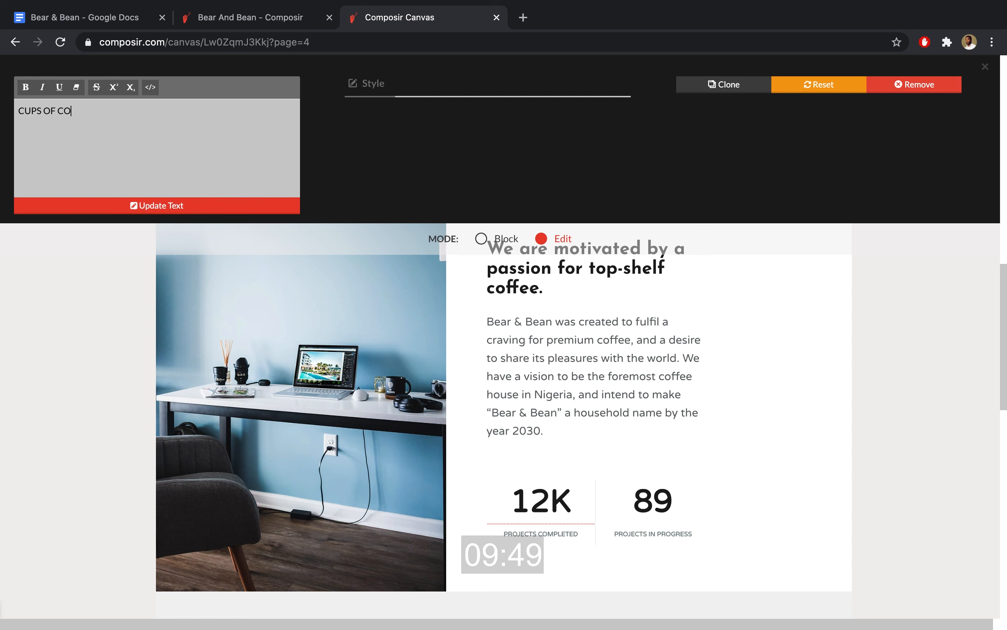
text(FFEE SOLD)
click(79, 206)
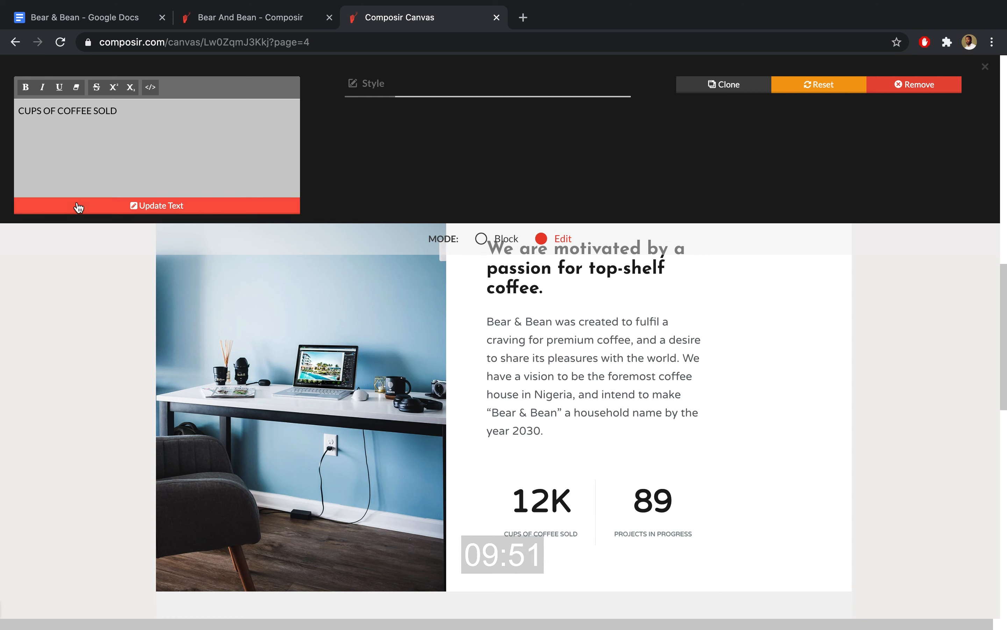
Change the second statistic's number to 24 and update the text
click(653, 500)
triple_click(187, 102)
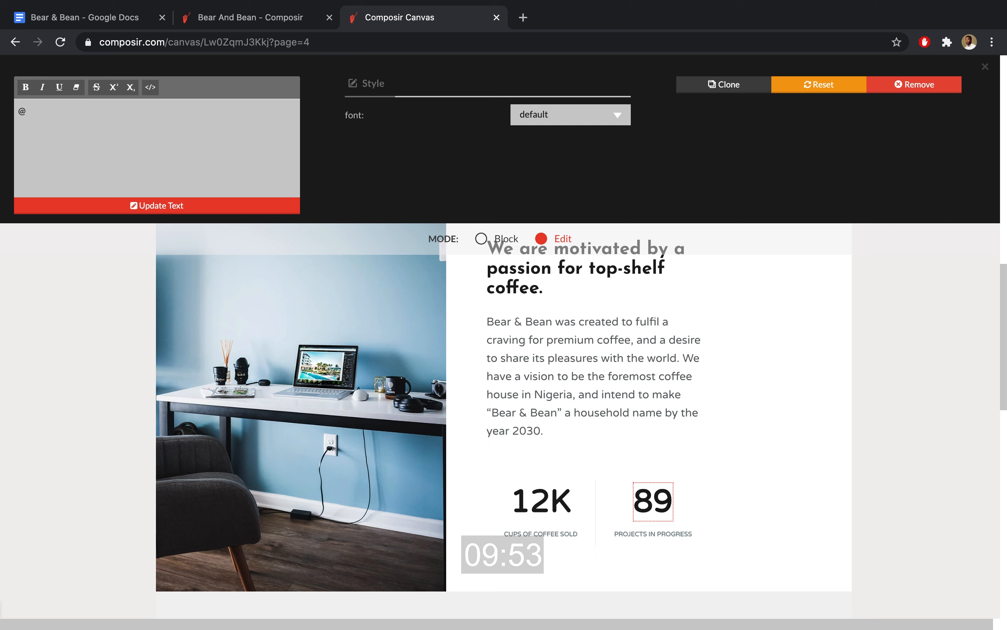
key(BackSpace)
click(168, 205)
Change the label under the second statistic to "MENU ITEMS" and update the text
click(658, 535)
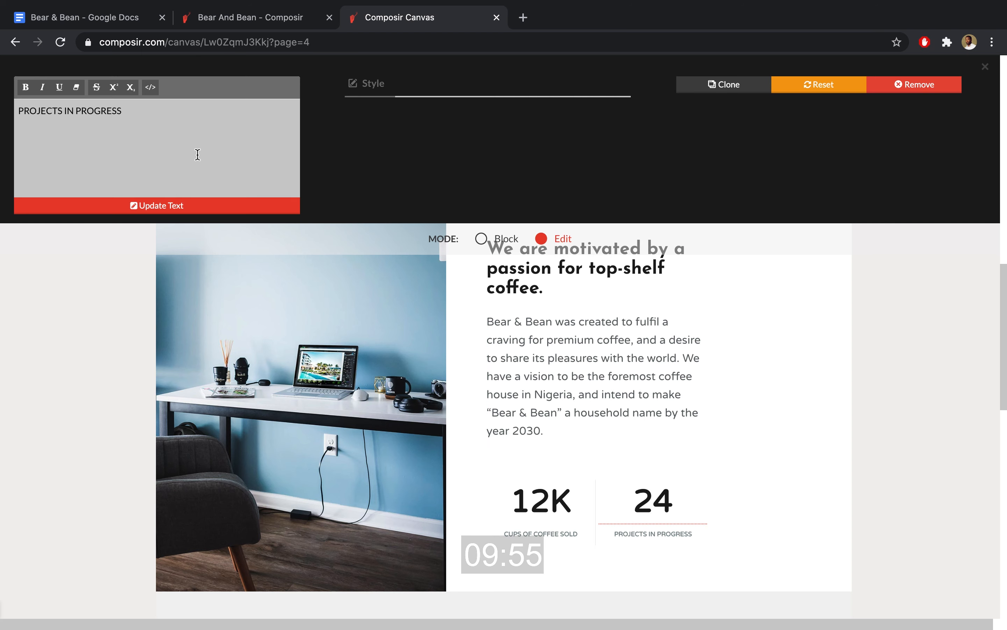
triple_click(198, 153)
text(MENU ITEMS)
click(240, 205)
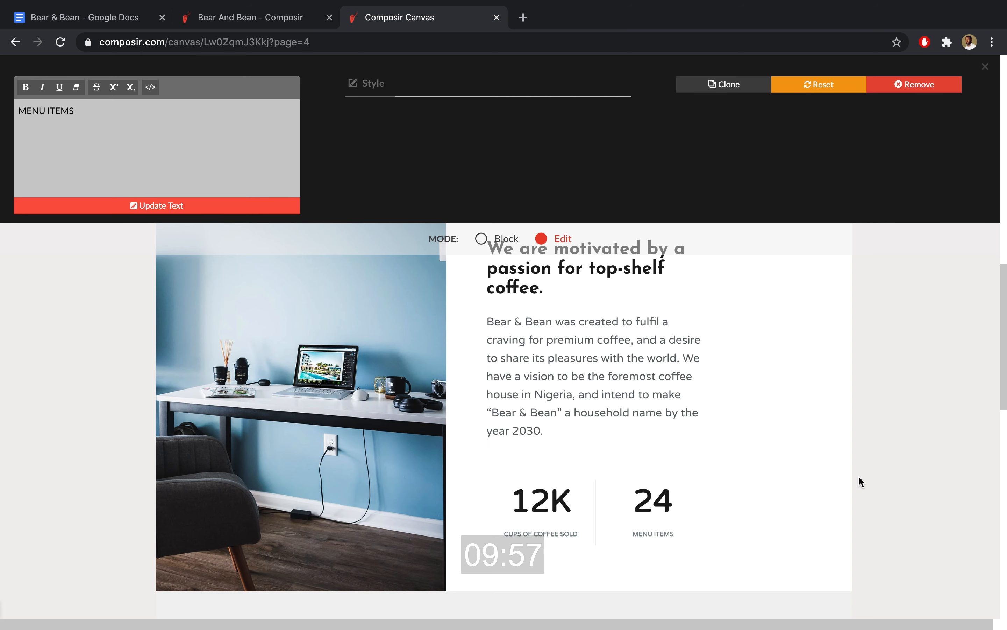
Replace the blue desk photo beside the top-shelf coffee heading with the light wooden surface photo, then return to Block mode
scroll(860, 482, down, 1)
click(483, 239)
scroll(929, 335, up, 4)
click(554, 70)
click(256, 212)
click(231, 130)
scroll(243, 189, down, 2)
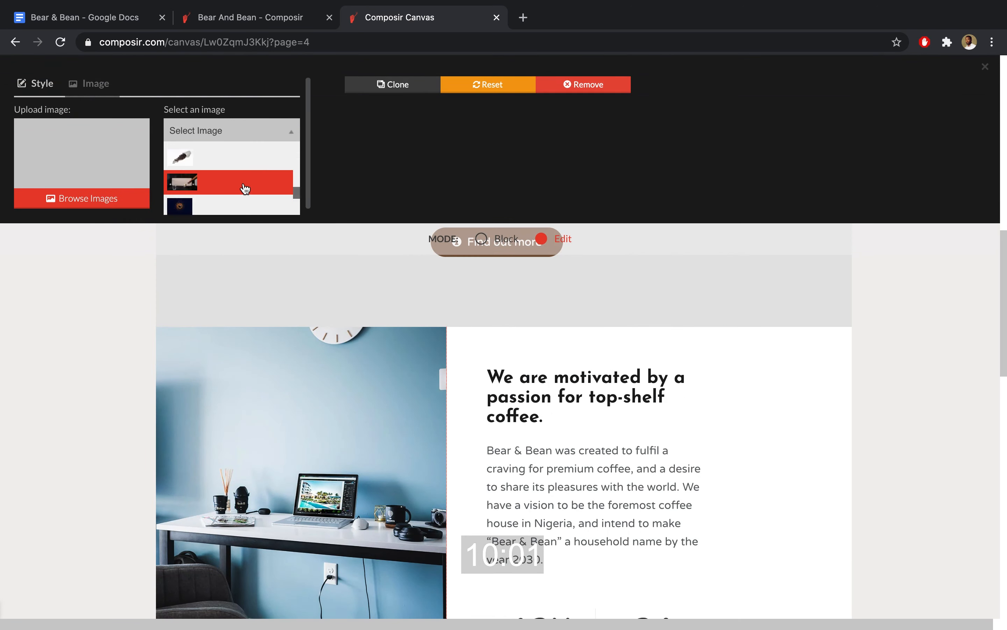
click(225, 166)
click(483, 238)
scroll(941, 329, down, 10)
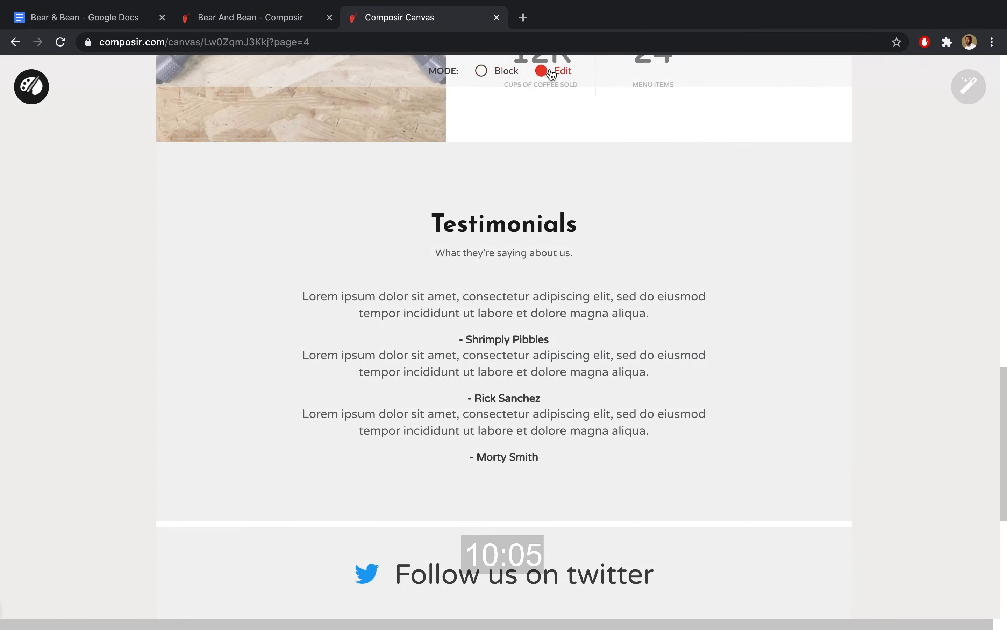
Replace the first testimonial's quote with the morning coffee and cappuccino quote from the Bear & Bean document, and update the text
click(506, 300)
click(89, 17)
scroll(336, 275, down, 5)
scroll(336, 275, down, 5)
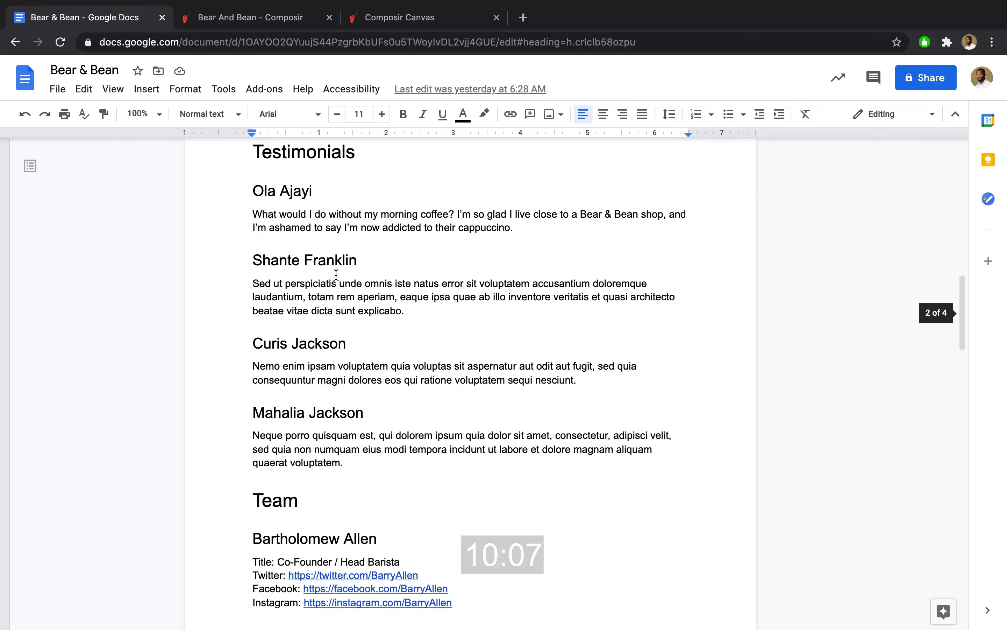
drag(252, 215, 514, 232)
key(ctrl+shift+Tab)
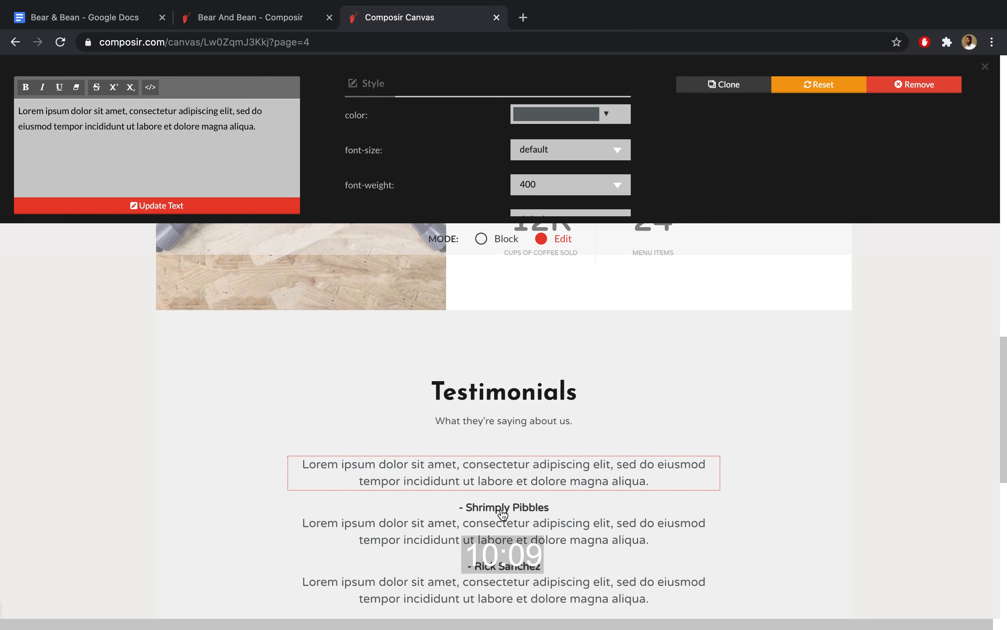
key(ctrl+a)
key(ctrl+v)
click(225, 206)
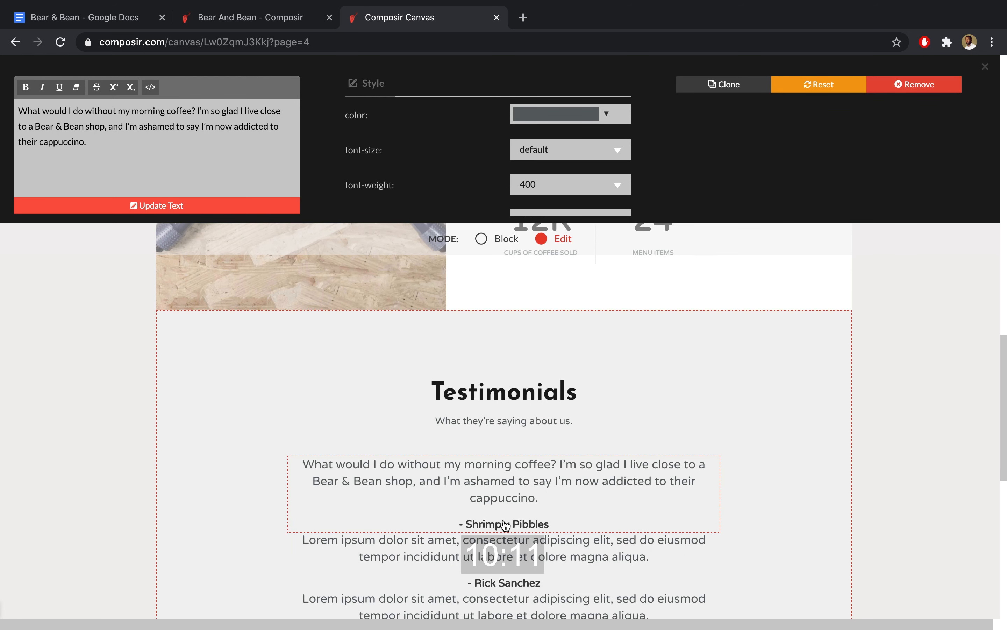
Fill in the authors' names under the testimonials and the second and third quotes from the Bear & Bean document, updating each text
key(ctrl+Tab)
drag(253, 190, 299, 192)
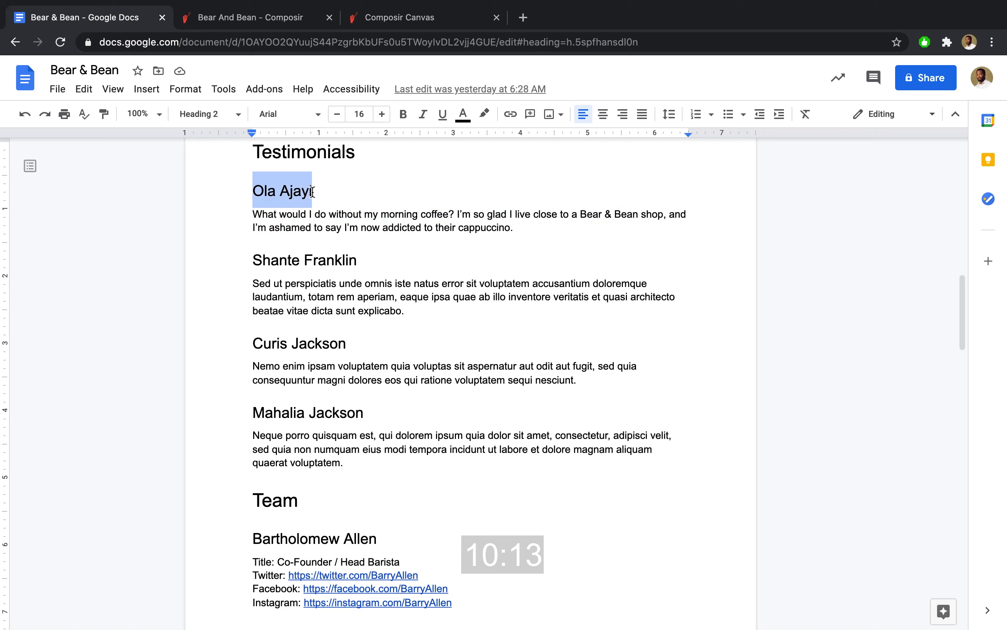
click(450, 19)
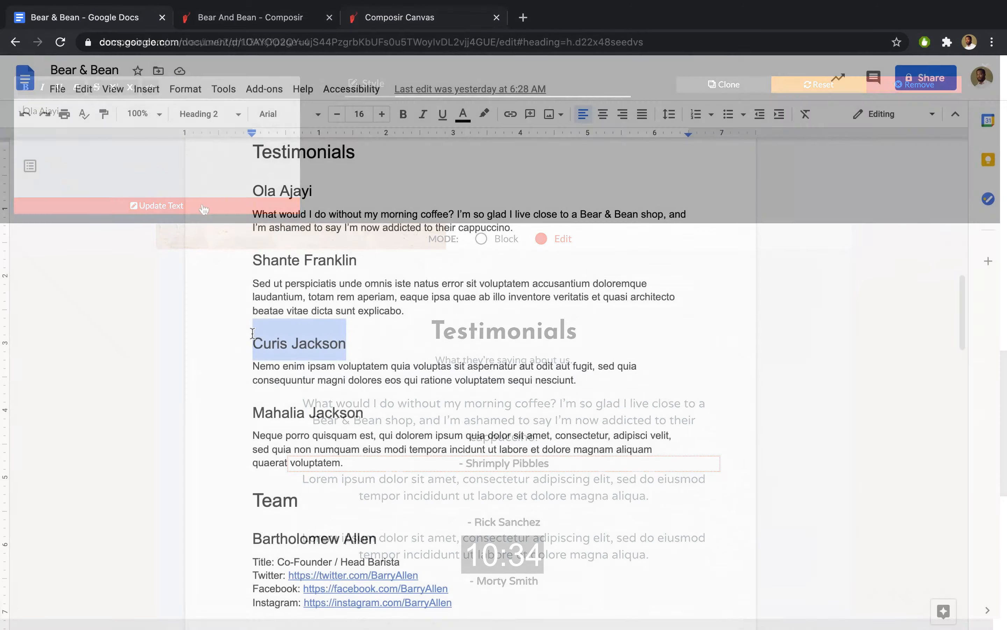
click(400, 21)
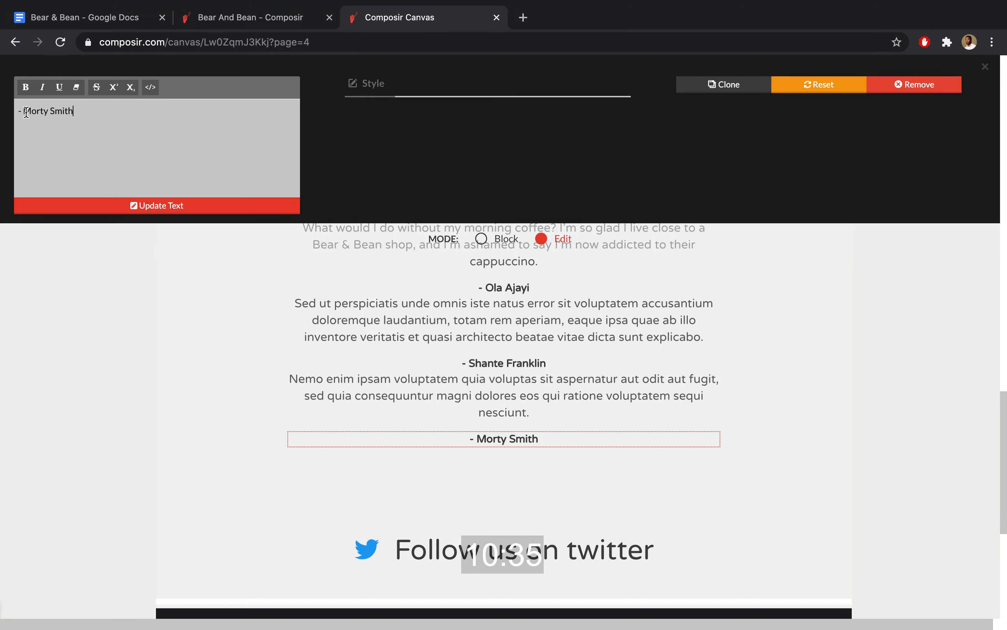
click(142, 206)
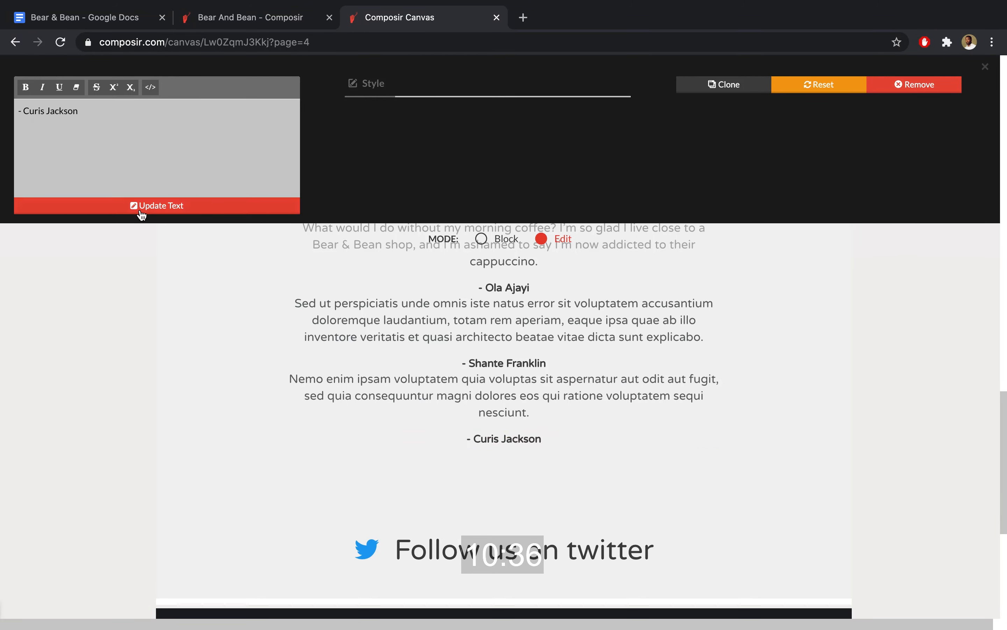
Clone the whole third testimonial, including its author line, to add a fourth one below it, and return to Block mode
click(694, 429)
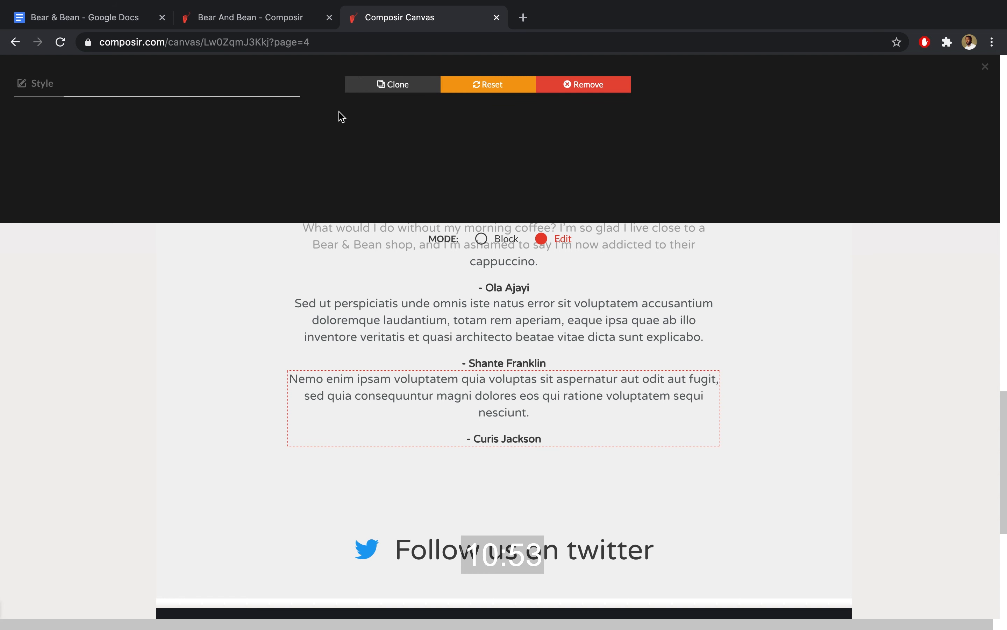
click(405, 83)
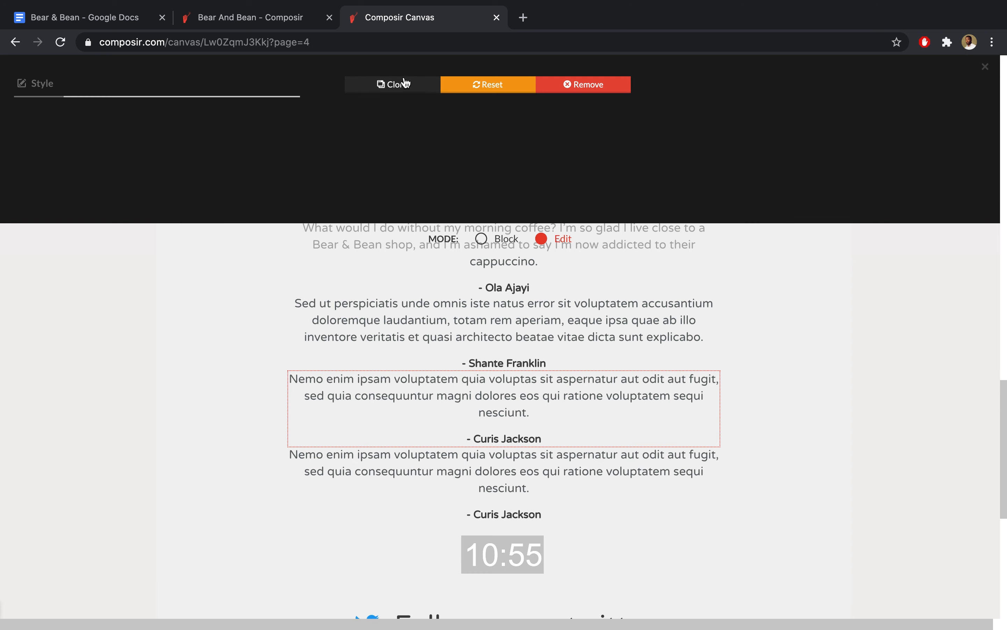
click(495, 238)
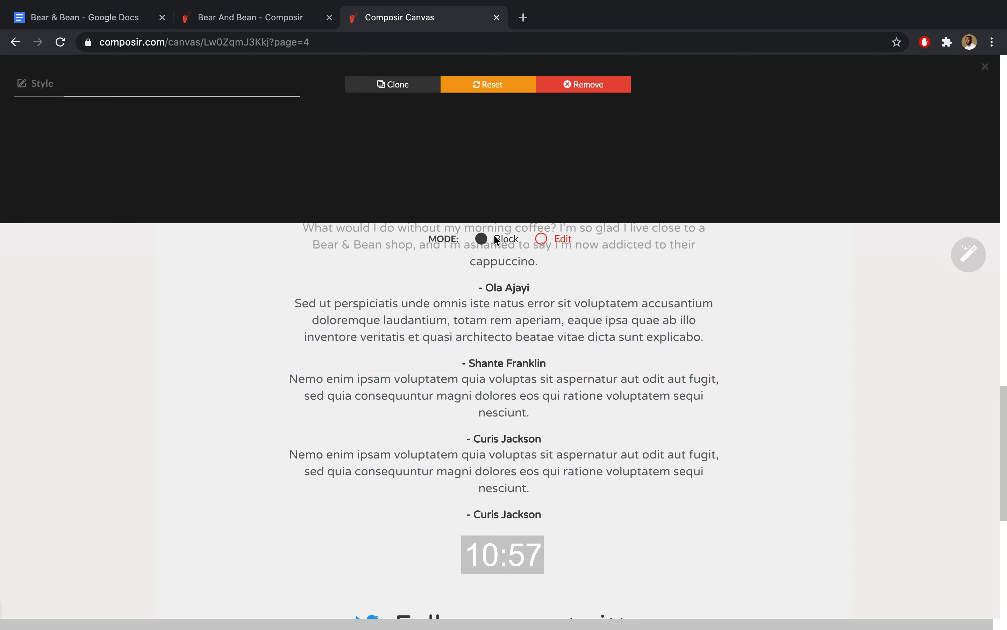
Replace the cloned fourth testimonial's quote with the "Neque porro quisquam est" paragraph from the Bear & Bean document, and update the text
scroll(775, 284, up, 2)
click(548, 74)
click(513, 375)
click(85, 17)
scroll(333, 416, down, 2)
drag(344, 406, 242, 376)
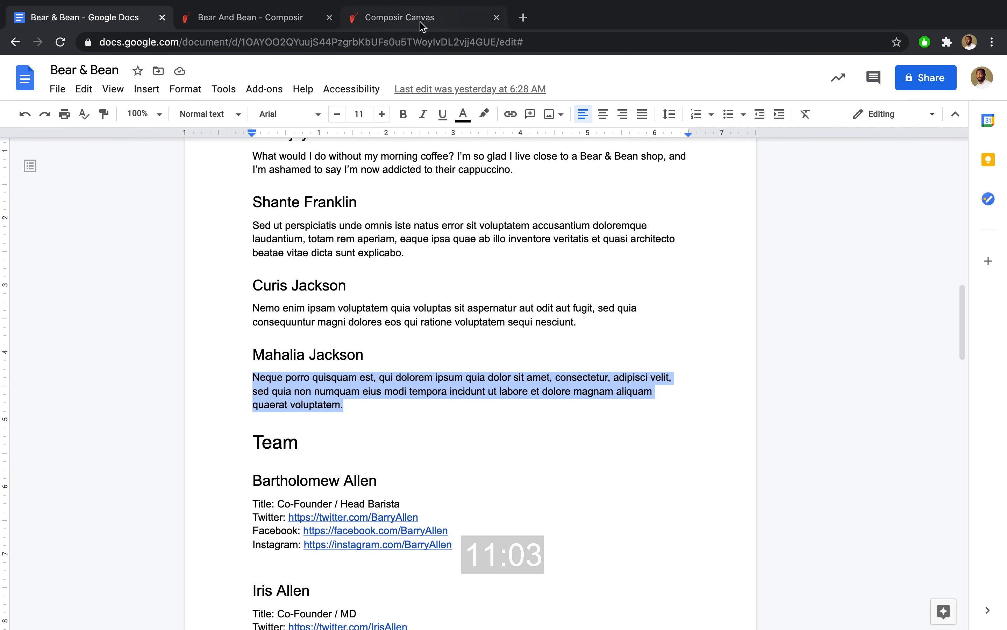
click(452, 23)
triple_click(193, 142)
key(ctrl+v)
click(250, 206)
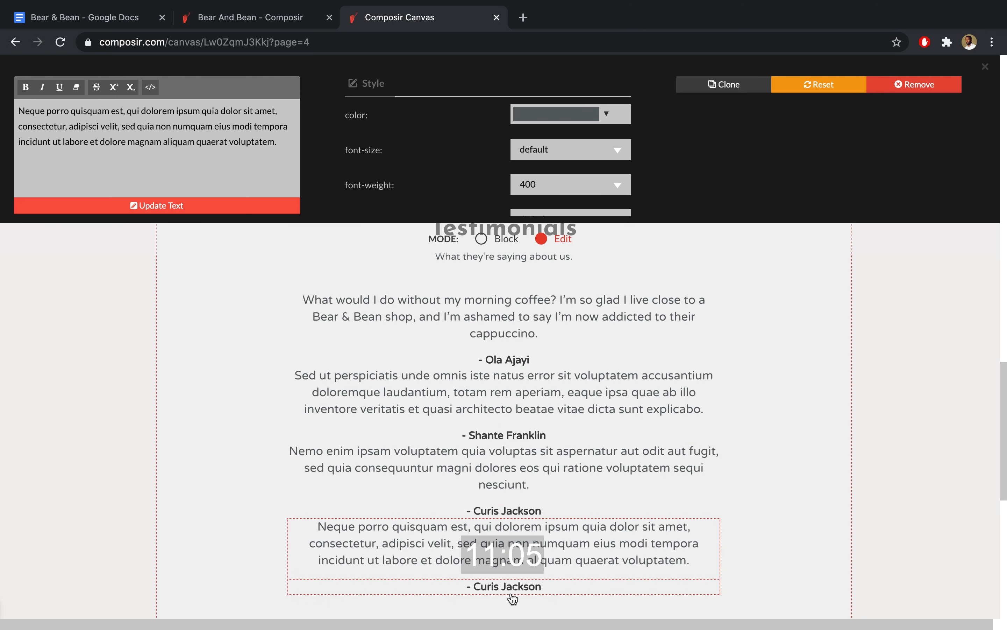
Change the author line under the fourth testimonial to the last customer's name in the document, update the text and return to Block mode
click(491, 585)
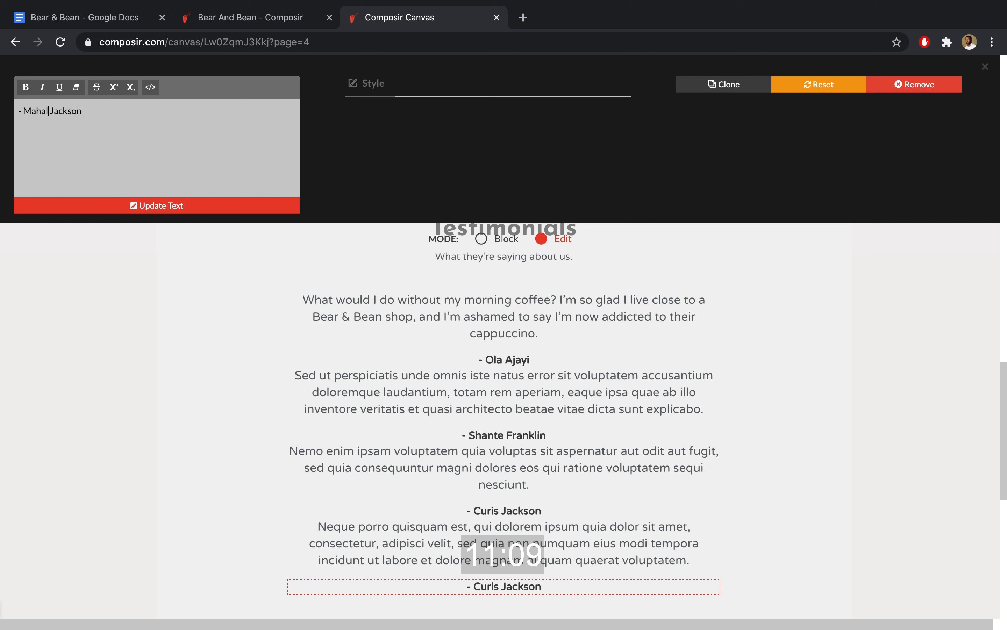
click(48, 206)
click(482, 239)
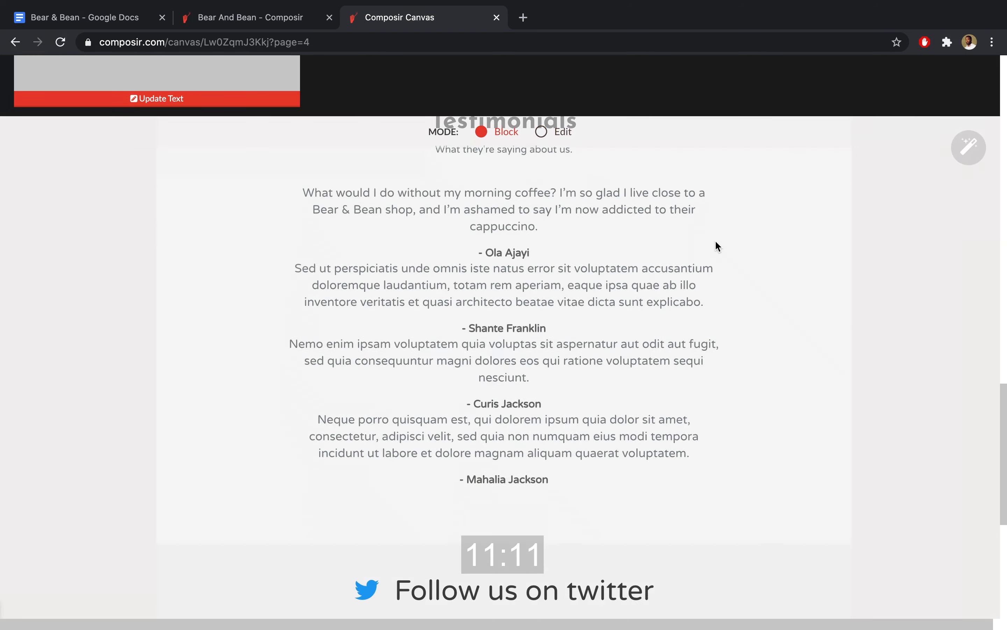
scroll(955, 323, down, 3)
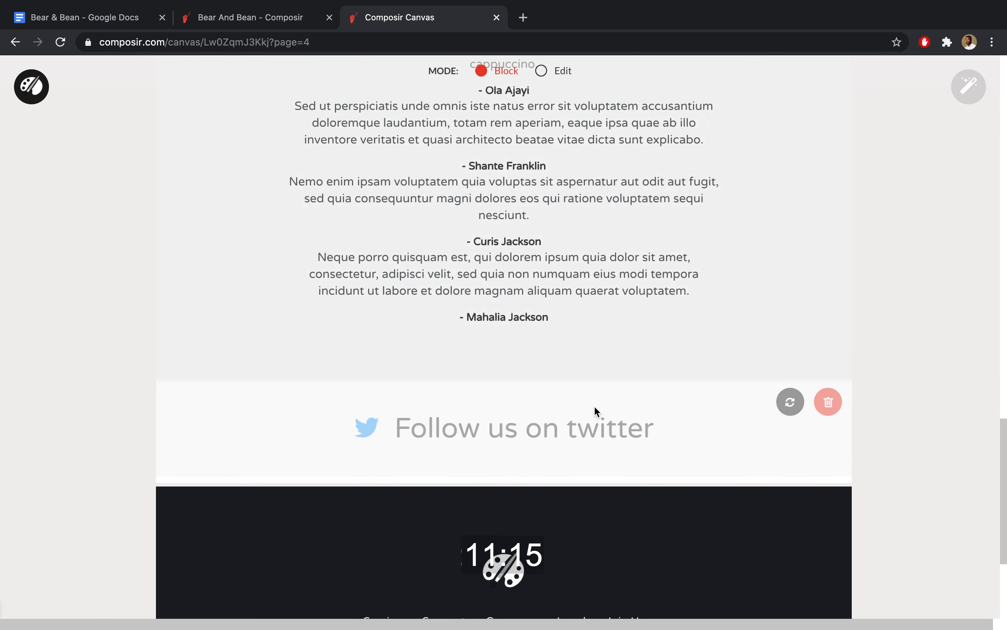
click(565, 81)
click(573, 407)
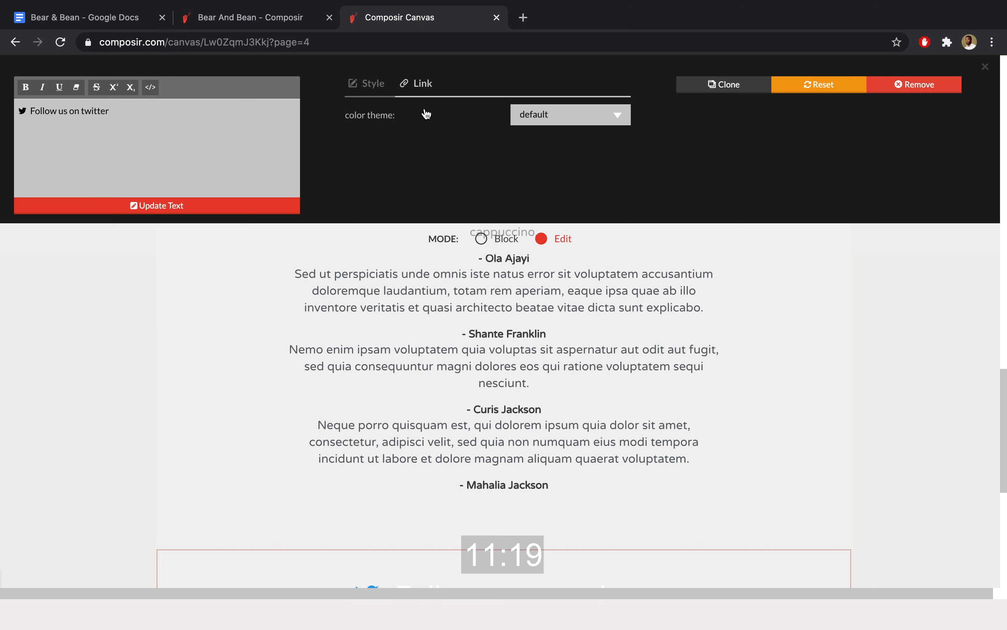
click(425, 85)
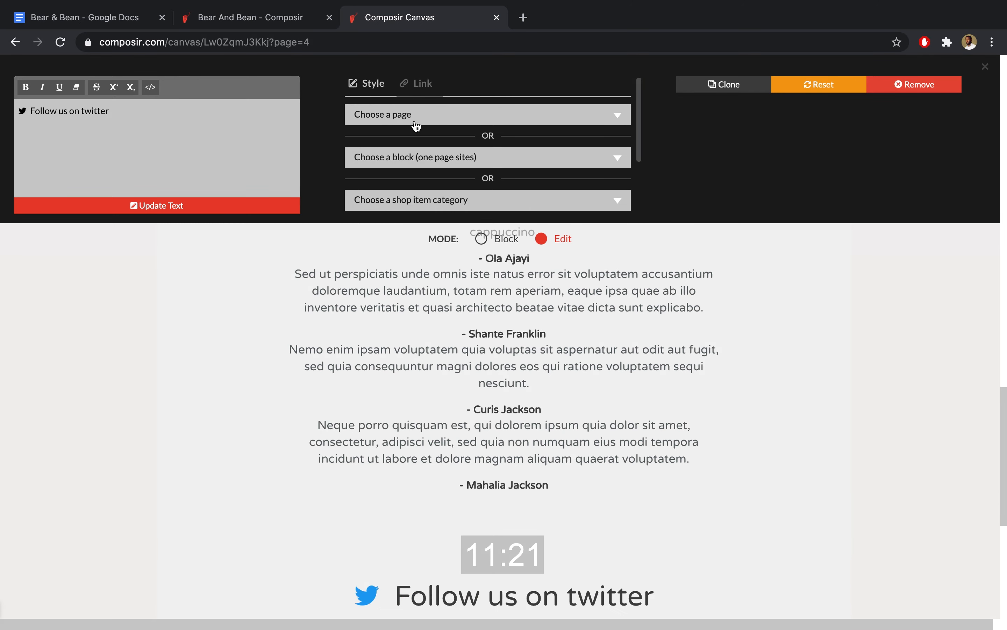
scroll(427, 175, down, 2)
scroll(427, 175, down, 1)
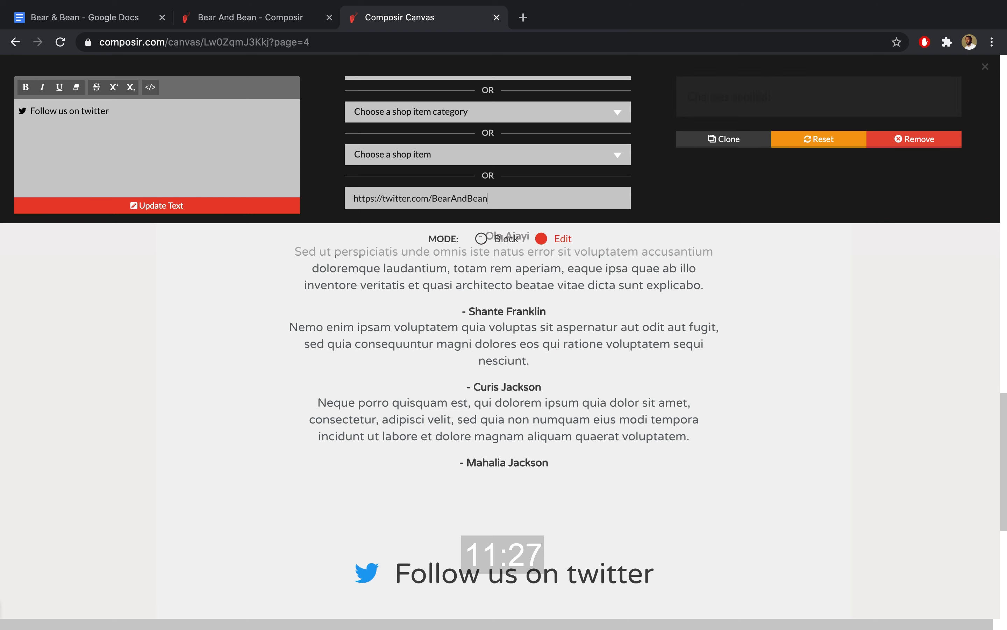
scroll(729, 351, down, 5)
click(507, 240)
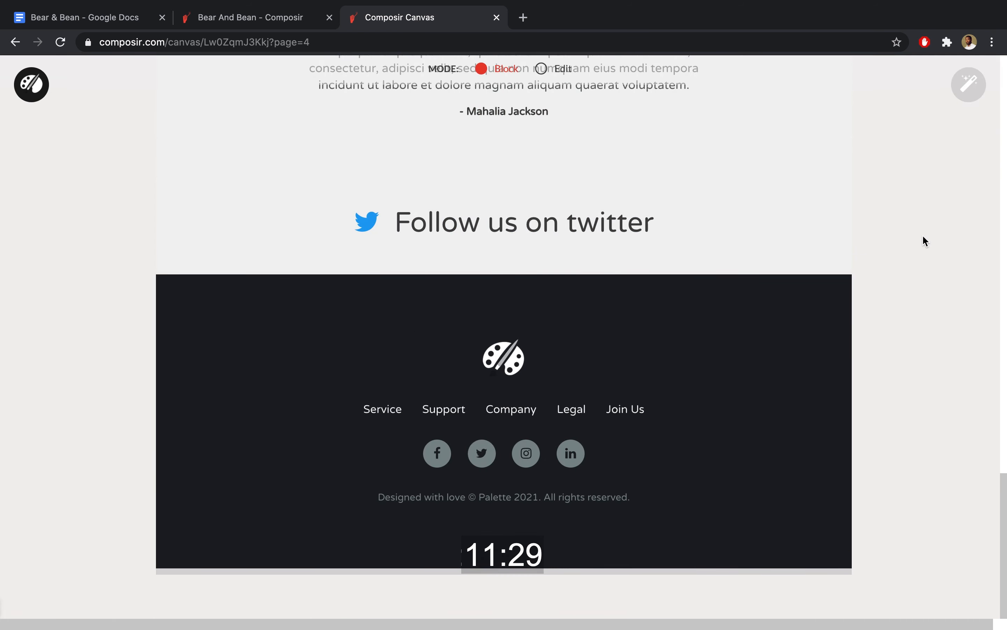
Replace the palette logo in the footer with icon-white.png from the Bear & Bean folder
click(542, 71)
click(504, 356)
click(209, 141)
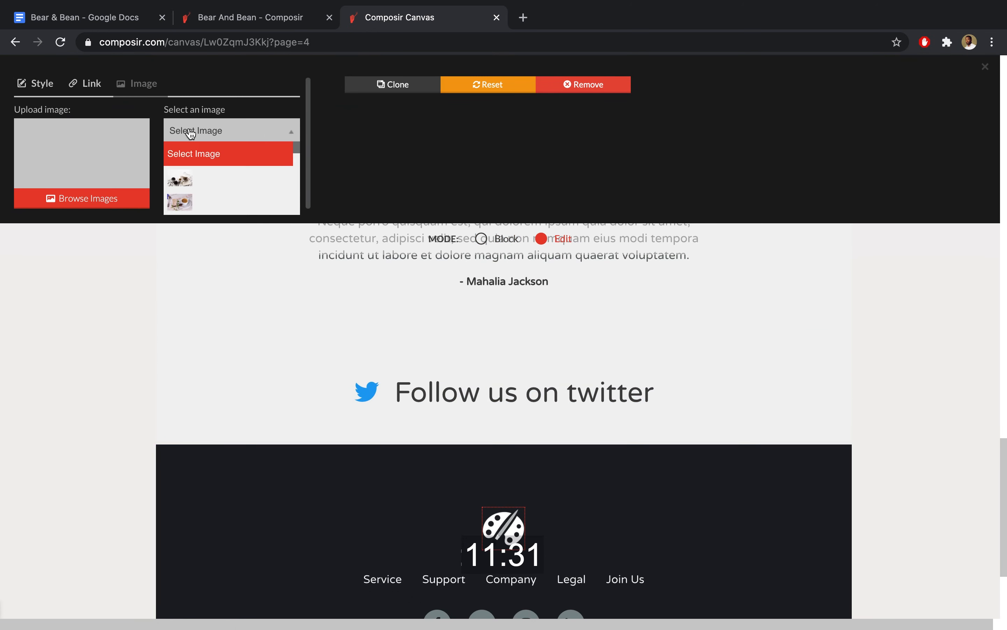
click(98, 200)
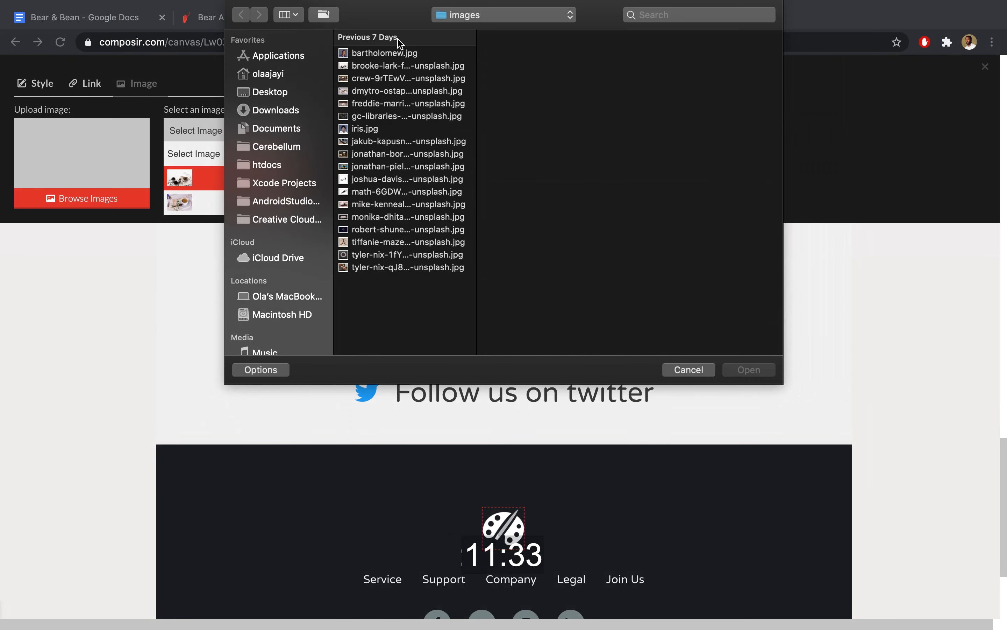
click(504, 15)
click(516, 29)
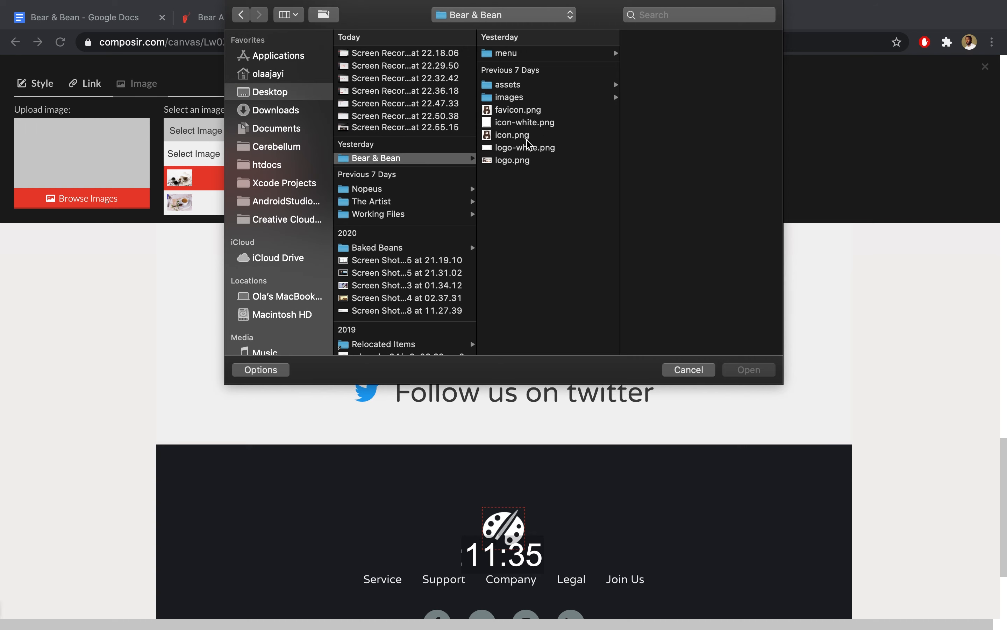
click(525, 122)
click(749, 370)
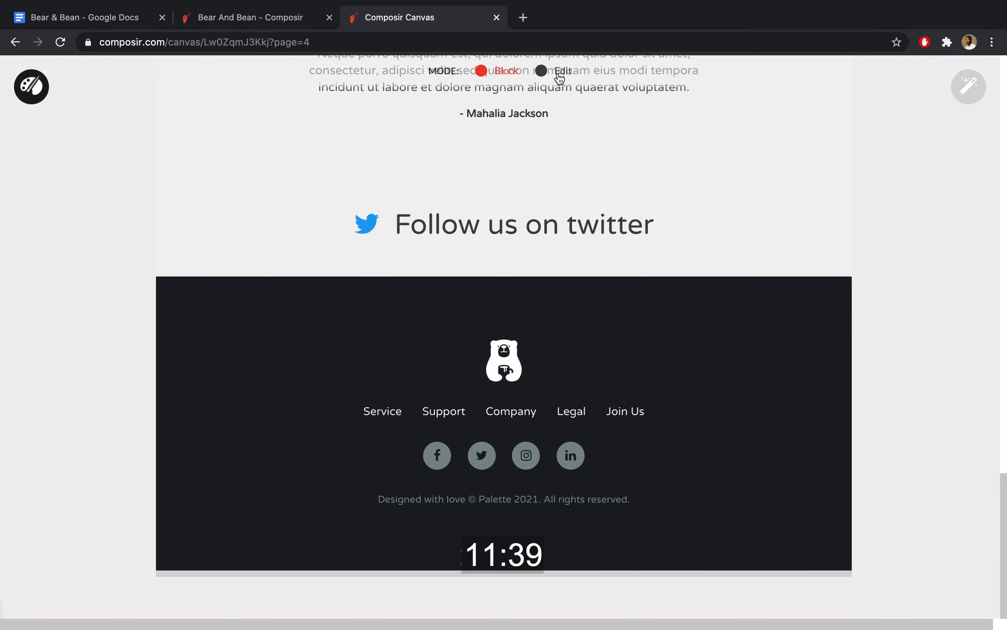
Remove the Join Us and Legal links from the footer menu, confirming the removal
click(618, 420)
click(901, 86)
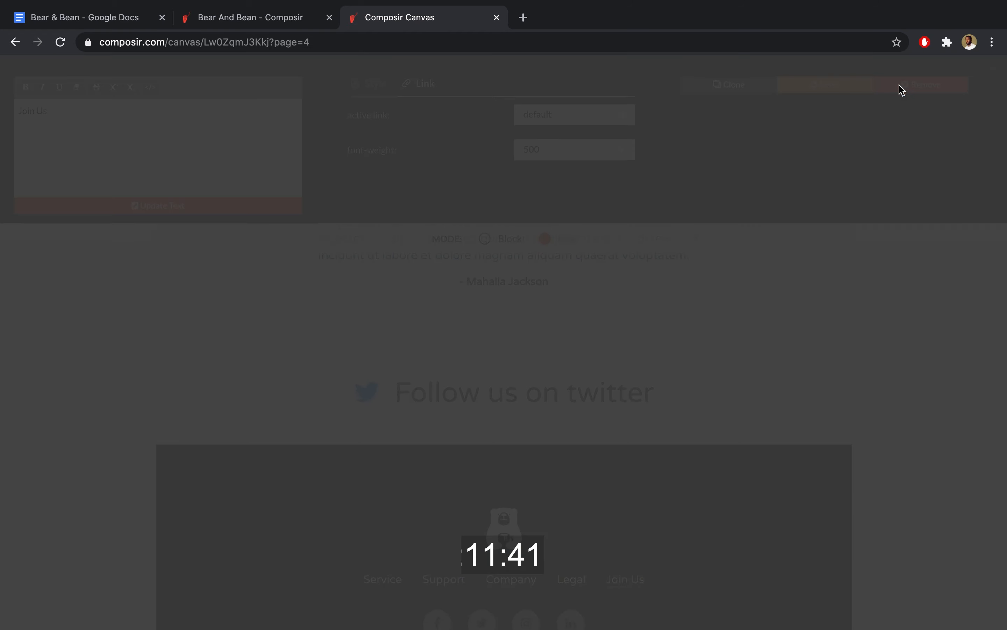
click(603, 272)
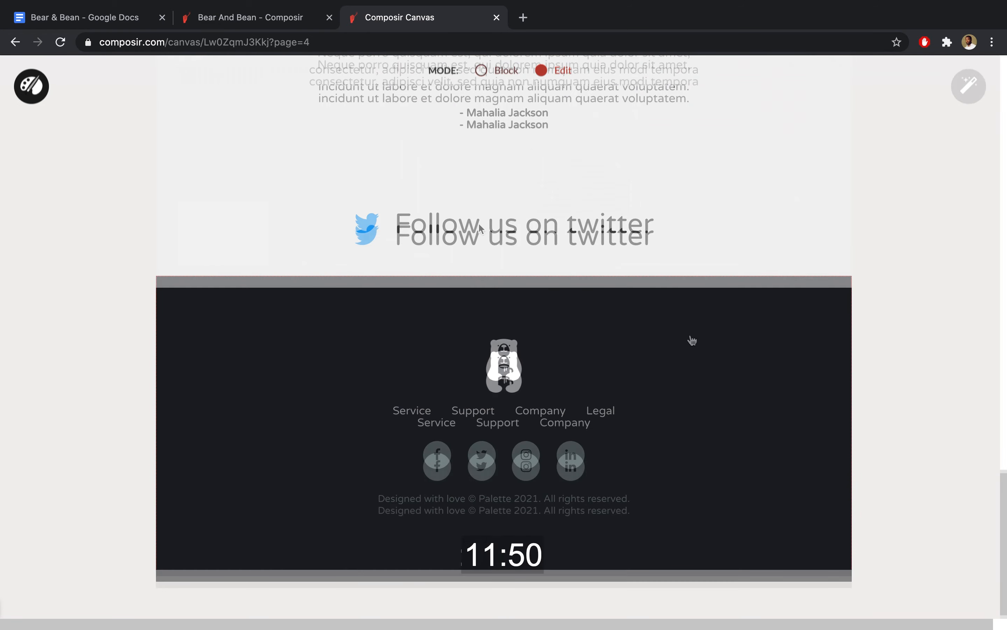
Rename the footer links Service, Support and Company to "The Company", "Our Menu" and "Reach Out"
click(439, 424)
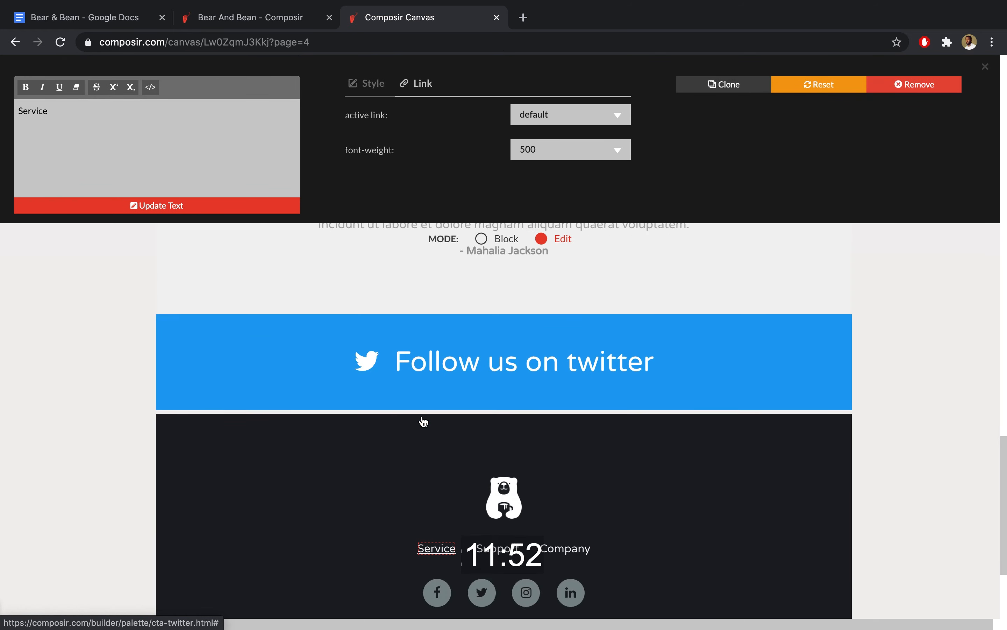
scroll(423, 422, down, 4)
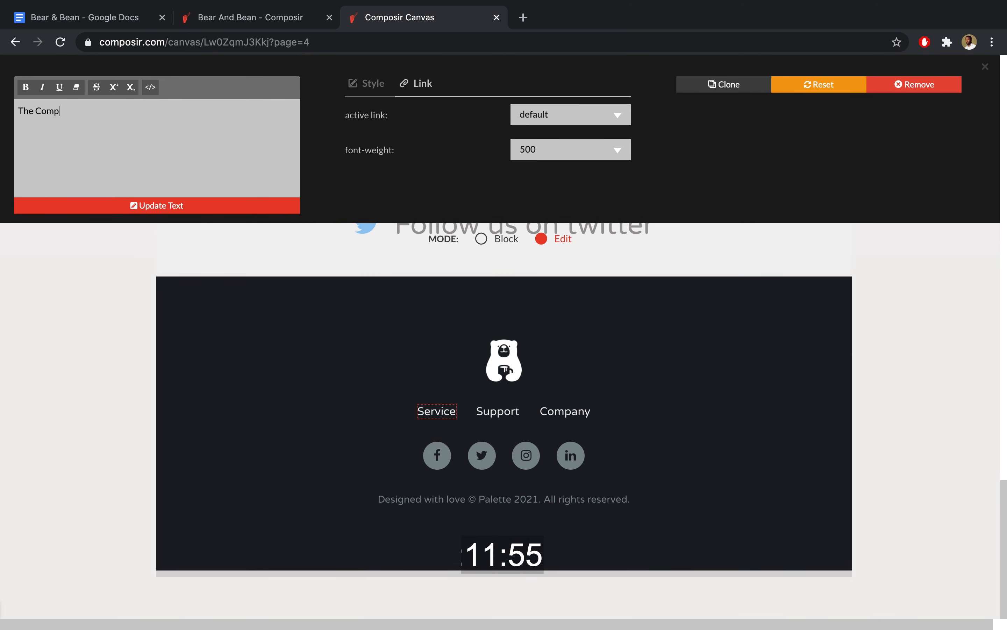
click(131, 210)
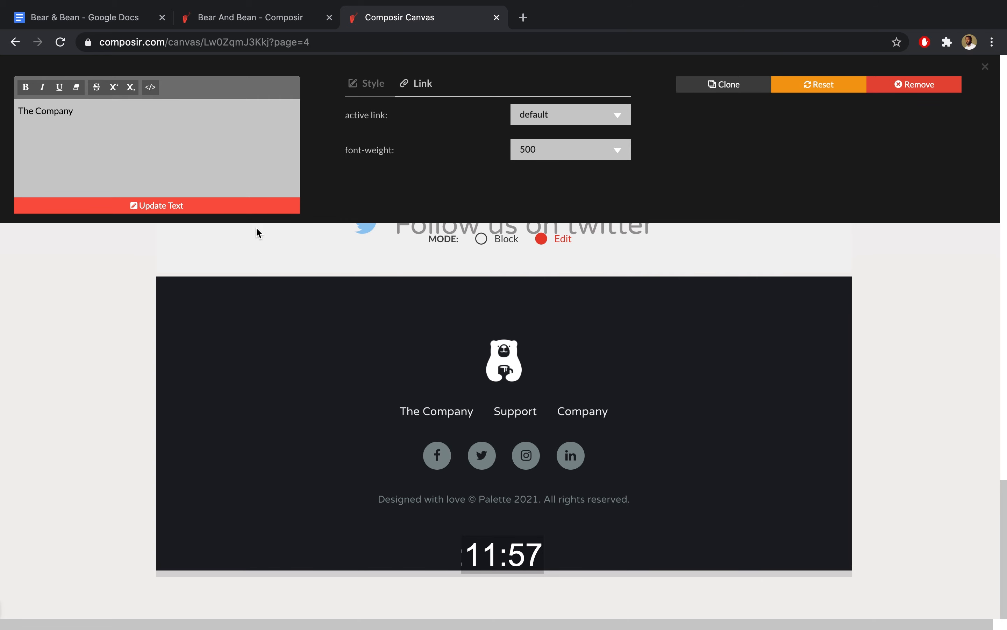
click(511, 413)
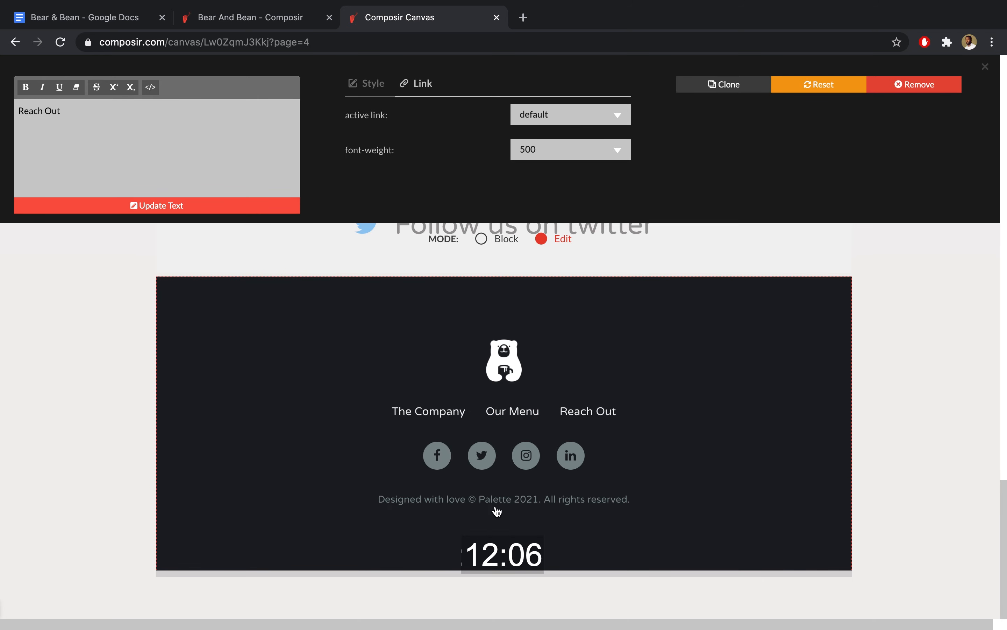
Change the footer notice to "Copyright © Bear & Bean 2021. All rights reserved.", update the text and return to Block mode
click(386, 498)
drag(96, 111, 17, 111)
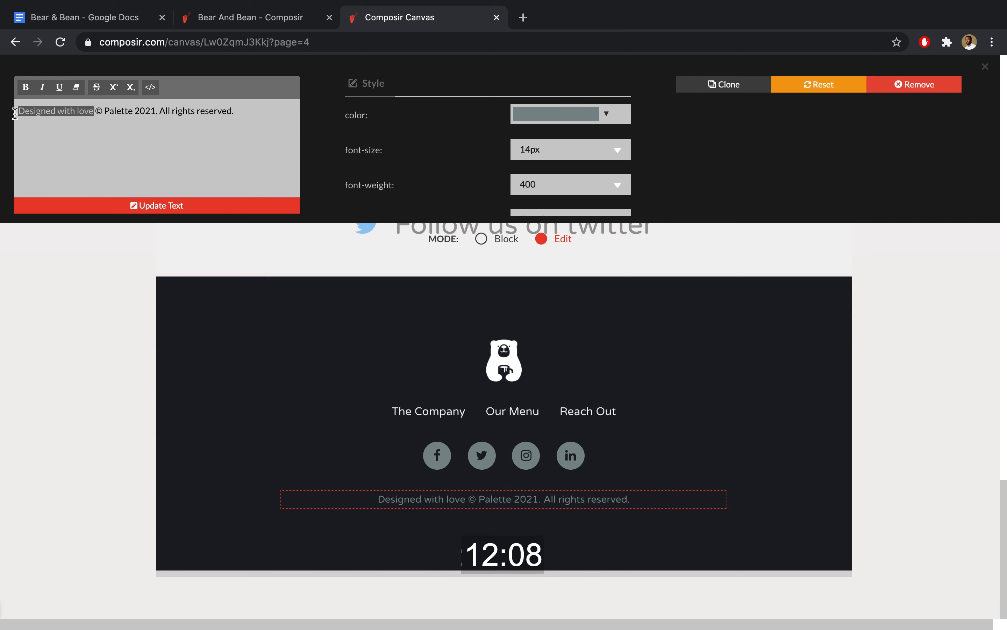
text(Copyright © )
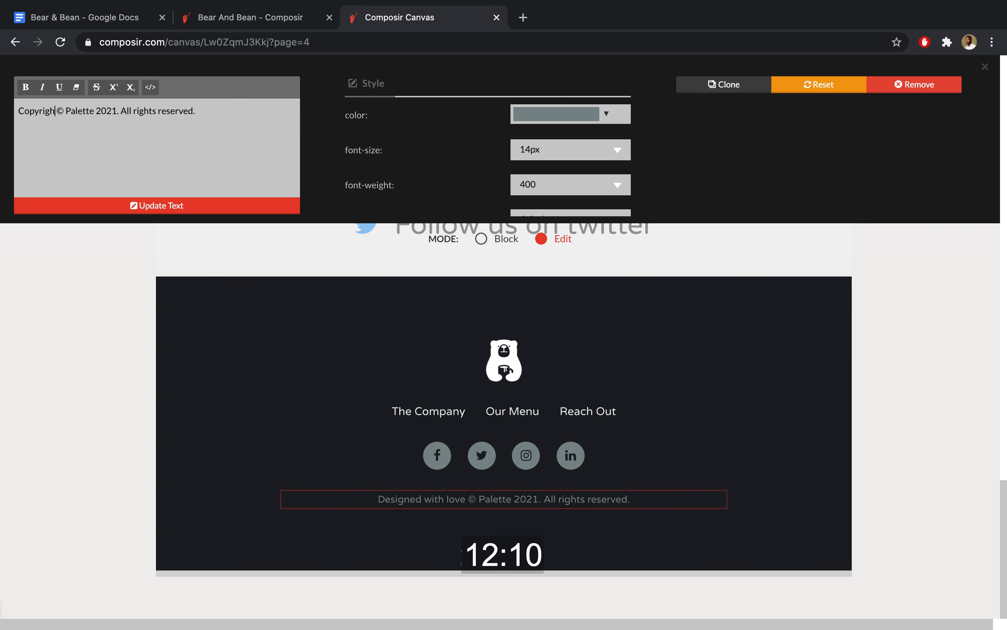
text(Bear & B)
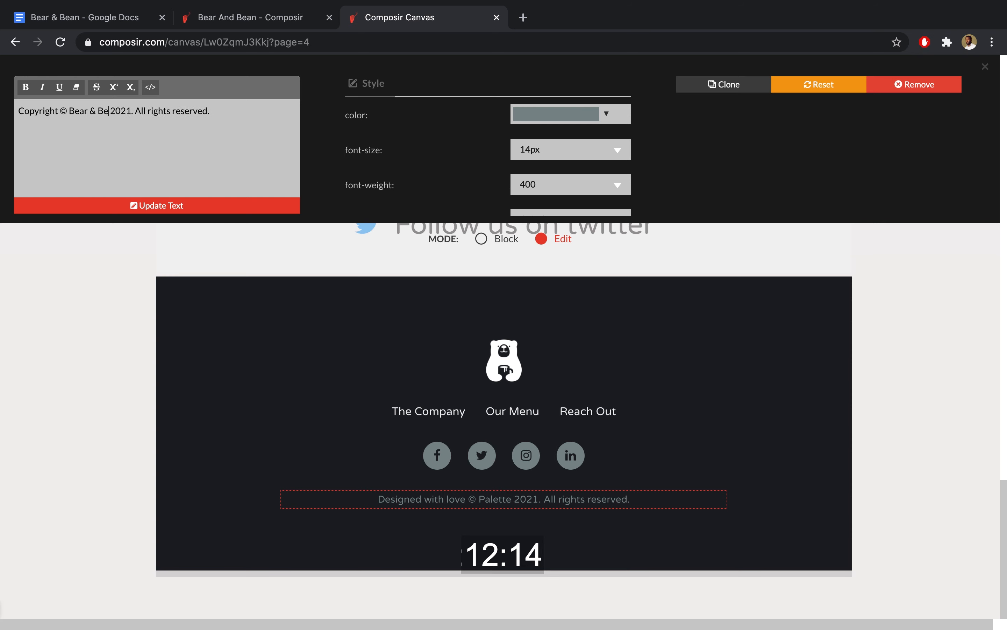
text(ean)
click(158, 203)
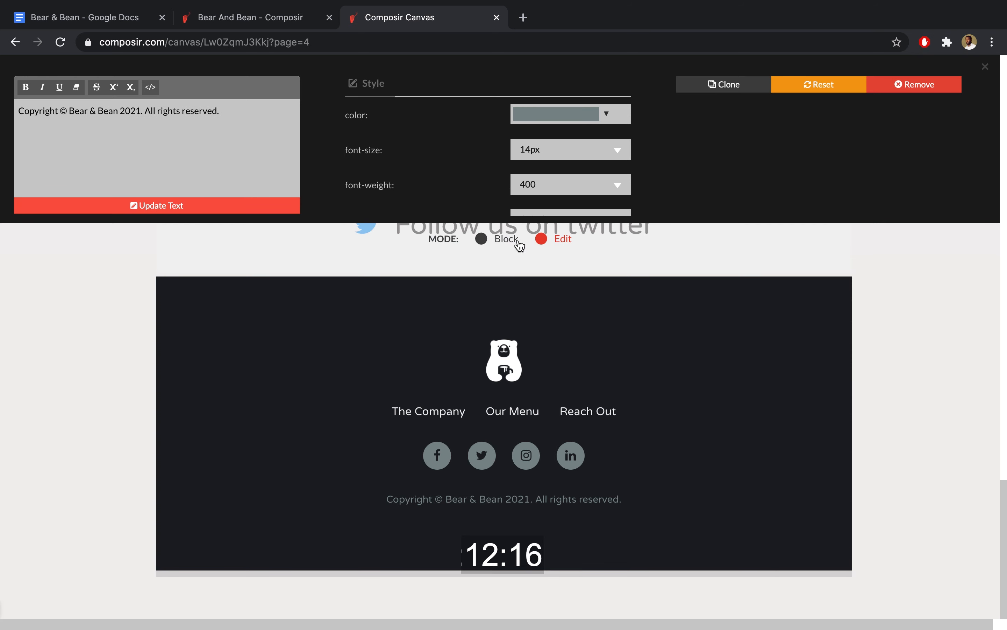
click(519, 245)
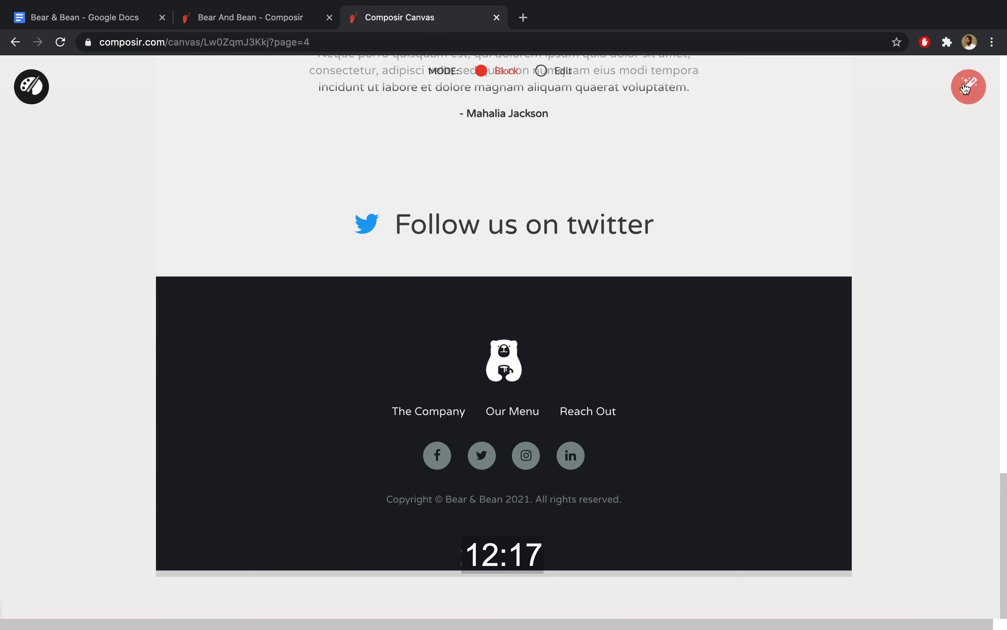
Update the social links in the footer and navigation from the site's social media settings, and close the settings
click(966, 85)
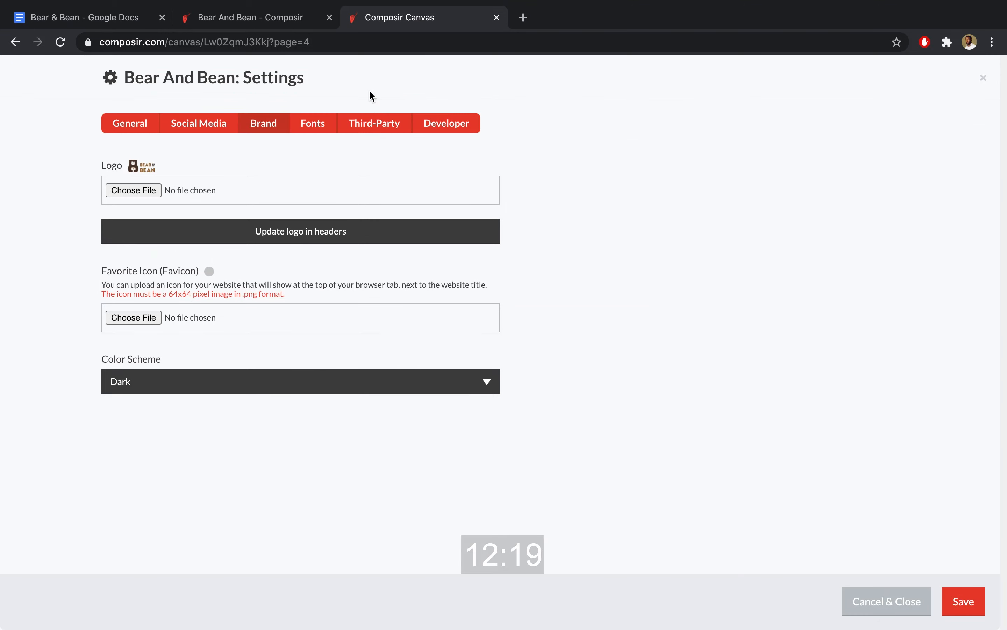
click(219, 127)
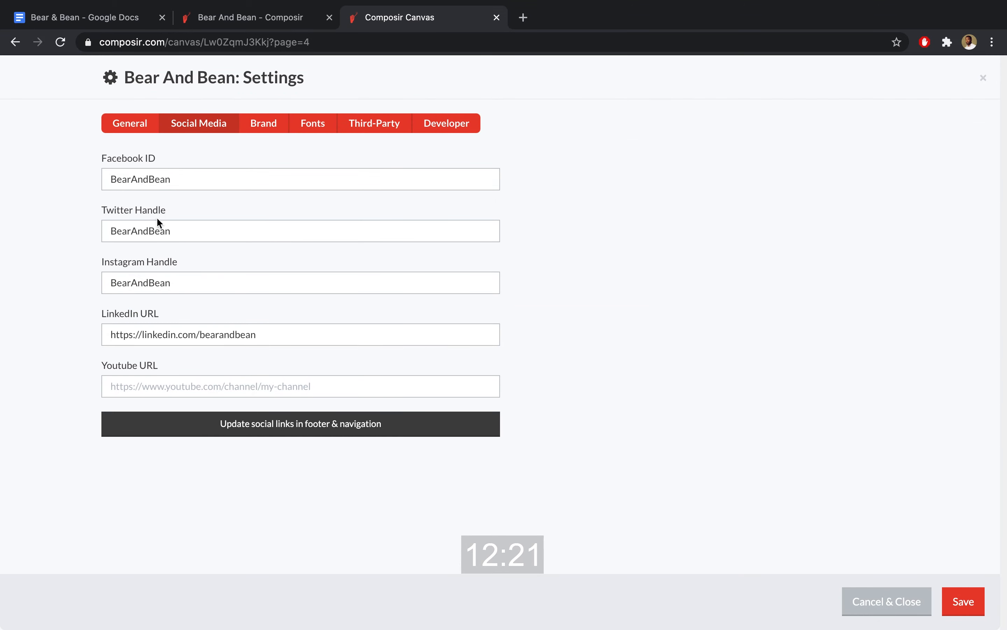
click(317, 416)
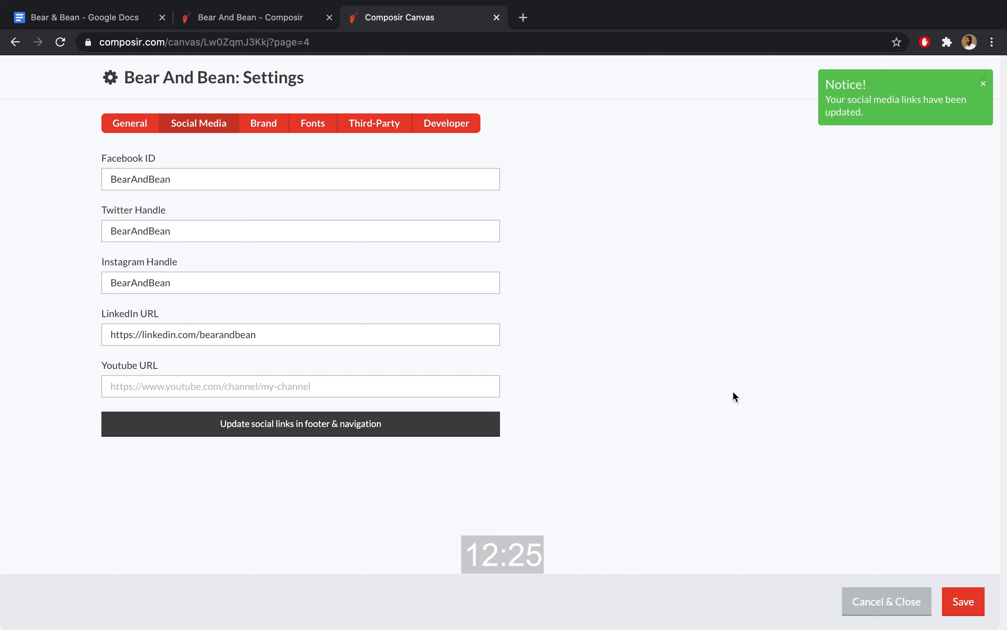
click(886, 602)
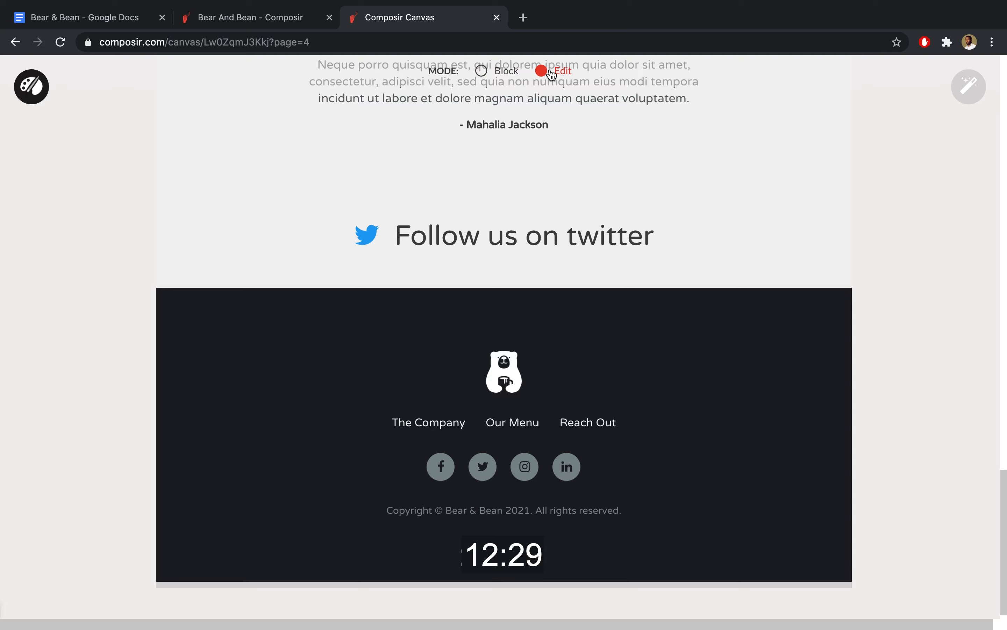
Open the about page in Edit mode and change its page title to "About Us"
scroll(893, 175, up, 20)
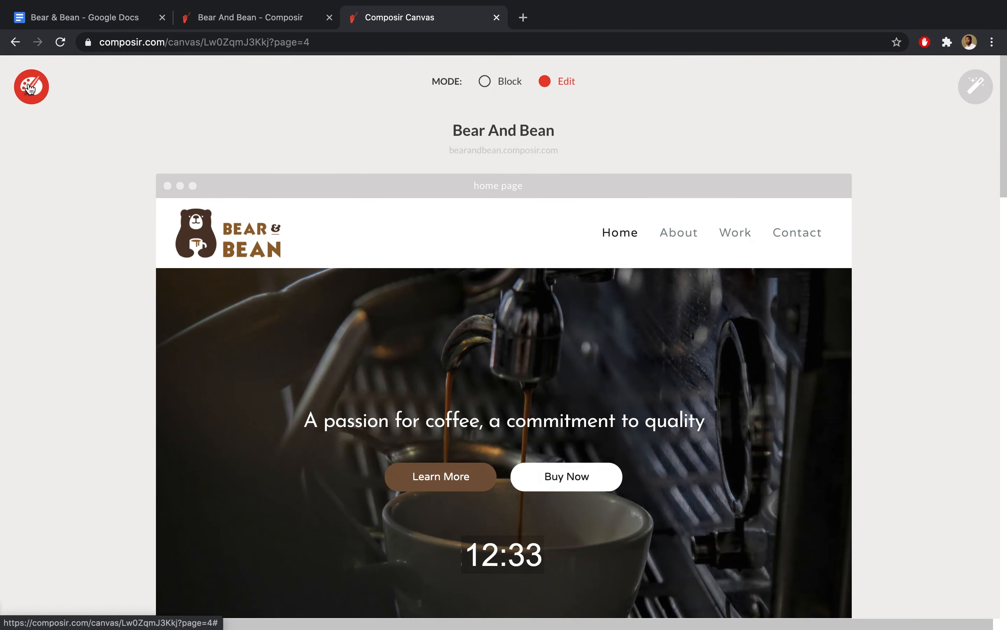
click(30, 87)
click(23, 401)
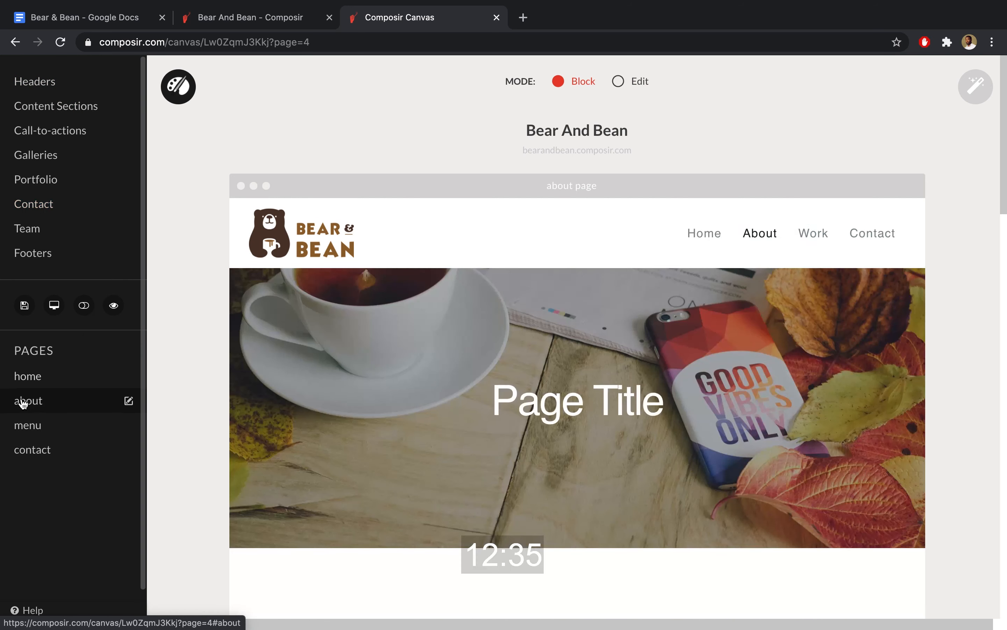
click(182, 93)
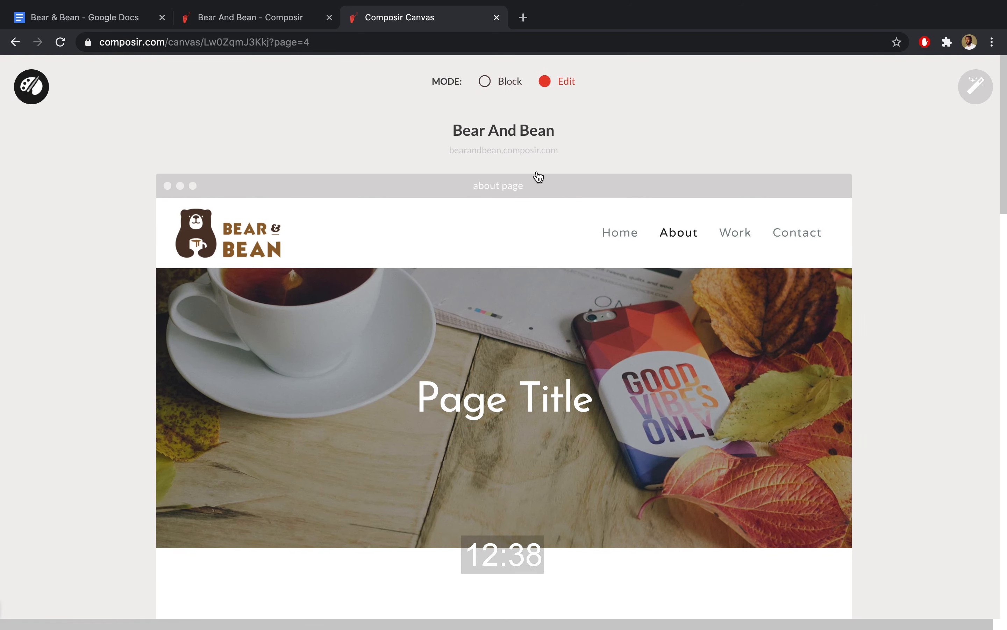
click(522, 410)
click(68, 205)
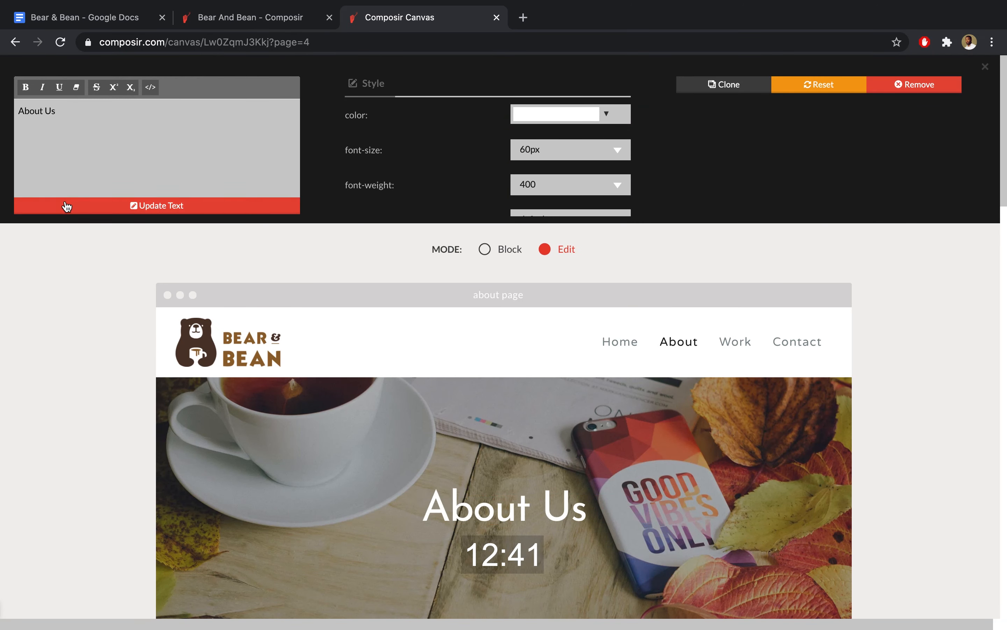
Replace the About Us banner background with the uploaded photo of a coffee cup and chocolate, and return to Block mode
scroll(99, 333, down, 3)
click(261, 470)
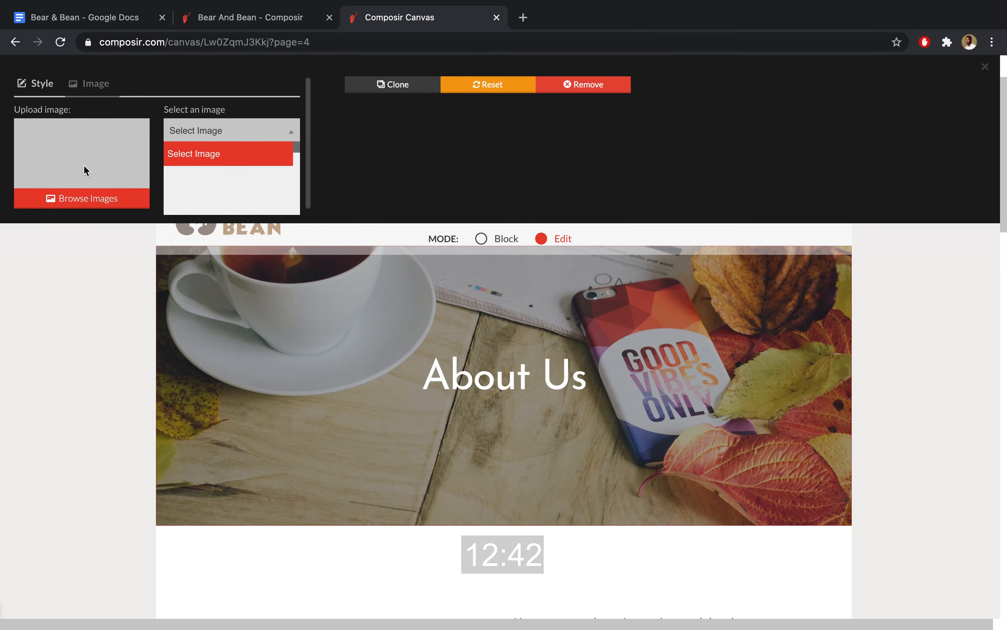
click(258, 151)
click(277, 132)
click(235, 202)
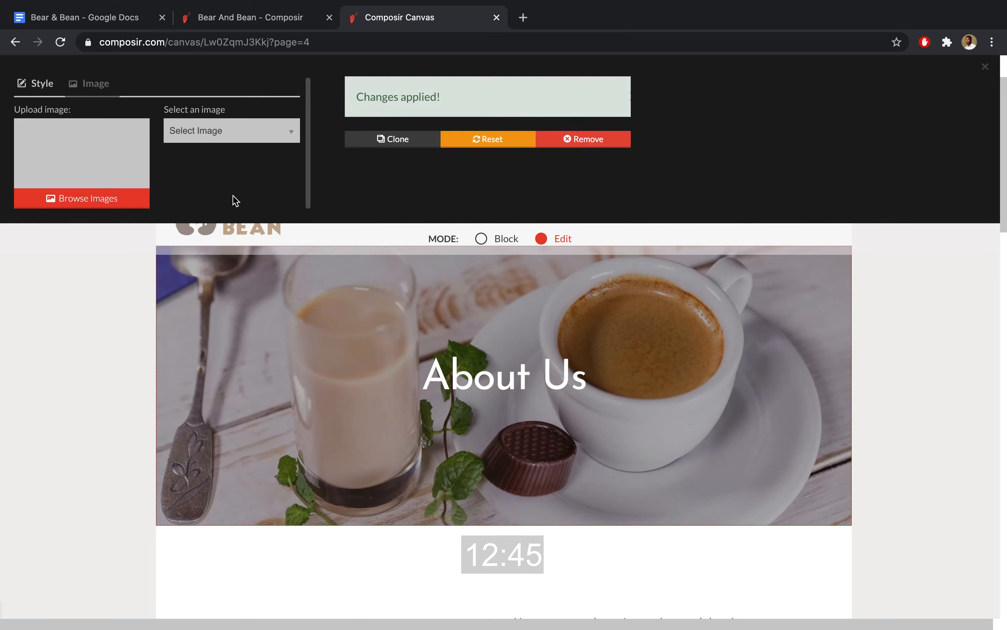
click(482, 239)
Replace the about page's block quotation with the opening "We are proud of our coffee shop" paragraph from the Bear & Bean Google Doc
scroll(627, 302, down, 5)
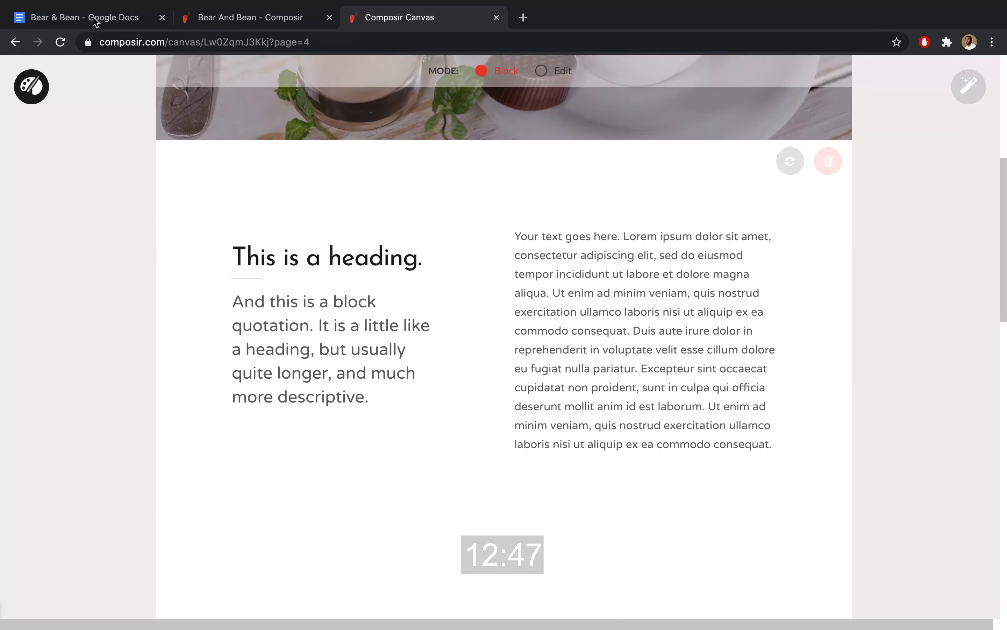
click(92, 18)
scroll(355, 220, up, 20)
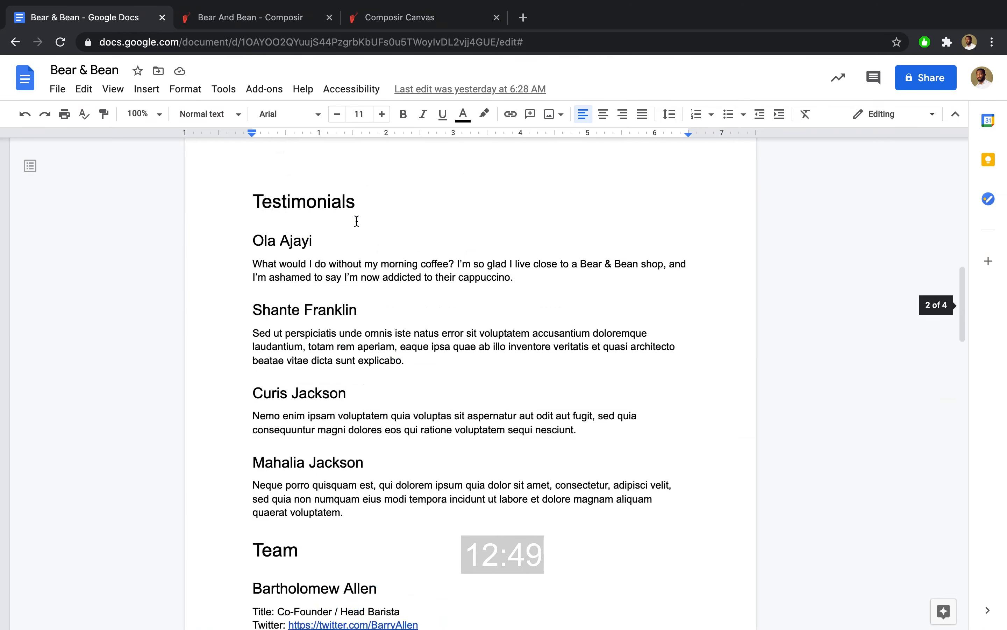
drag(252, 303, 471, 323)
key(ctrl+c)
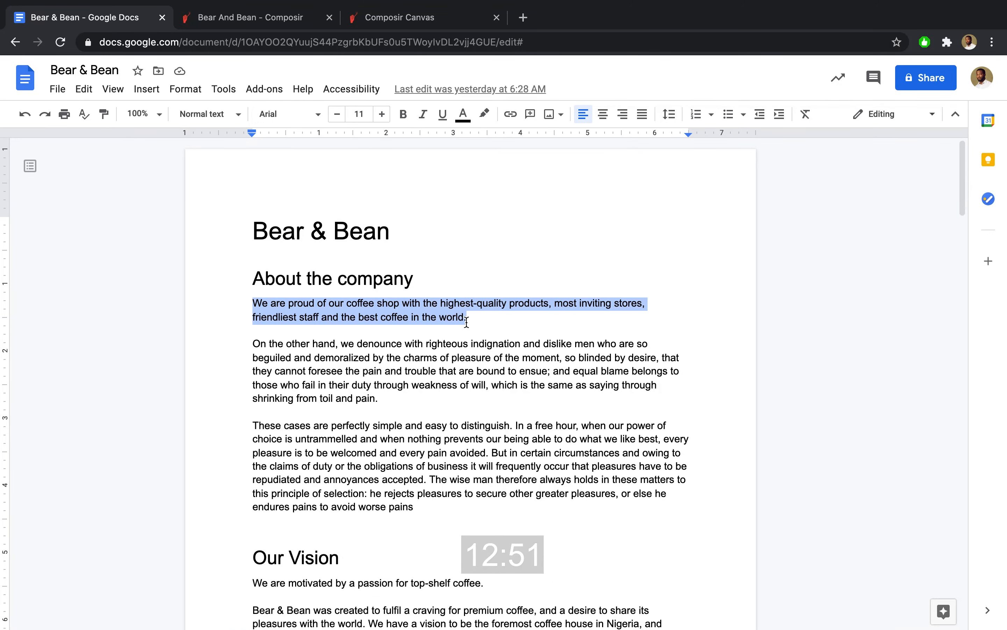
click(387, 17)
click(541, 71)
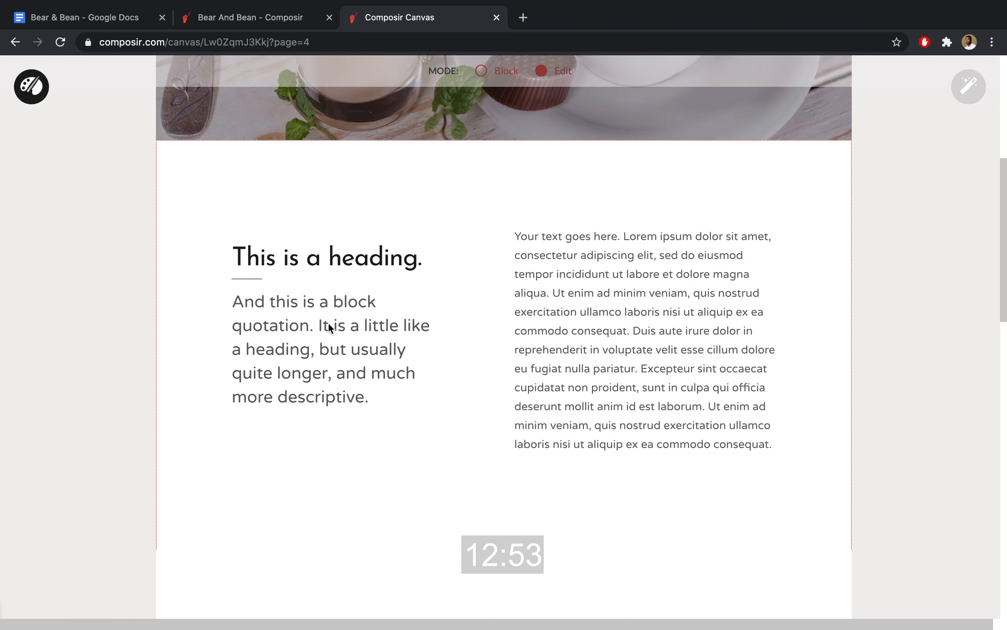
click(316, 348)
key(ctrl+a)
key(ctrl+v)
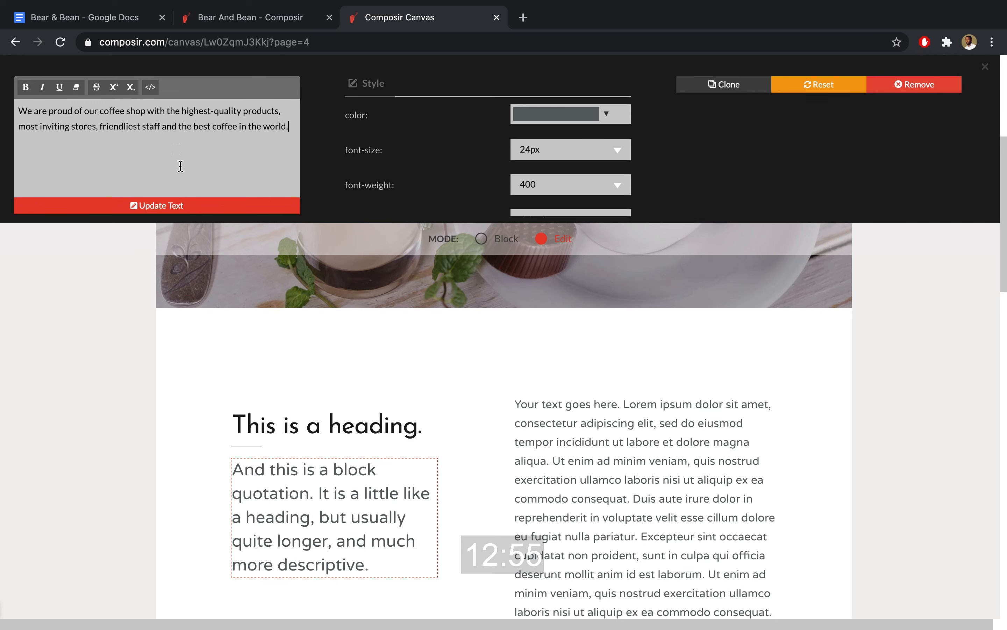
click(180, 206)
Change the heading above the block quotation to "A passion for coffee" and update the text
click(269, 428)
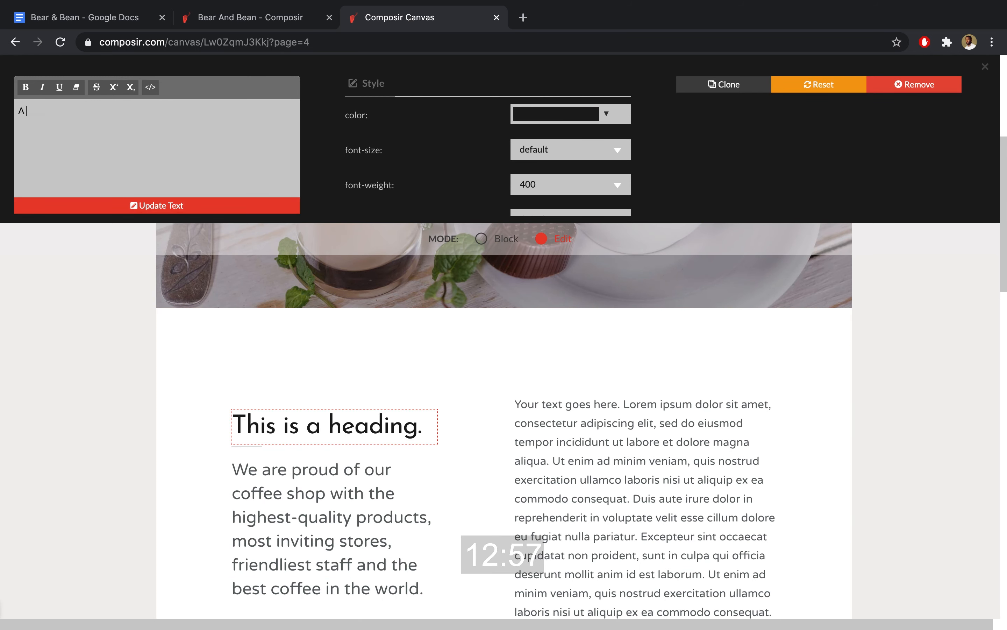
text(A passion for coffee)
click(152, 204)
Replace the placeholder body paragraph with the "On the other hand" paragraph from the Google Doc and update the text
scroll(620, 345, down, 1)
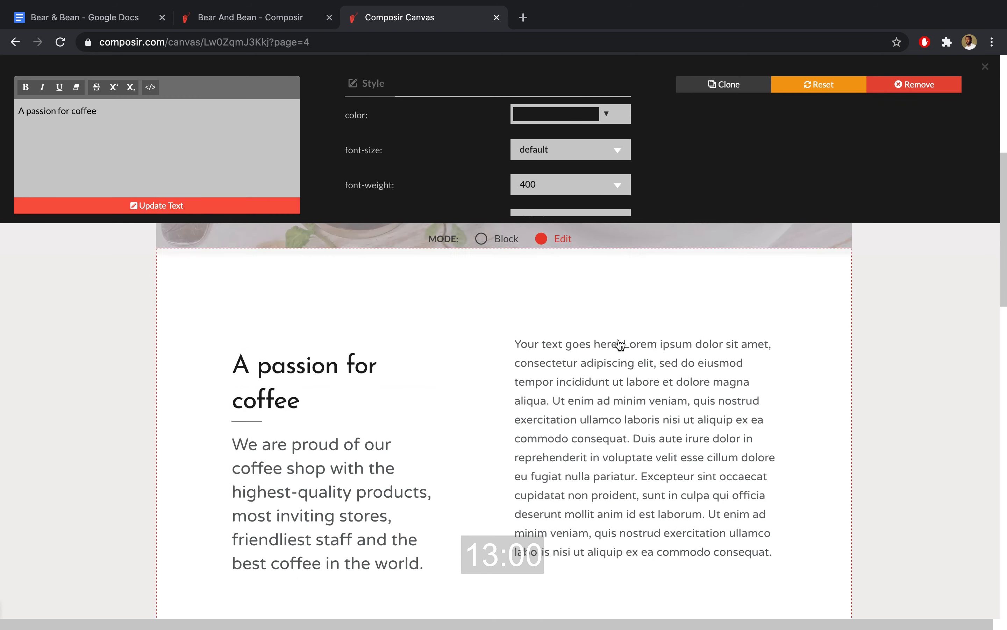
click(622, 428)
click(220, 146)
key(ctrl+a)
key(BackSpace)
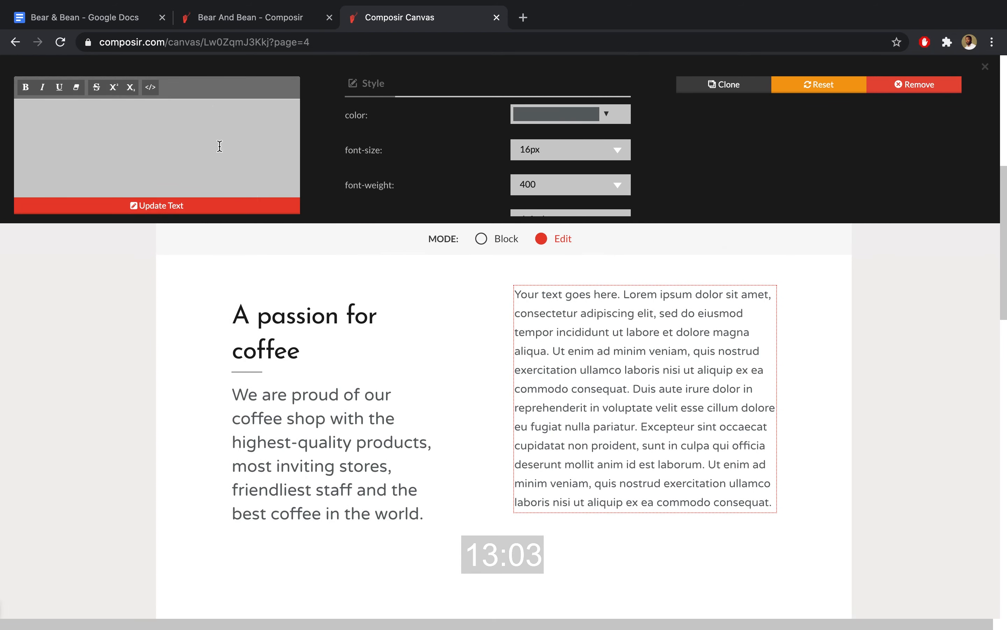
click(105, 17)
drag(253, 345, 379, 399)
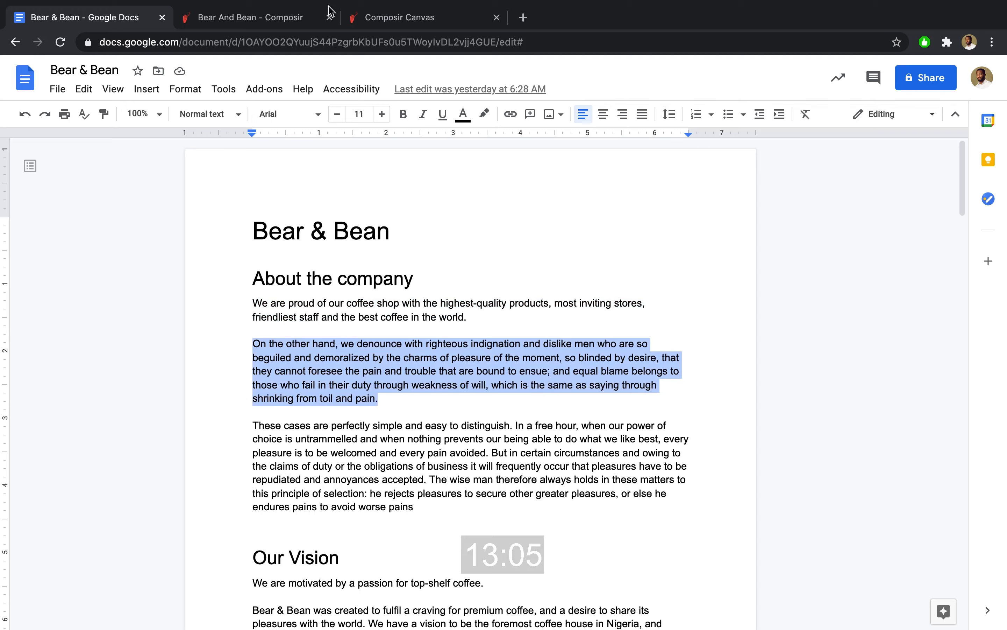
key(ctrl+c)
click(394, 17)
key(ctrl+v)
click(264, 205)
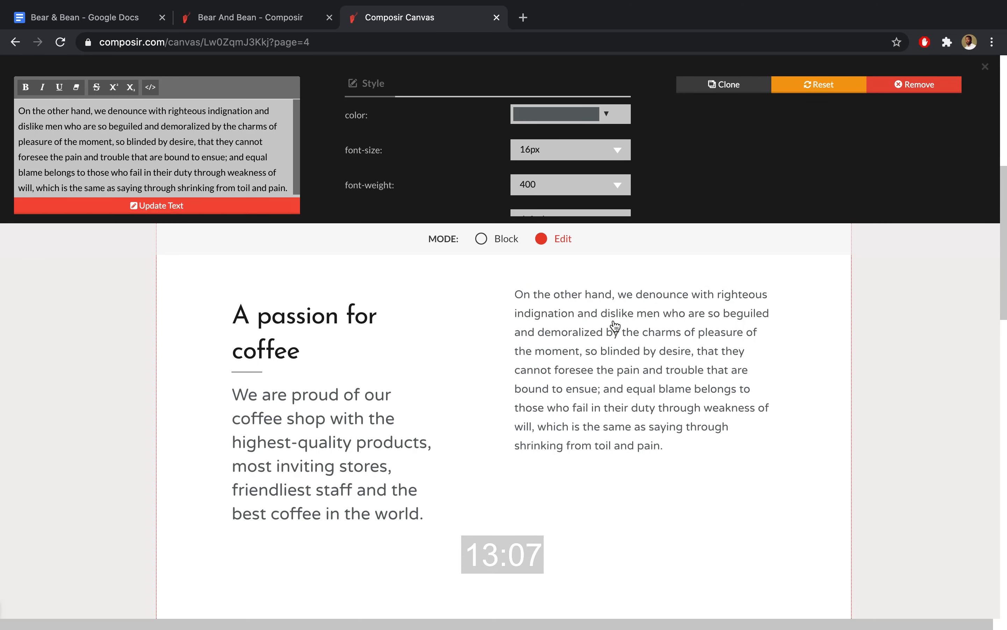
Clone the body paragraph, replace the copy's text with the document's "These cases are perfectly simple" paragraph, and return to Block mode
click(724, 84)
scroll(668, 318, down, 2)
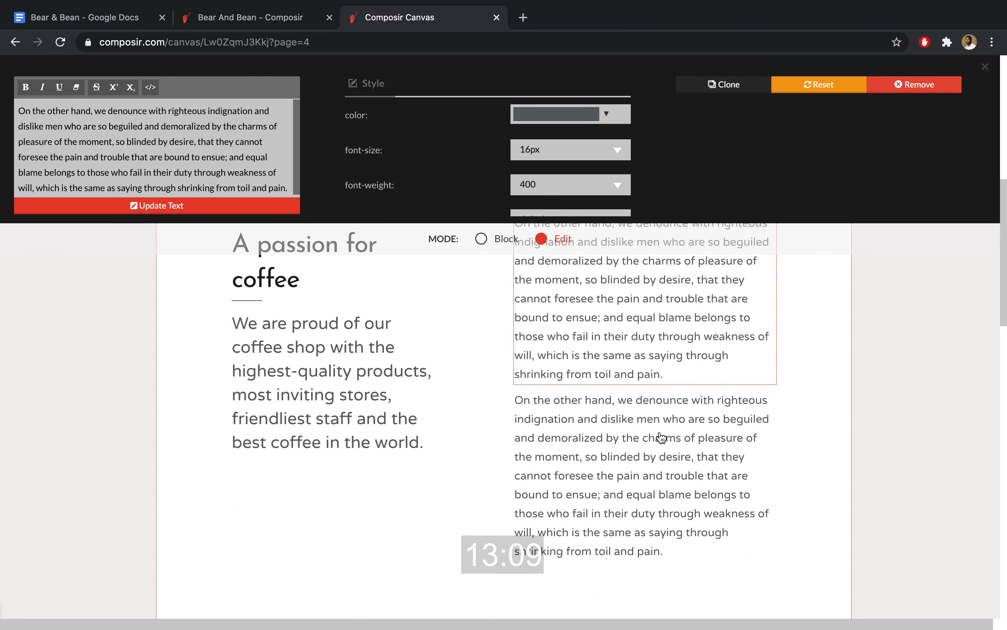
triple_click(203, 153)
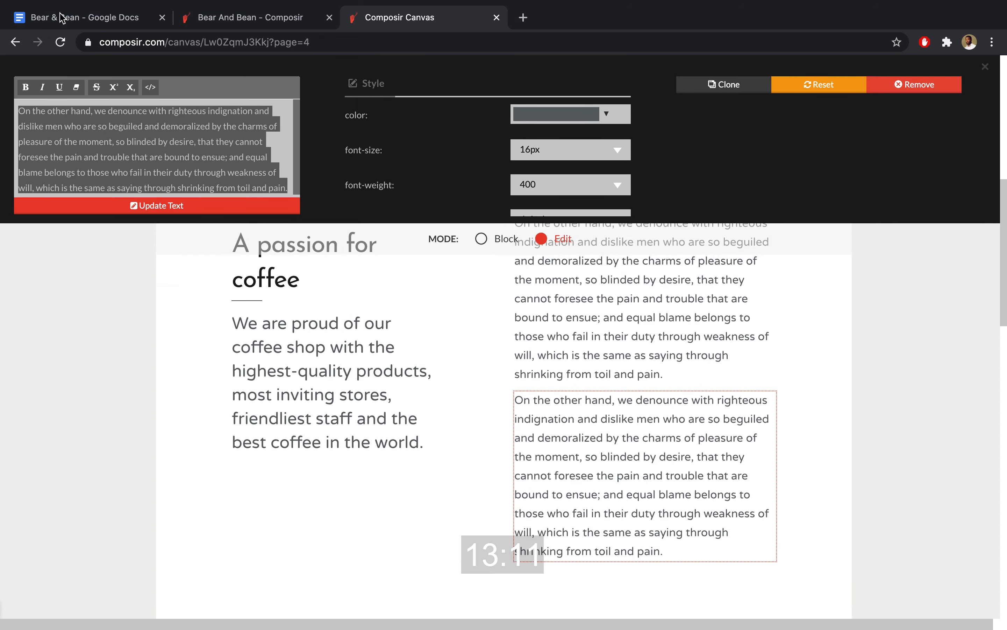
click(84, 17)
triple_click(417, 433)
key(ctrl+c)
click(437, 16)
key(ctrl+v)
click(227, 206)
click(481, 239)
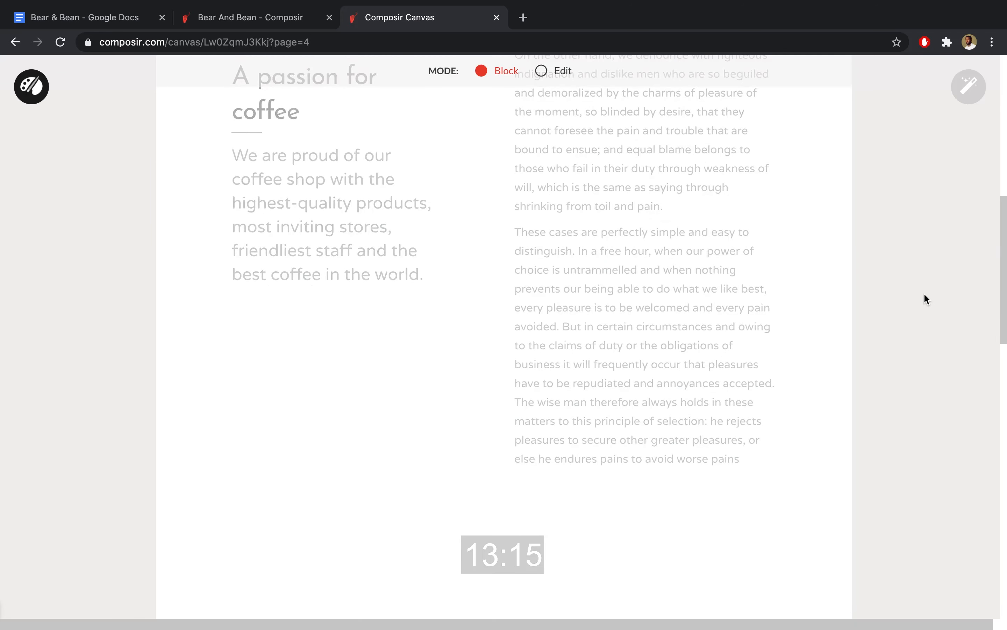
Set the background color of The Team section to light grey in Edit mode
scroll(924, 293, up, 5)
scroll(924, 293, down, 15)
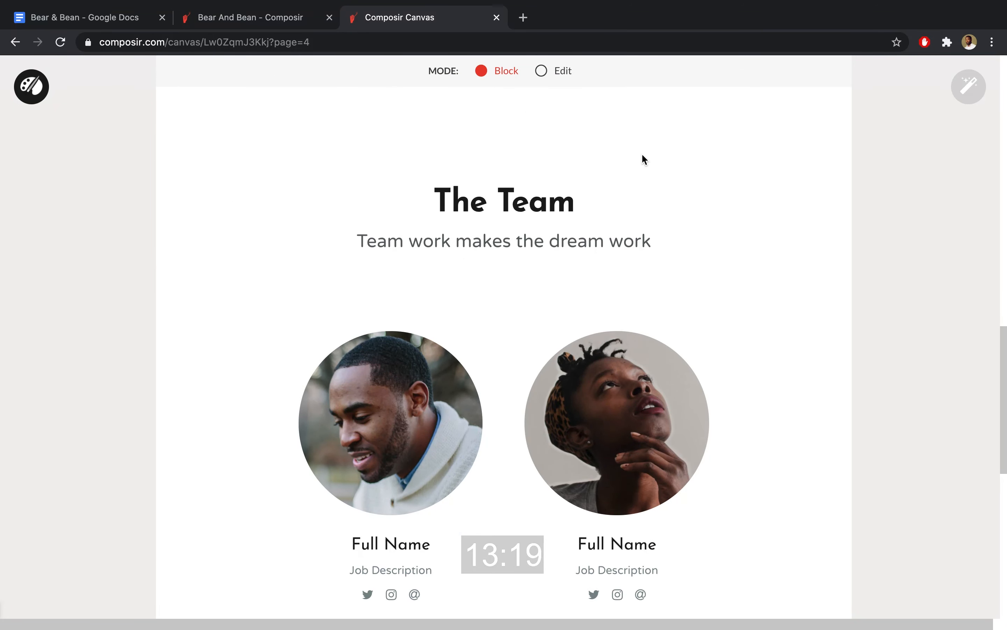
scroll(643, 155, up, 4)
click(541, 70)
click(528, 270)
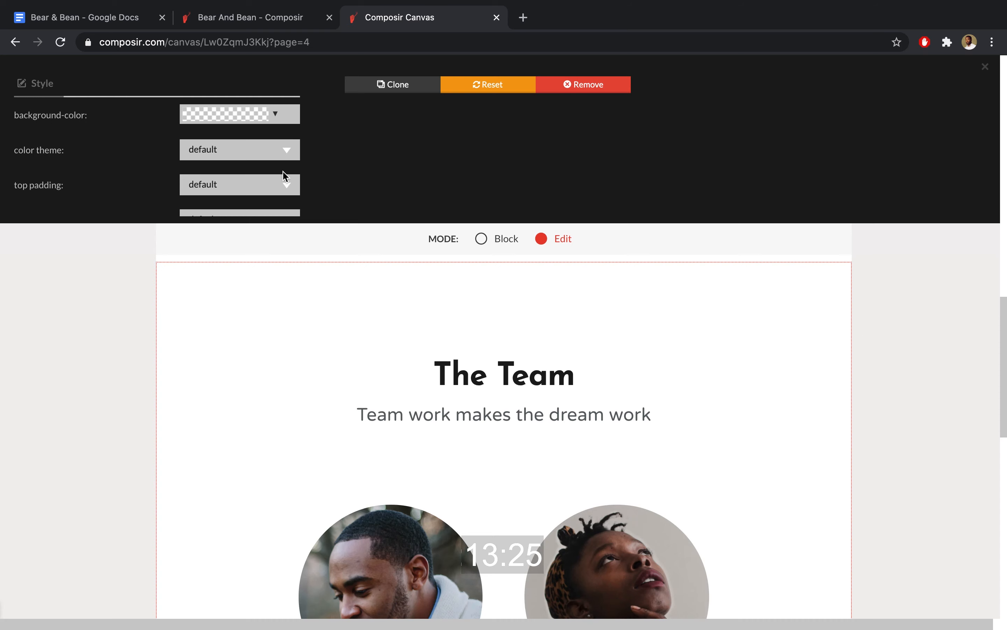
click(229, 118)
click(278, 142)
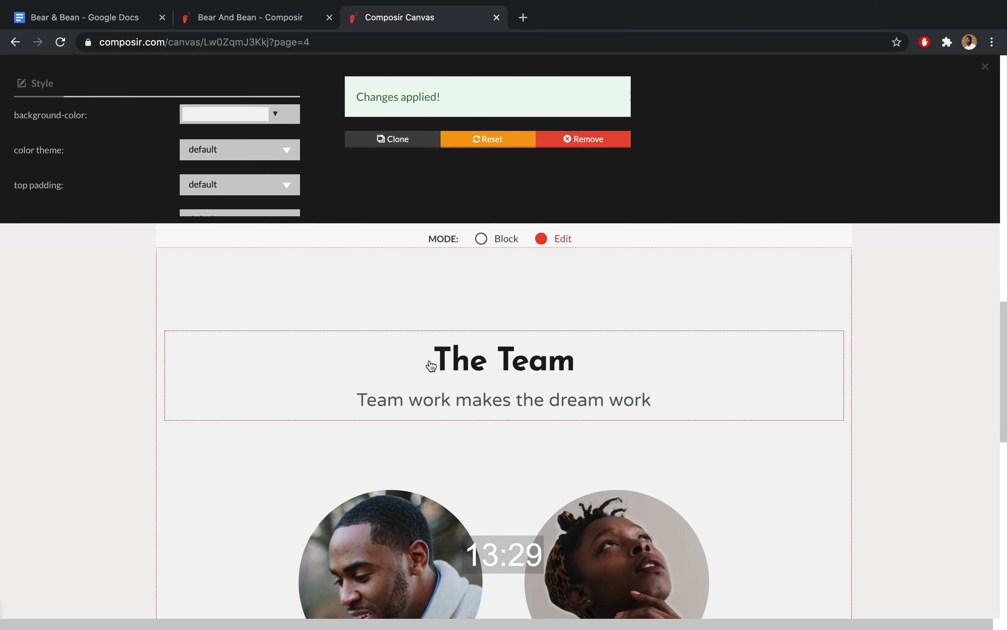
Set the font size of The Team heading to 36px and of the tagline below it to 18px
click(493, 365)
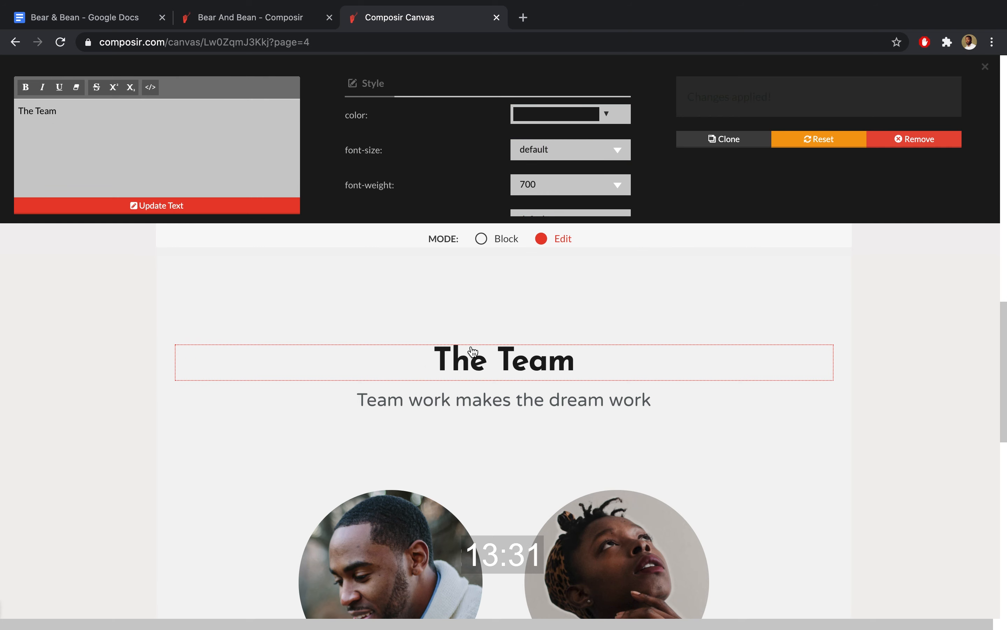
scroll(601, 150, down, 1)
click(606, 116)
scroll(606, 167, down, 2)
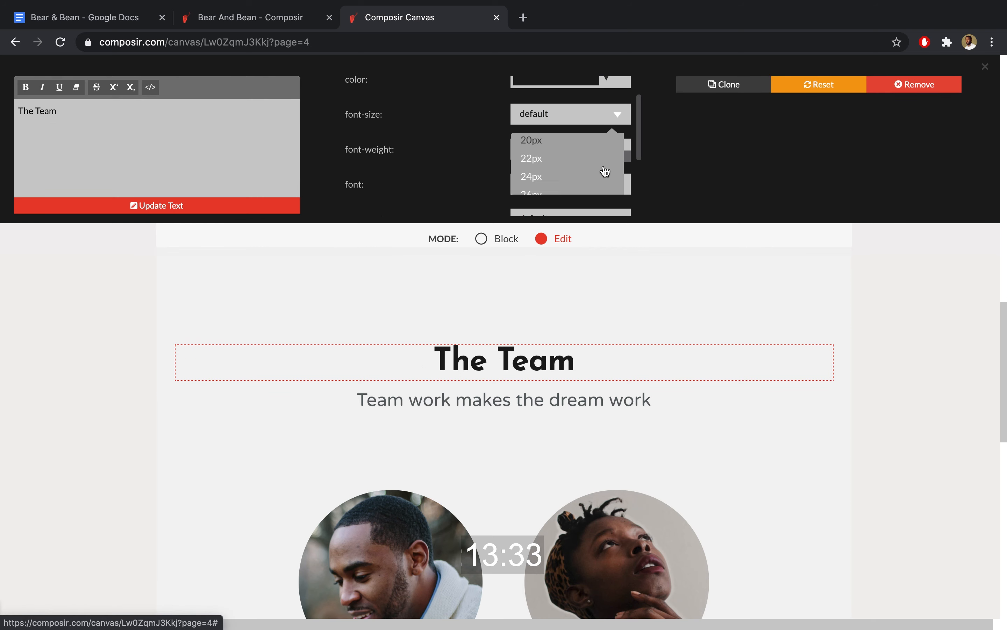
click(603, 168)
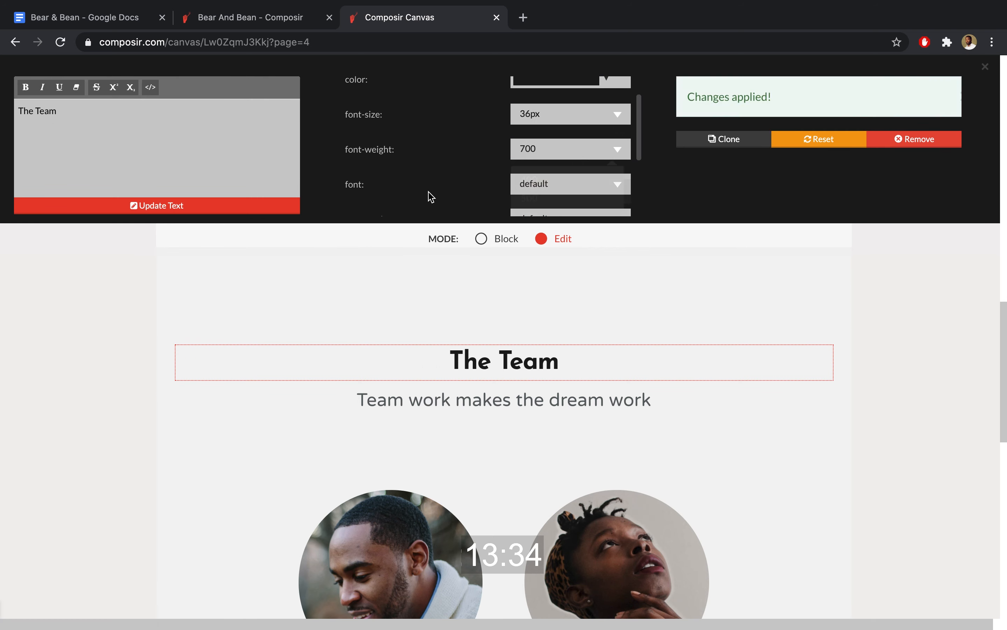
click(449, 399)
click(566, 127)
scroll(562, 175, down, 2)
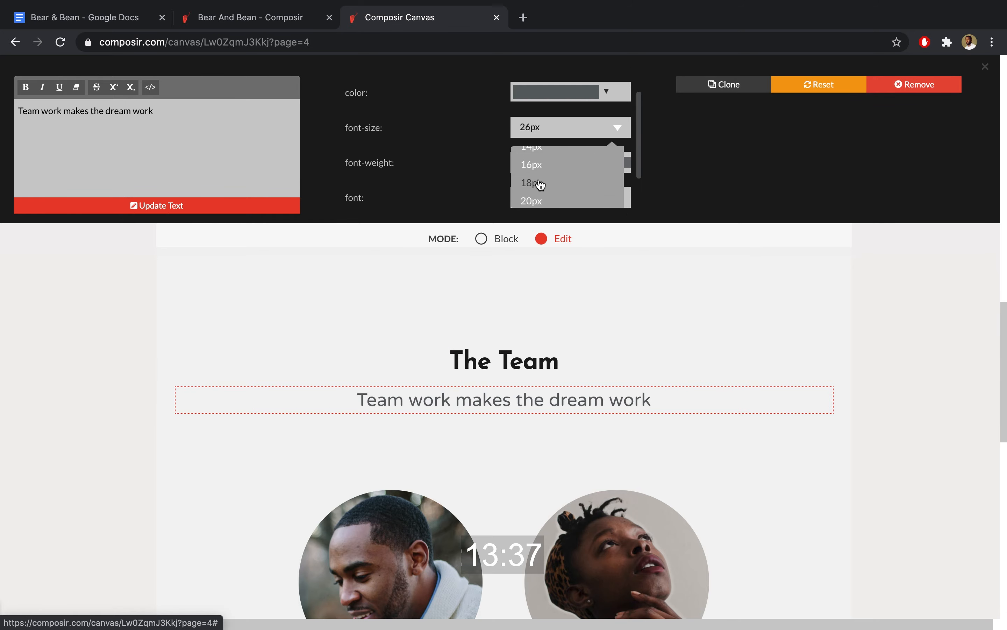
click(562, 179)
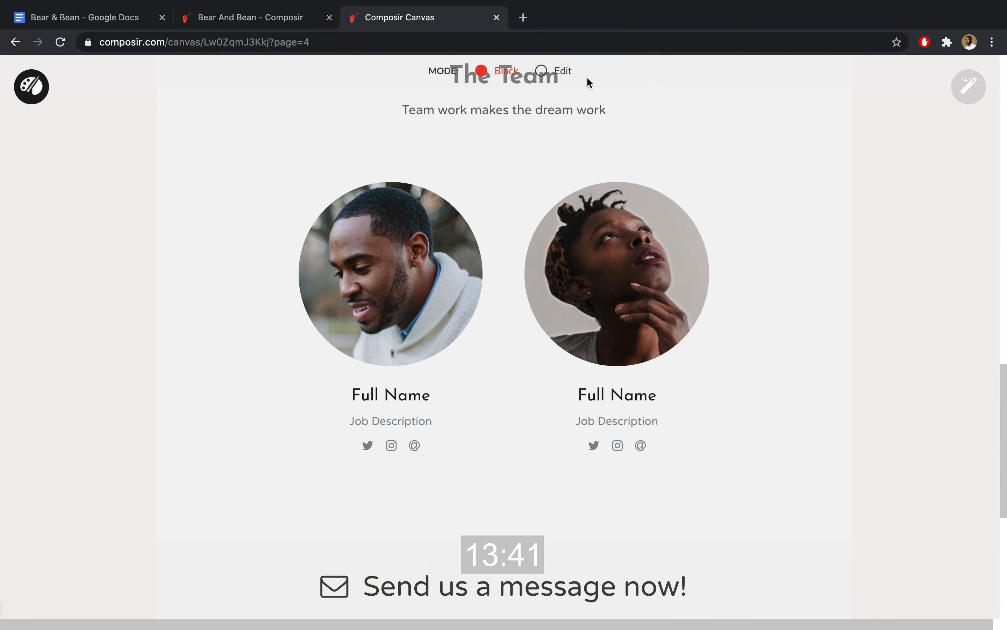
Replace the two team photos with the uploaded portraits of the smiling man in denim and the smiling woman in white
click(433, 238)
click(197, 132)
scroll(203, 186, down, 4)
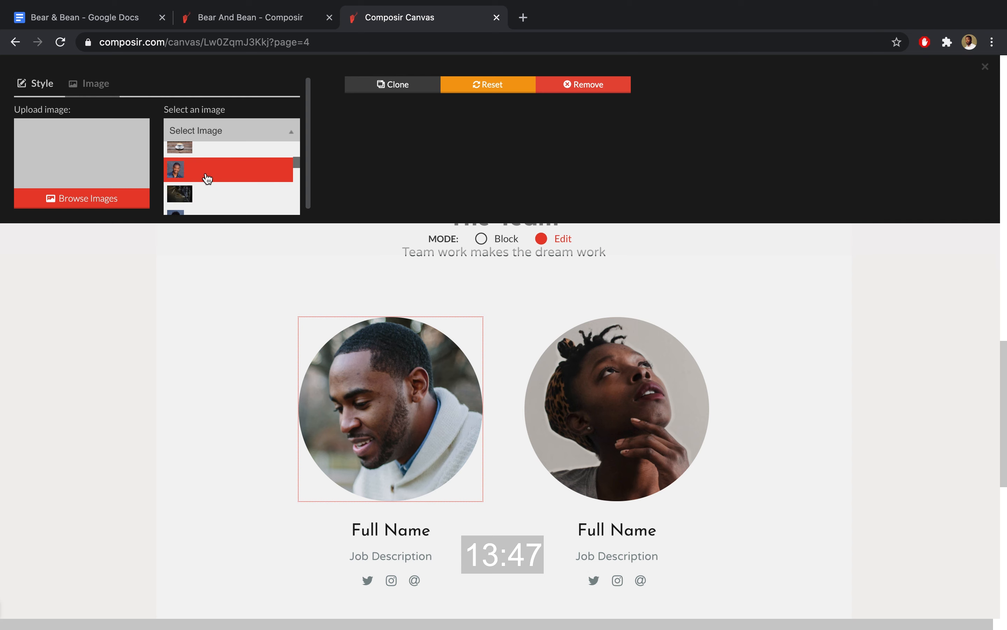
click(207, 173)
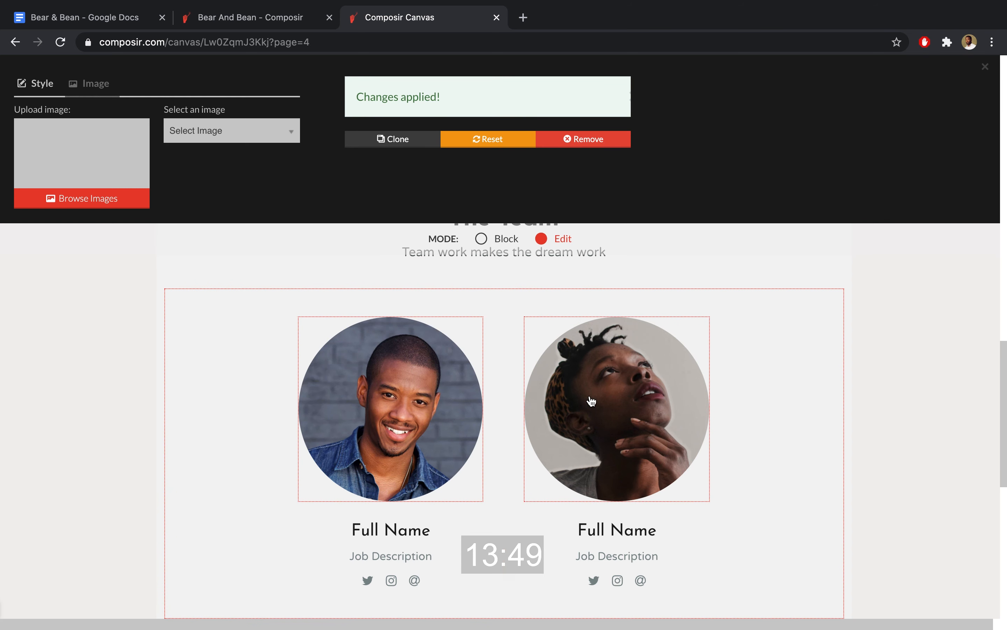
click(256, 136)
scroll(244, 174, down, 2)
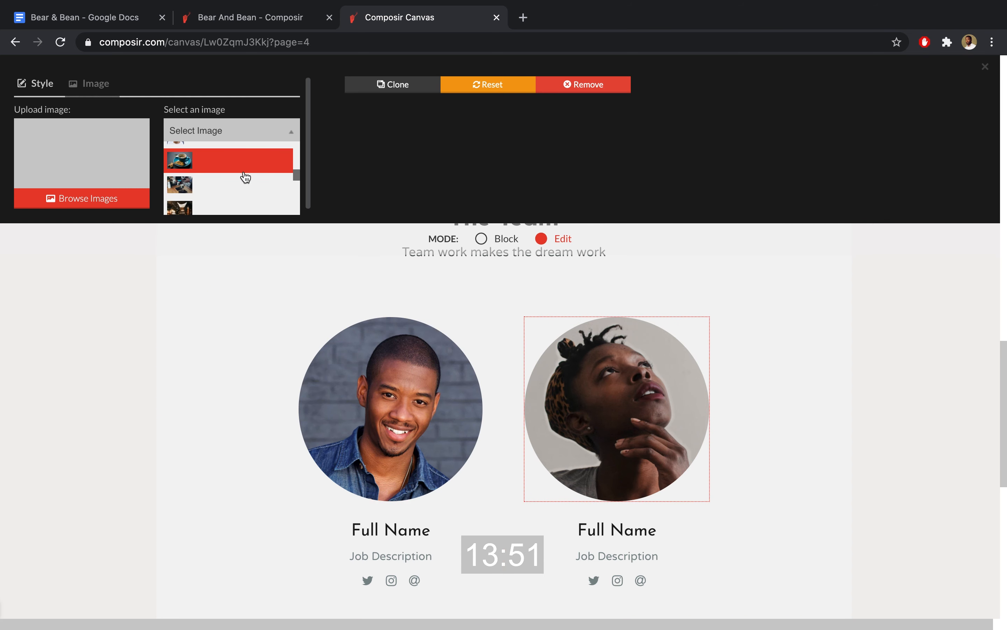
click(244, 174)
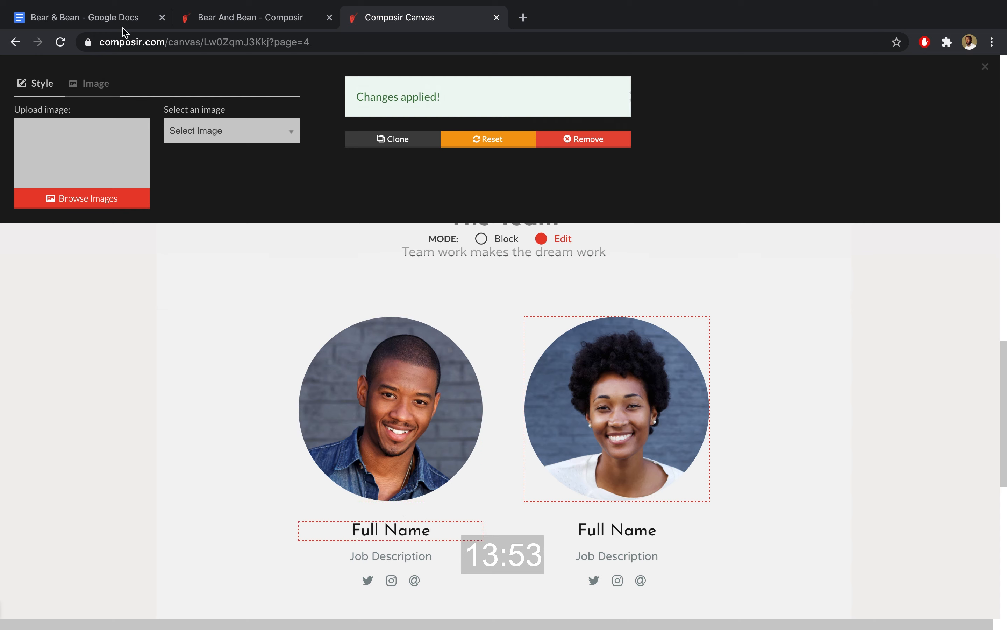
Replace the first team member's placeholder name with the full name listed first under Team in the document
click(124, 28)
right_click(325, 355)
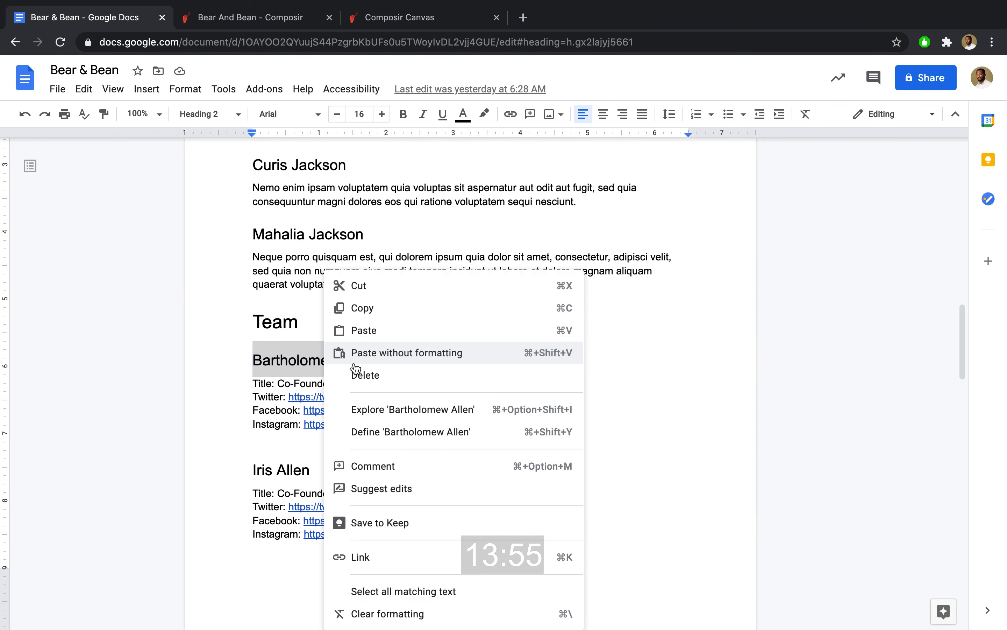
click(368, 309)
click(399, 17)
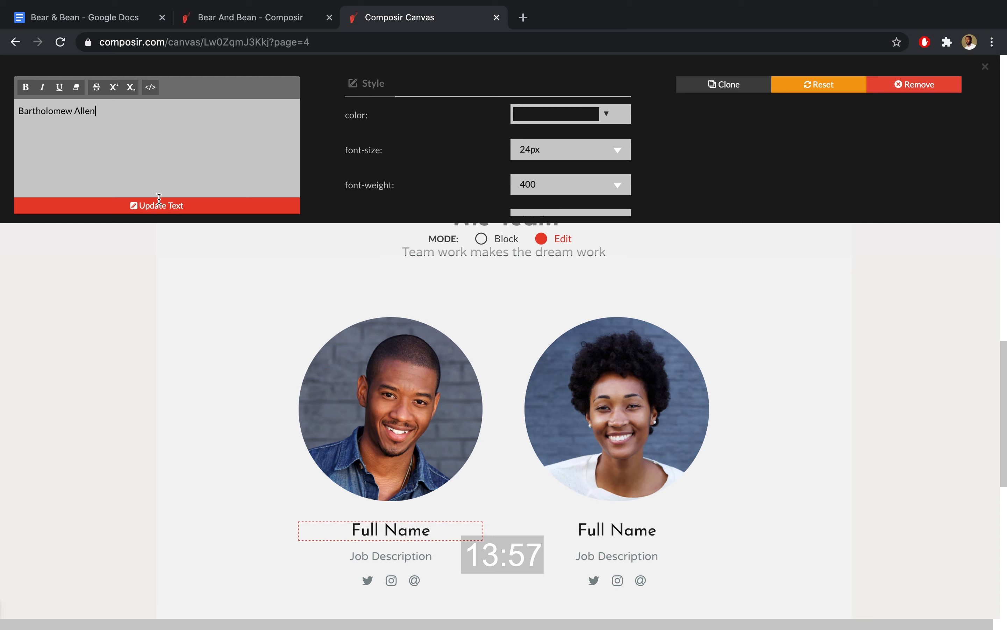
click(159, 201)
Set the first team member's job description to "Co-Founder / Head Barista" from the document
click(121, 21)
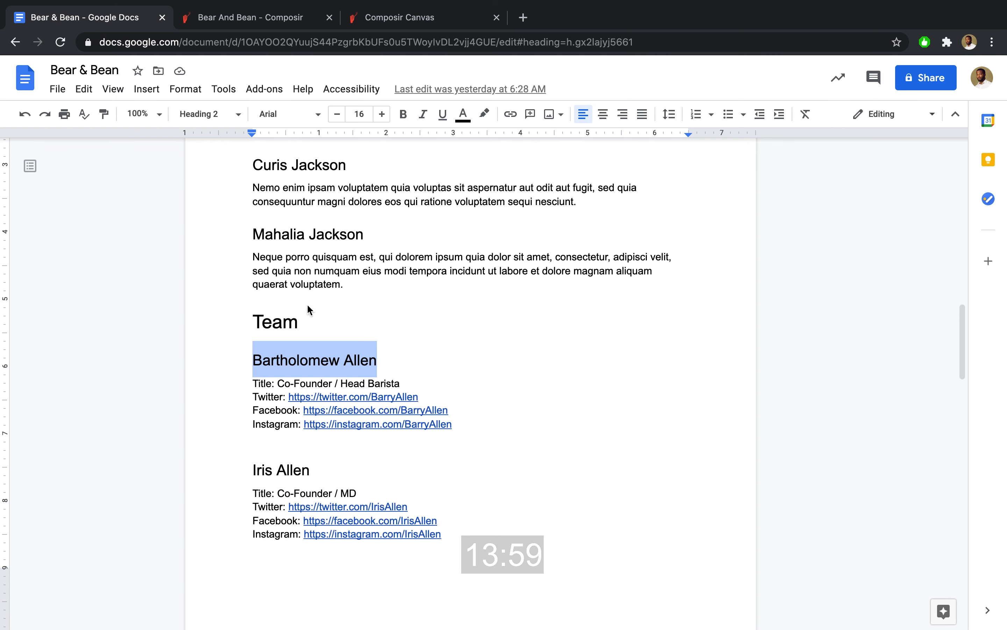
drag(279, 383, 392, 383)
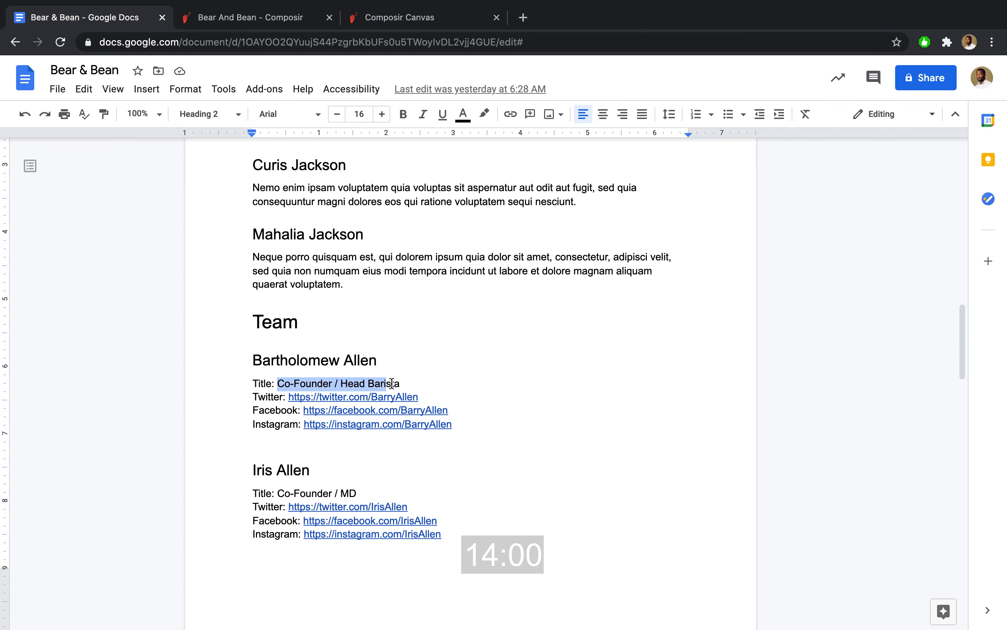
click(392, 9)
click(141, 208)
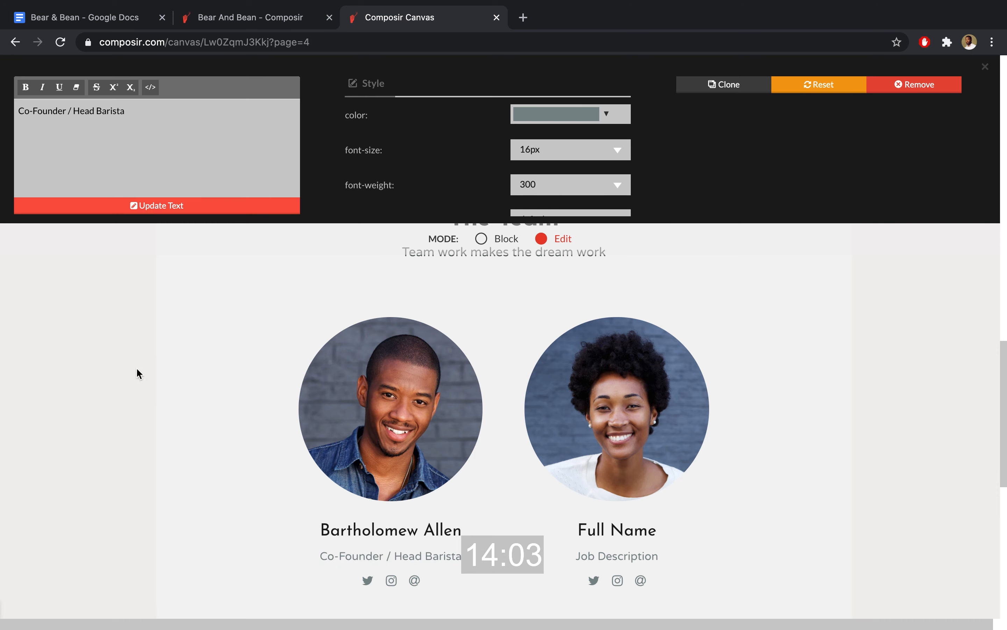
scroll(137, 373, down, 3)
click(329, 460)
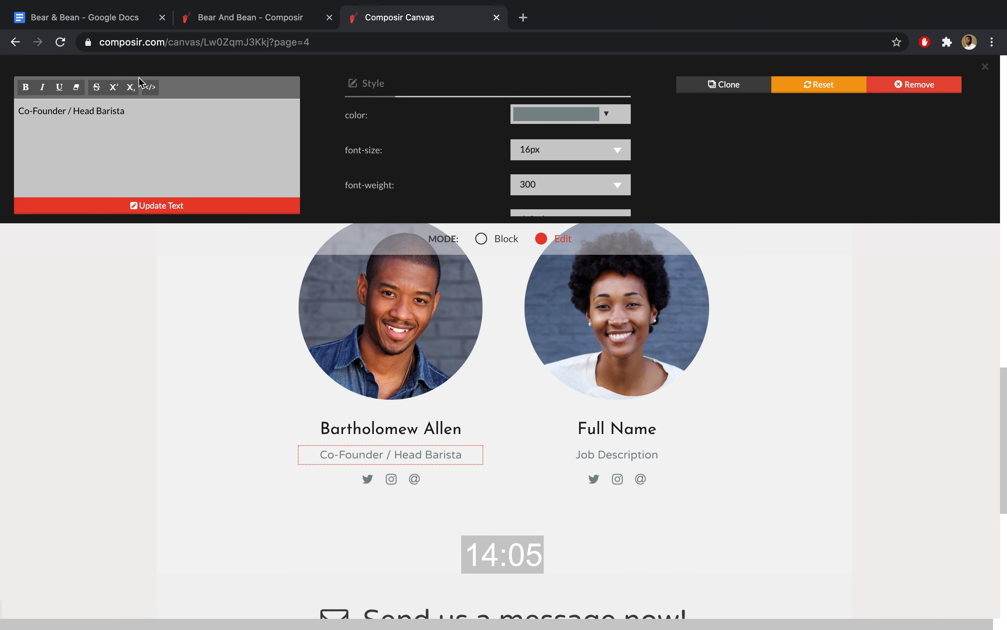
Copy the first team member's Twitter address from the document and open the link settings of the matching Twitter icon
click(90, 25)
drag(421, 399, 290, 398)
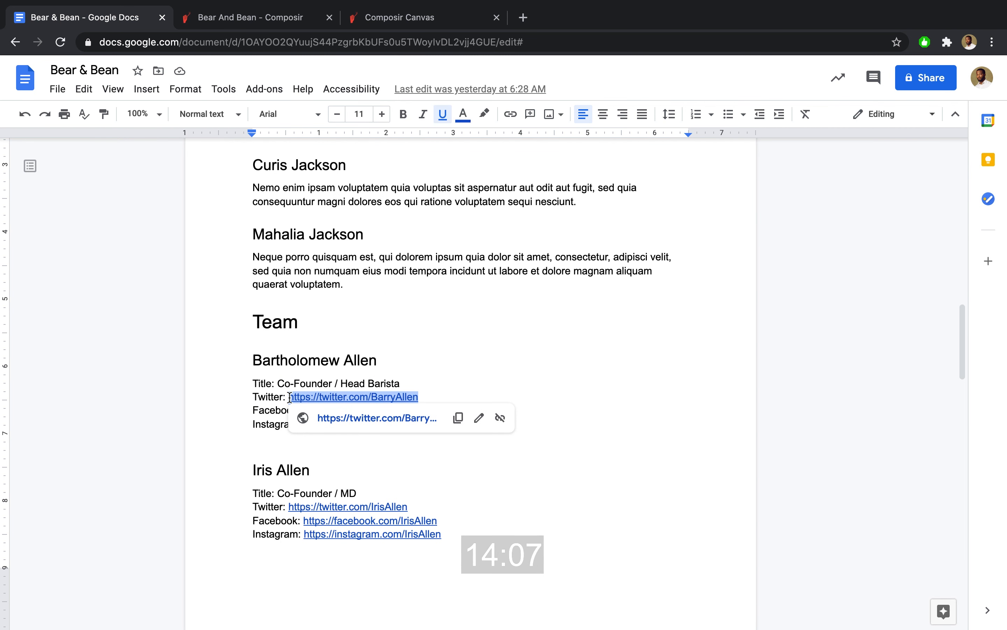
click(260, 19)
click(407, 19)
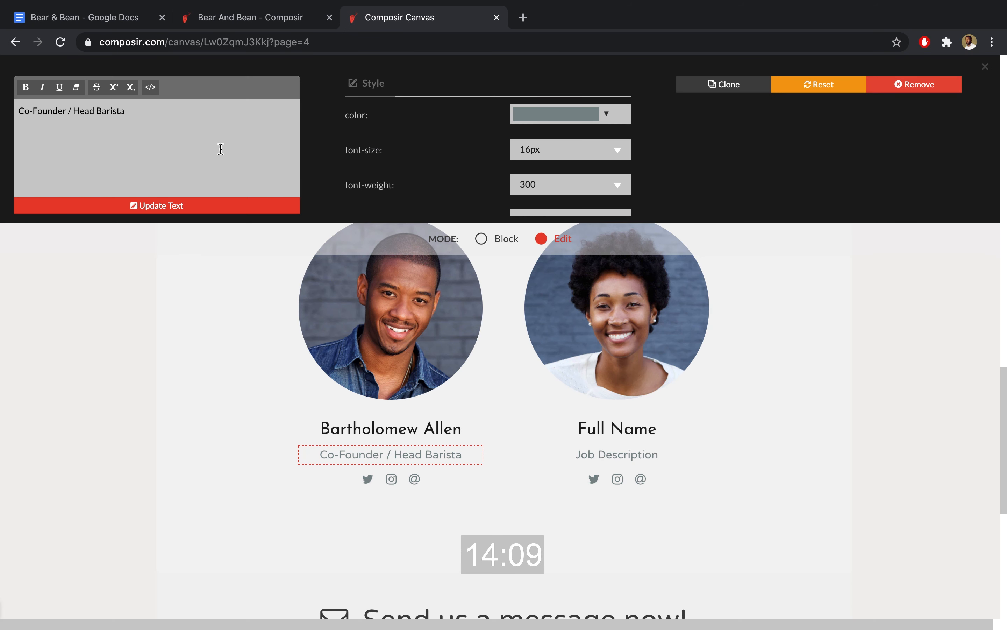
click(368, 480)
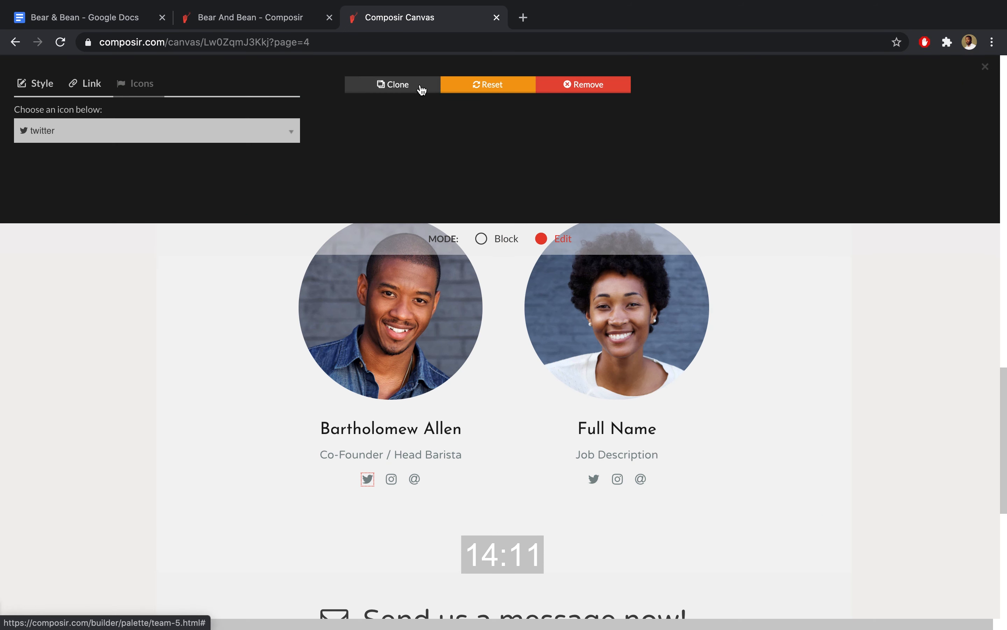
click(91, 84)
Link the second team member's Instagram icon to the Instagram address given in the document
click(68, 17)
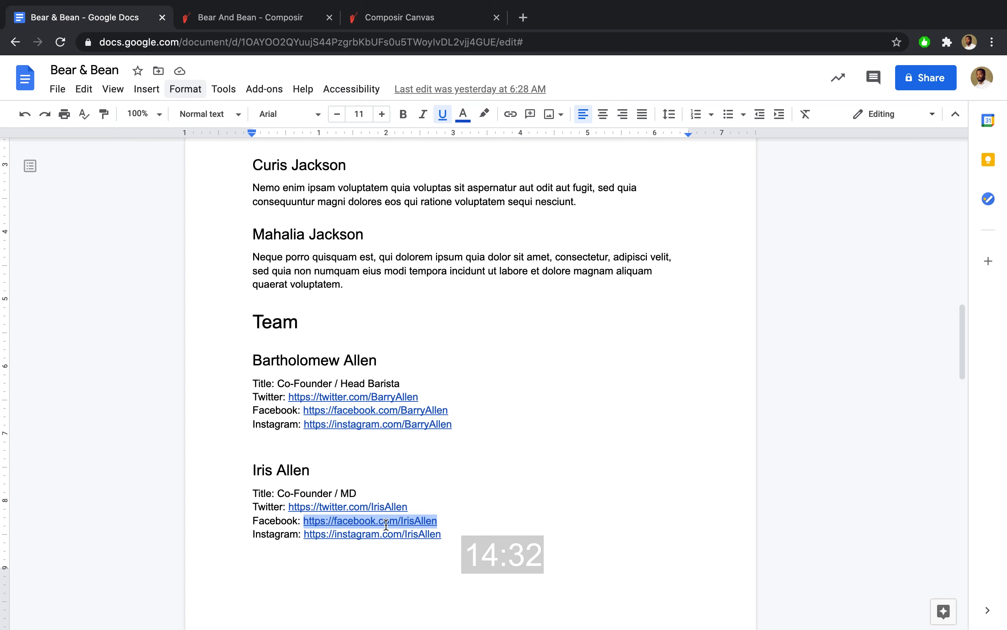
drag(441, 534, 304, 534)
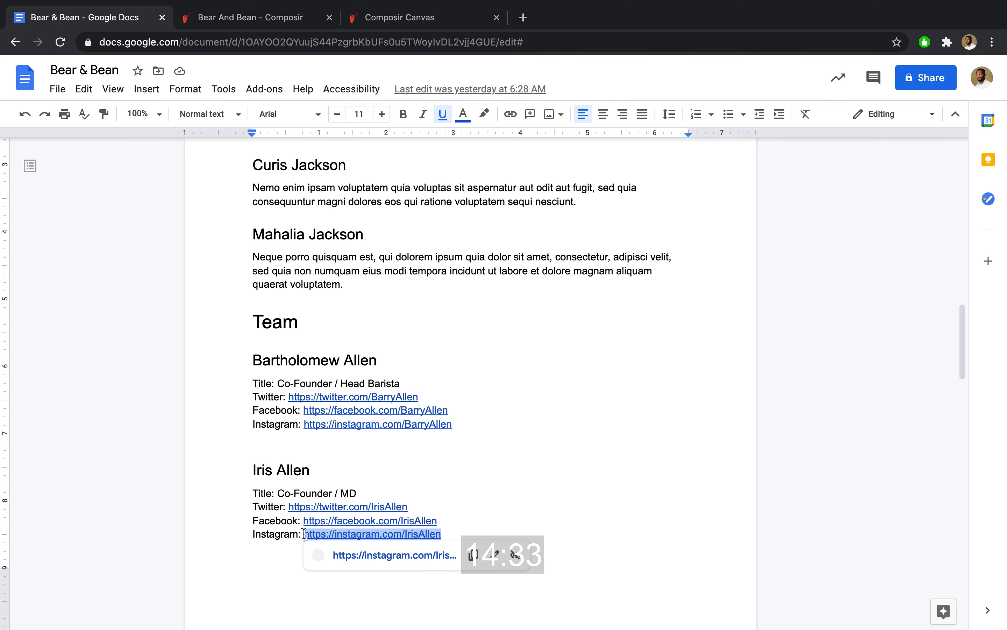
click(409, 22)
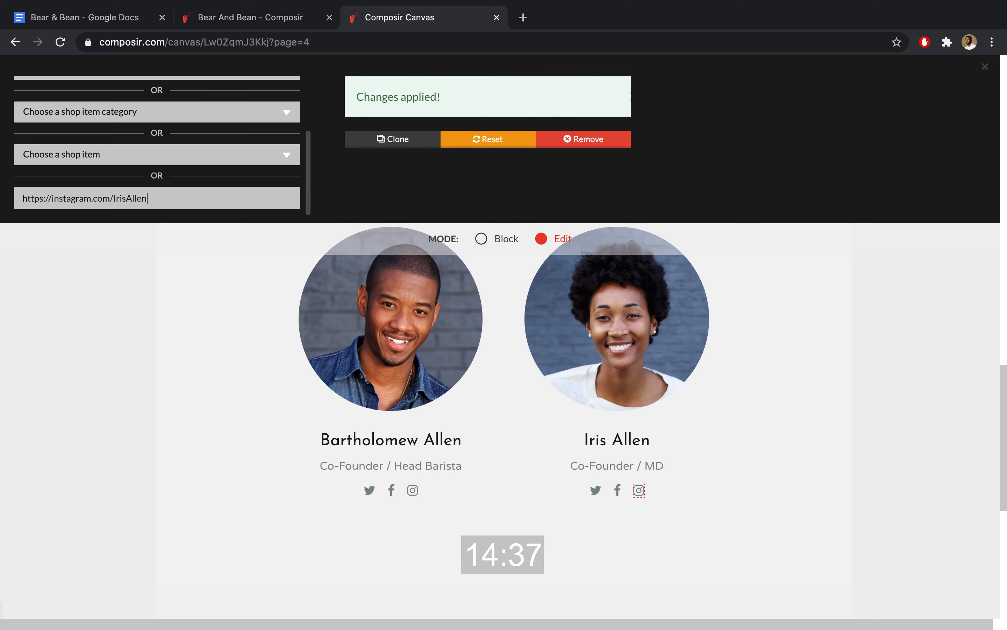
click(478, 240)
Link the "Send us a message now!" call-to-action to the contact page and return to Block mode
scroll(641, 317, down, 4)
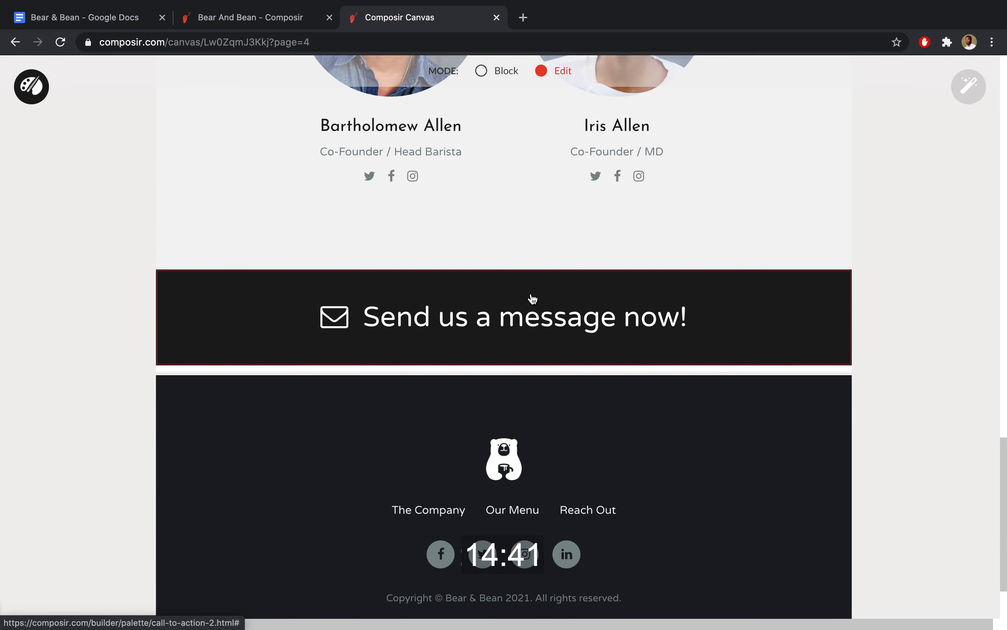
click(531, 296)
click(419, 84)
click(432, 119)
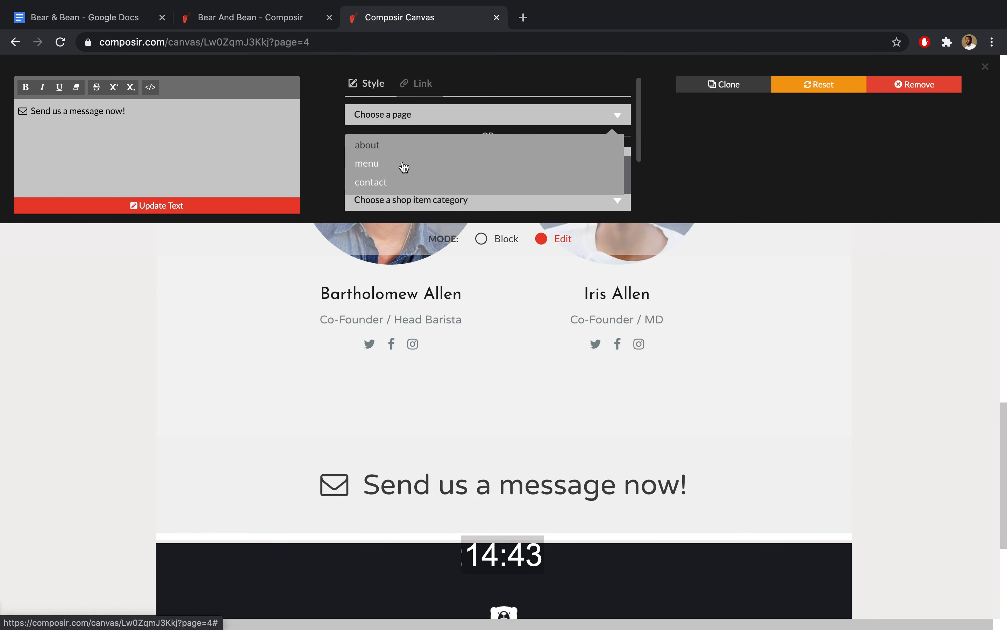
click(397, 182)
click(505, 239)
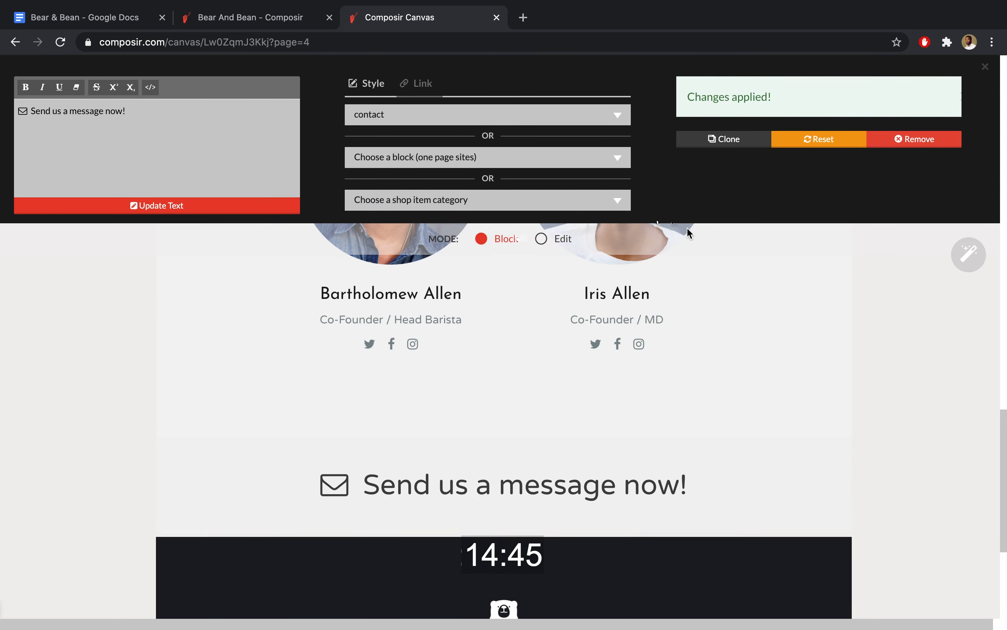
Save the changes made to the about page
scroll(946, 304, up, 15)
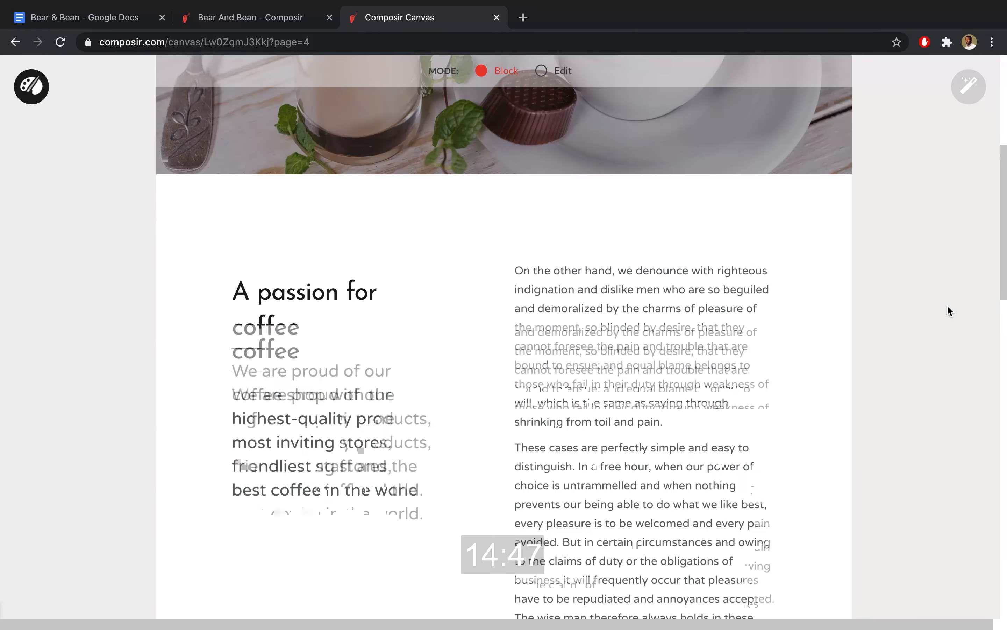
click(974, 88)
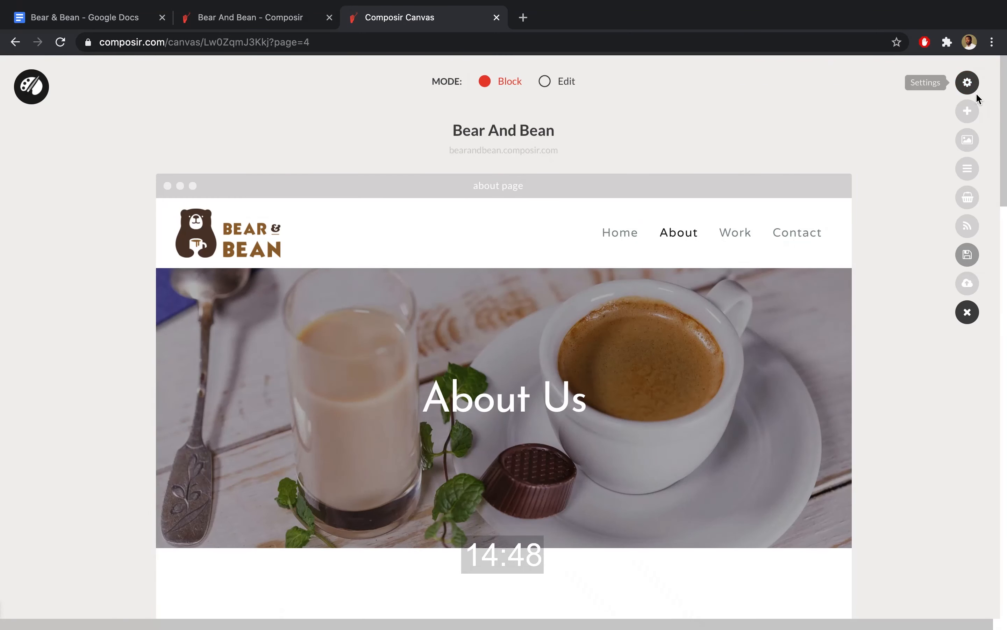
click(966, 255)
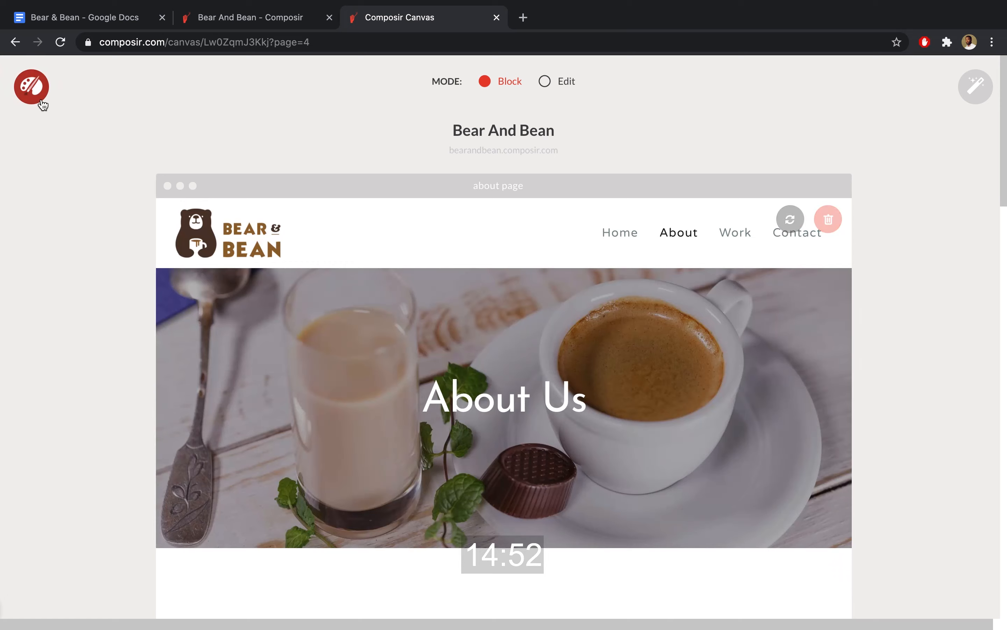
Open the menu page in Edit mode and replace its banner image with the uploaded blue coffee cup and biscotti photo
click(39, 88)
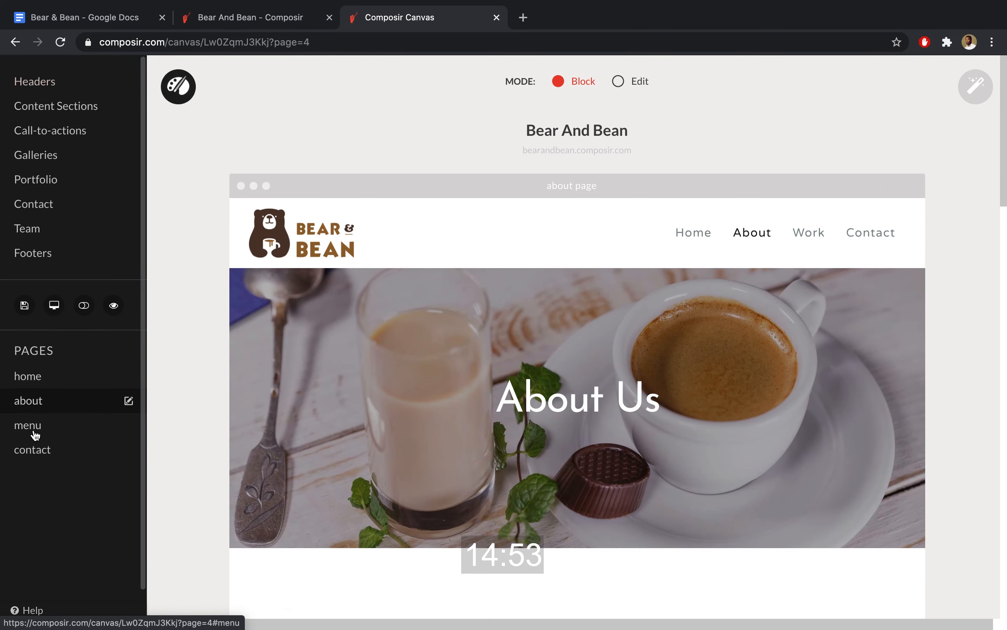
click(35, 432)
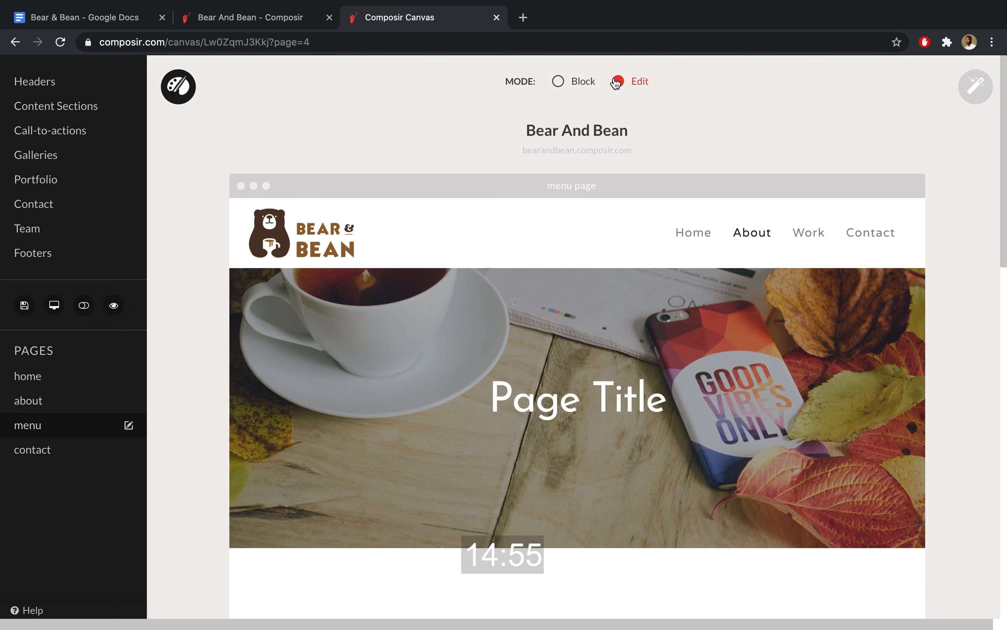
click(585, 490)
click(224, 131)
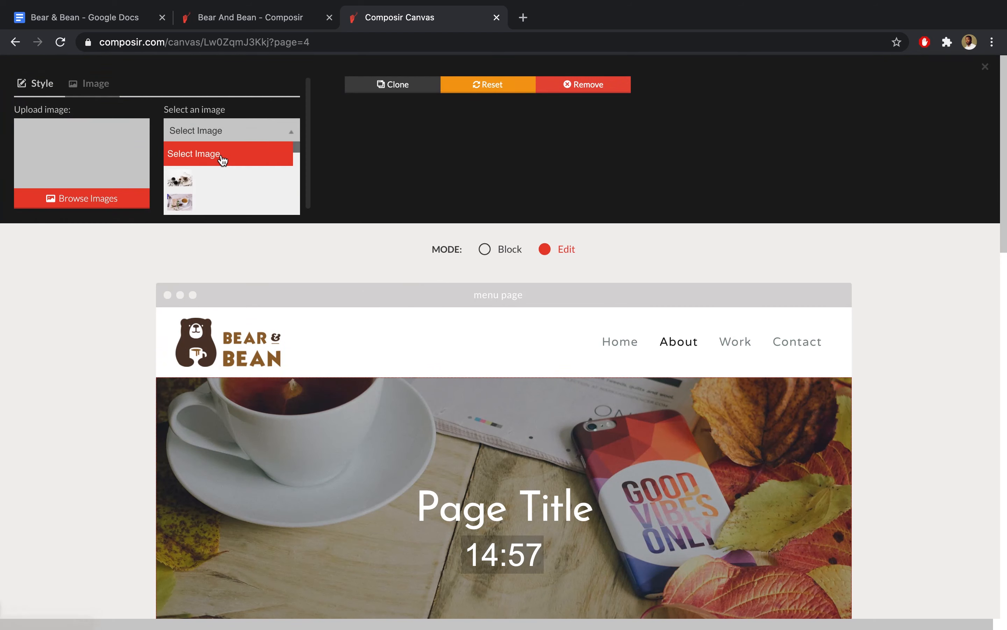
scroll(221, 160, down, 1)
click(221, 161)
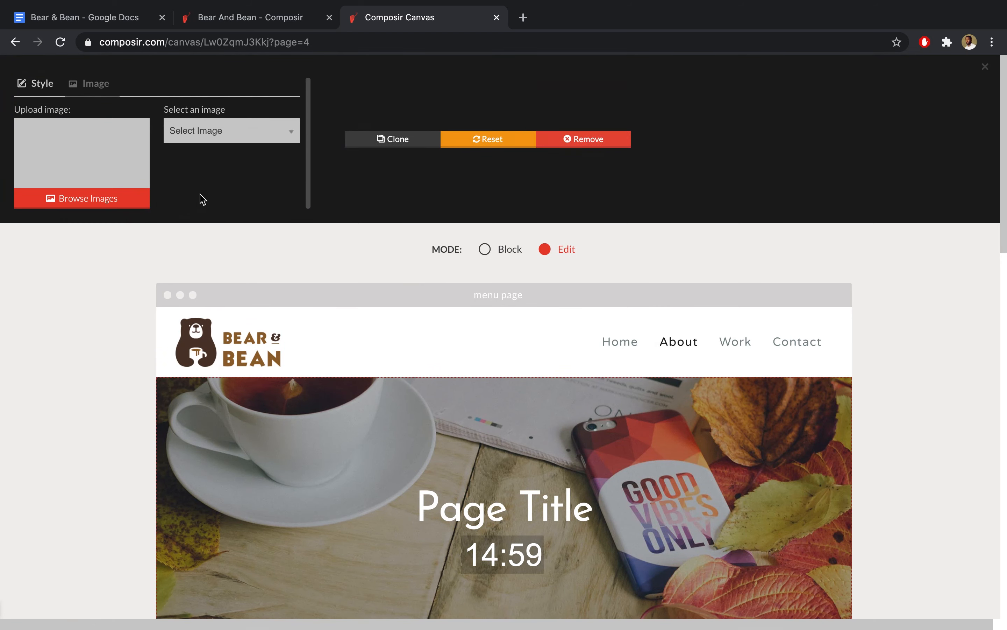
Change the banner's page title to "Menu" and return to Block mode
triple_click(68, 117)
text(Menu)
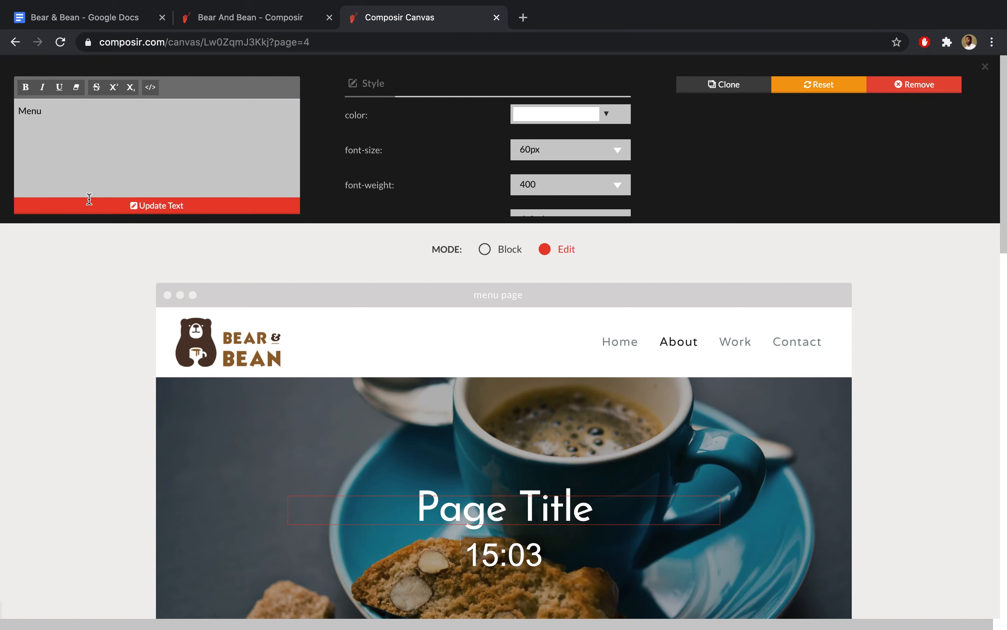
click(89, 205)
scroll(947, 349, down, 3)
click(507, 238)
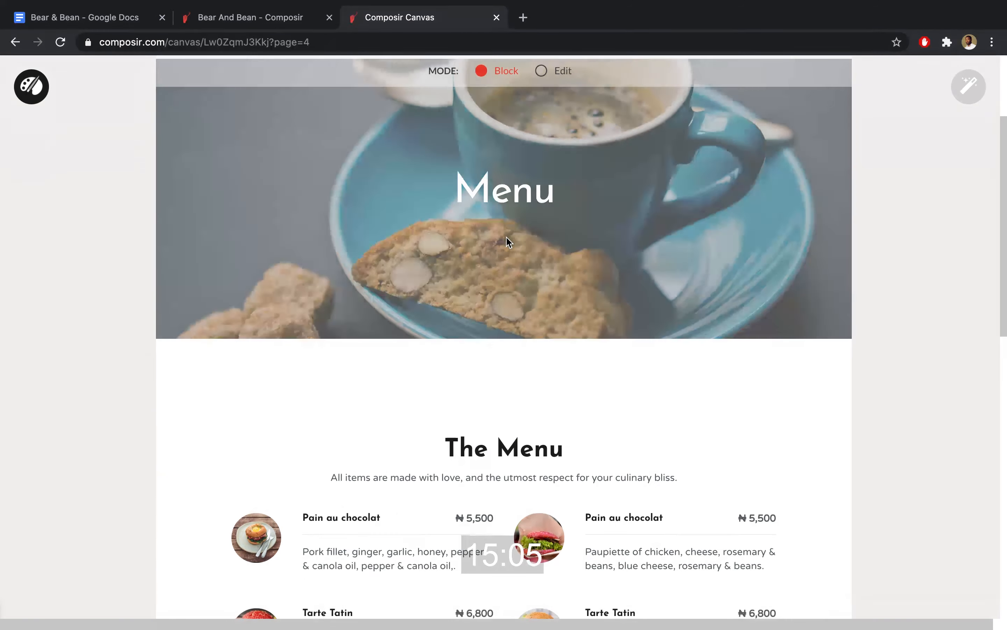
In Edit mode, rename the first item of The Menu section as "Caffe Latte", copied from the document
scroll(823, 295, down, 5)
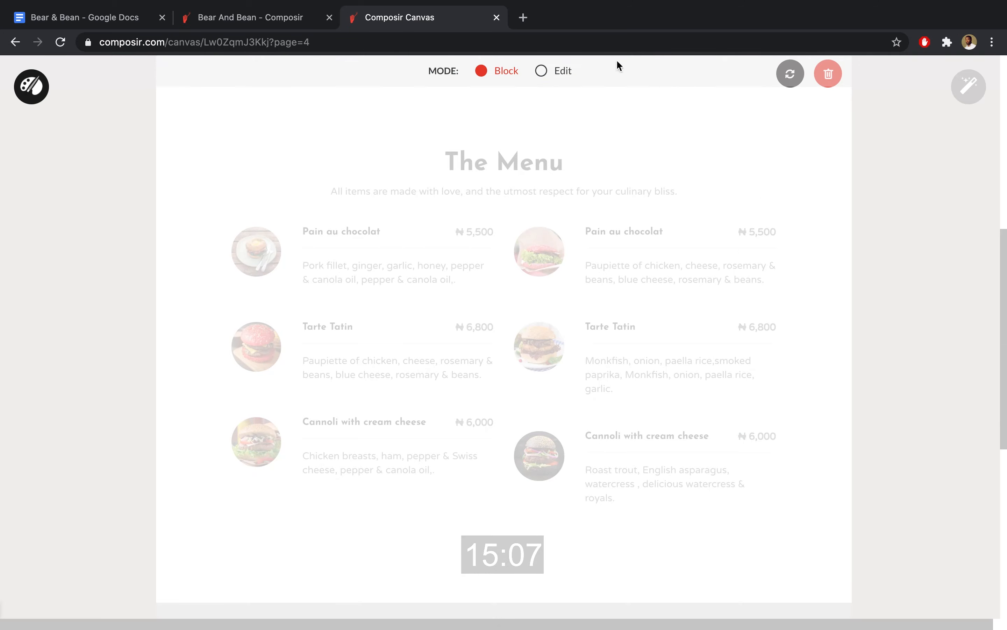
click(558, 80)
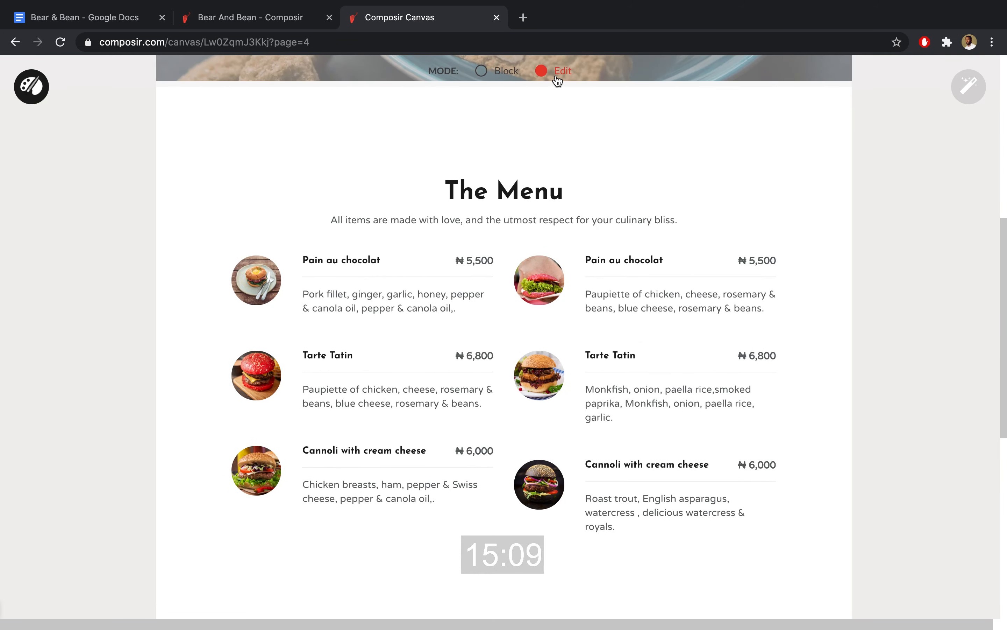
click(89, 20)
scroll(402, 350, down, 10)
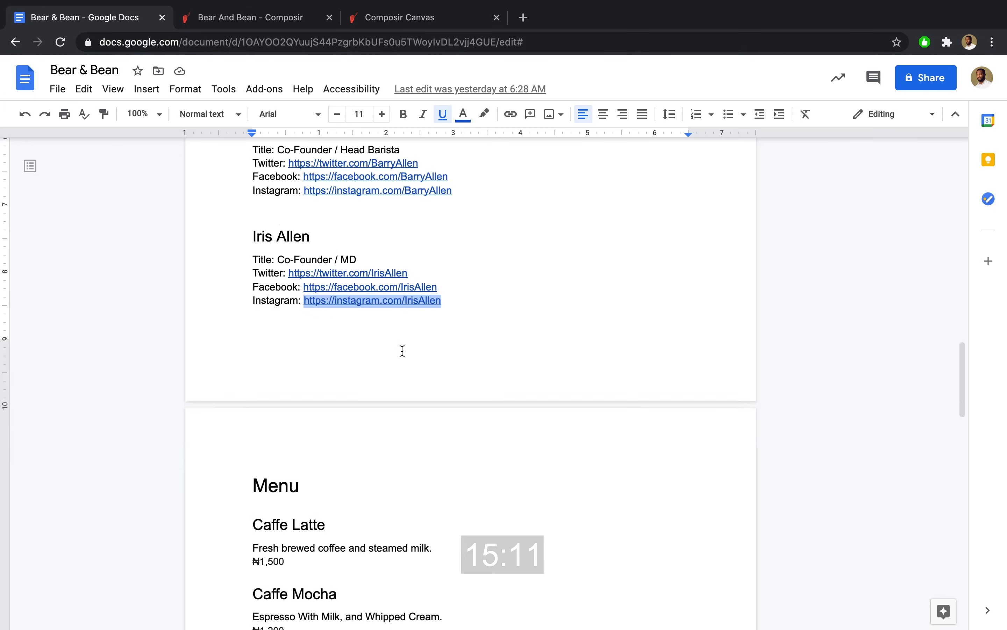
click(325, 311)
drag(325, 311, 261, 314)
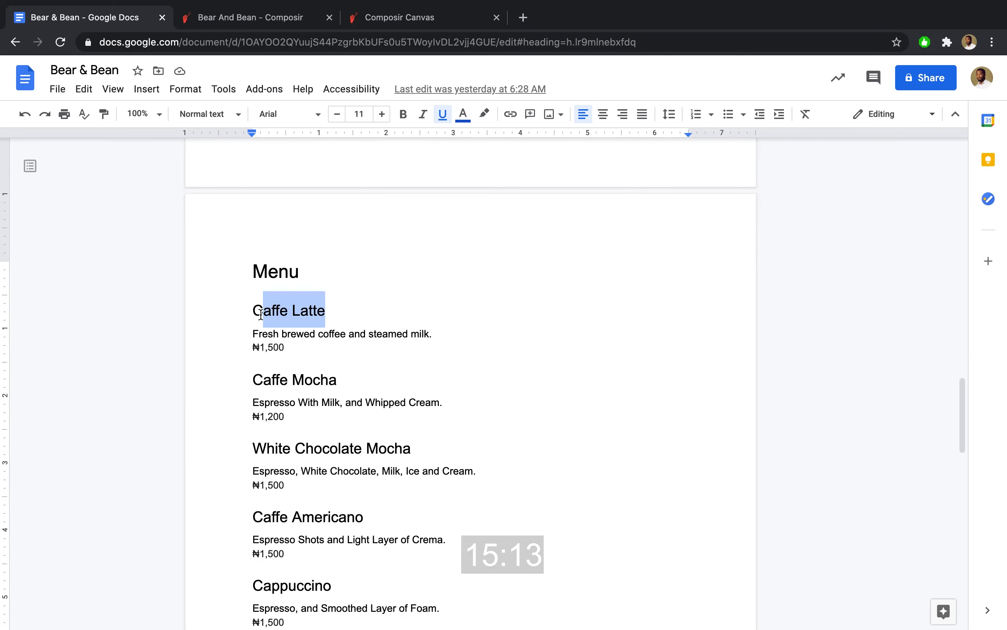
click(433, 17)
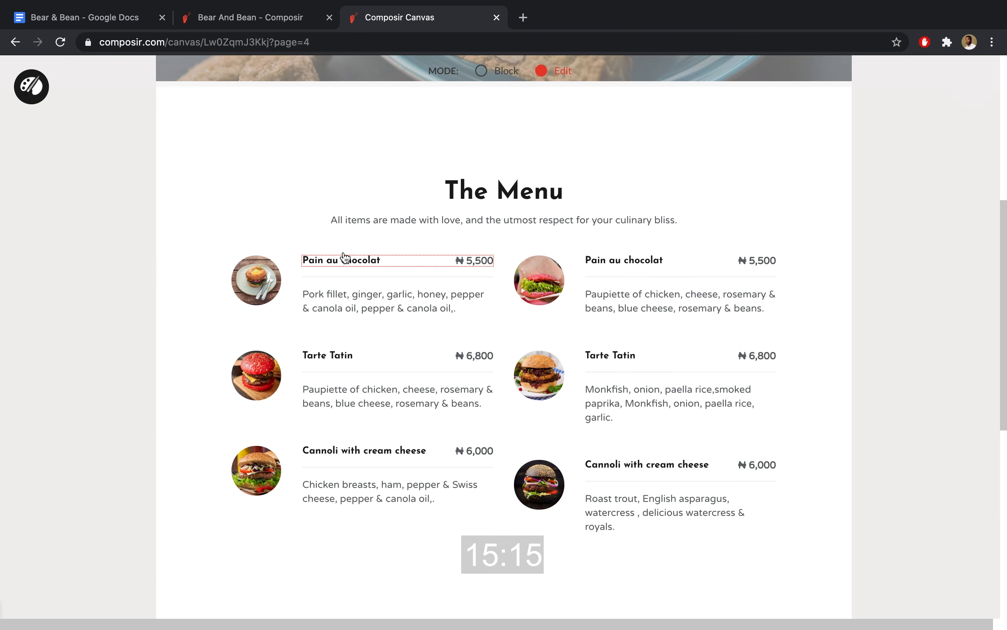
click(319, 261)
click(170, 207)
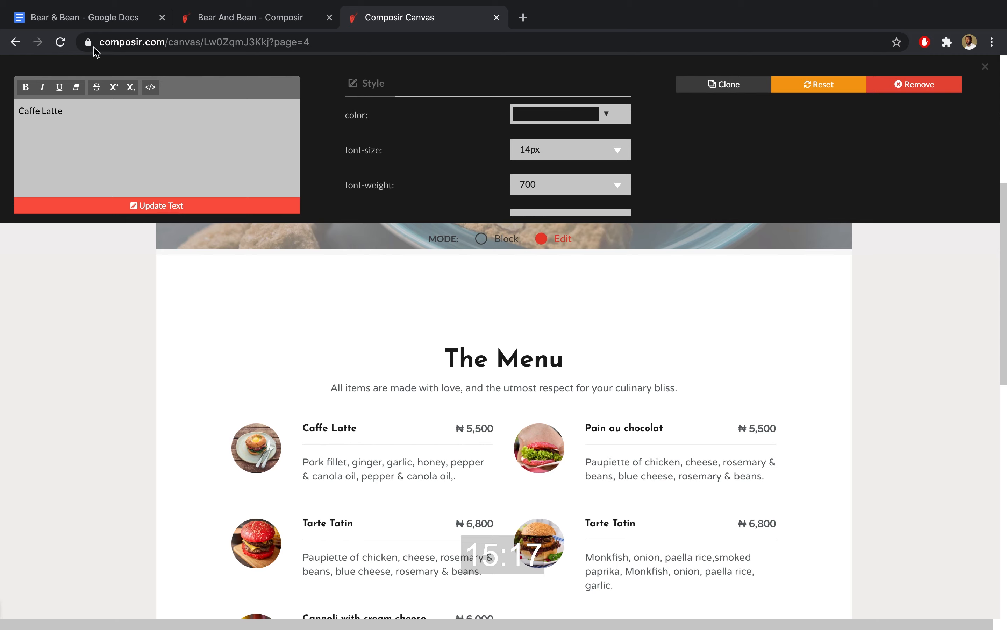
Set the Caffe Latte description to "Fresh brewed coffee and steamed milk." and its price to ₦ 1,500
click(80, 19)
drag(254, 332, 428, 336)
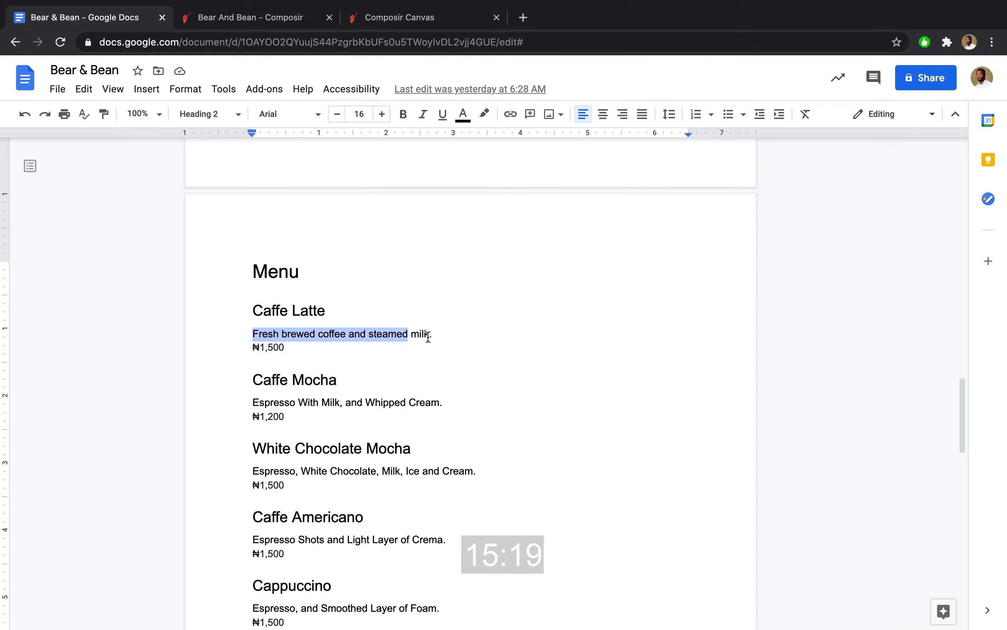
click(444, 25)
click(306, 462)
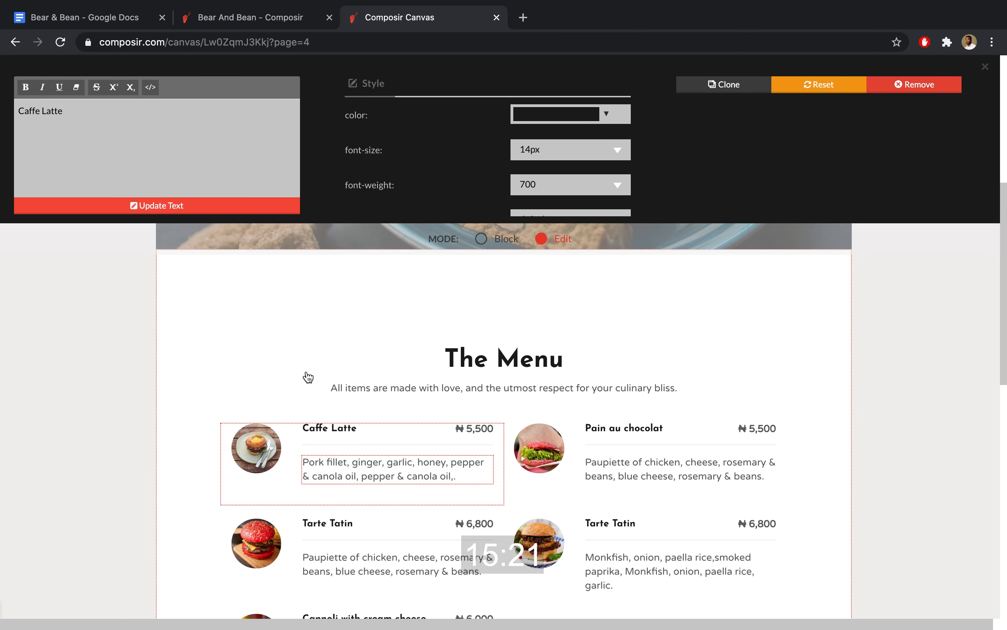
key(ctrl+a)
text(Fresh brewed coffee and steamed milk.)
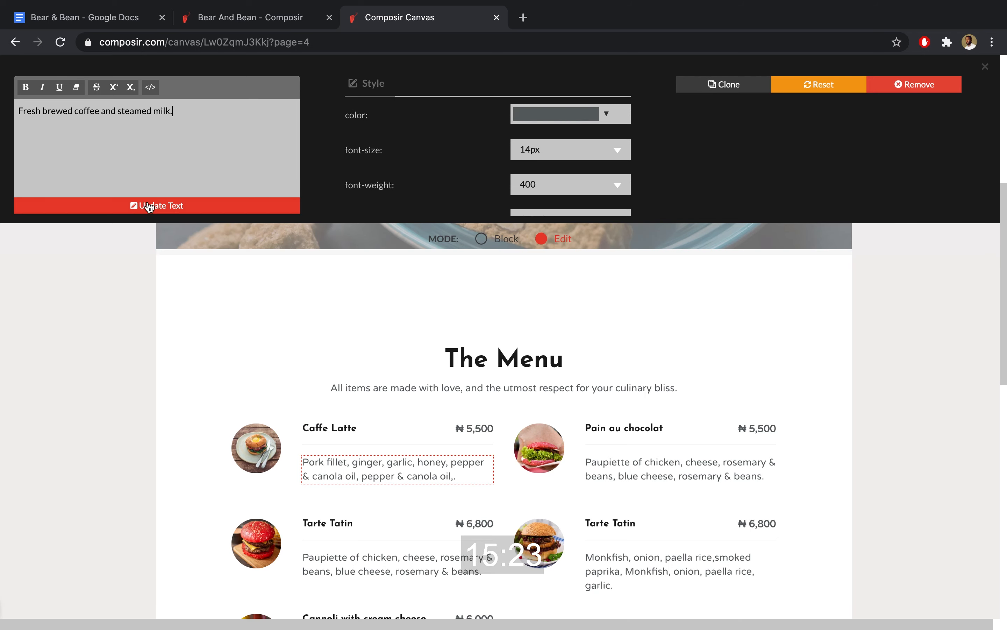
click(164, 206)
click(484, 433)
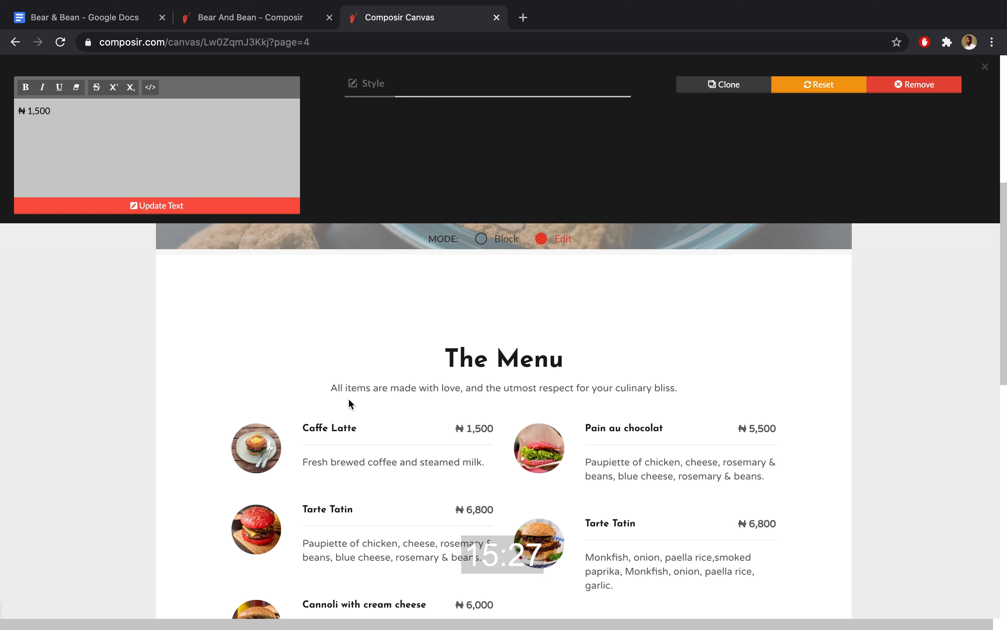
Replace the Caffe Latte item's picture with caffee-latte.jpg from the menu folder
click(257, 448)
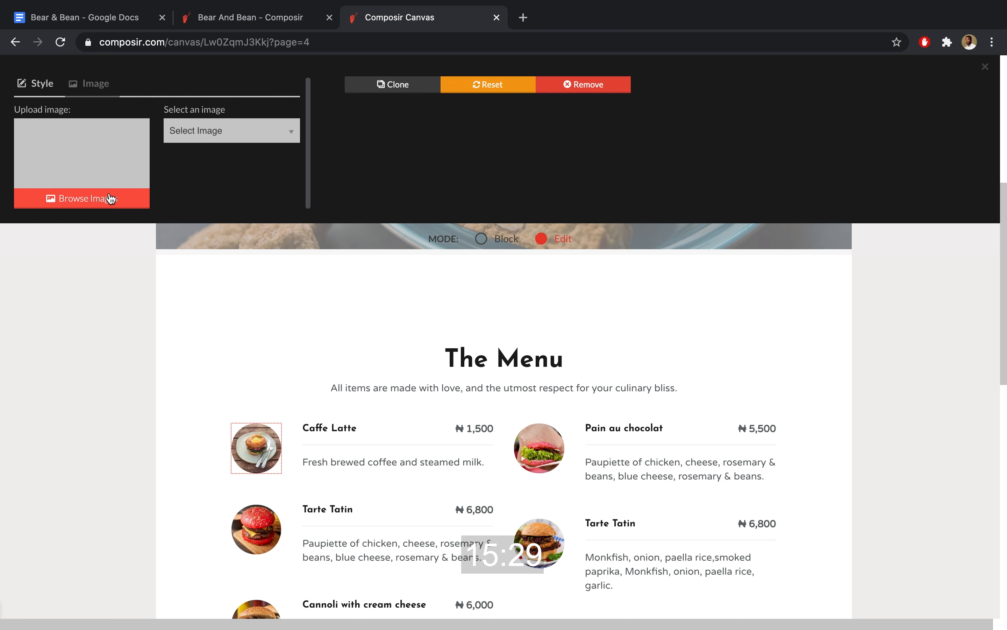
click(110, 198)
click(375, 54)
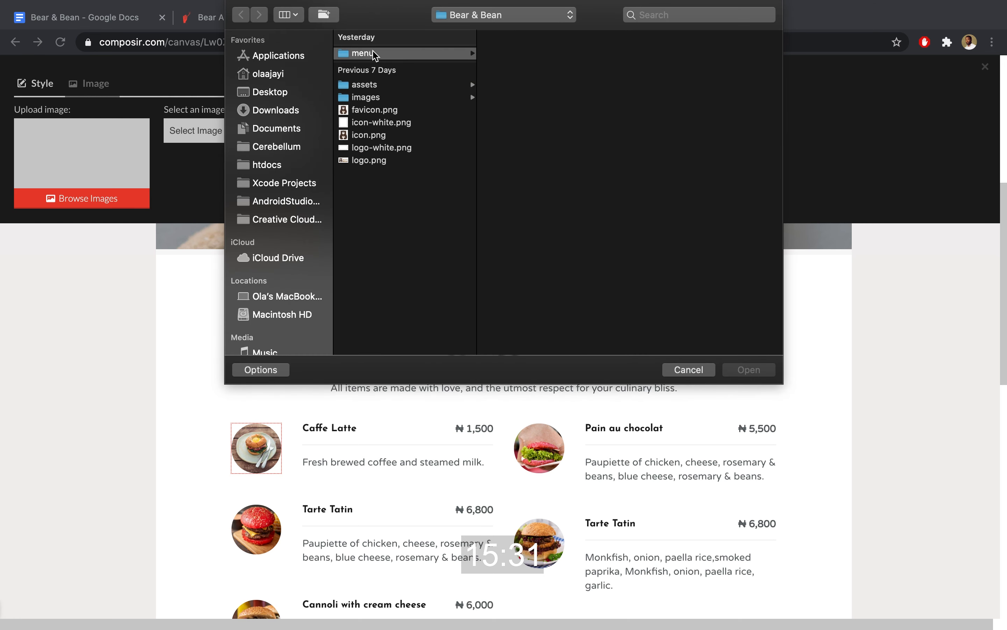
click(534, 79)
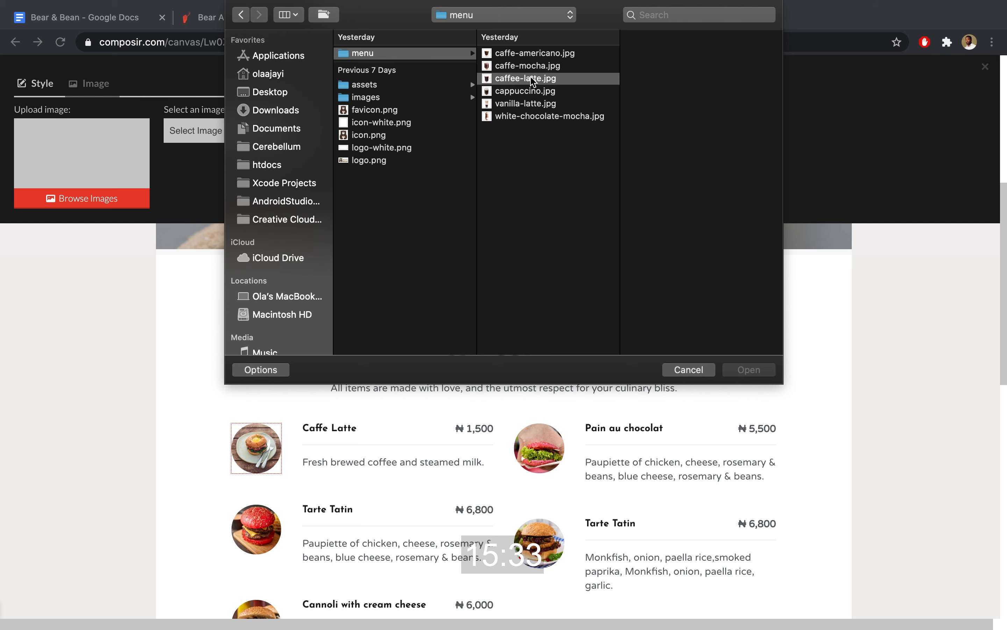
click(744, 372)
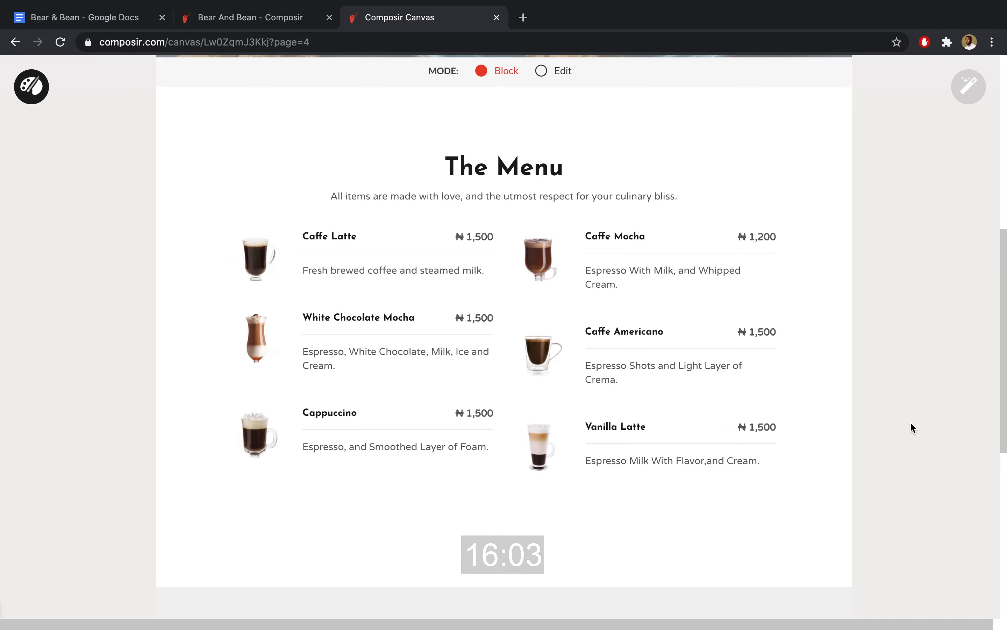
In Edit mode, link the "Send us a message now!" banner to the contact page and return to Block mode
scroll(910, 421, down, 5)
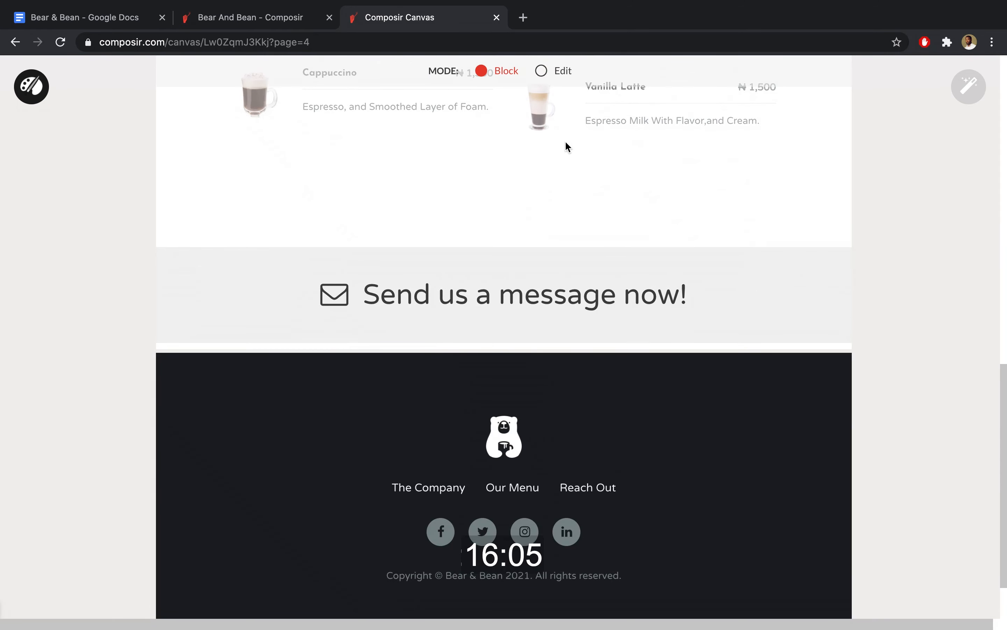
click(541, 71)
click(529, 283)
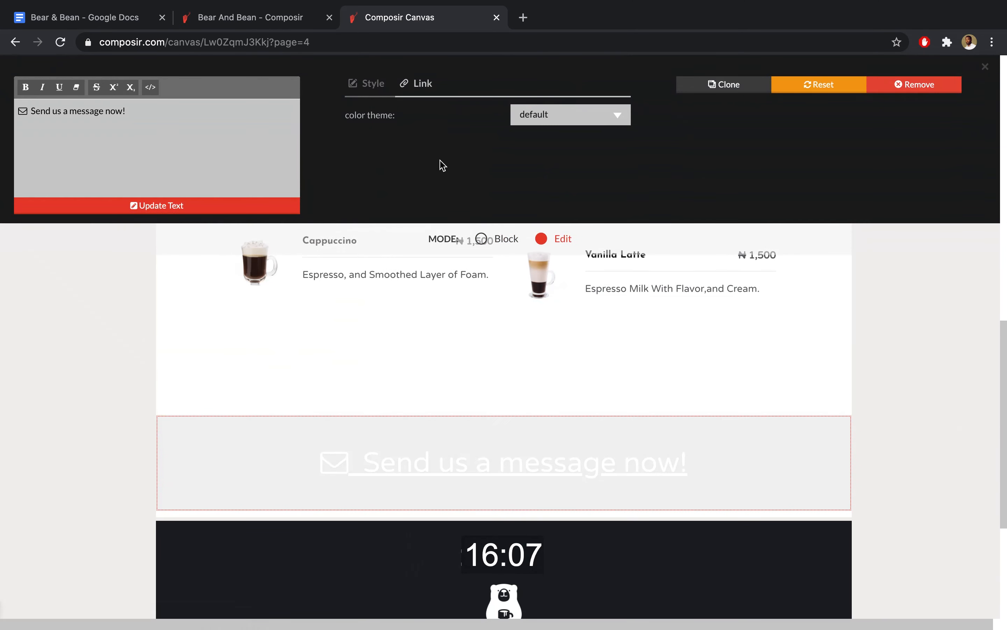
click(377, 85)
click(421, 116)
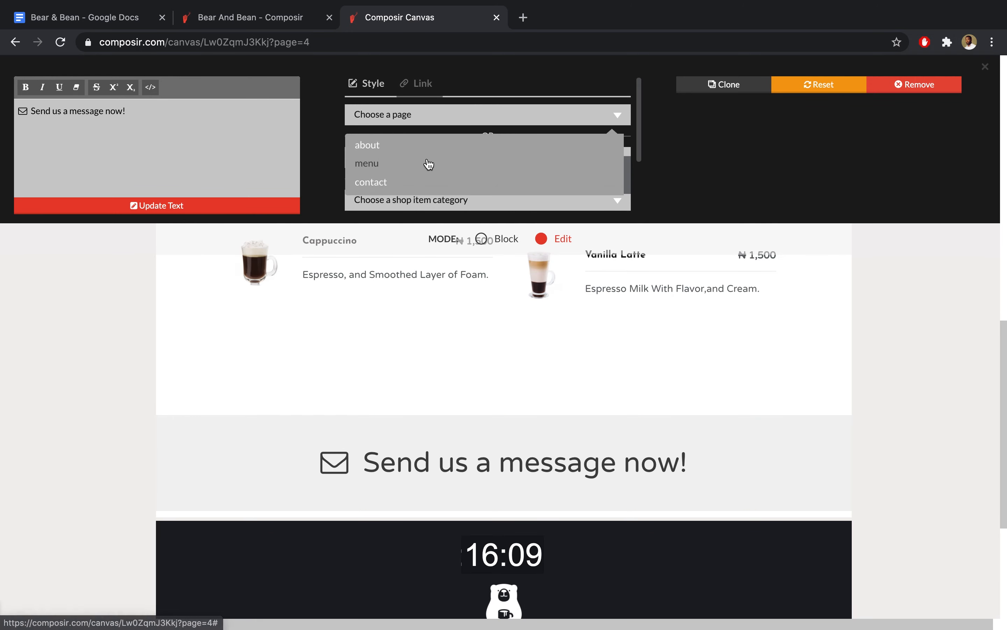
click(405, 184)
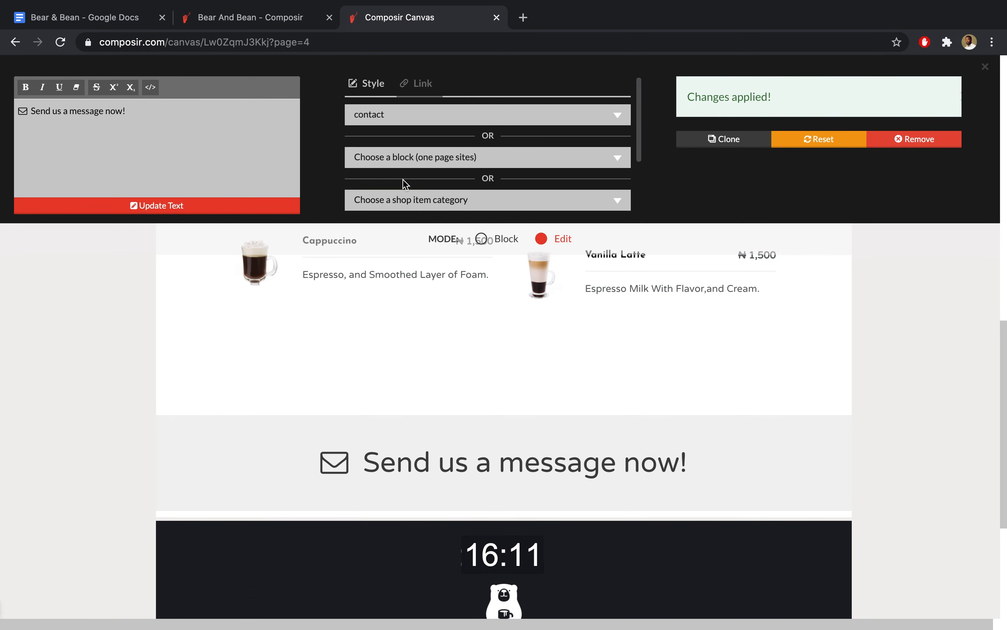
click(482, 239)
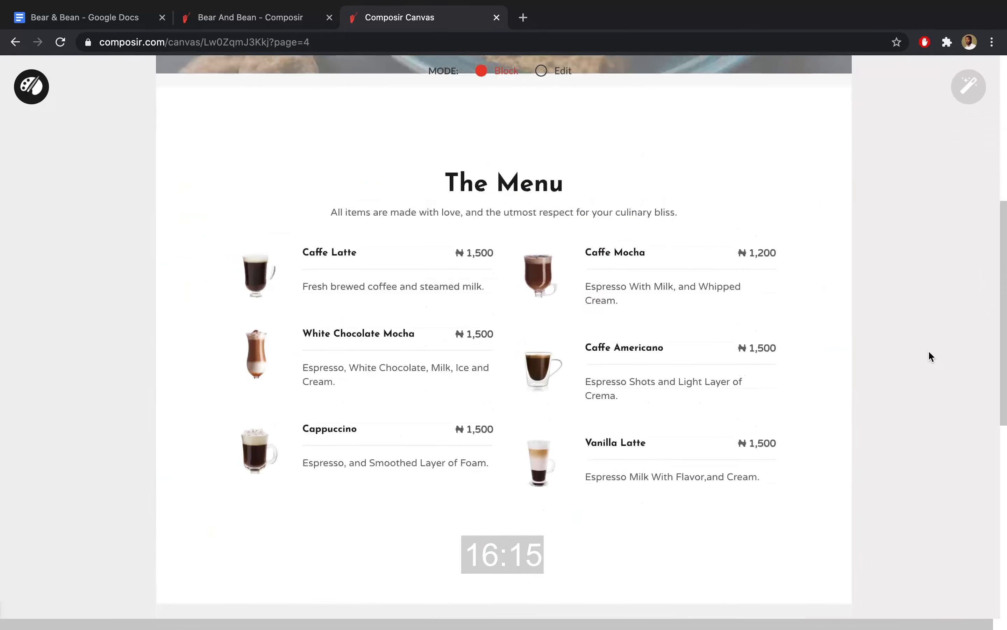
Save the pages and open the contact page
mouse_move(968, 90)
click(968, 255)
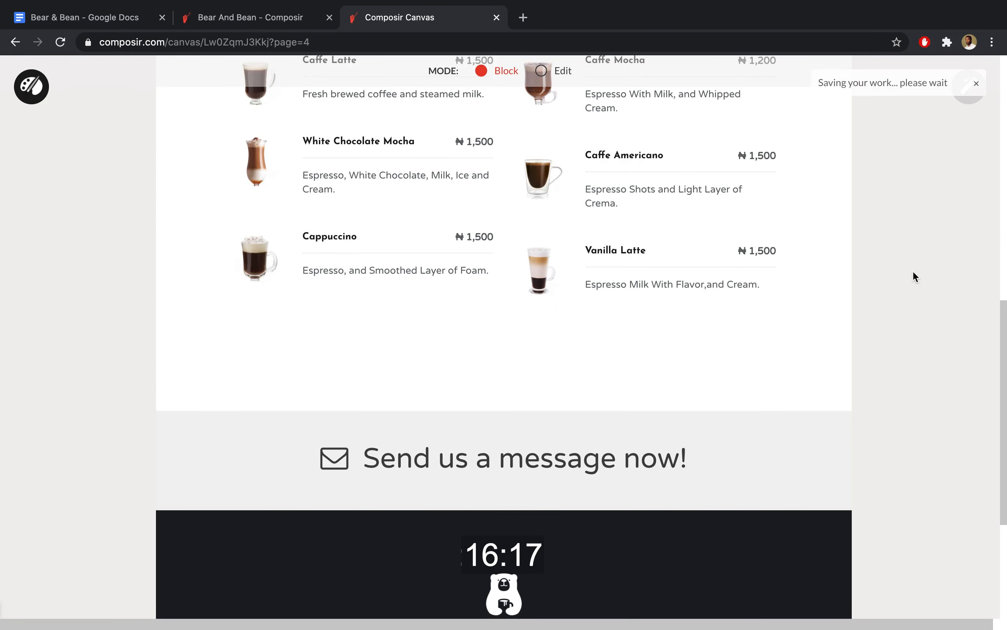
click(36, 87)
click(31, 449)
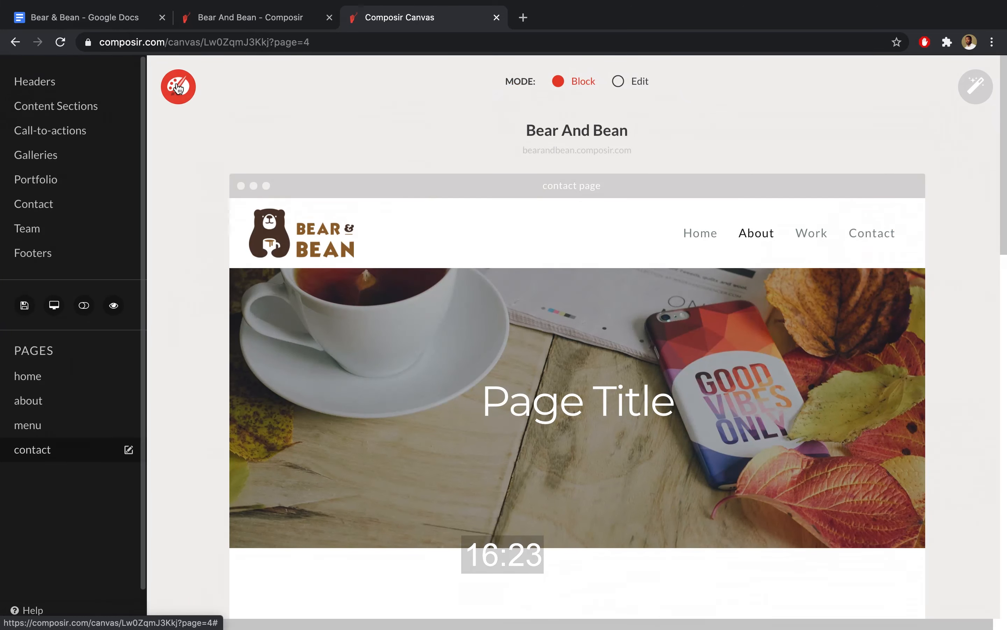
In Edit mode, change the contact page banner's title to "Contact Us"
click(178, 87)
click(473, 402)
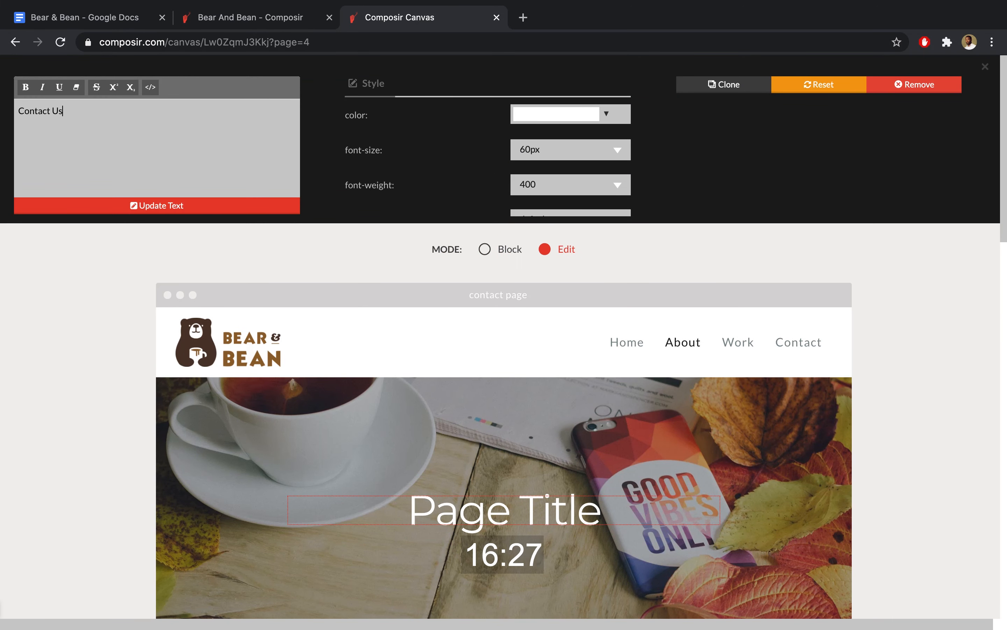
click(135, 204)
Replace the contact banner's image with the uploaded dark blue photo of a coffee cup amid scattered granules and return to Block mode
click(329, 463)
click(221, 131)
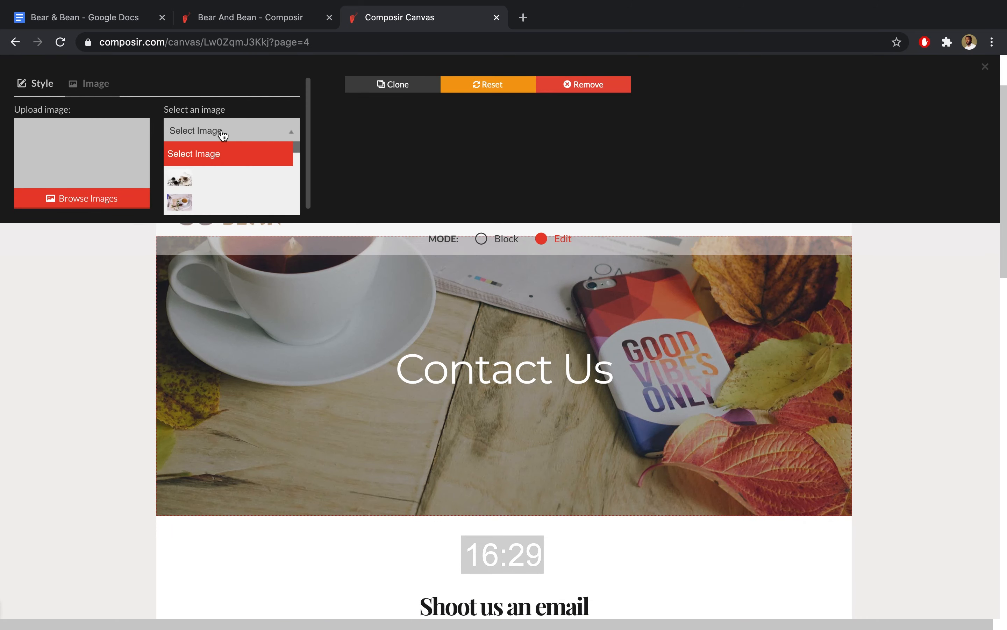
scroll(226, 180, down, 3)
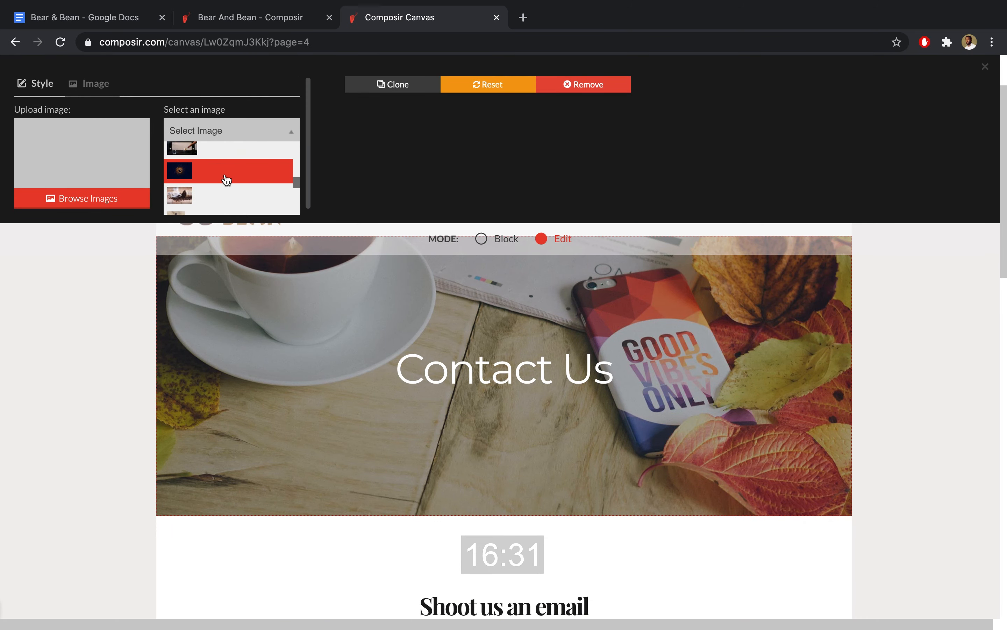
click(227, 180)
click(499, 237)
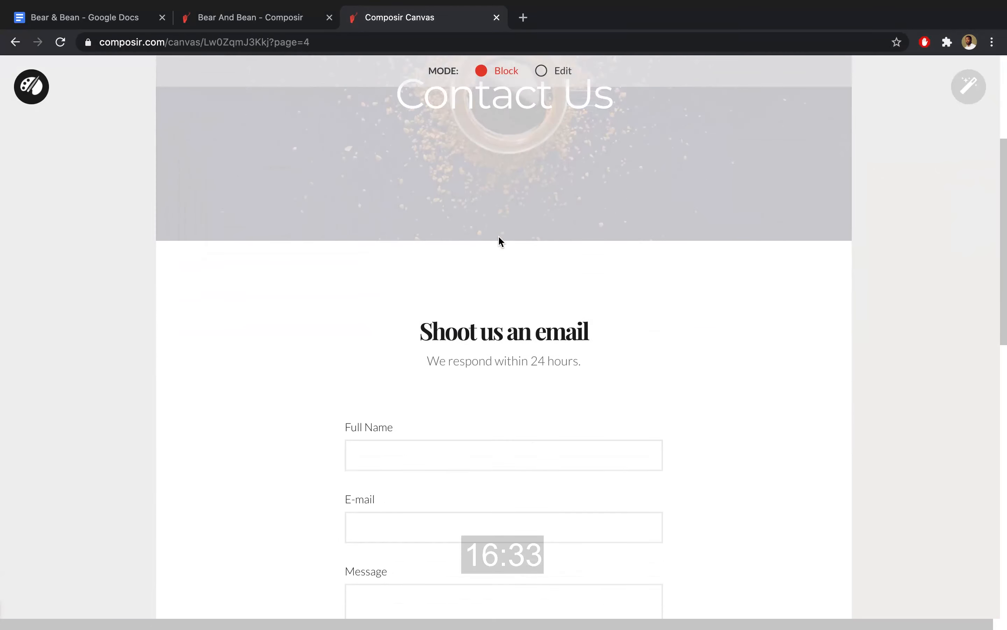
In Edit mode, replace the phone number below the contact form with the shop's phone number copied from the Google Docs document
scroll(777, 309, down, 4)
scroll(944, 352, down, 5)
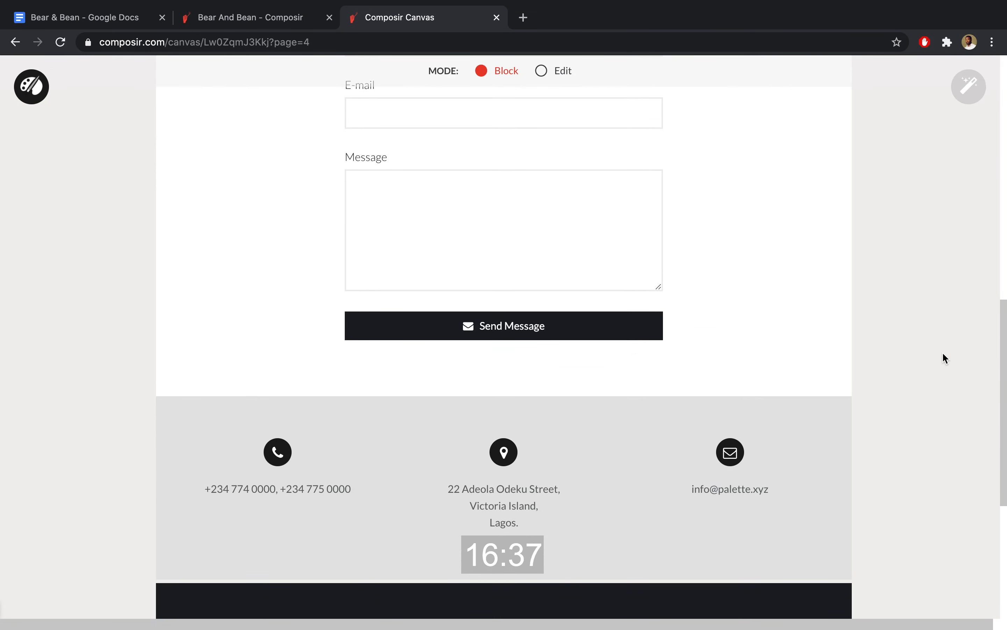
scroll(943, 353, down, 2)
click(562, 70)
click(320, 401)
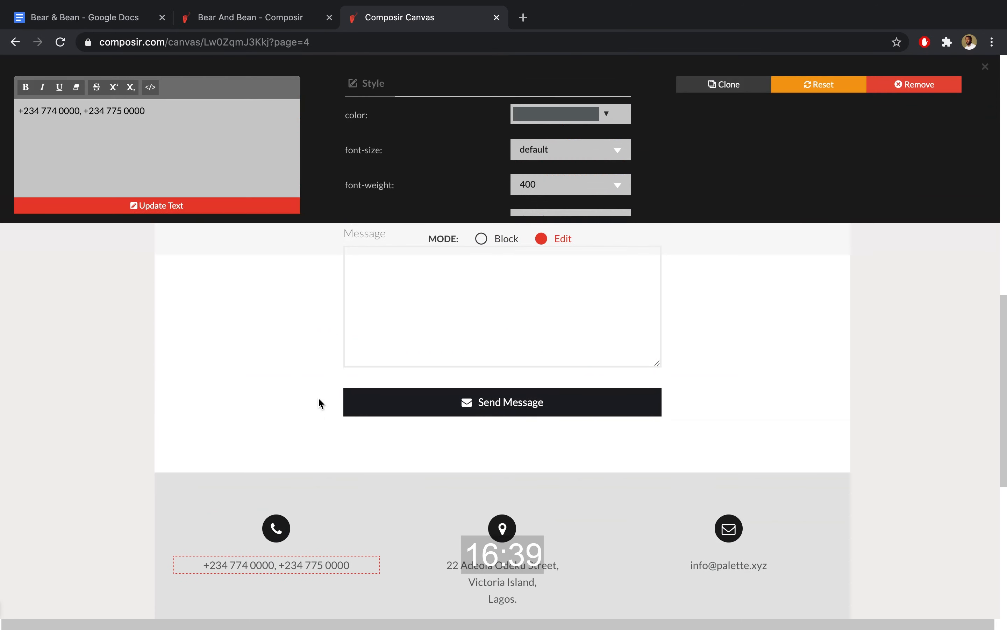
click(87, 24)
scroll(323, 387, down, 10)
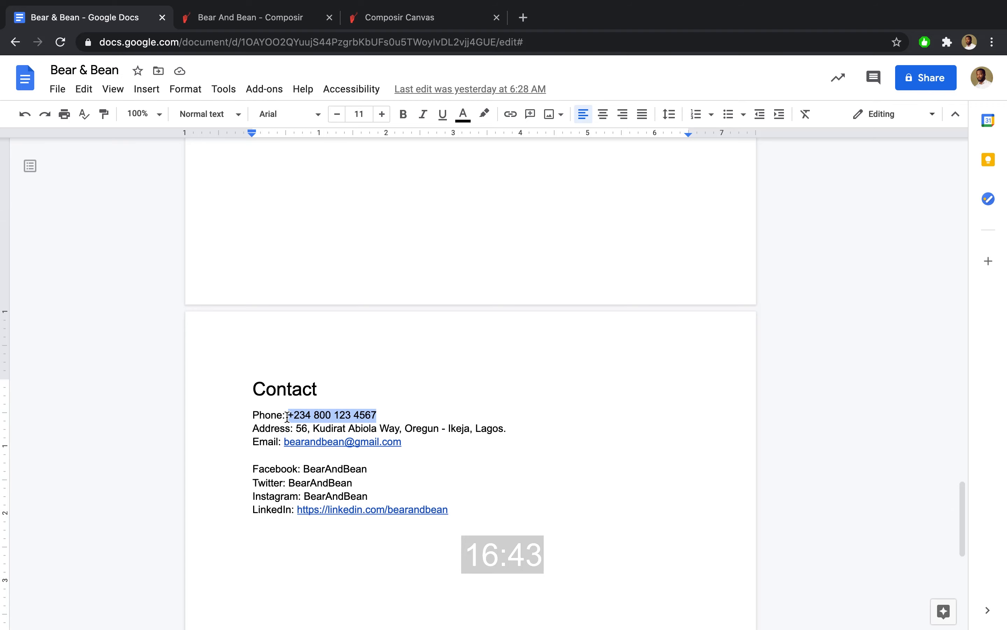
click(391, 13)
key(ctrl+v)
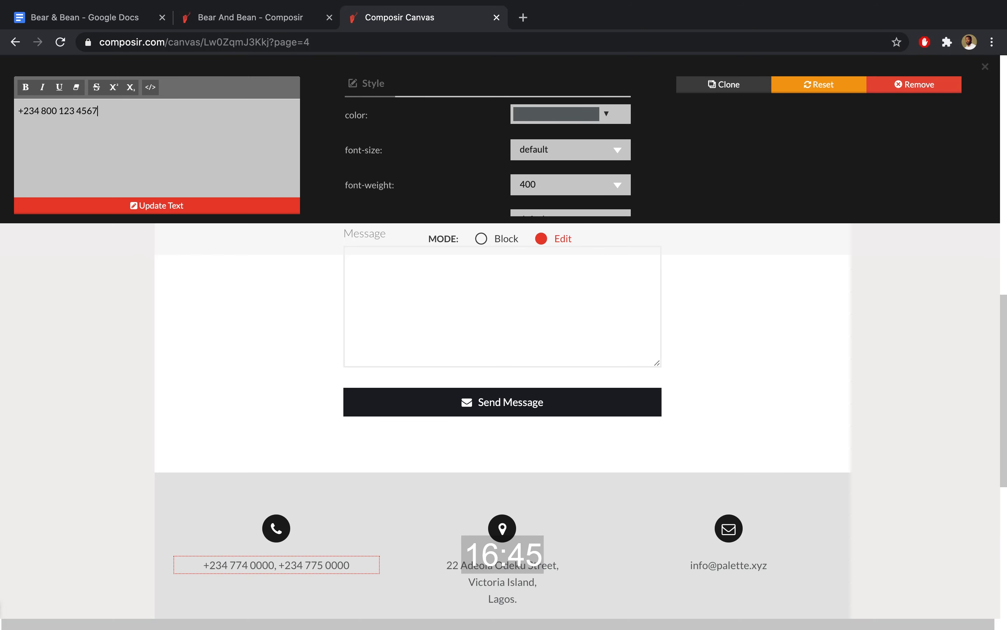
click(189, 208)
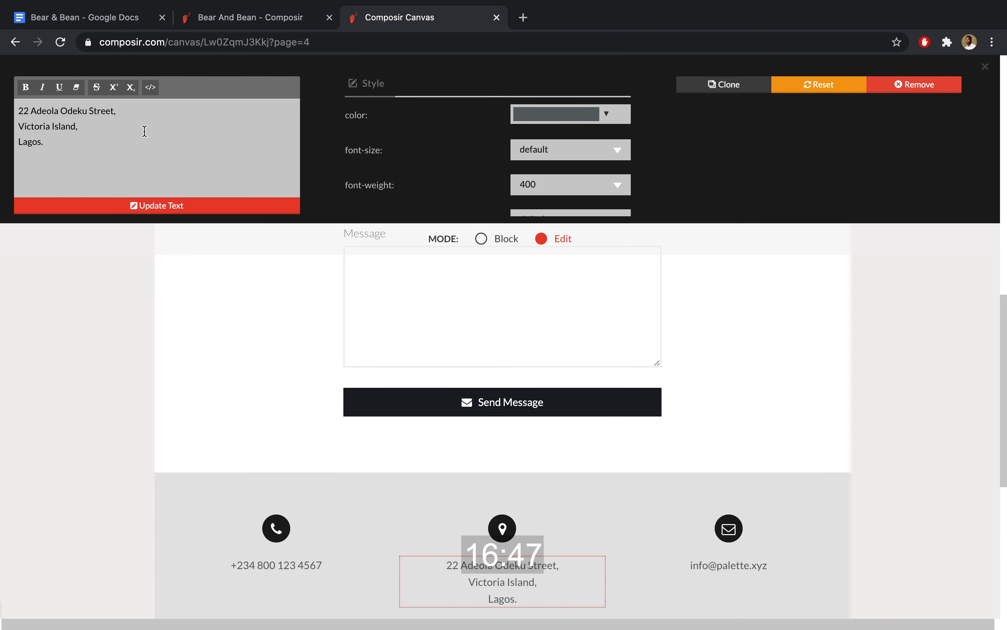
Replace the address below the contact form with the shop's address from the document, split over three lines
click(104, 19)
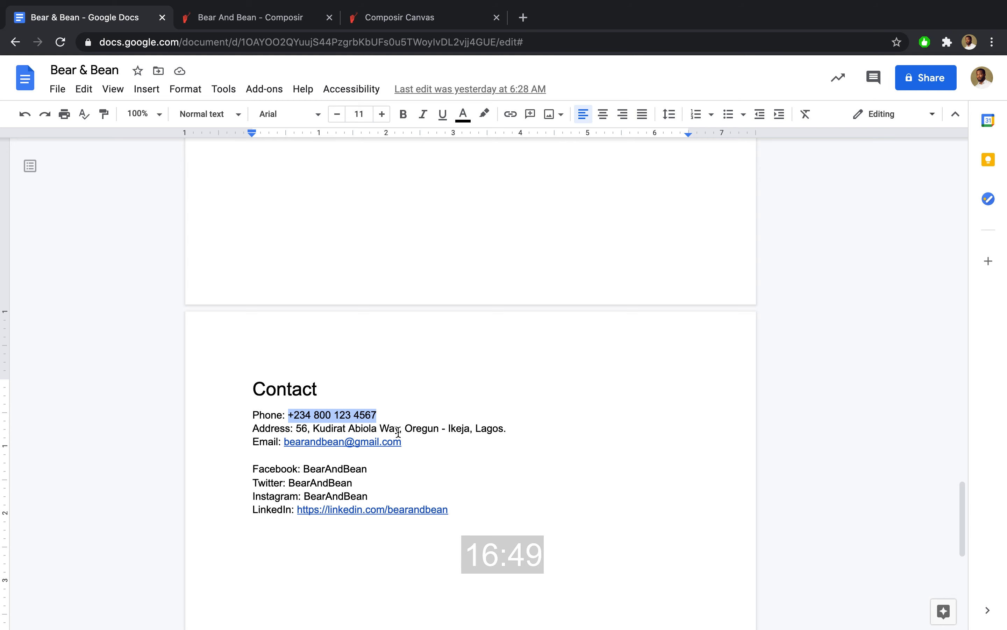
drag(399, 431, 289, 433)
click(370, 18)
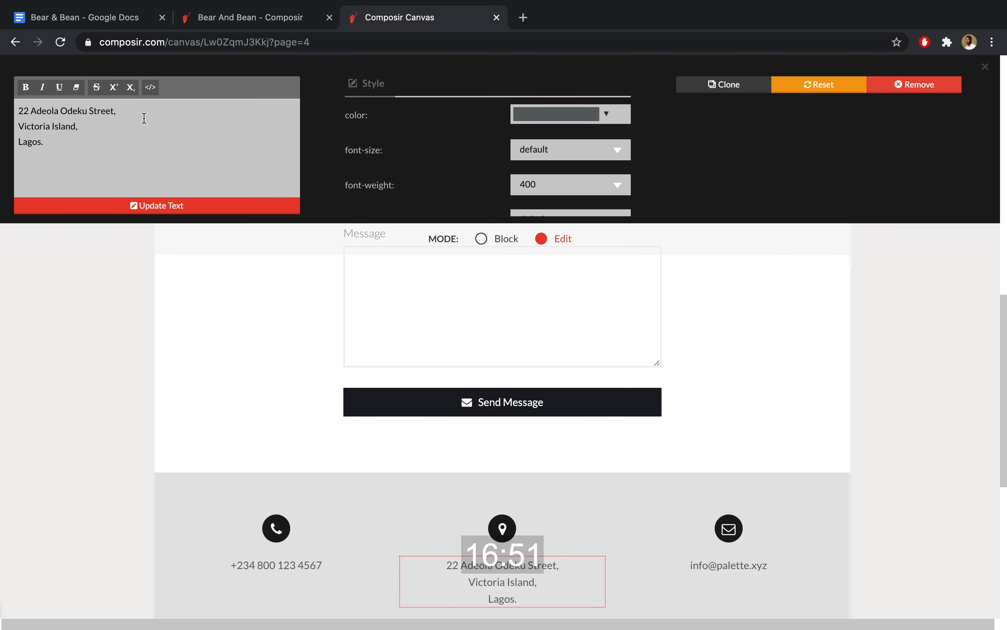
click(100, 24)
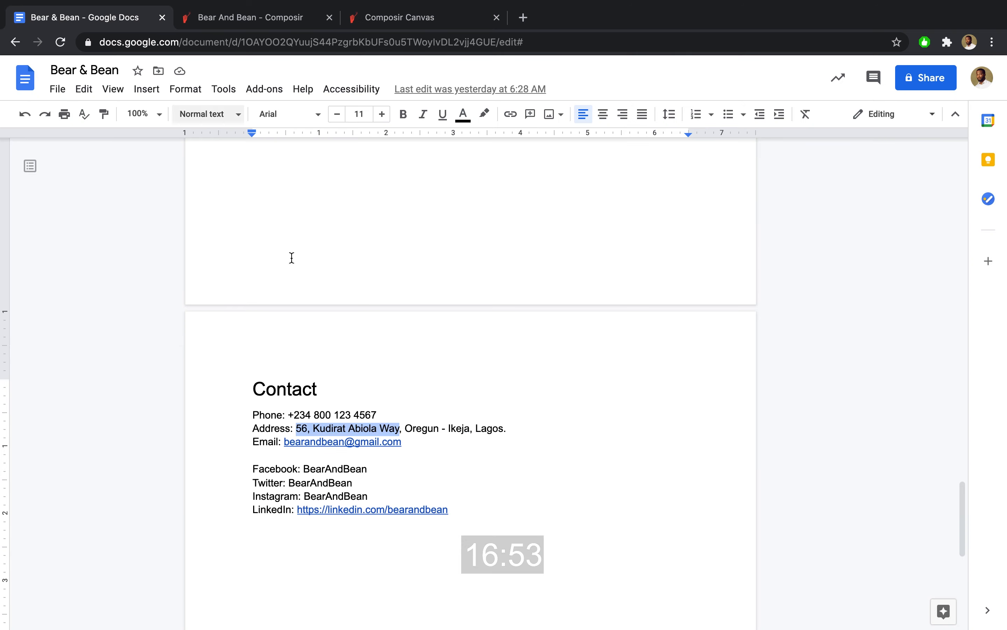
drag(472, 431, 392, 432)
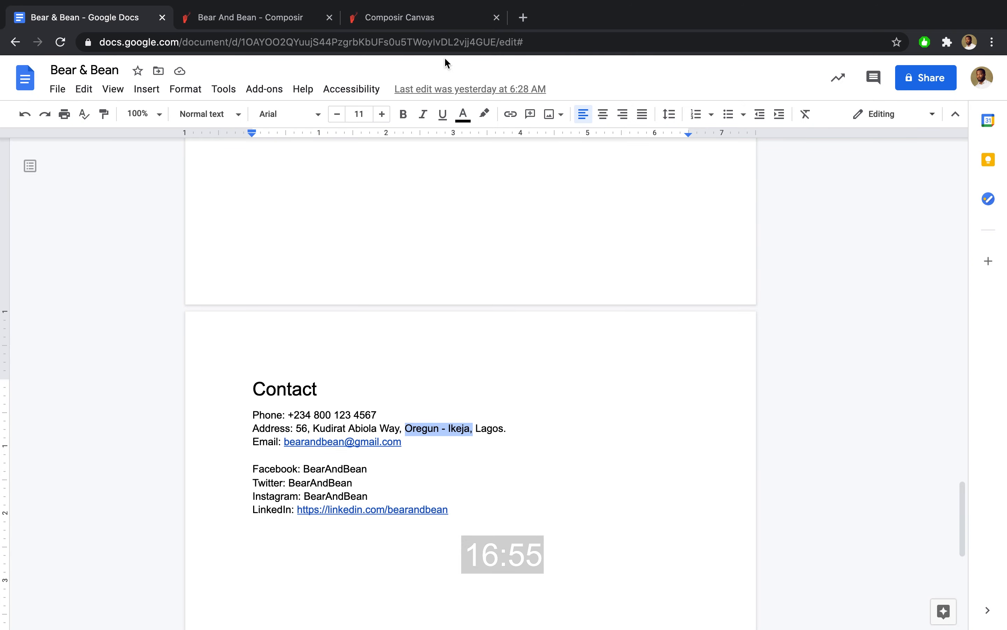
click(422, 19)
click(88, 22)
click(432, 21)
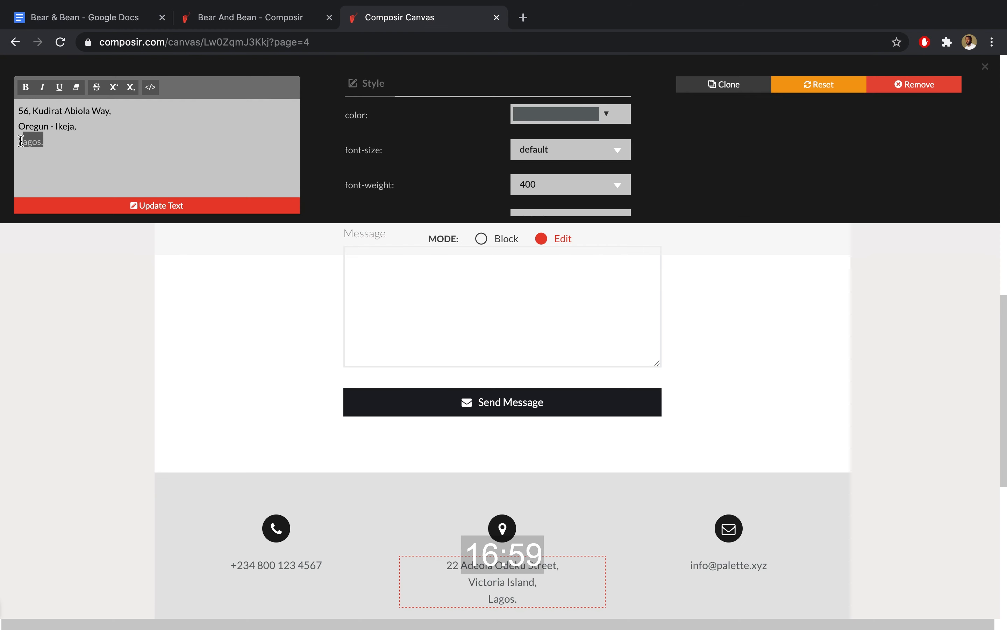
click(135, 206)
Replace the e-mail below the contact form with the shop's e-mail address and return to Block mode
click(749, 566)
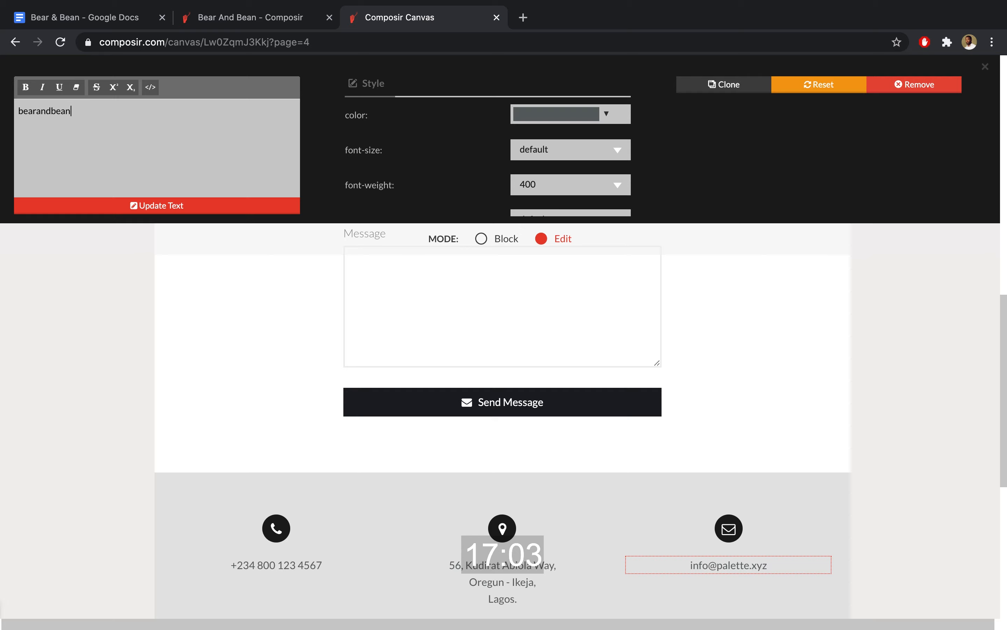
click(245, 206)
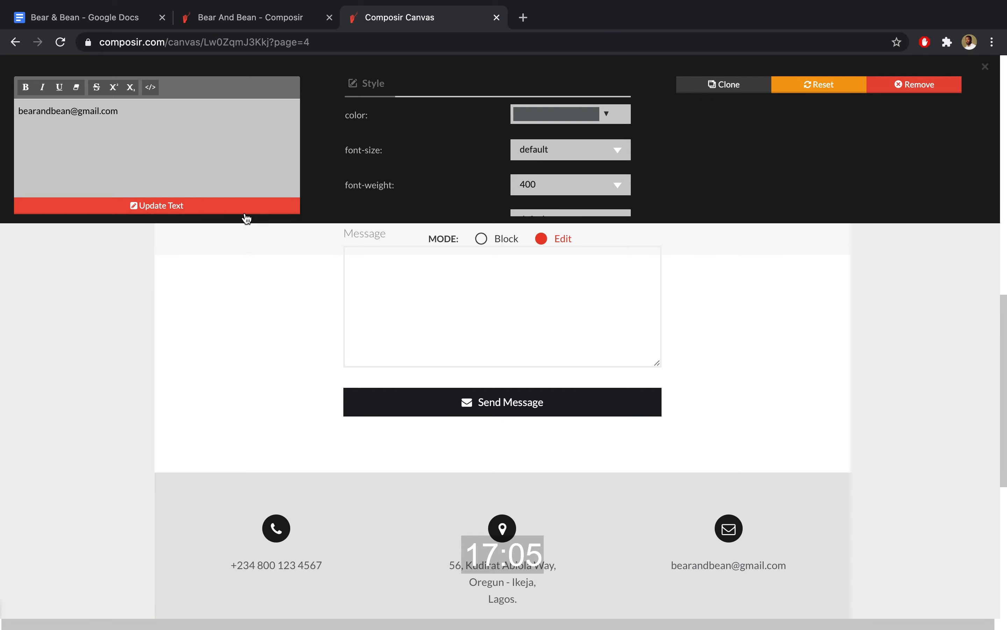
scroll(516, 435, down, 4)
click(496, 239)
Save the pages with the finished contact page
scroll(918, 237, up, 12)
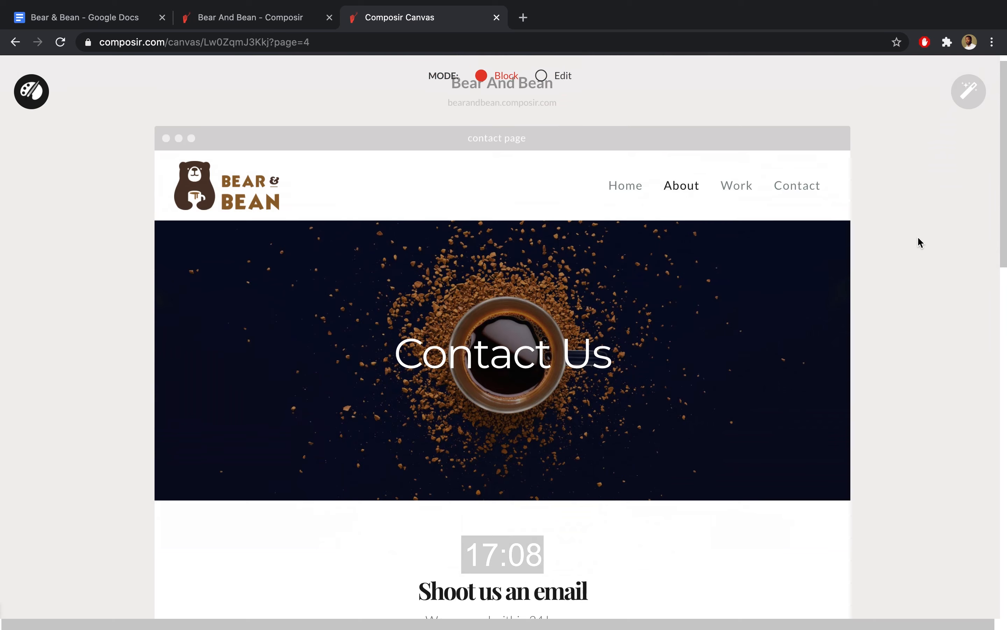
click(961, 93)
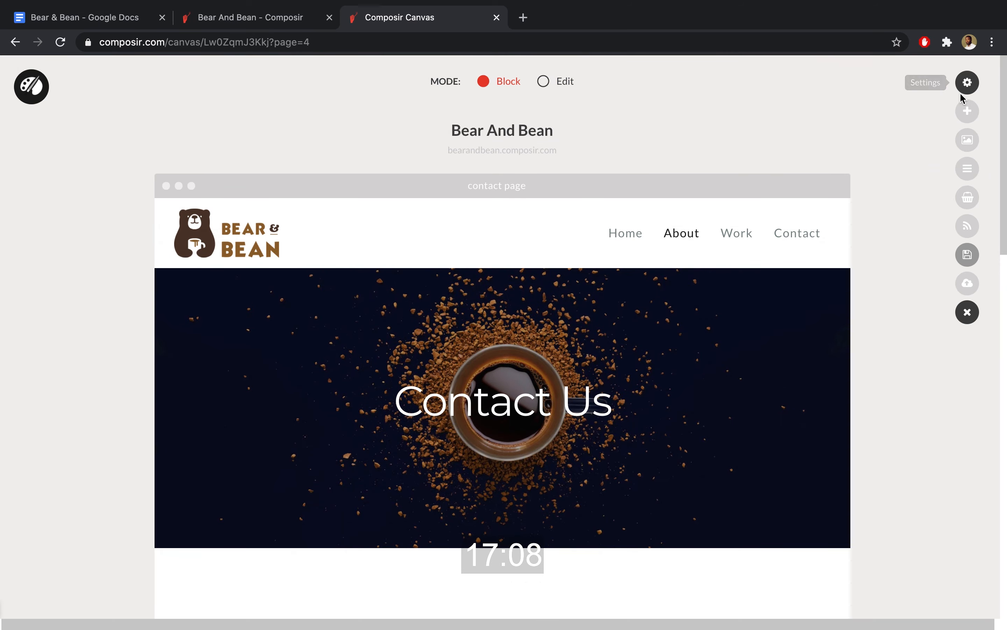
click(969, 256)
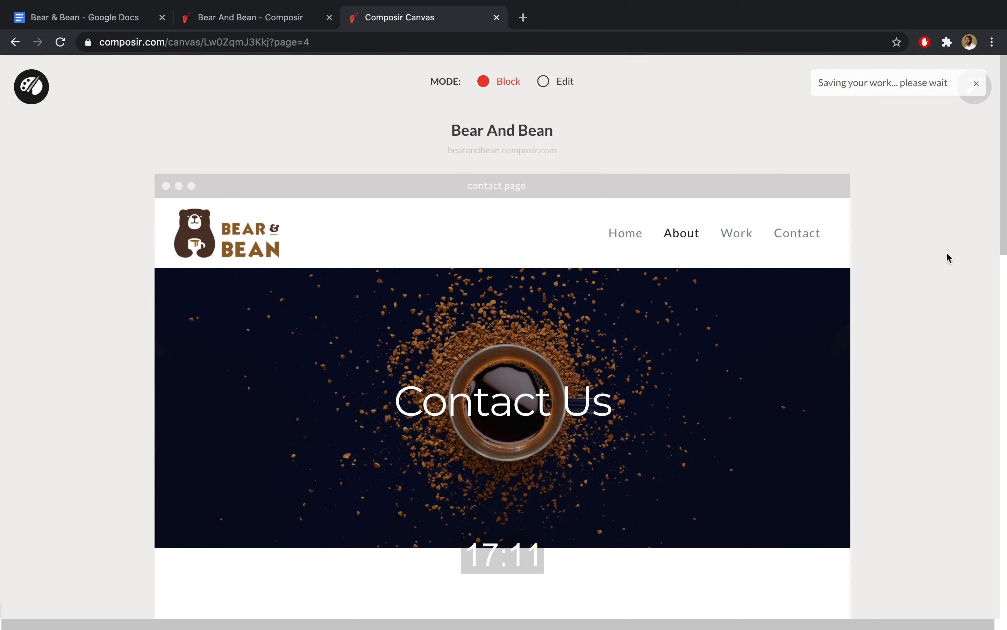
Review the lower part of the contact page and the home page's sections, and open the about page
scroll(946, 251, down, 15)
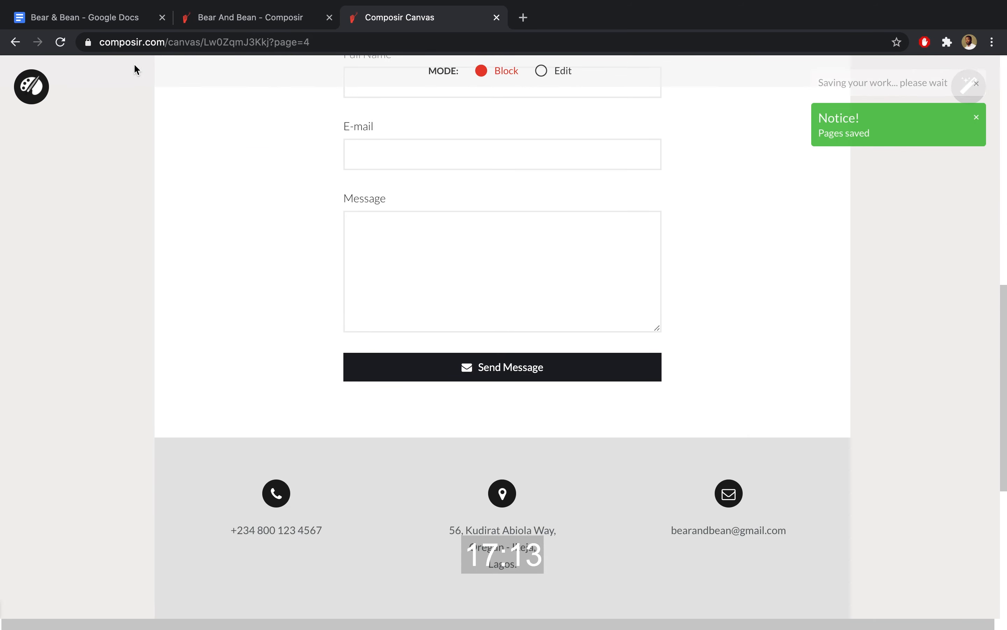
click(32, 86)
click(38, 375)
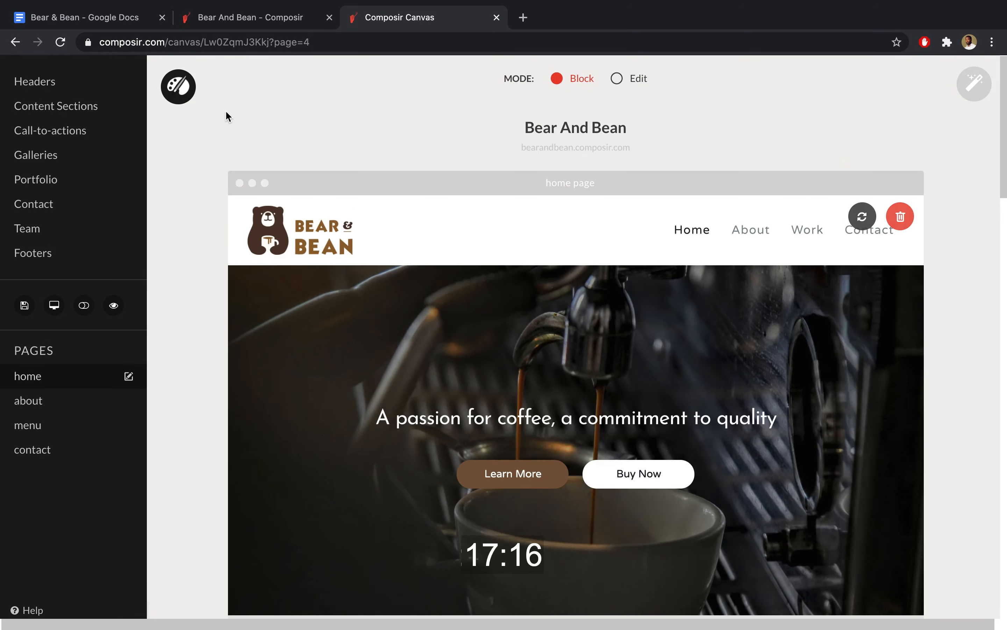
click(179, 86)
scroll(85, 321, down, 8)
scroll(85, 321, down, 15)
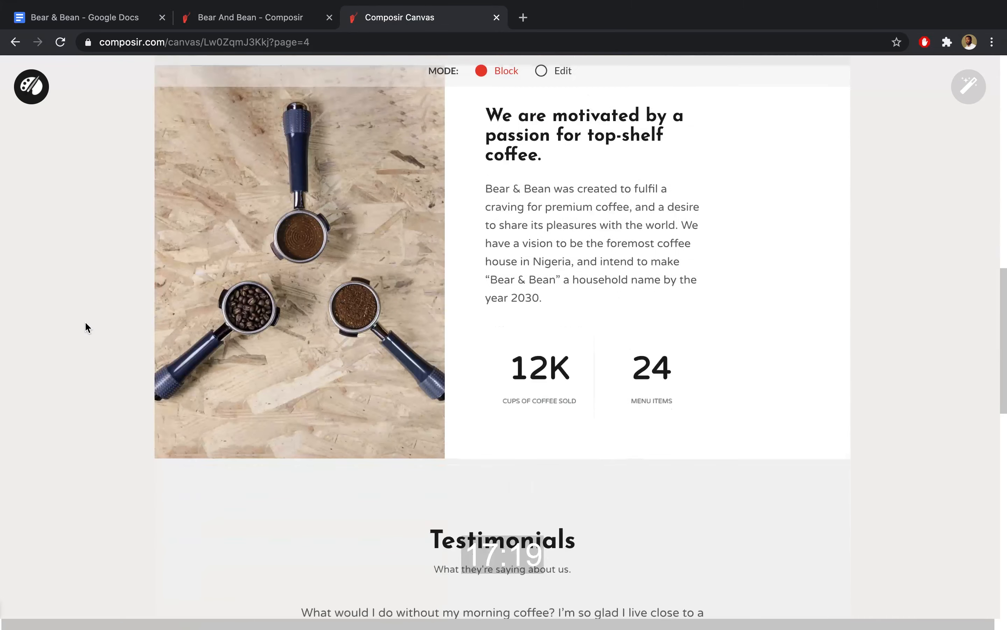
click(42, 96)
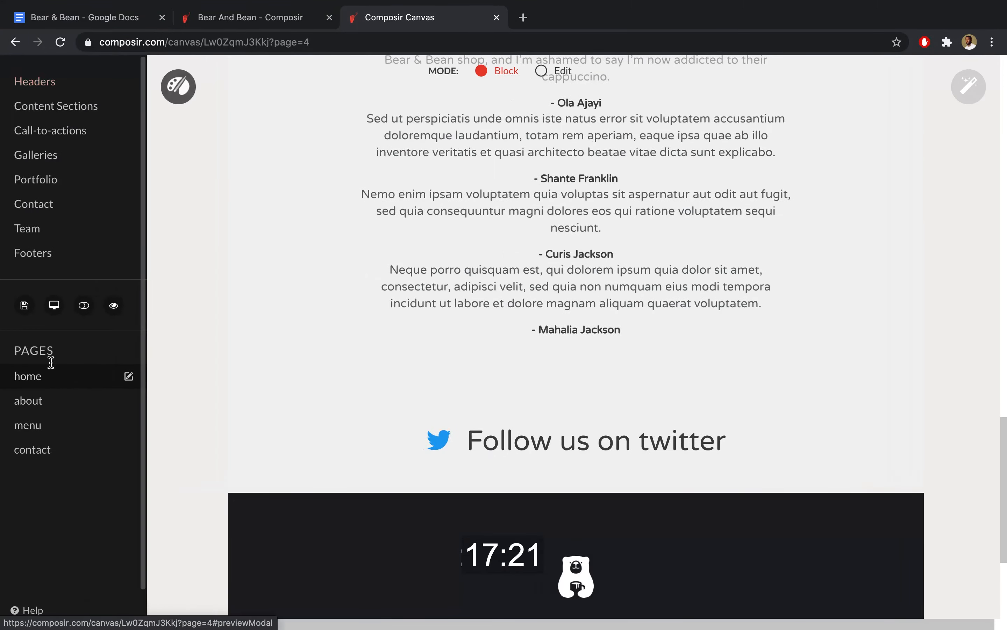
click(41, 400)
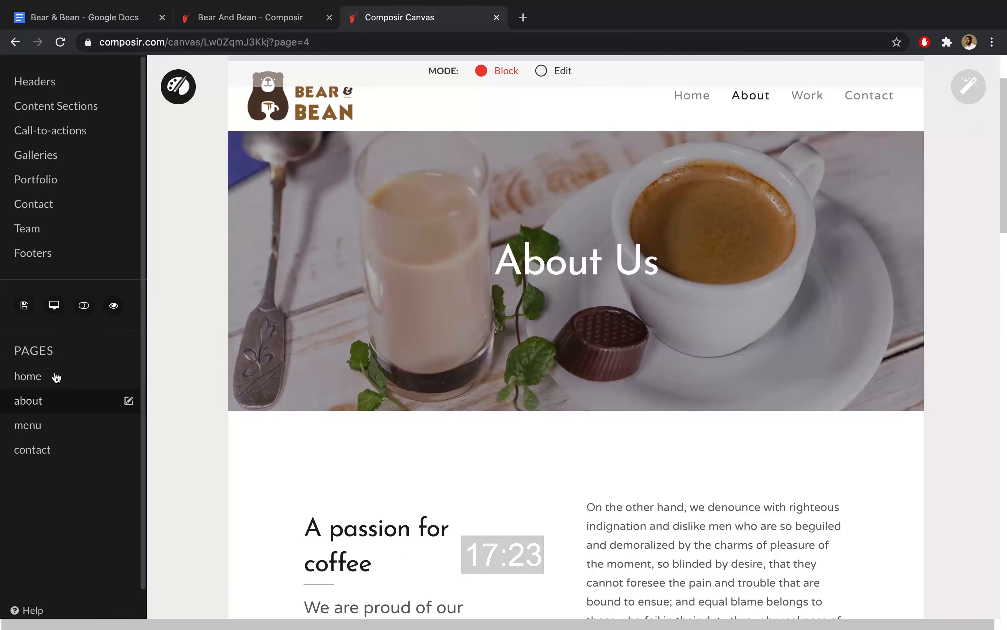
Review the menu and contact pages, and open the website's public address bearandbean.composir.com
click(42, 423)
scroll(204, 526, down, 15)
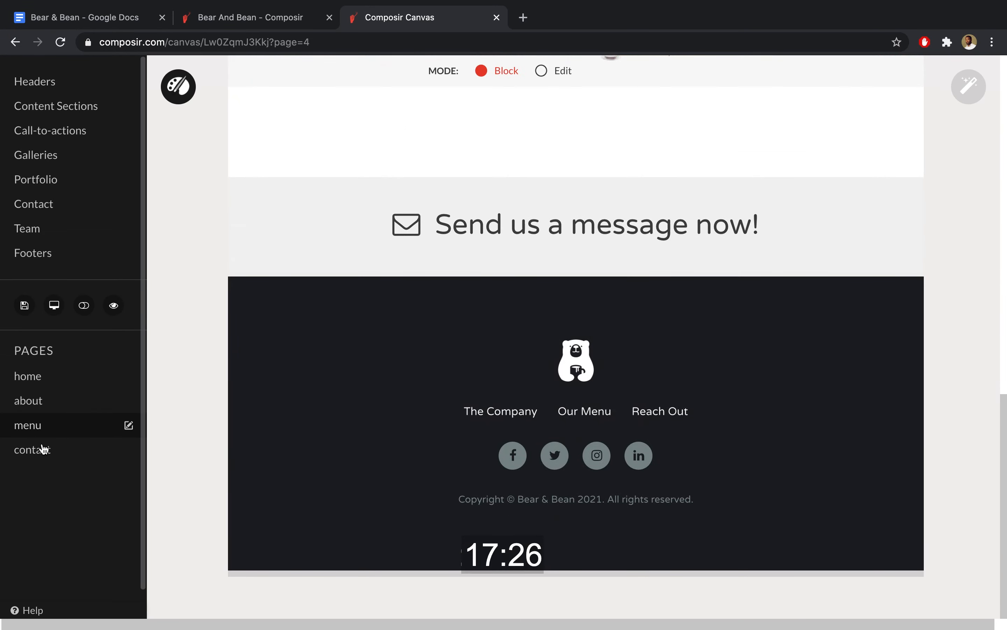
click(43, 449)
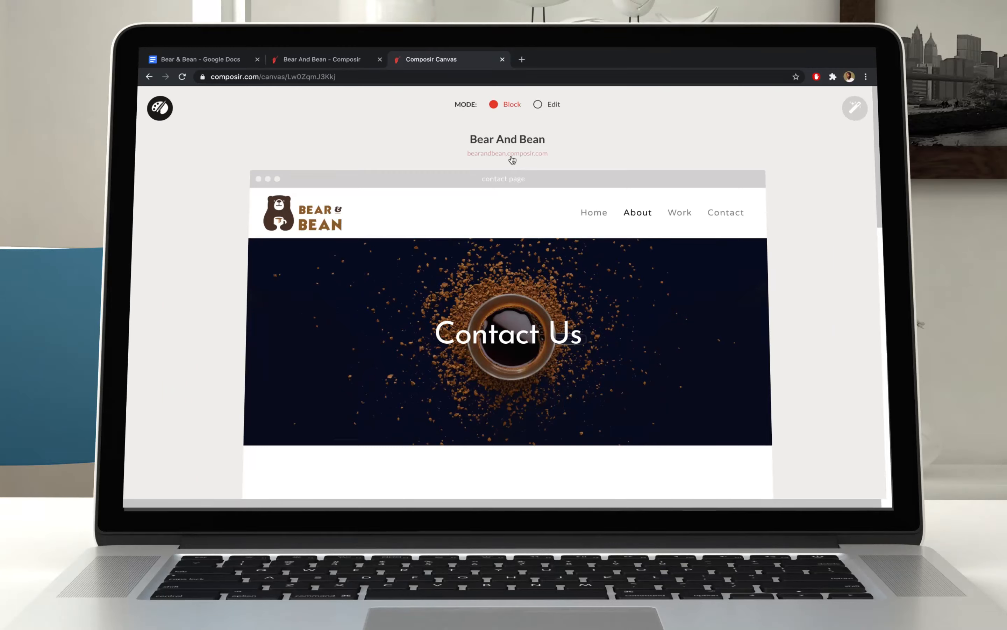
click(504, 150)
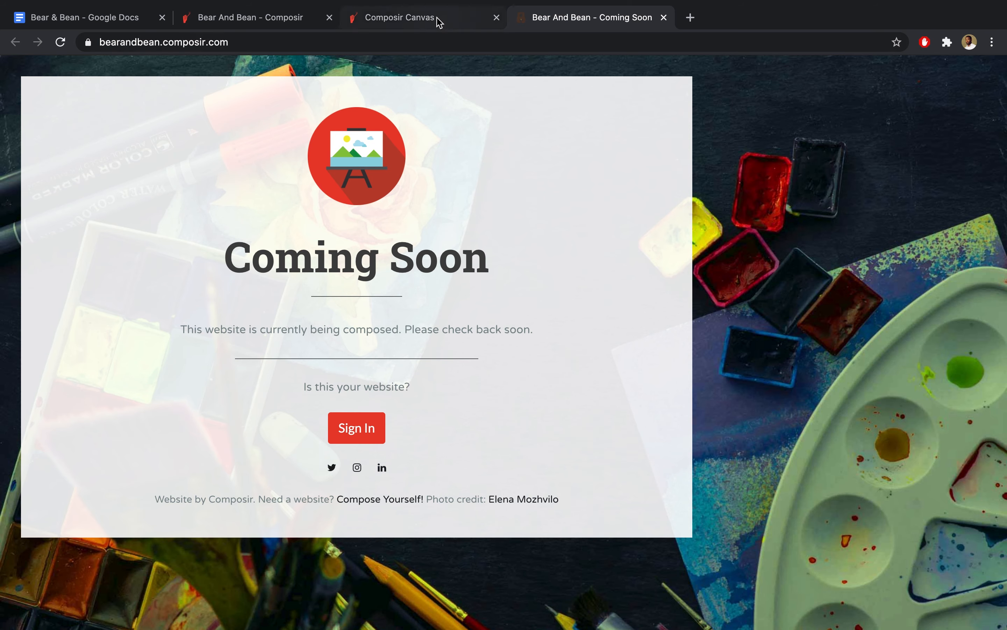
Return to the Composir canvas and switch the website from offline to online
click(436, 21)
click(33, 88)
click(84, 305)
click(645, 154)
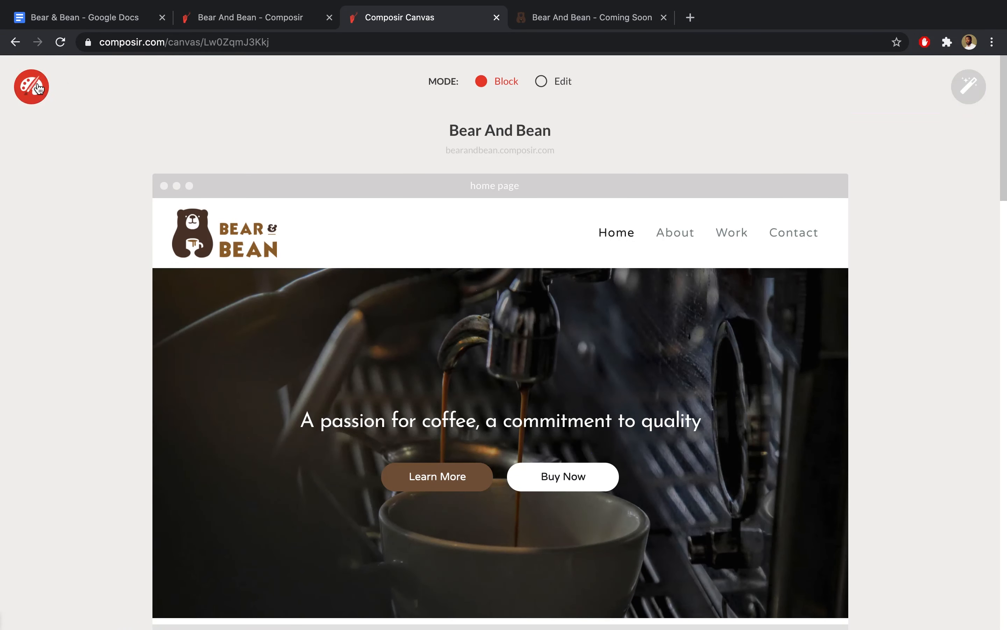
click(32, 86)
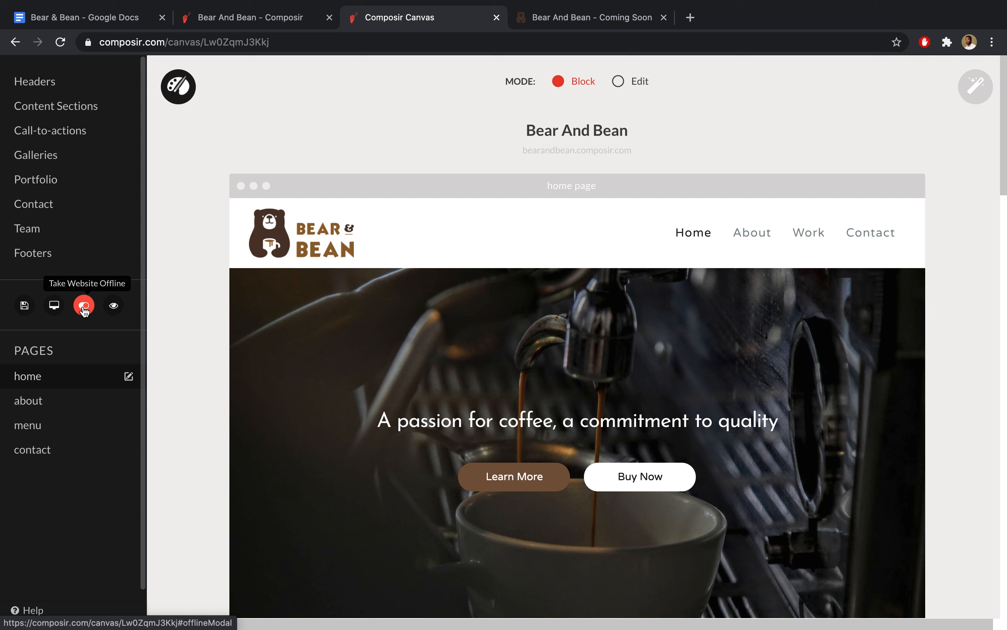
click(180, 88)
Publish the website's saved updates
click(980, 92)
click(968, 286)
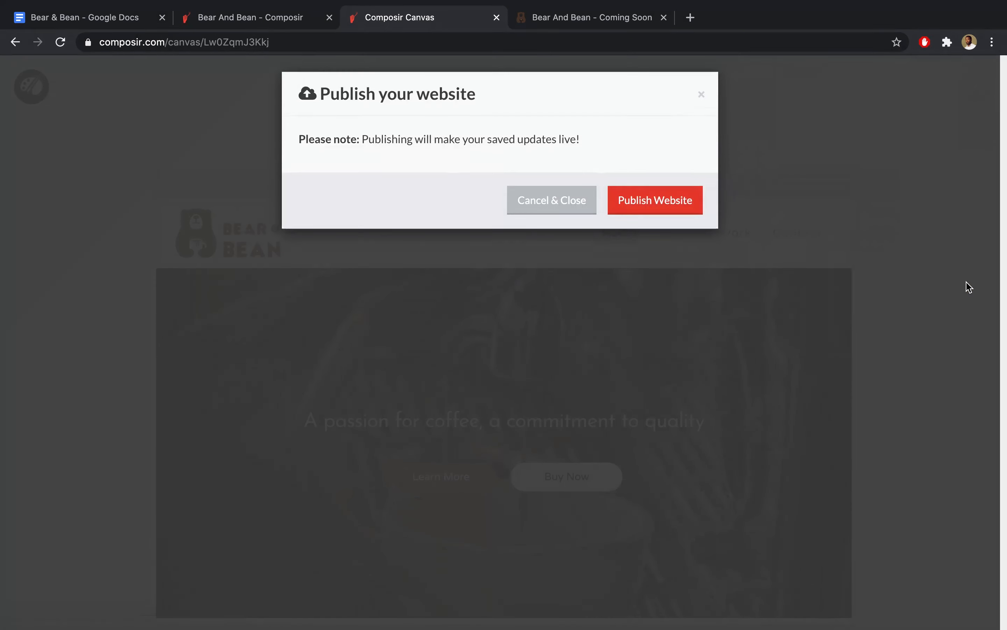
click(688, 214)
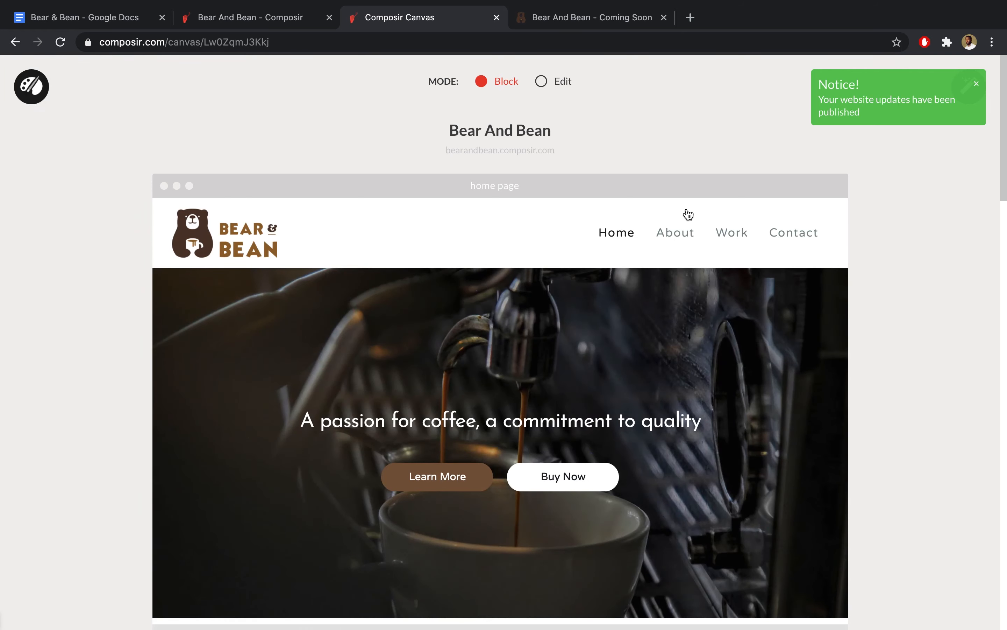
Reload the public website and review the live home page and its header links
click(595, 23)
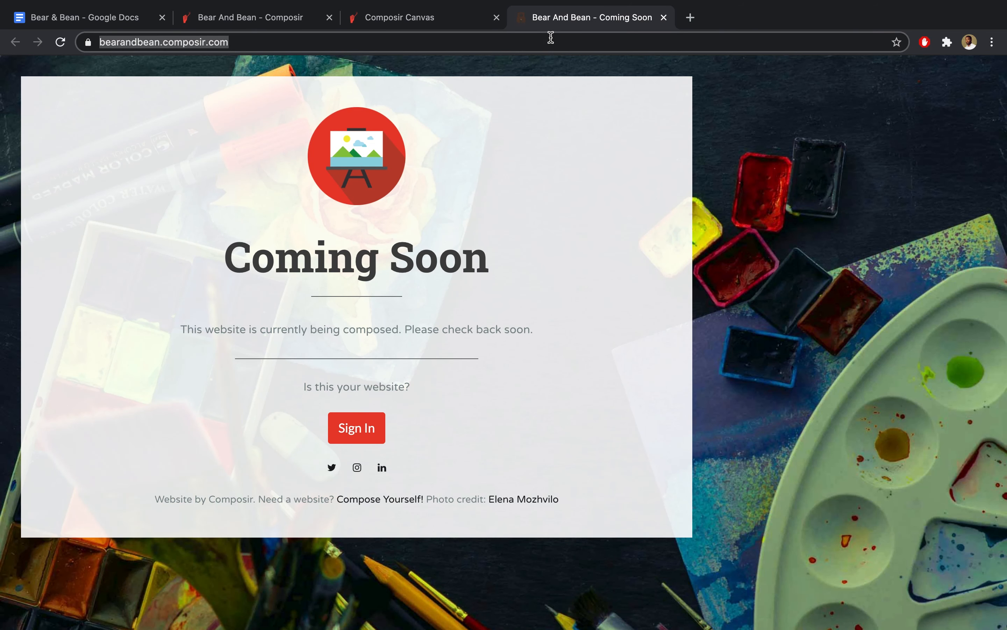
key(super+r)
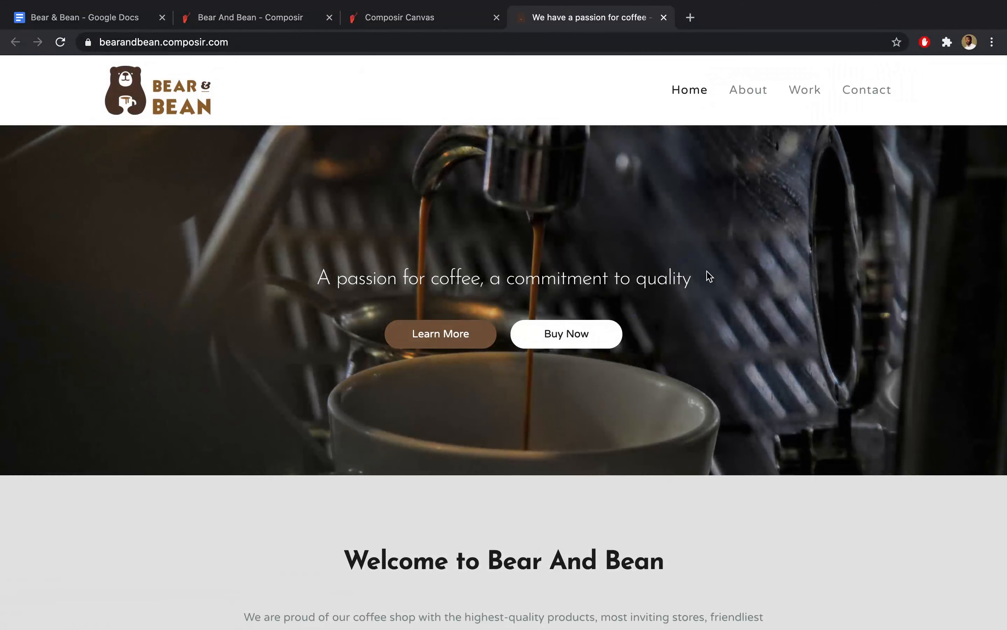
scroll(708, 277, down, 20)
click(710, 277)
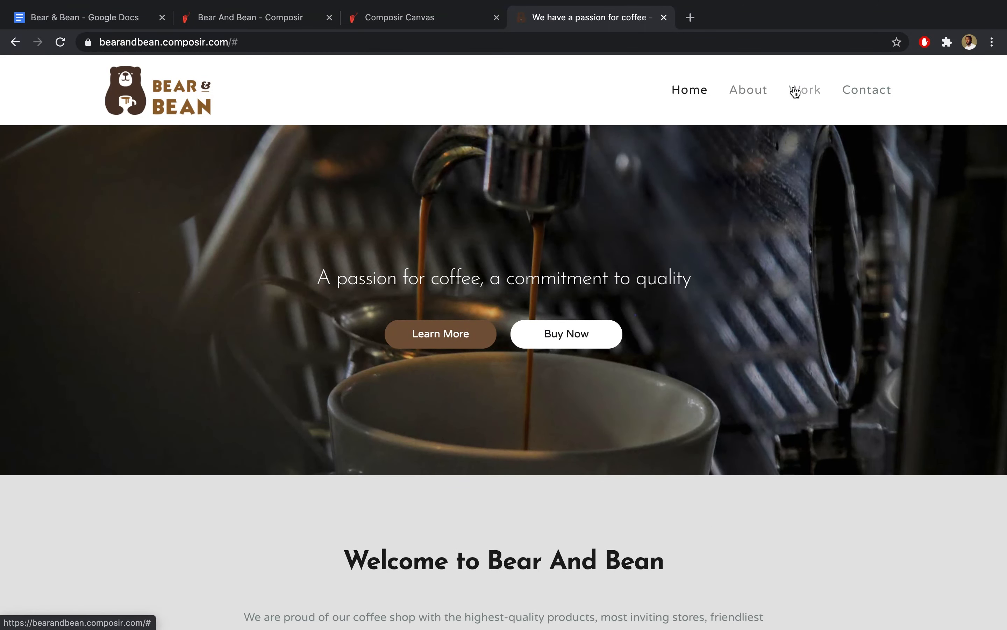
Return to the canvas, open the navigation menu editor and add entries for a total of four navigation links
click(416, 17)
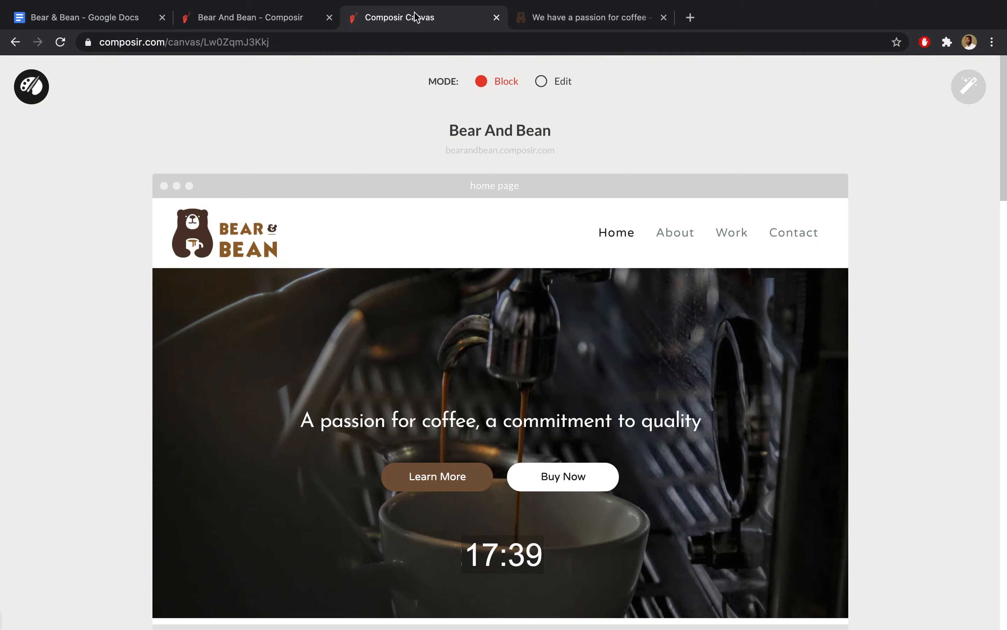
mouse_move(967, 84)
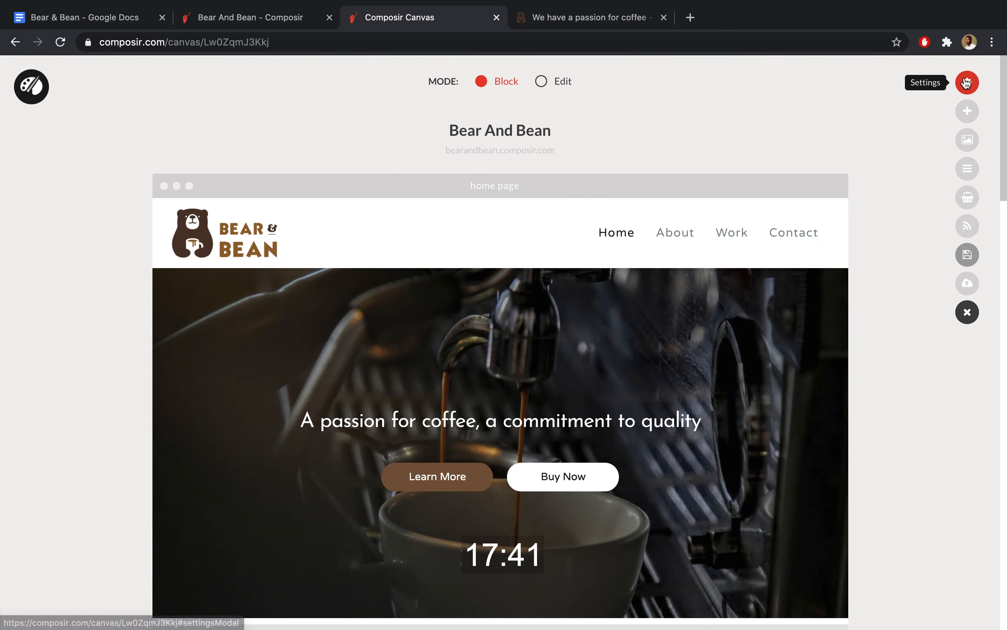
click(967, 167)
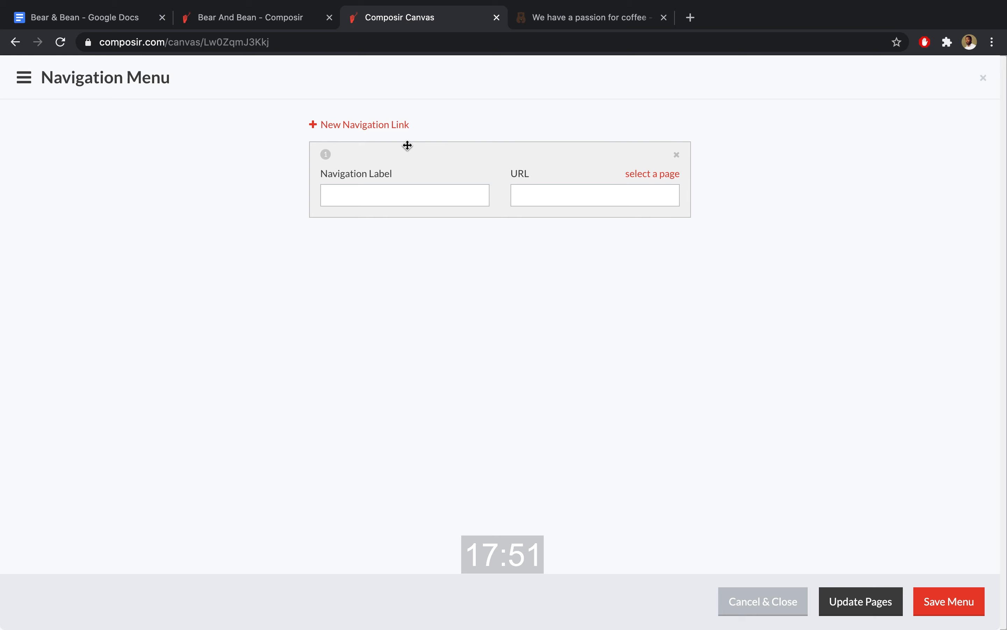
click(384, 126)
click(383, 127)
click(383, 127)
Label the first navigation link Home and point it to the home page
click(391, 194)
text(Hom)
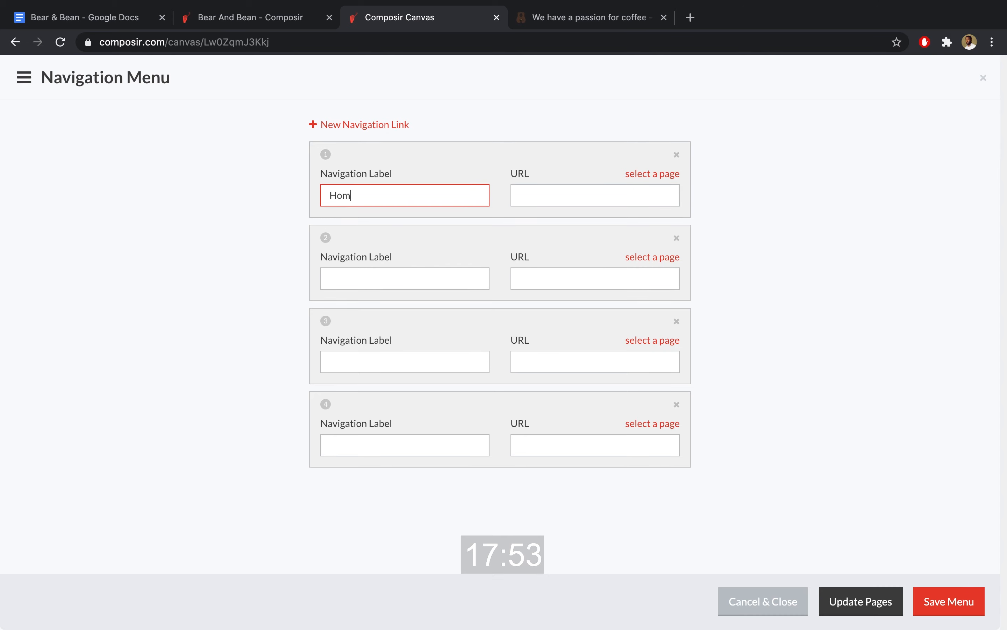
text(e)
click(648, 174)
click(602, 197)
click(560, 246)
Label the second navigation link About Us and point it to the about page
click(399, 278)
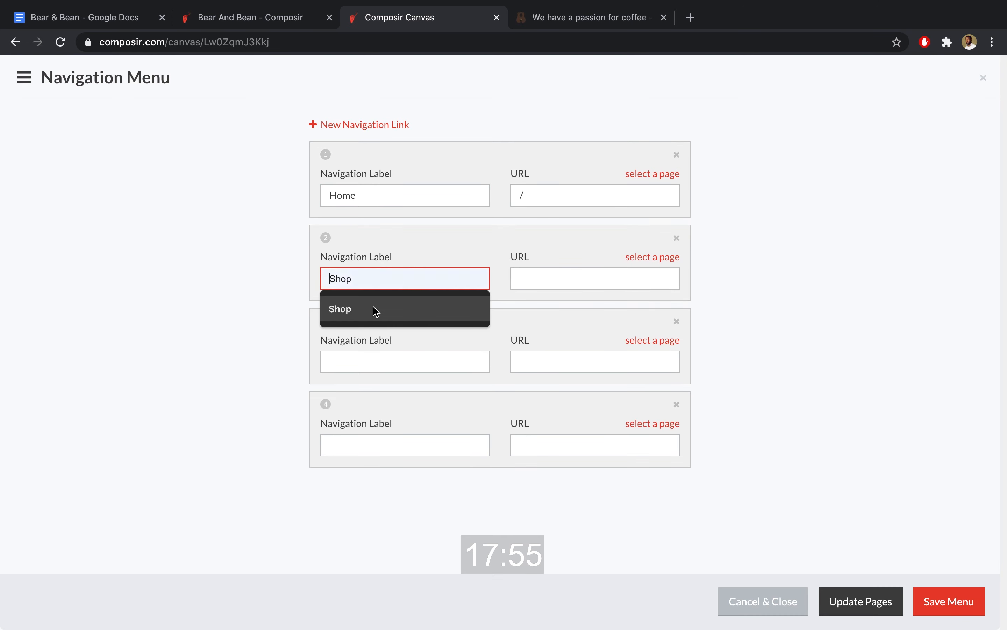
text(About Us)
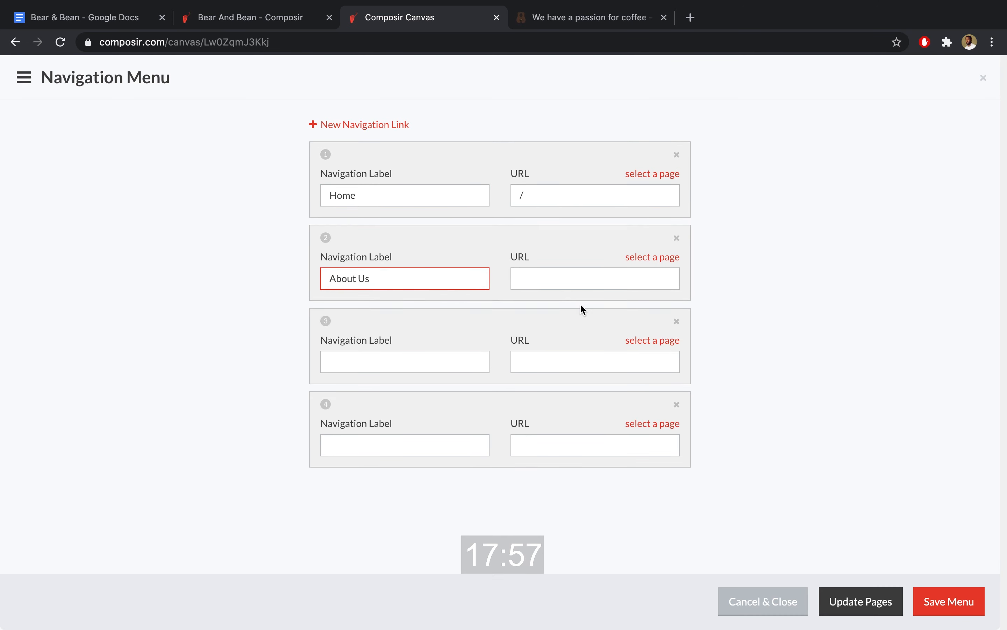
click(599, 285)
click(643, 257)
click(589, 286)
click(589, 348)
Label the third navigation link Our Menu and point it to the menu page
click(421, 368)
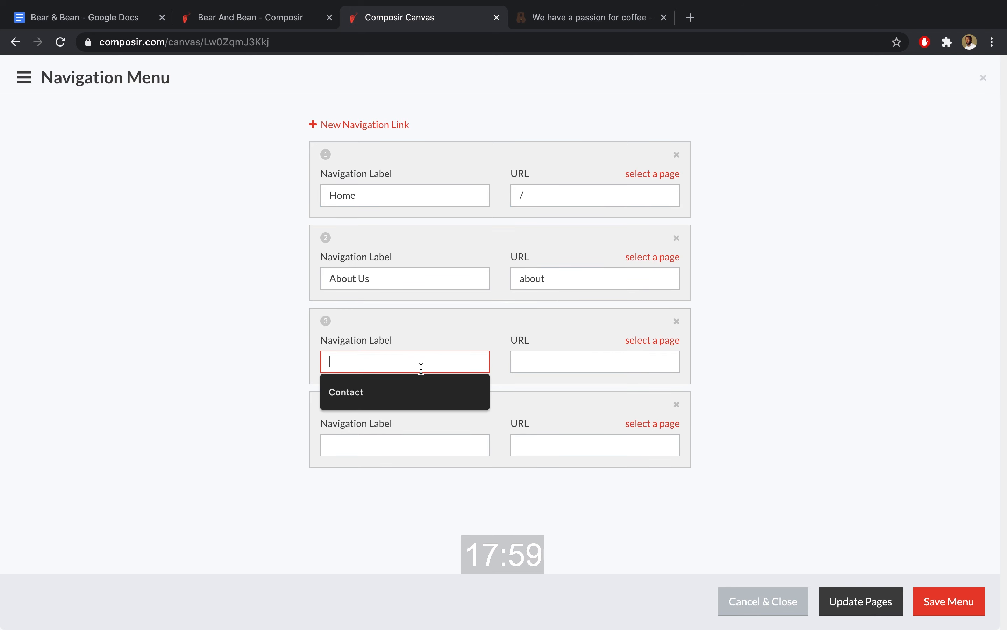
text(Meny)
text(Our Menu)
click(652, 340)
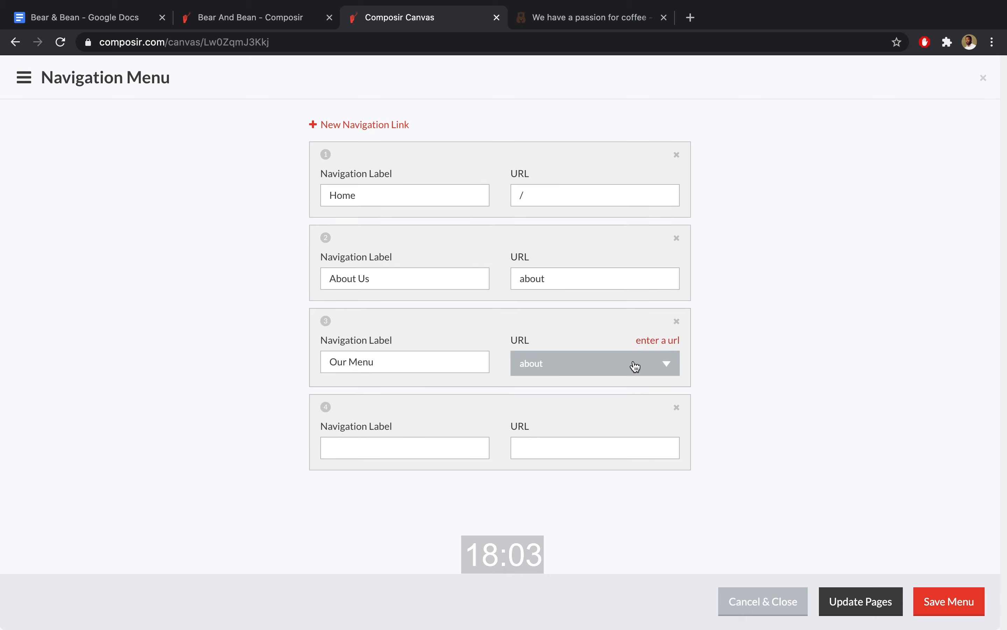
click(636, 364)
click(609, 424)
Label the fourth navigation link Contact Us and point it to the contact page
click(438, 444)
text(Contact Us)
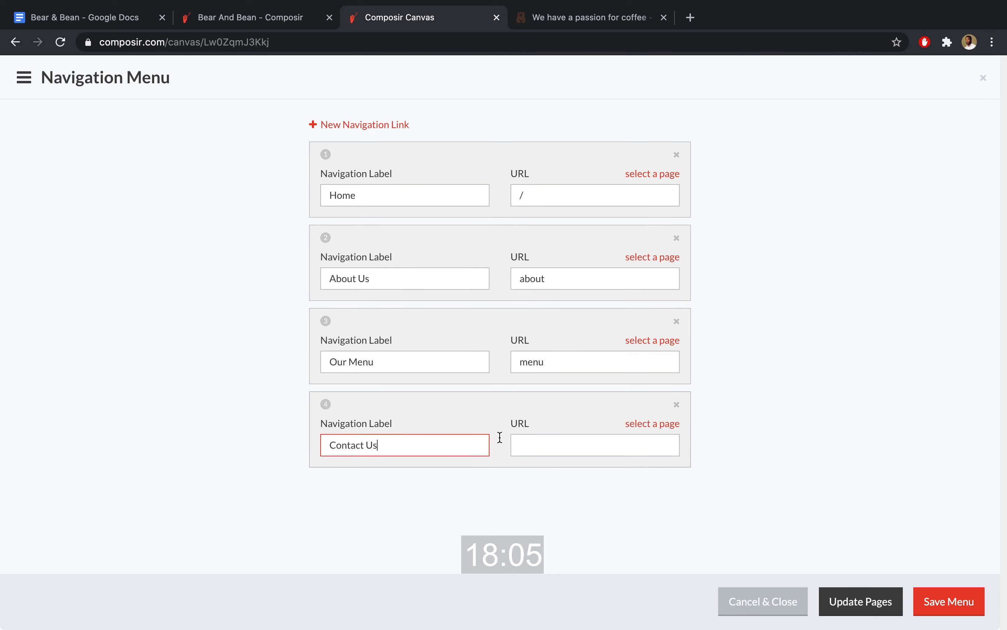
click(652, 424)
click(633, 445)
scroll(614, 490, down, 1)
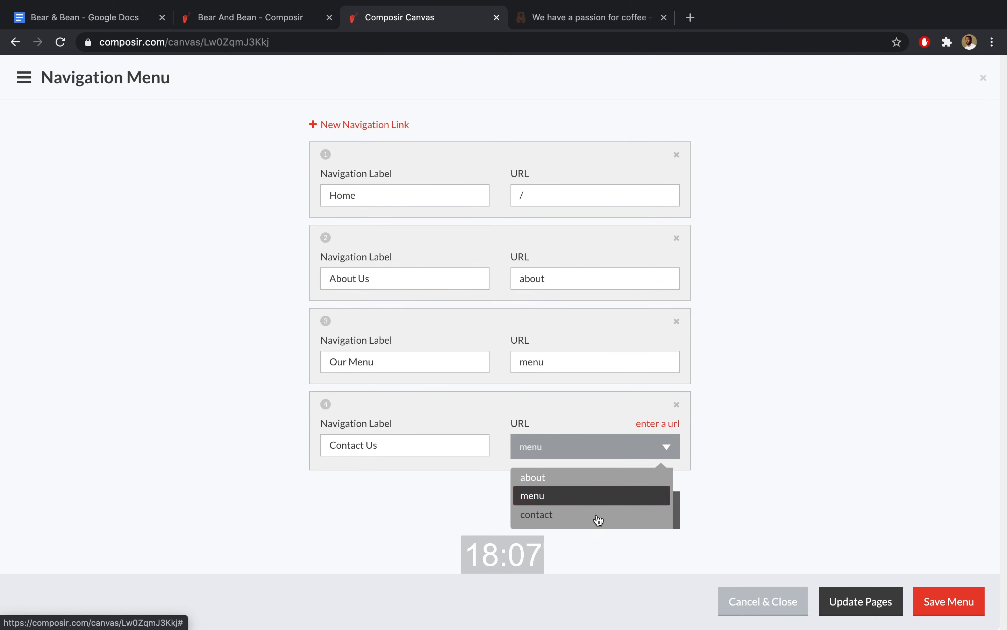
click(598, 516)
Save the navigation menu to all pages and publish the website again
click(947, 603)
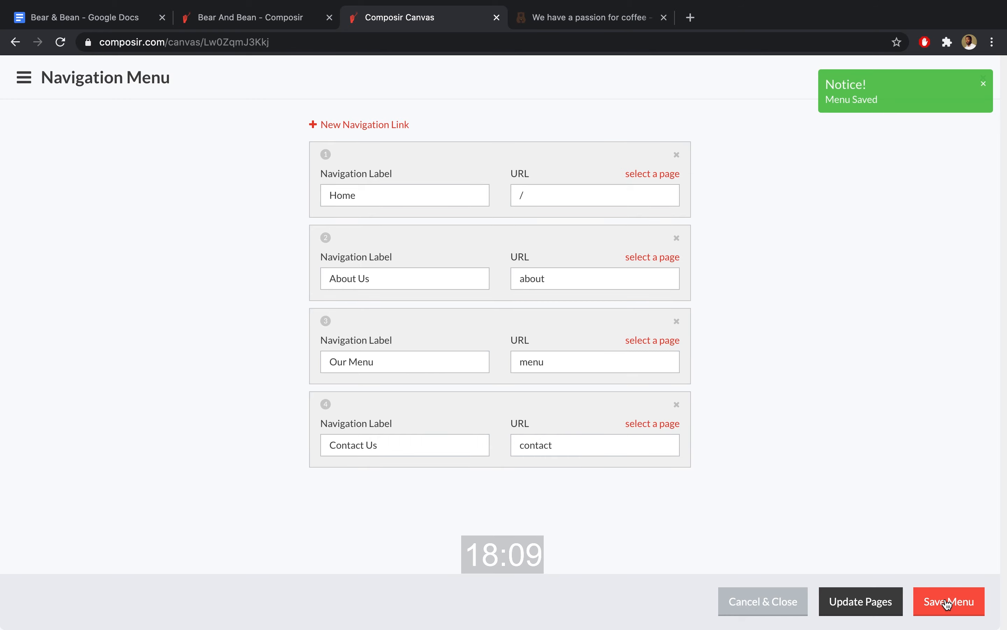
click(854, 602)
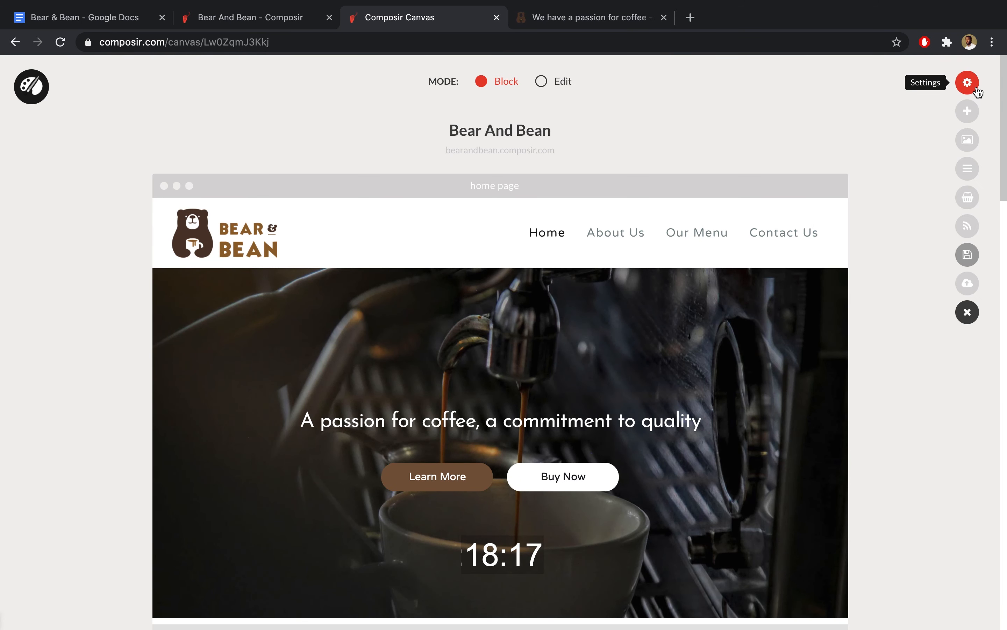
click(972, 285)
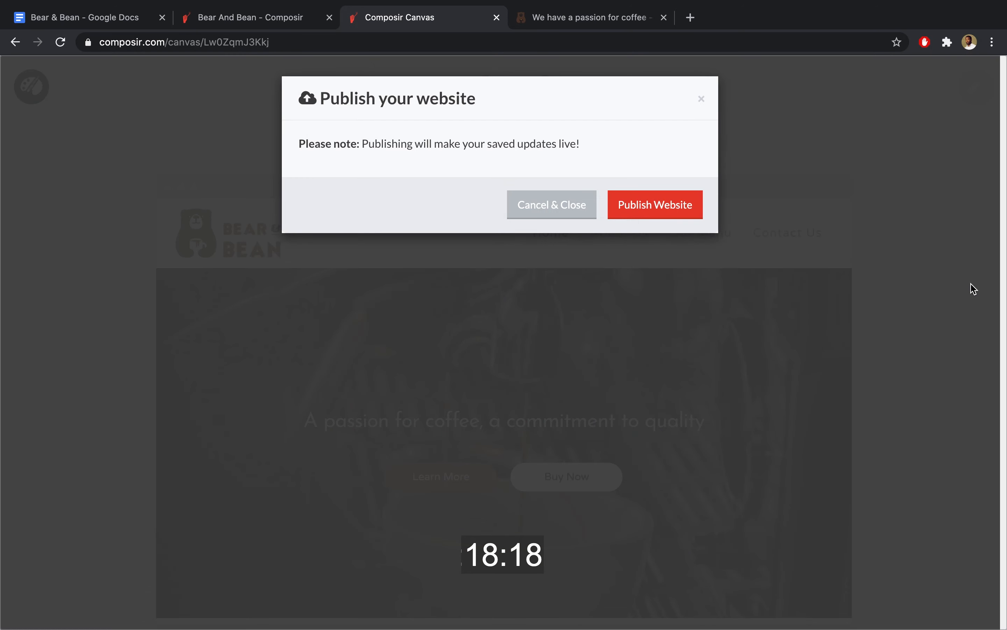
click(664, 212)
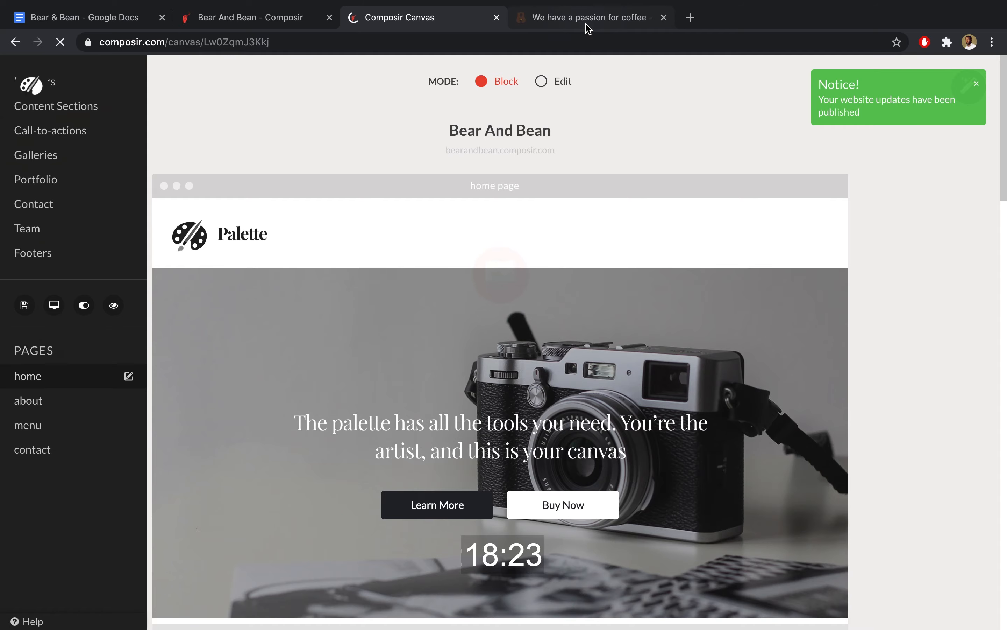
Reload the public website and review its about page through the About Us navigation link
click(589, 19)
click(584, 39)
key(Return)
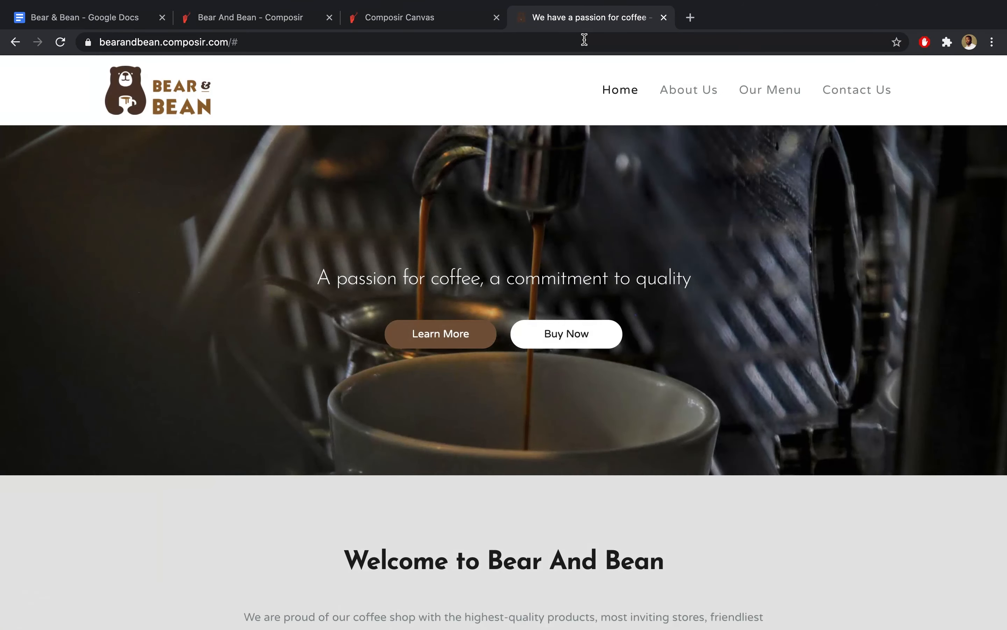
click(676, 97)
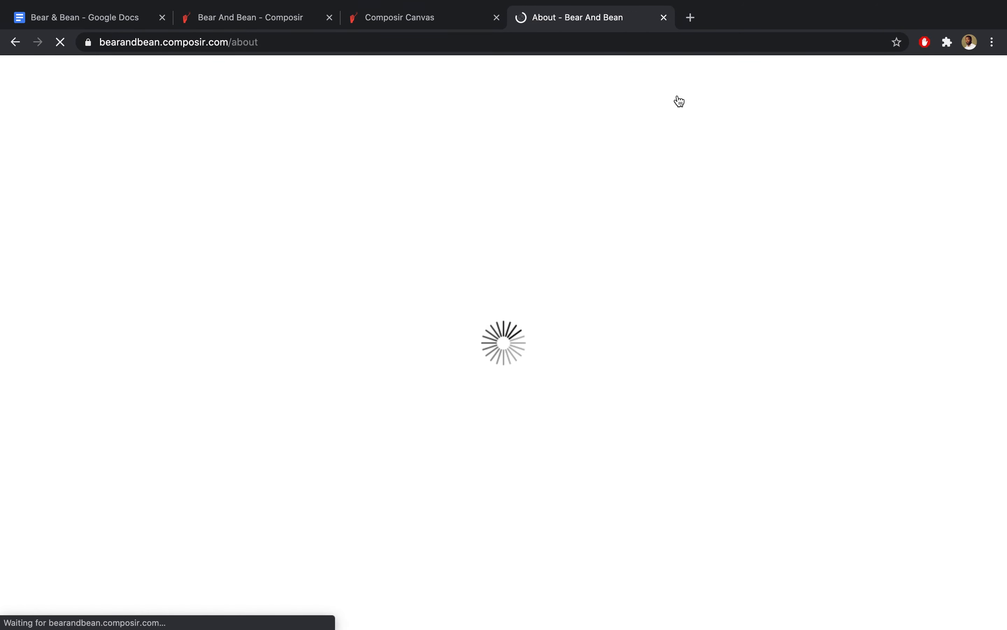
scroll(726, 195, down, 15)
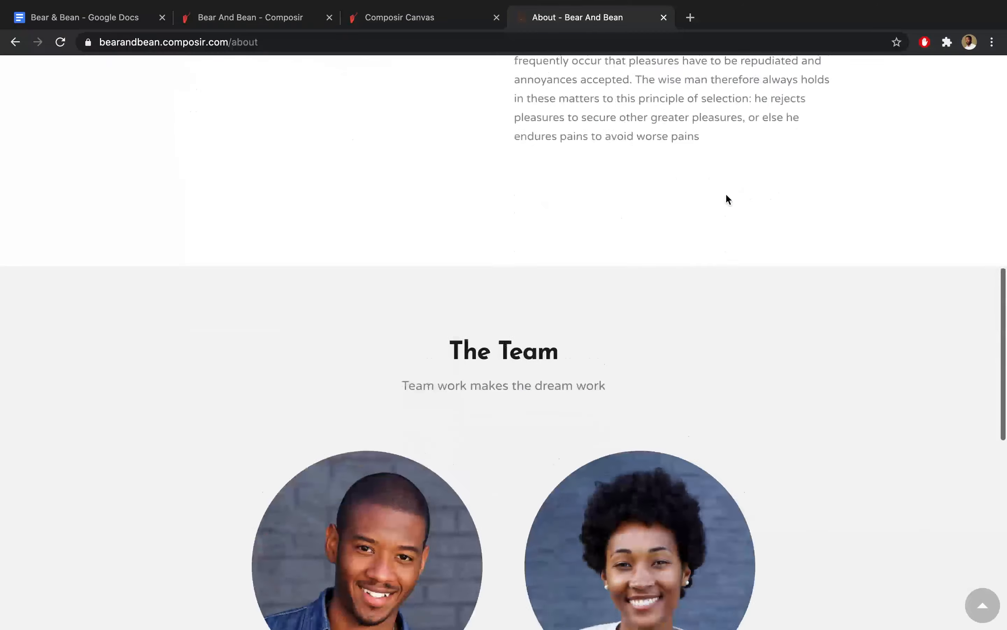
scroll(726, 193, up, 4)
scroll(727, 196, up, 12)
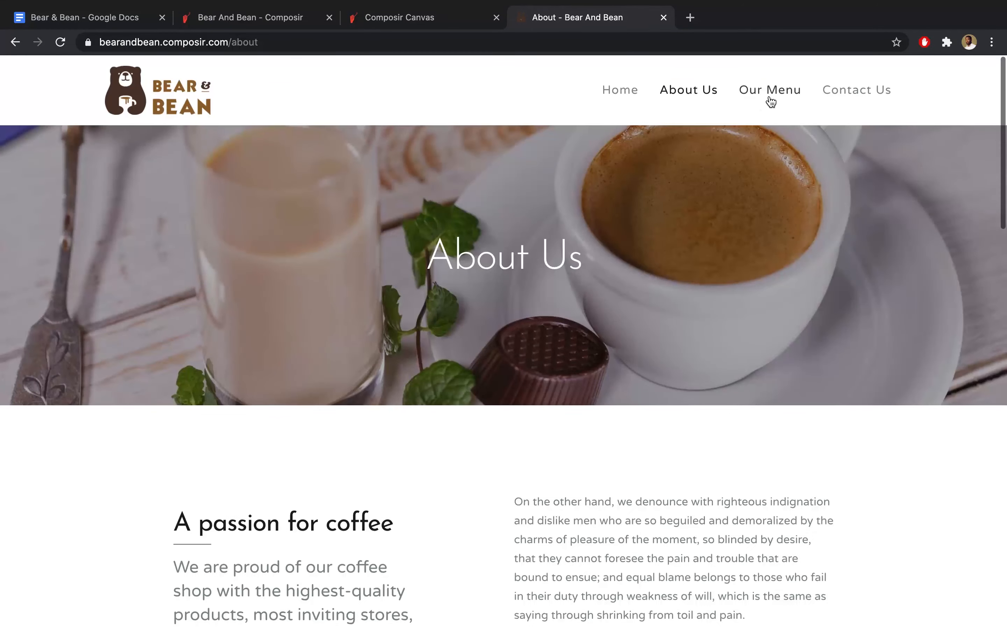
Review the live menu and contact pages through the Our Menu and Contact Us navigation links
click(767, 97)
scroll(771, 102, down, 12)
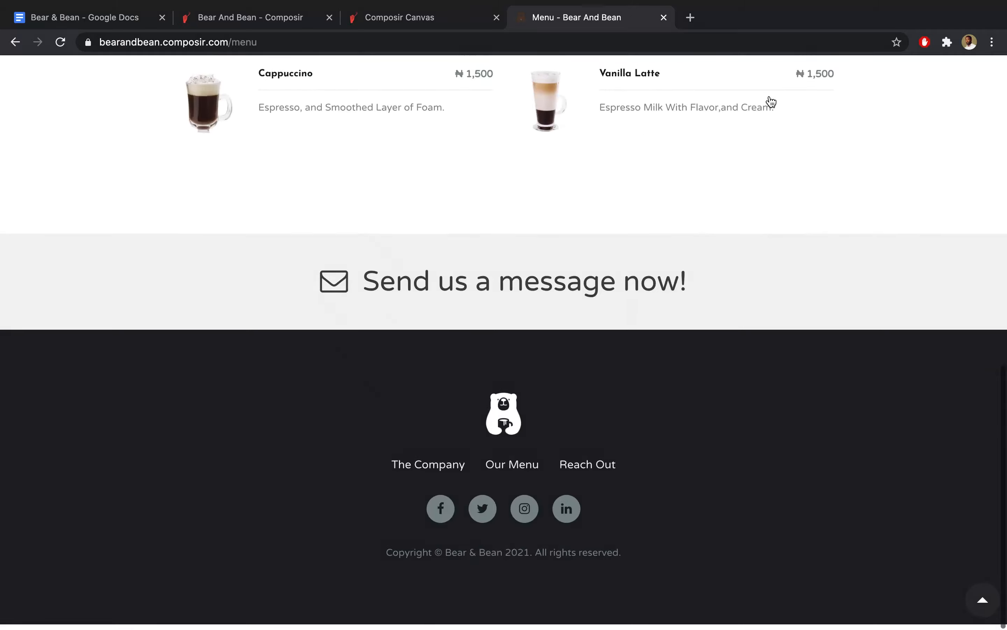
scroll(771, 102, up, 12)
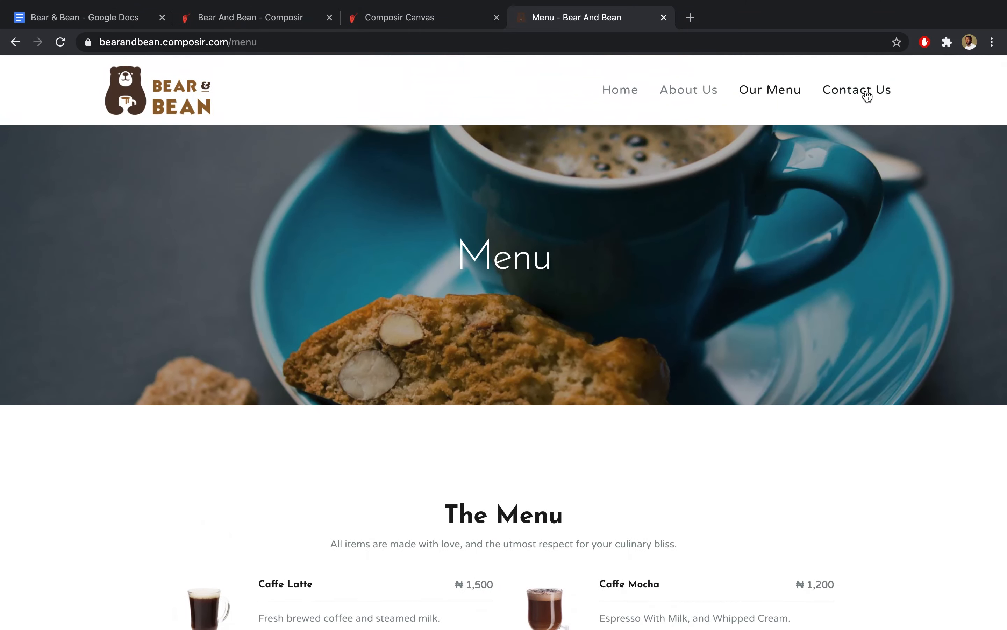
click(867, 94)
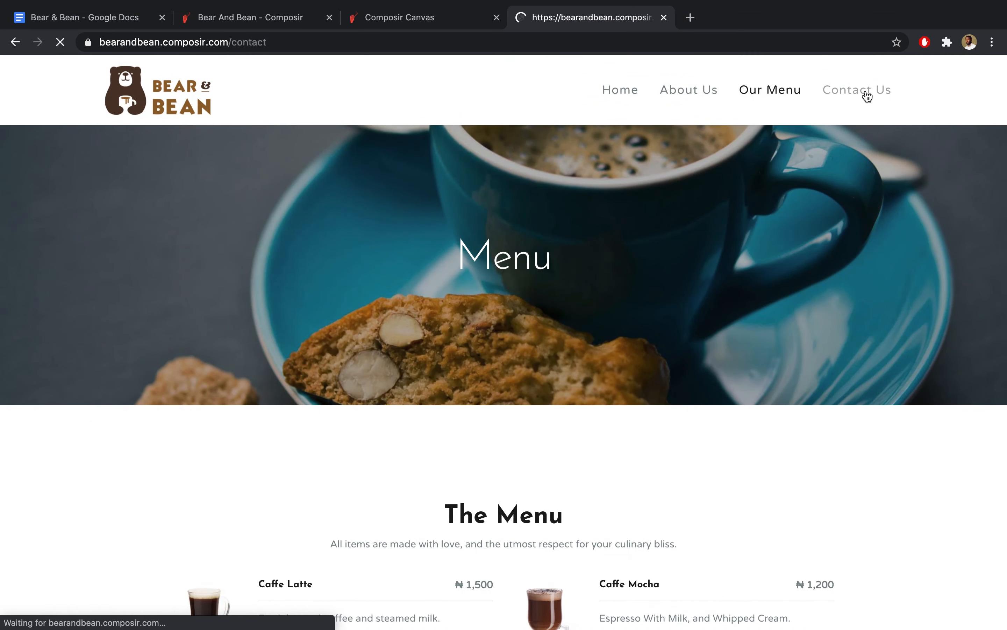
scroll(915, 238, down, 19)
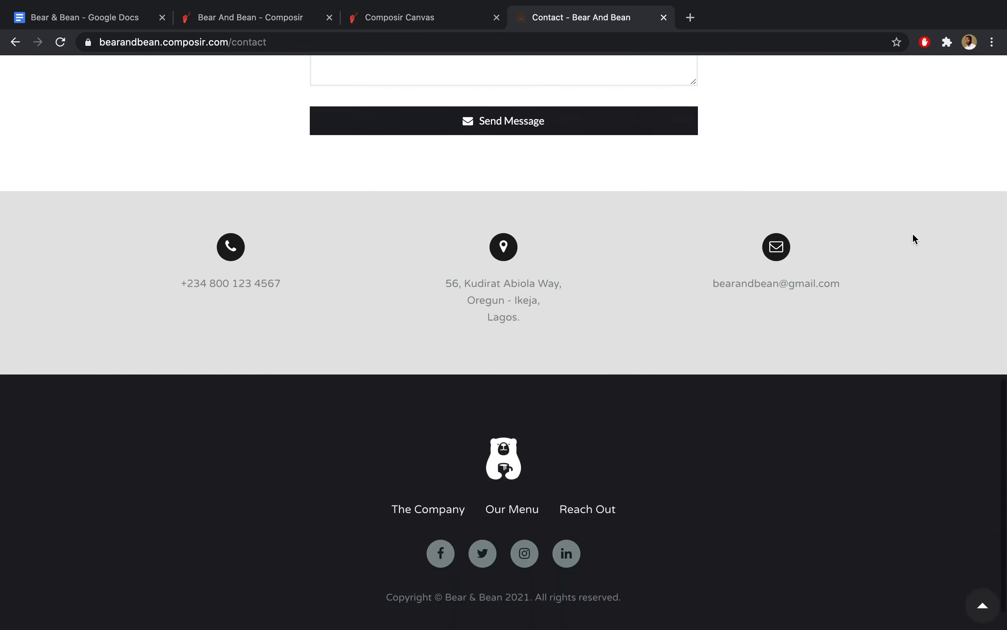
scroll(914, 239, up, 8)
scroll(913, 238, up, 10)
scroll(913, 236, down, 17)
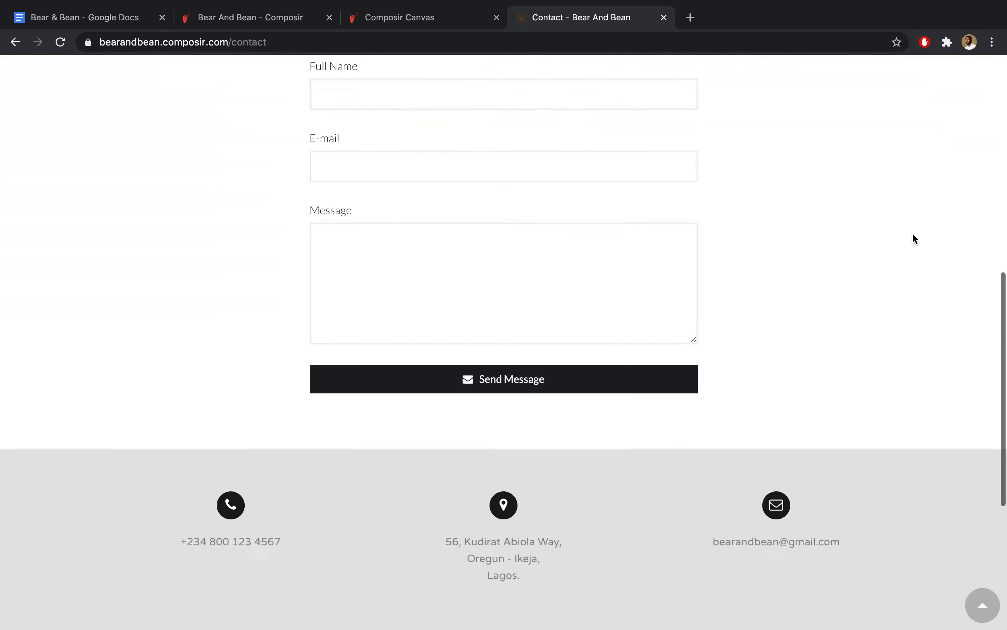